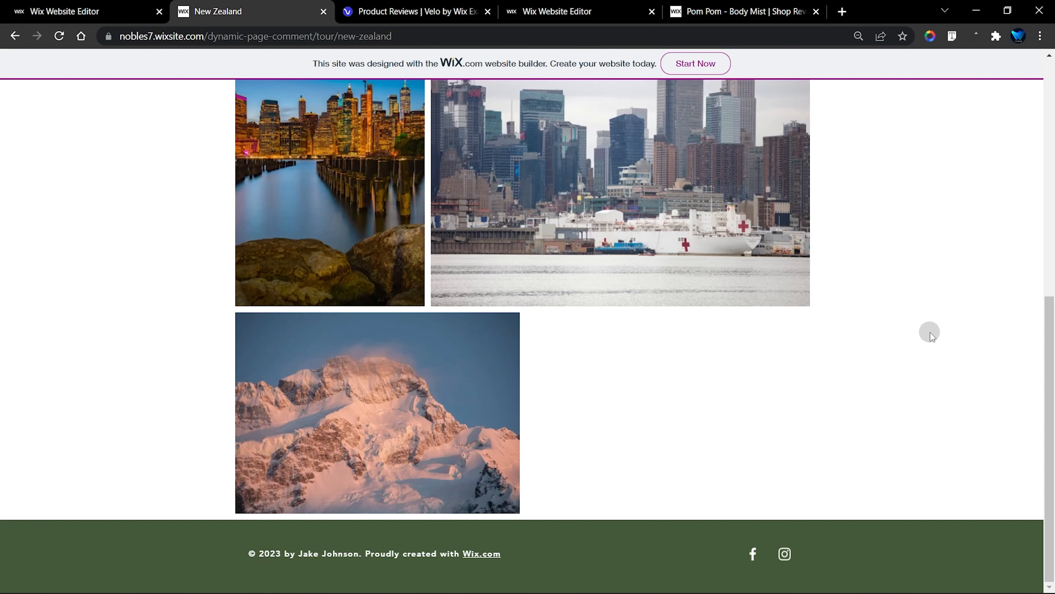
Look over the New Zealand tour page and the Velo Product Reviews example, and find the Product Page among the template's store pages
scroll(930, 333, up, 7)
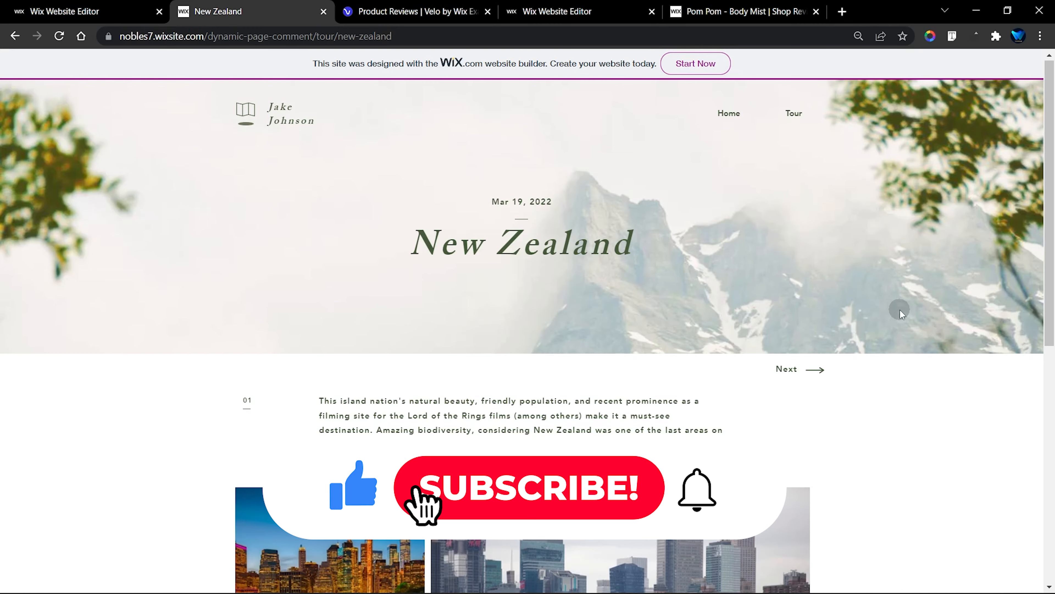
scroll(898, 310, down, 7)
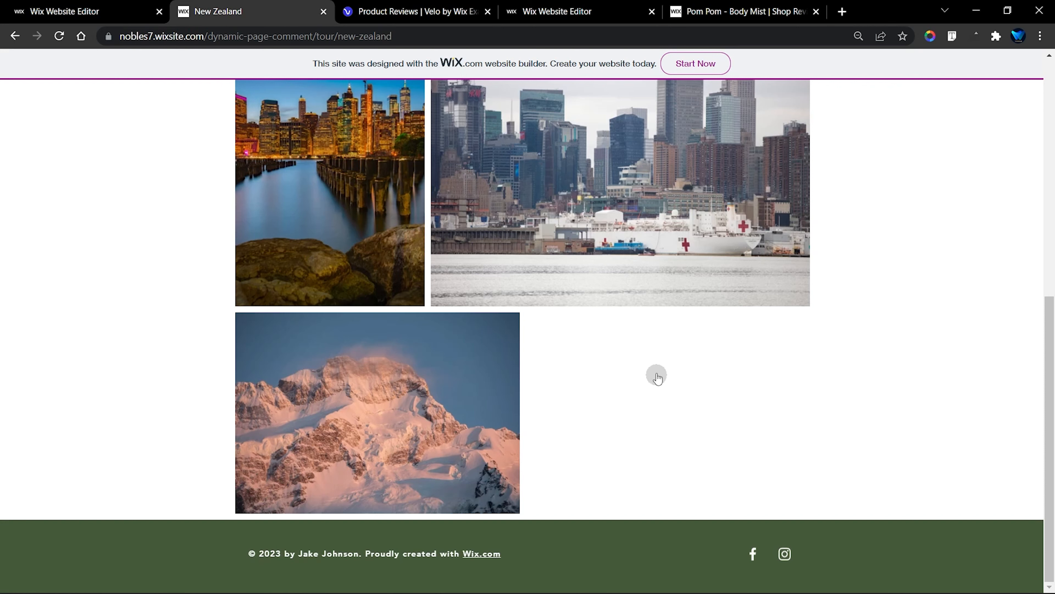
click(441, 6)
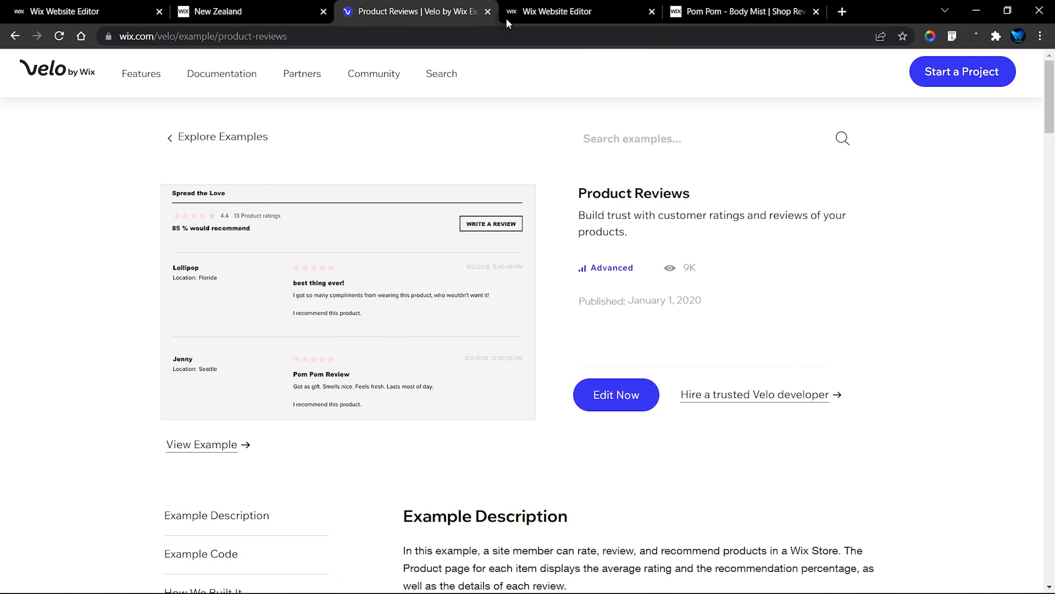
click(547, 7)
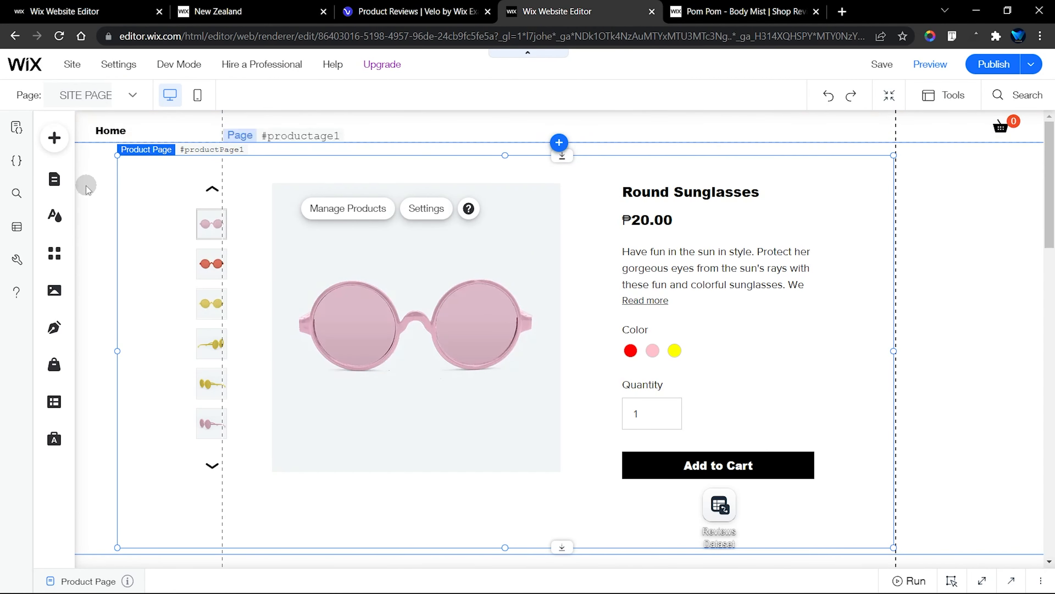
click(54, 179)
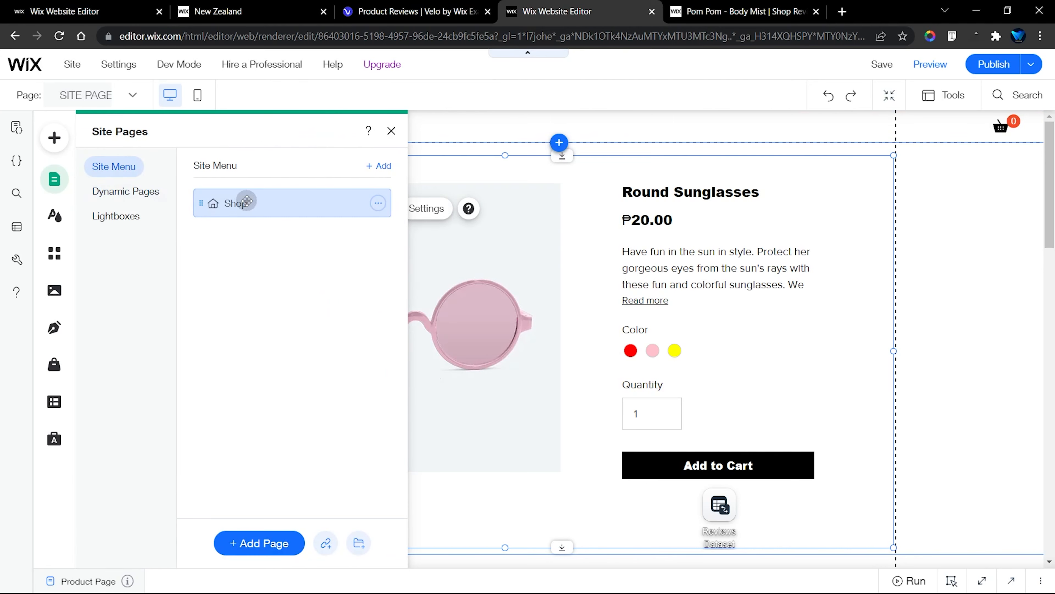
click(54, 401)
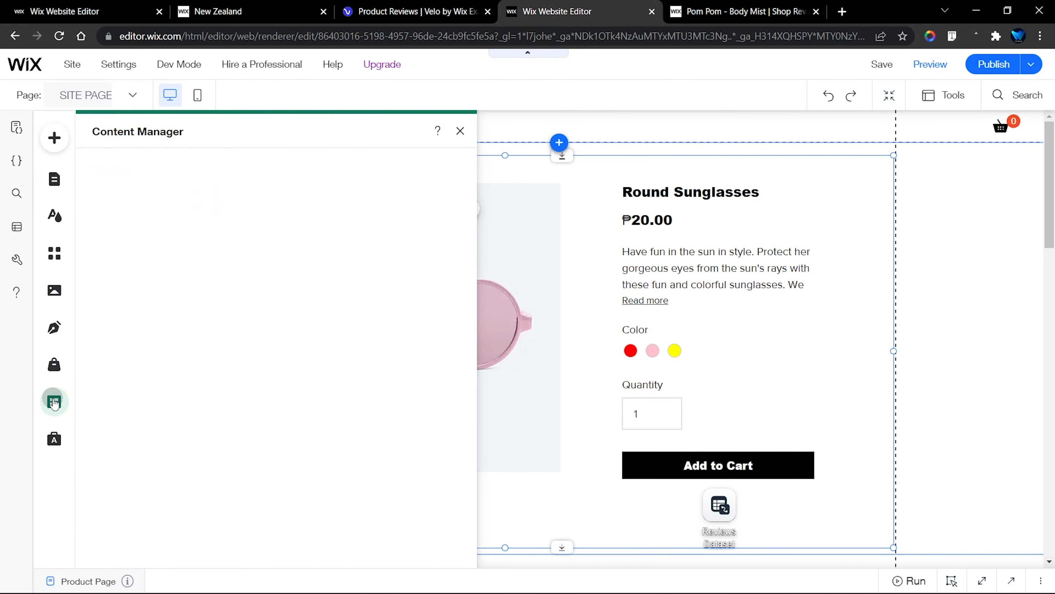
click(58, 370)
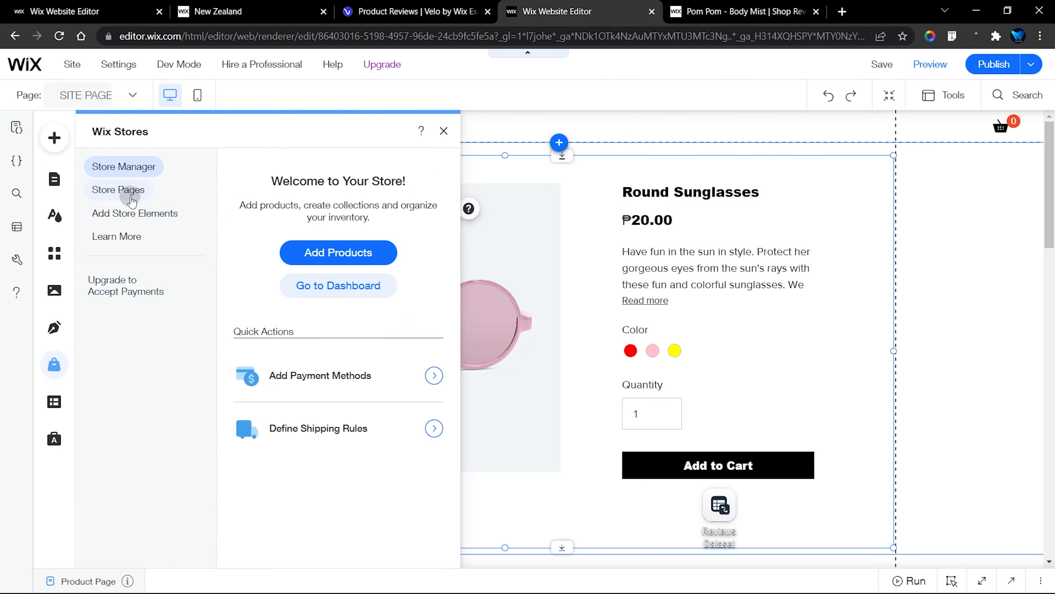
click(131, 196)
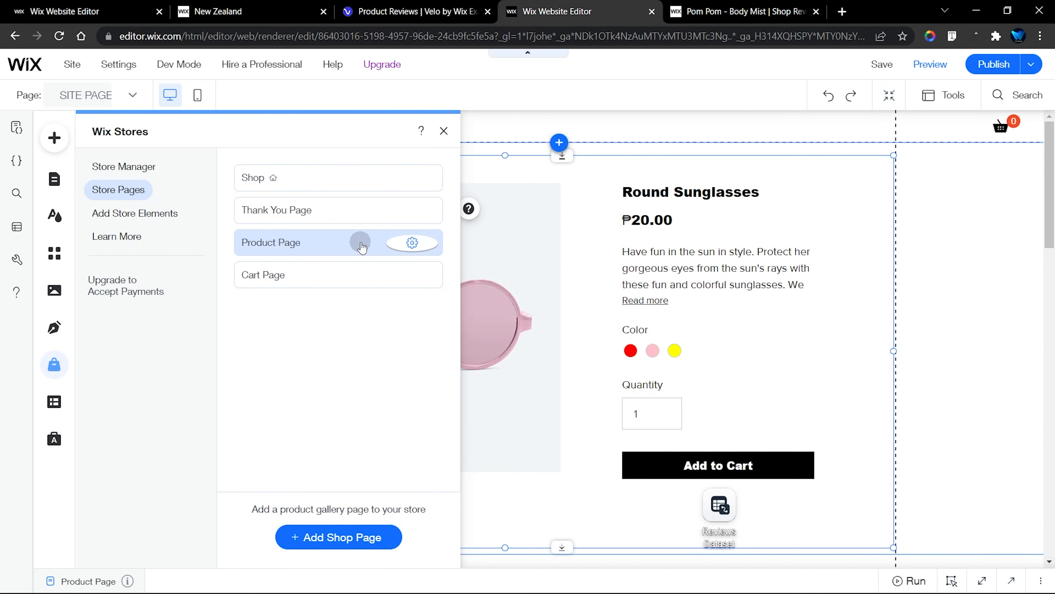
click(443, 131)
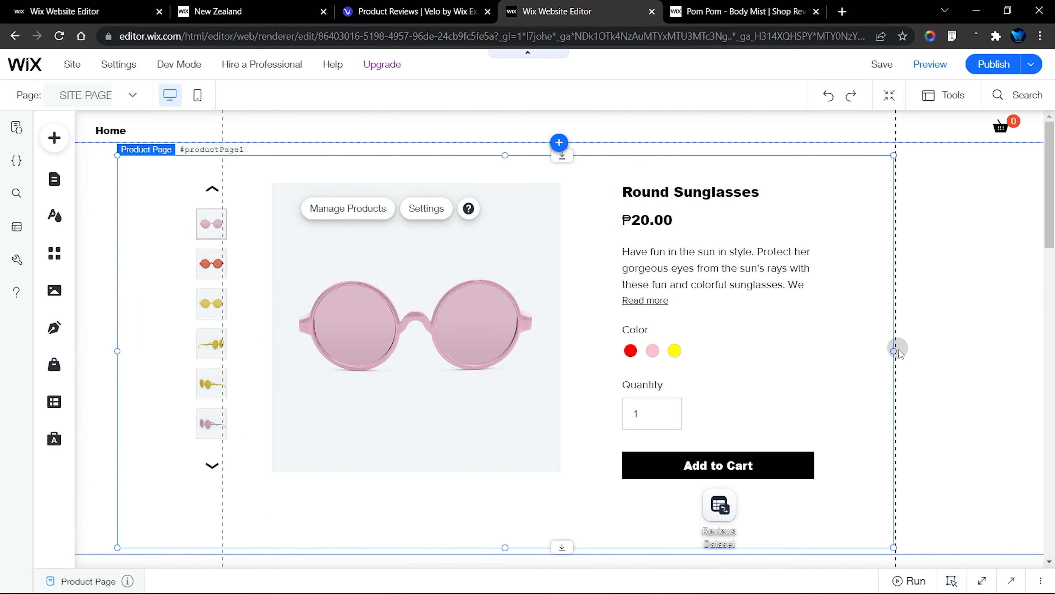
Copy the Spread the Love strip together with the reviews strip below it from the template's Product Page
scroll(923, 385, down, 10)
click(961, 202)
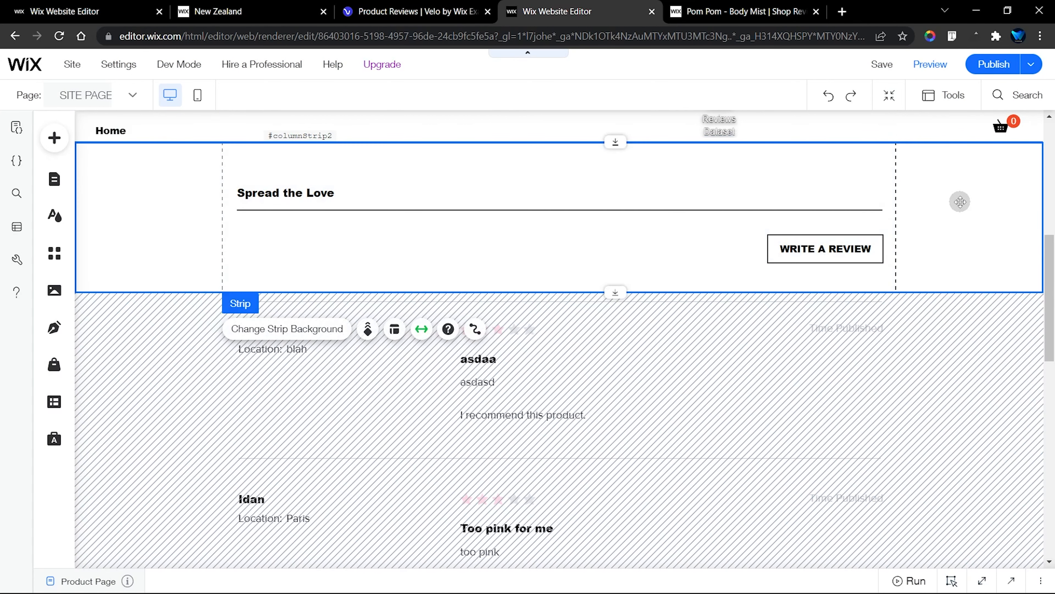
click(974, 356)
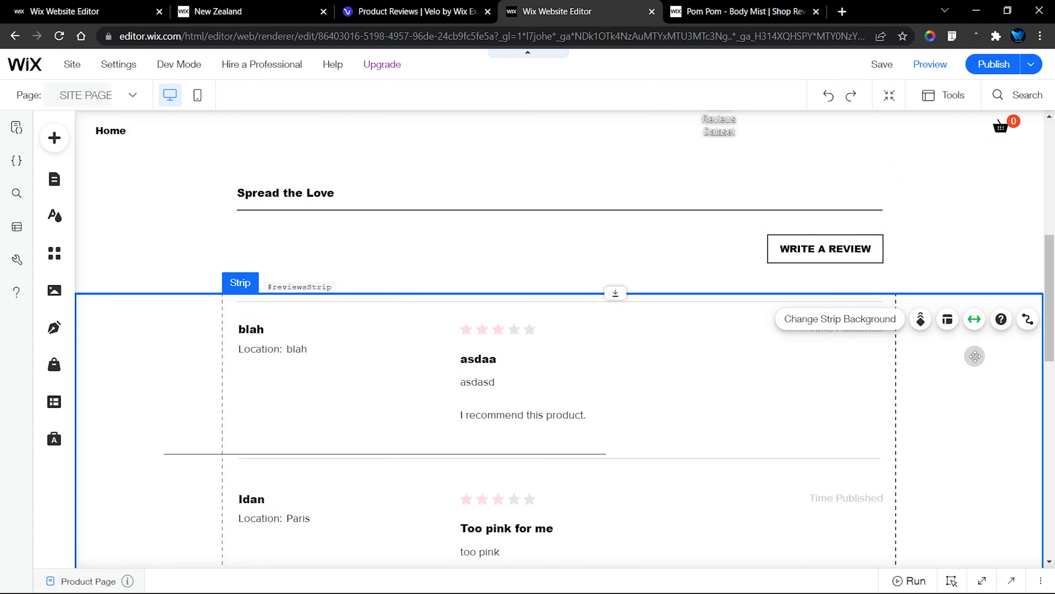
scroll(975, 356, down, 5)
scroll(975, 356, down, 5)
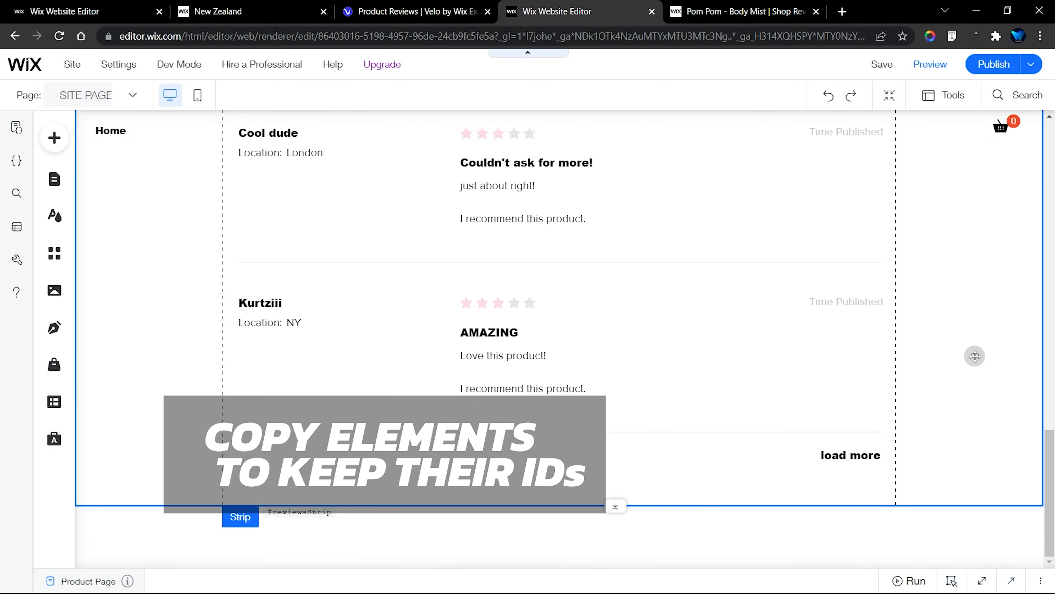
scroll(975, 357, up, 7)
scroll(975, 356, up, 5)
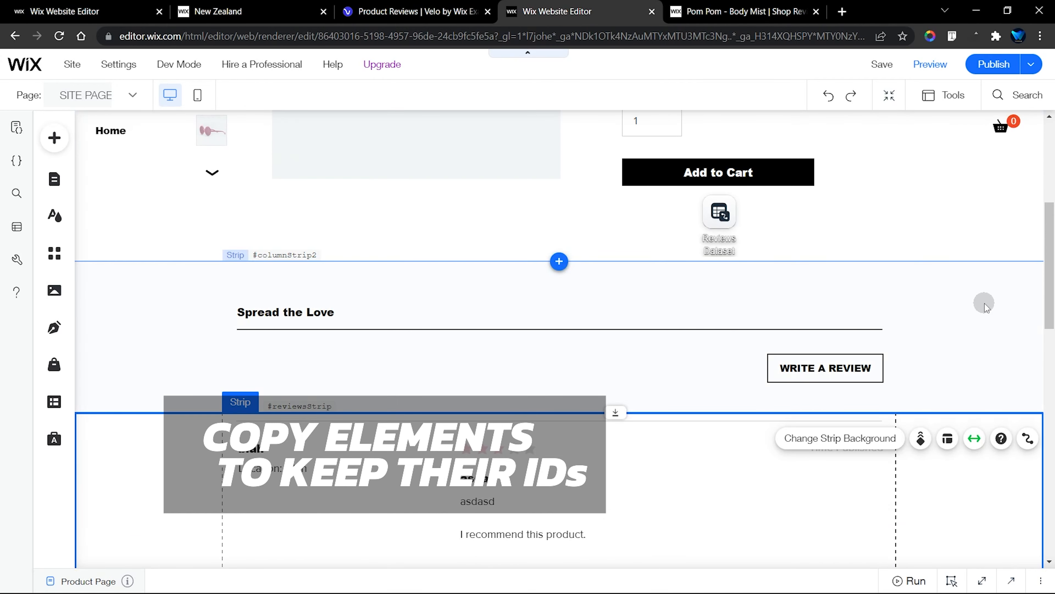
click(984, 303)
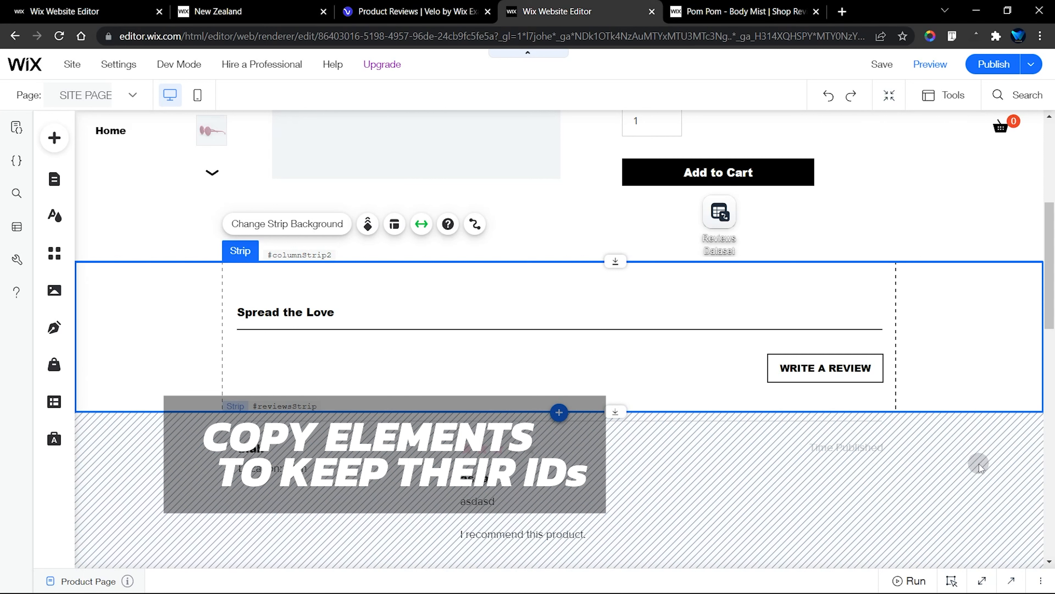
shift+click(965, 427)
right_click(960, 332)
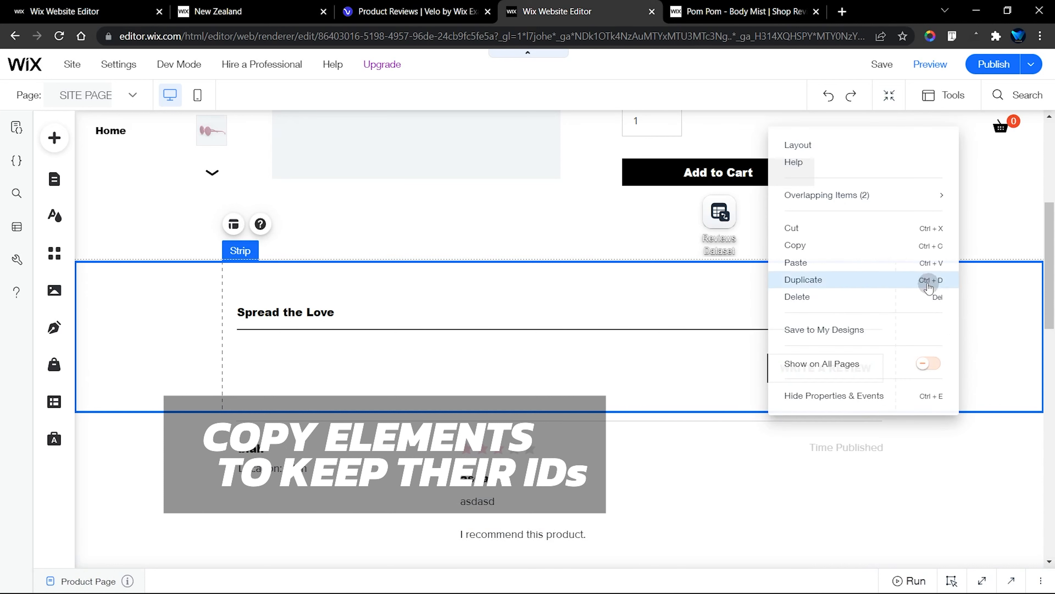
click(832, 251)
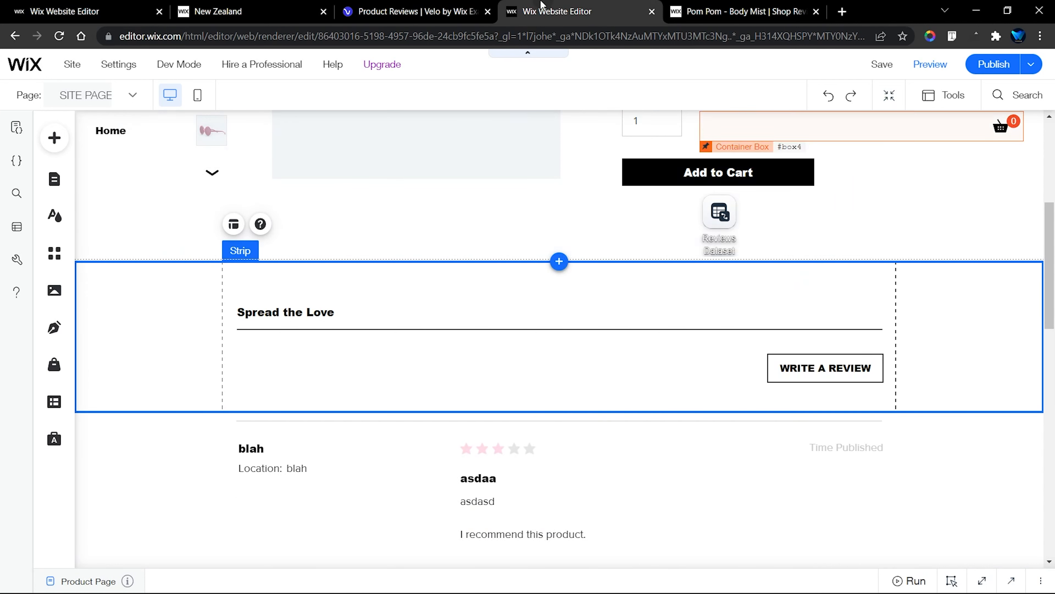
Switch to the tour site's editor and extend the gallery strip on the Tour (Title) page to about 1472 px high
click(91, 11)
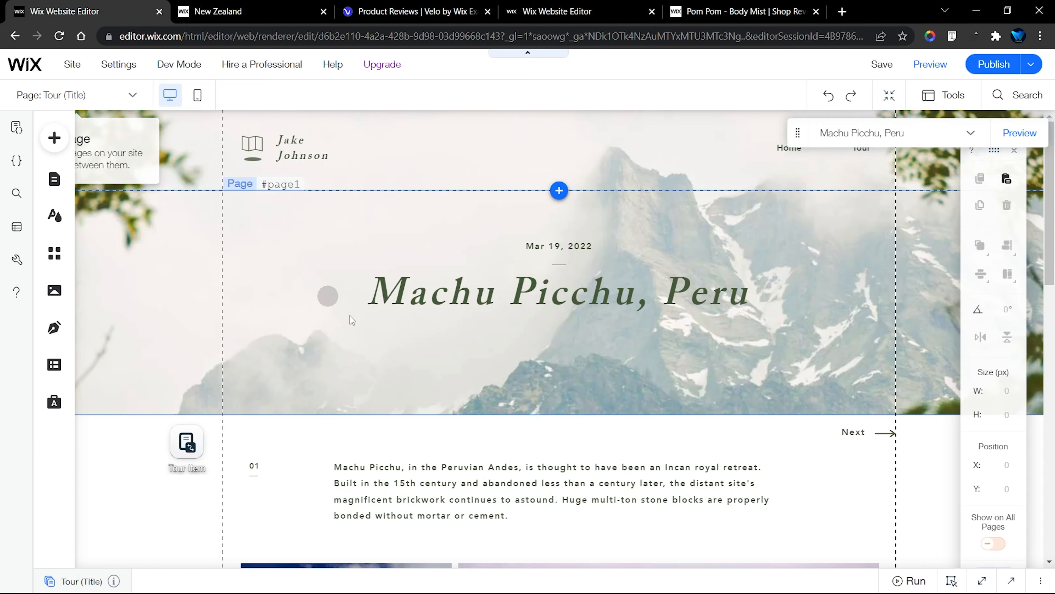
scroll(506, 373, down, 10)
click(873, 391)
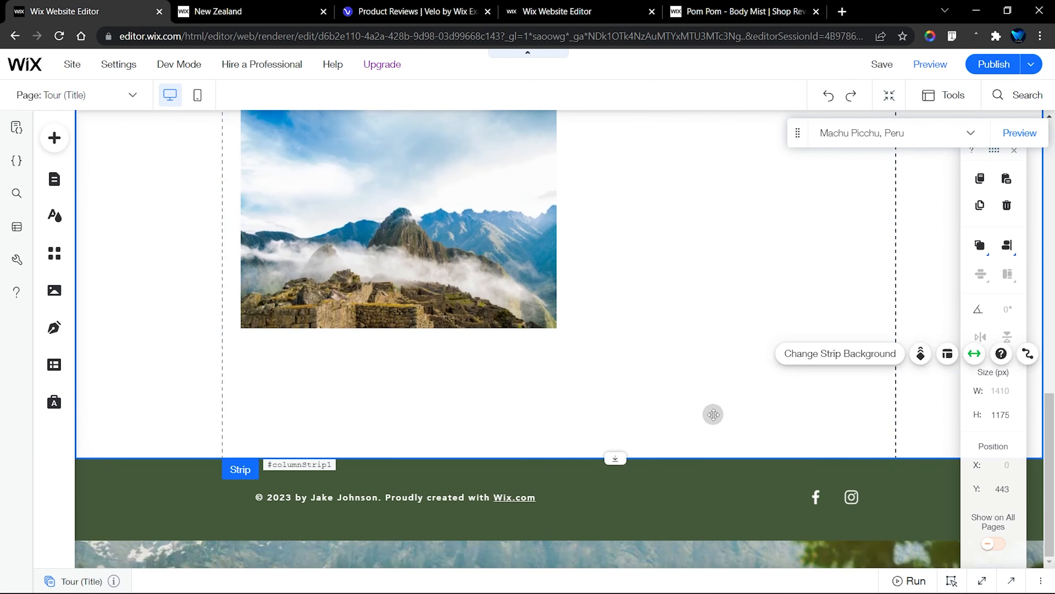
drag(617, 458, 615, 583)
scroll(612, 429, down, 2)
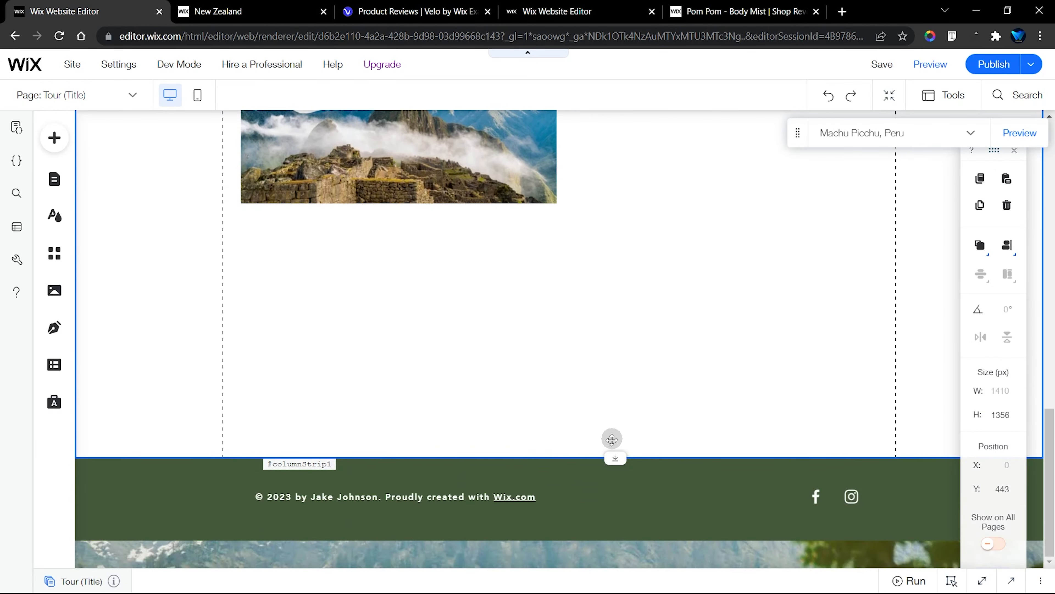
drag(614, 457, 620, 537)
Paste the copied review strips below the gallery on the Tour (Title) page and close the Connect Strip settings
right_click(460, 280)
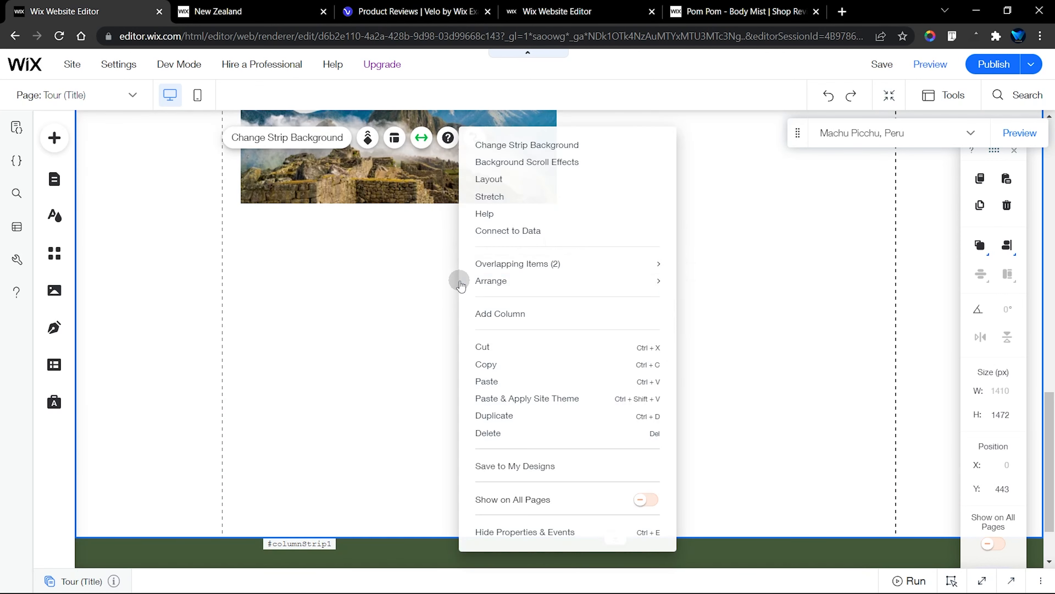
click(511, 379)
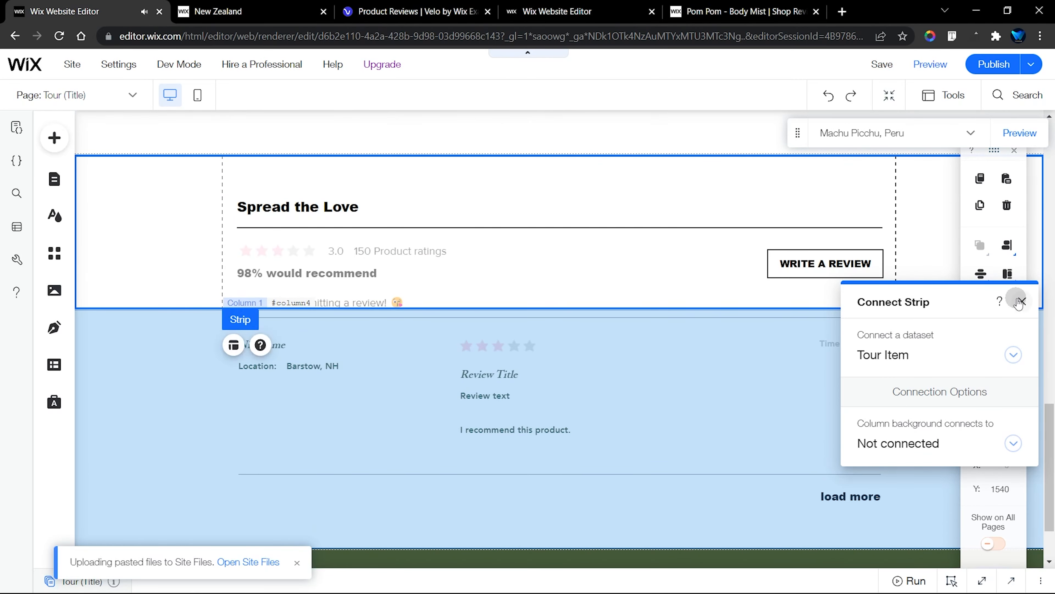
click(1021, 300)
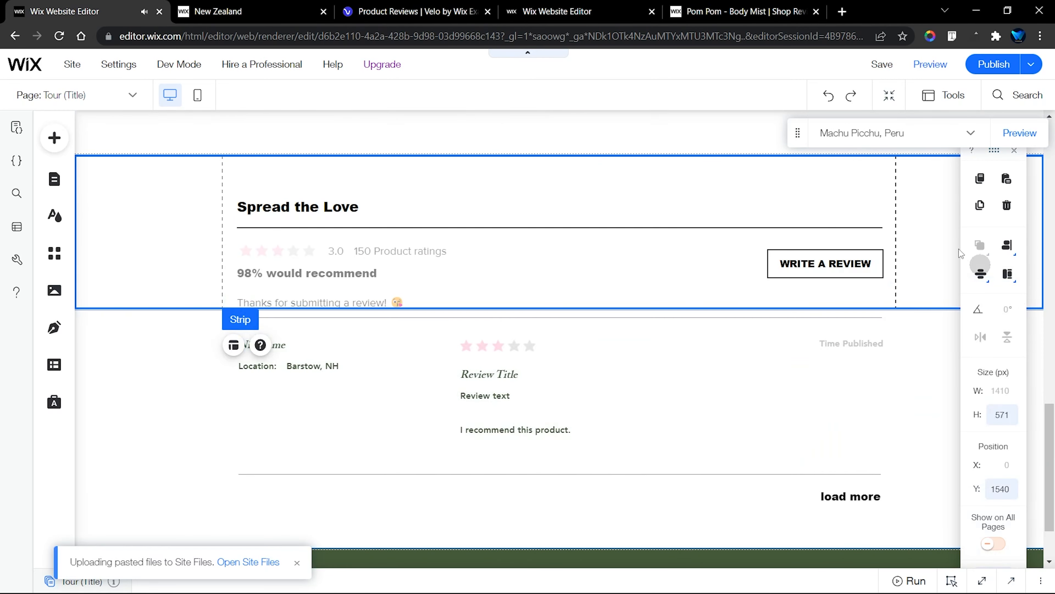
click(693, 146)
scroll(796, 219, up, 10)
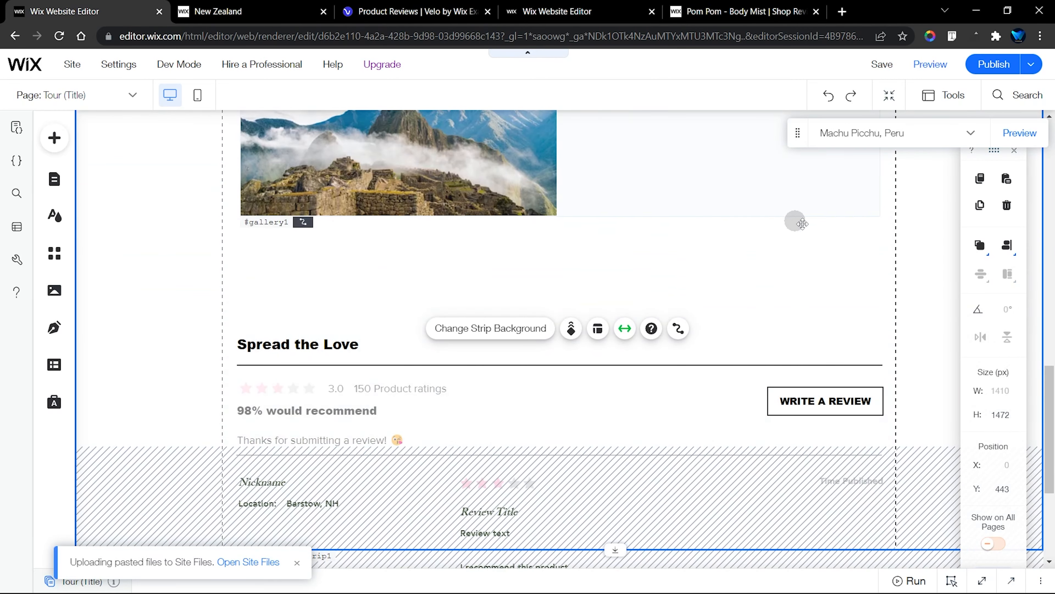
scroll(900, 234, up, 5)
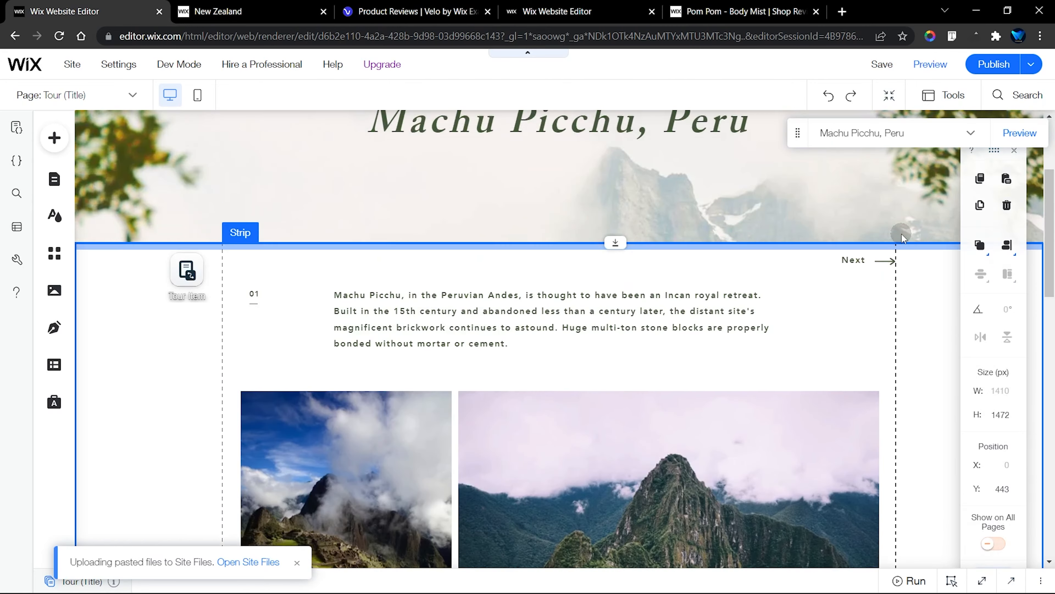
scroll(900, 233, down, 15)
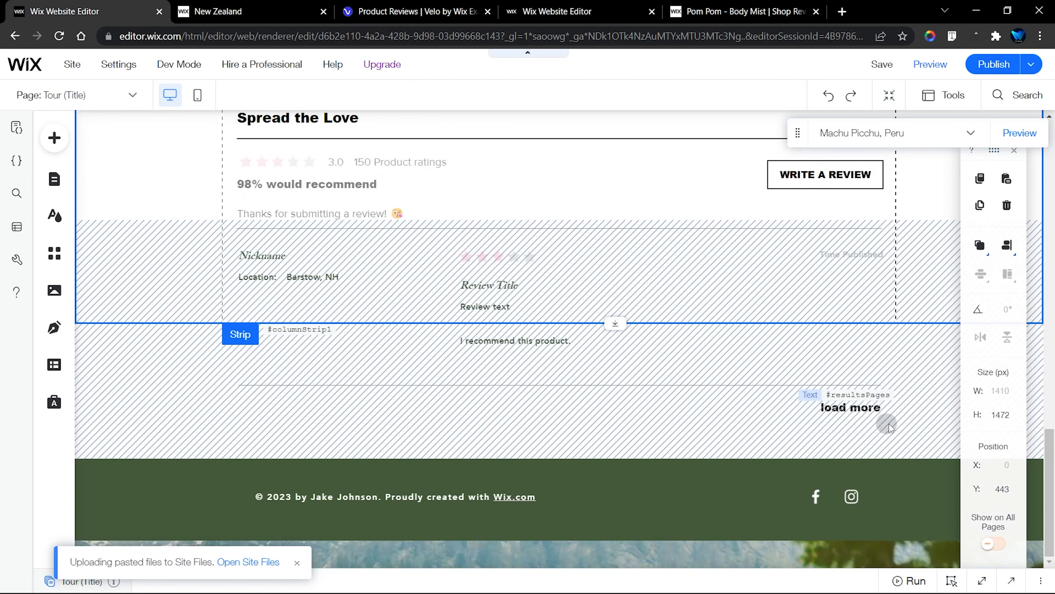
Move the reviews strip down out of the way and place the Spread the Love strip below the gallery at about Y 1471
click(815, 302)
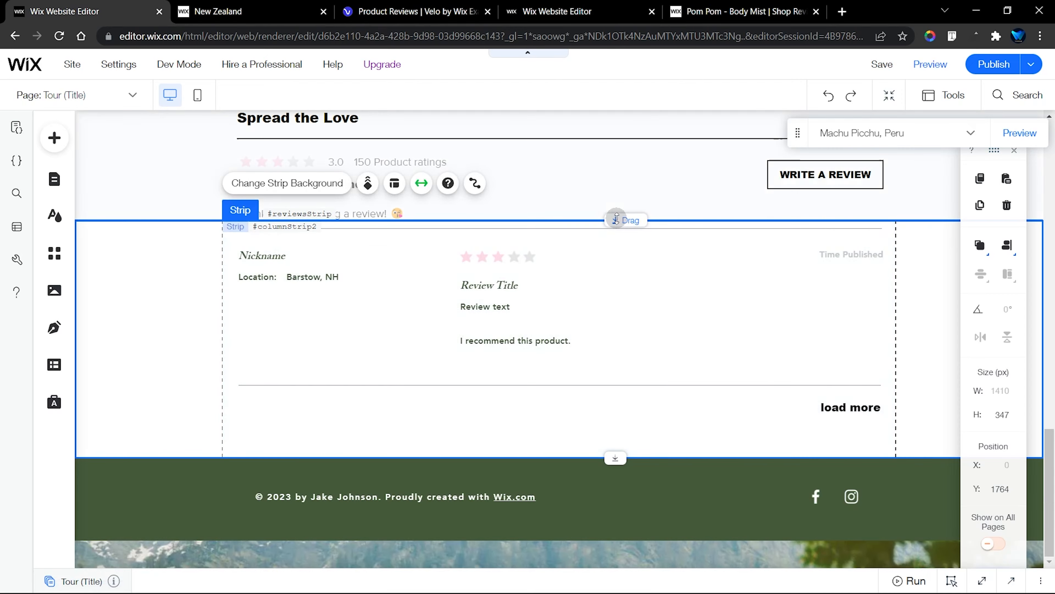
drag(616, 220, 616, 418)
click(187, 296)
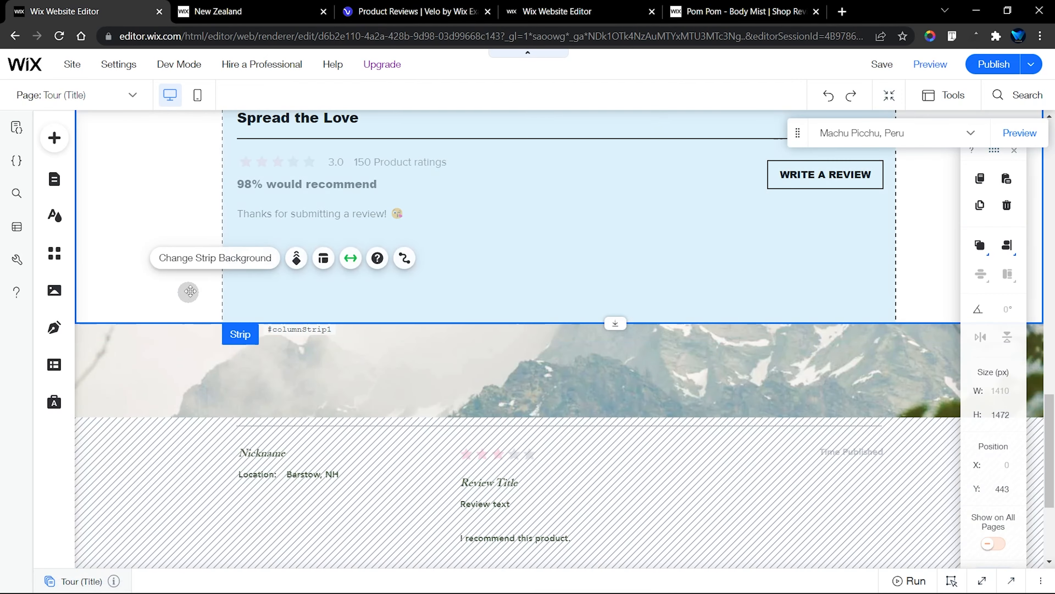
scroll(175, 291, up, 3)
drag(158, 345, 164, 296)
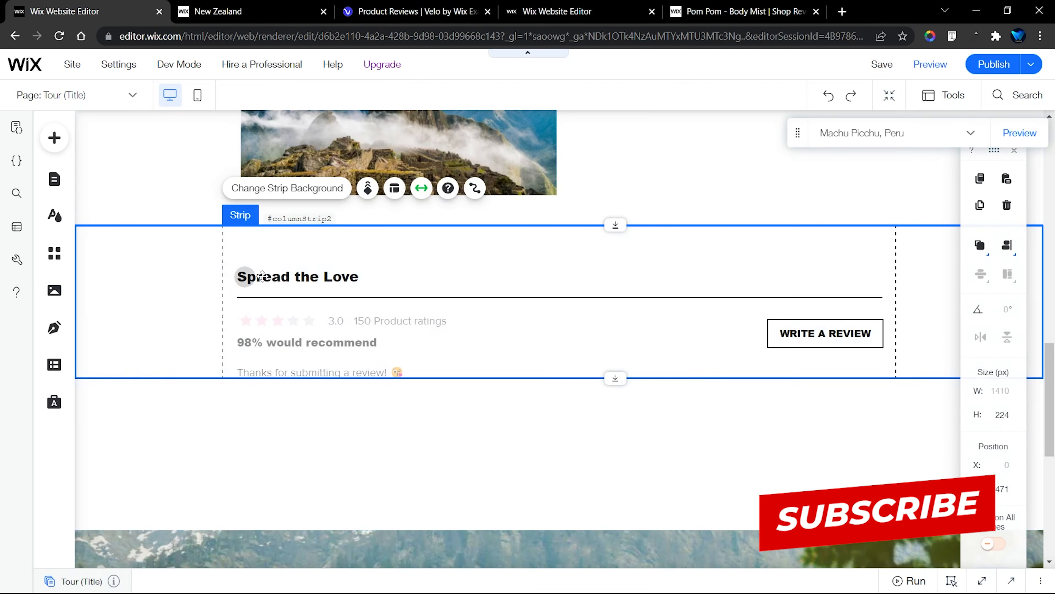
Place the reviews strip directly beneath the Spread the Love strip and extend the surrounding gallery strip to about 1642 px high
scroll(582, 374, down, 3)
drag(643, 424, 940, 66)
scroll(663, 350, up, 2)
click(663, 350)
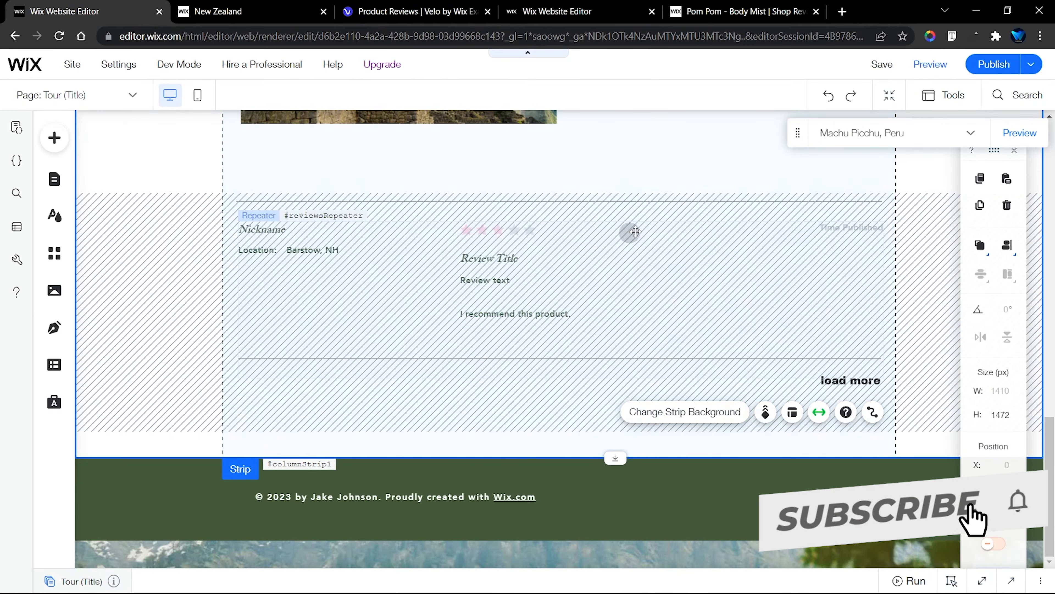
drag(598, 198, 622, 311)
click(648, 297)
click(525, 424)
click(623, 165)
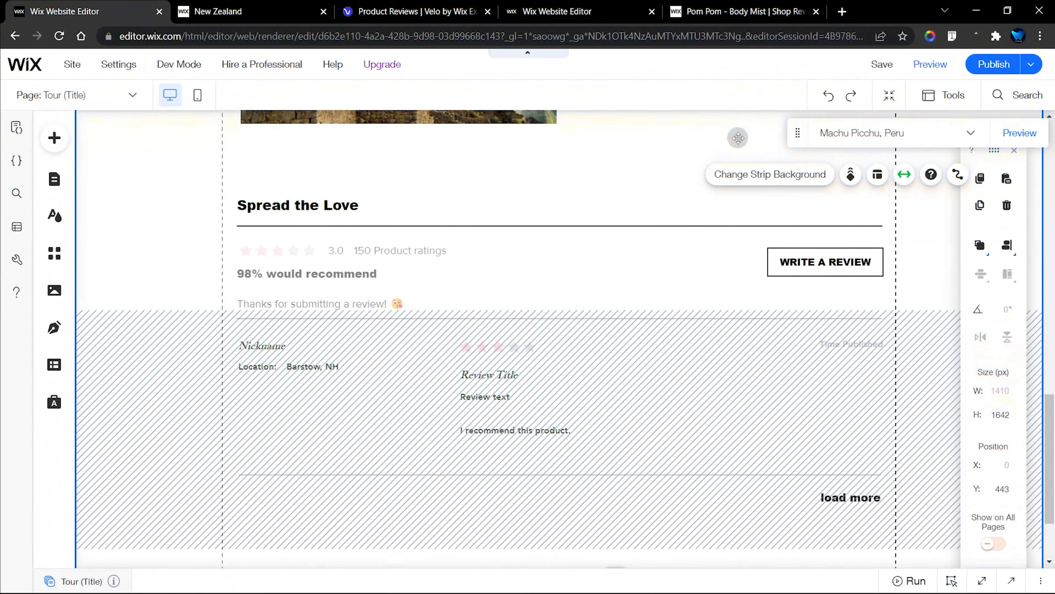
click(451, 197)
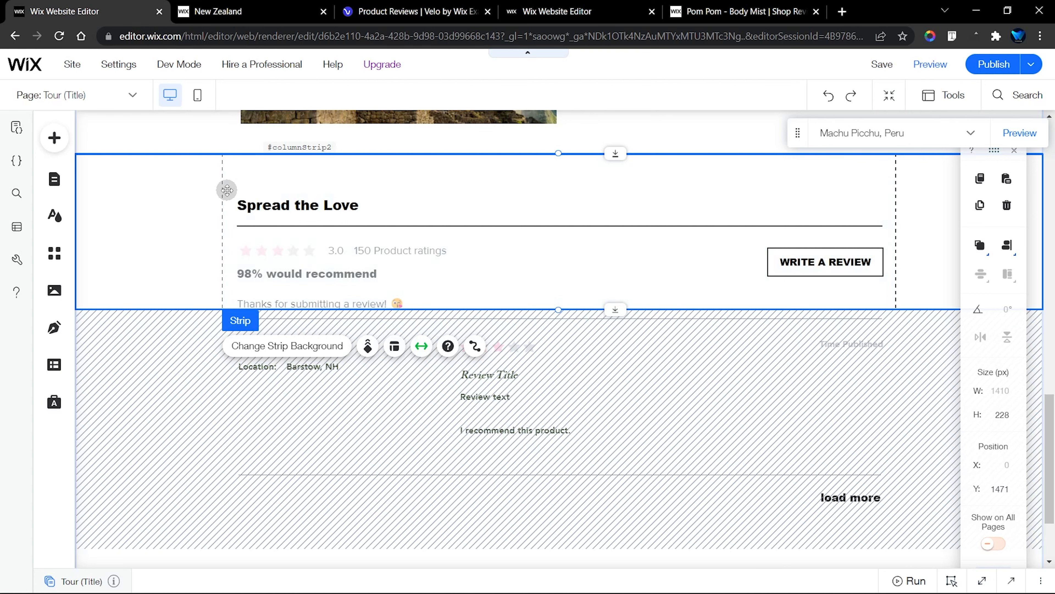
In the template's editor, move the Reviews Dataset beside the Spread the Love heading, and return to the tour site's editor
drag(552, 9, 307, 9)
click(477, 225)
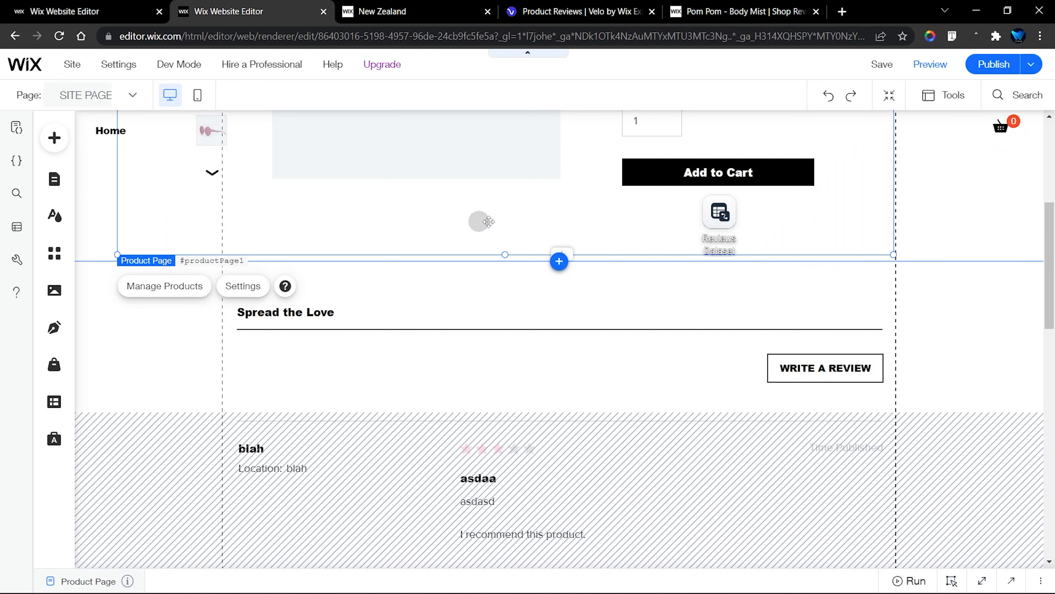
click(721, 219)
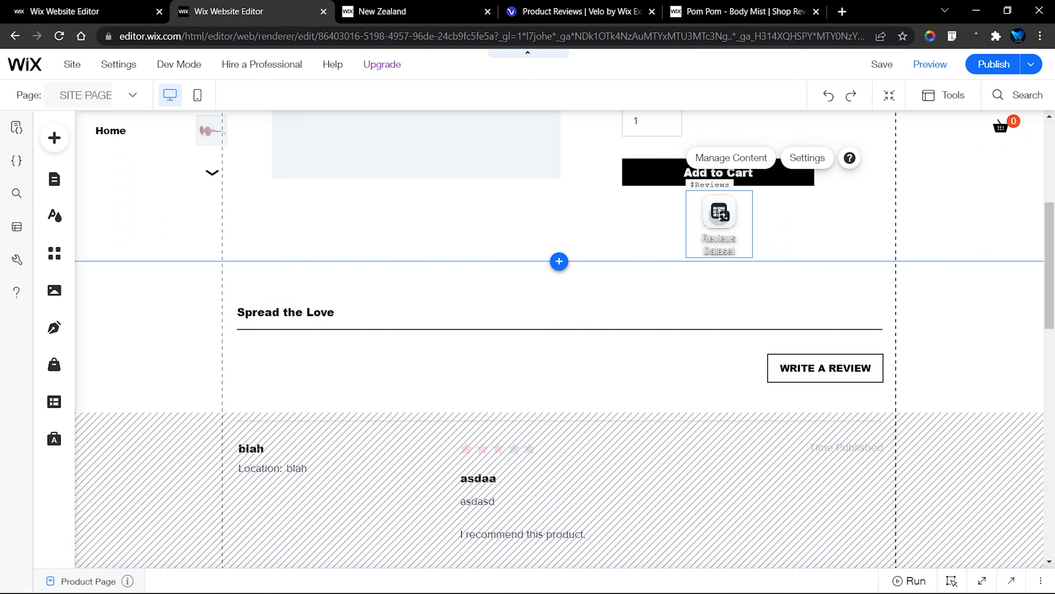
drag(721, 219, 191, 288)
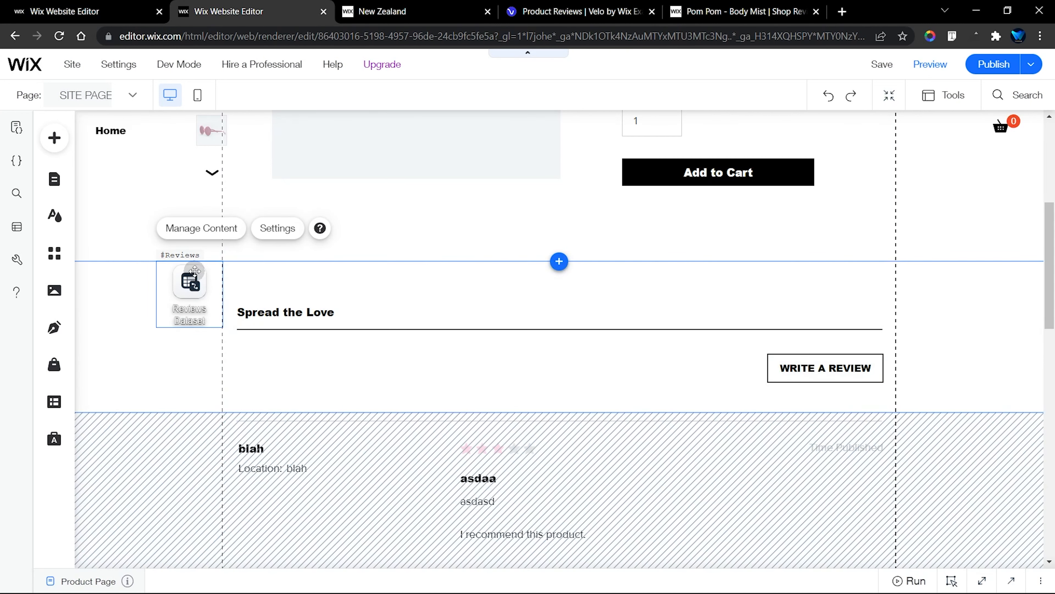
click(89, 10)
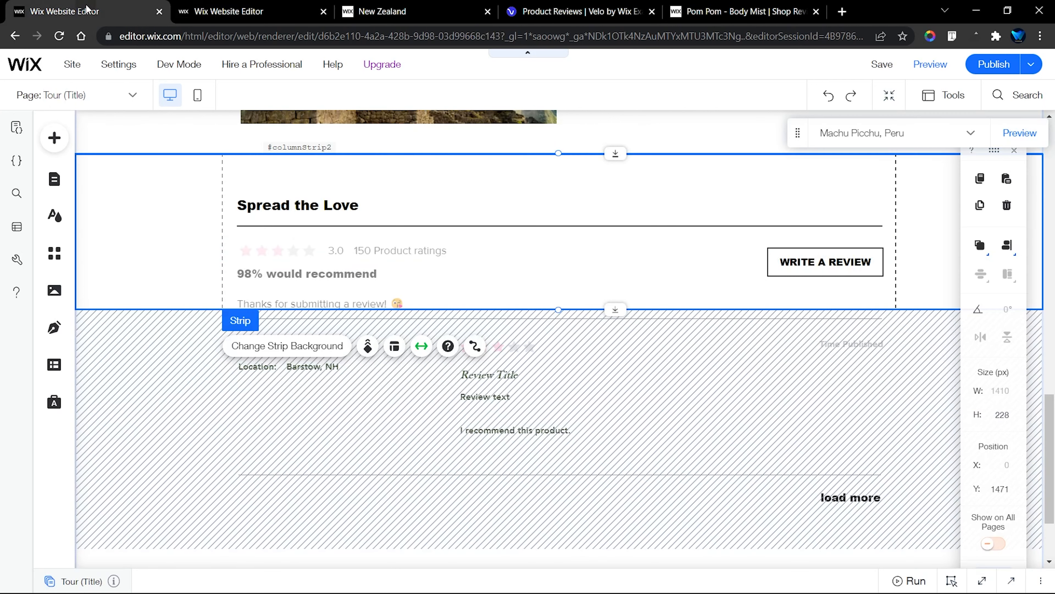
Add a new, unconfigured content dataset to the Tour (Title) page
click(55, 138)
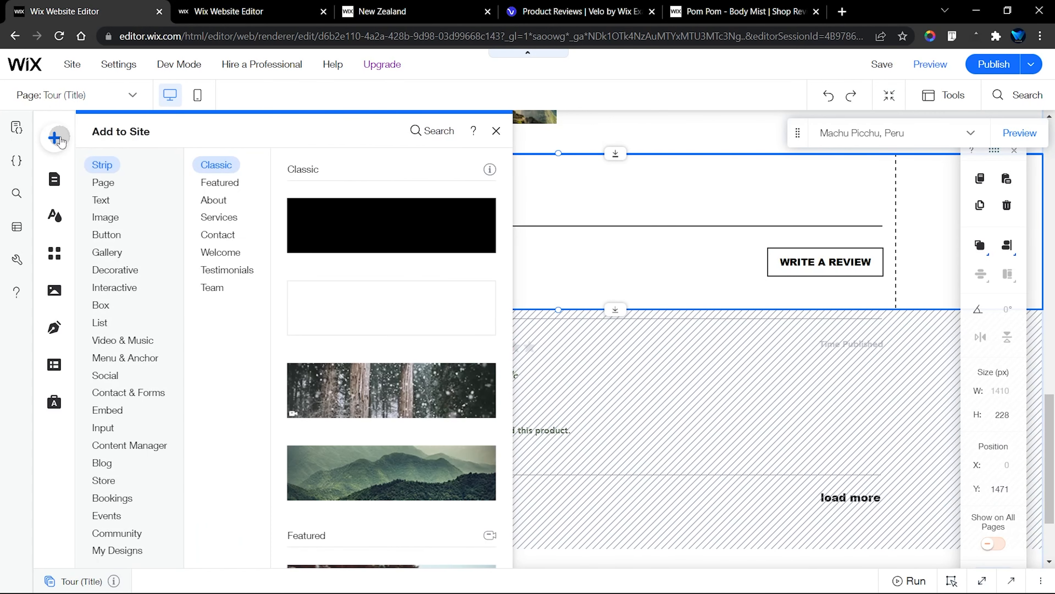
click(171, 449)
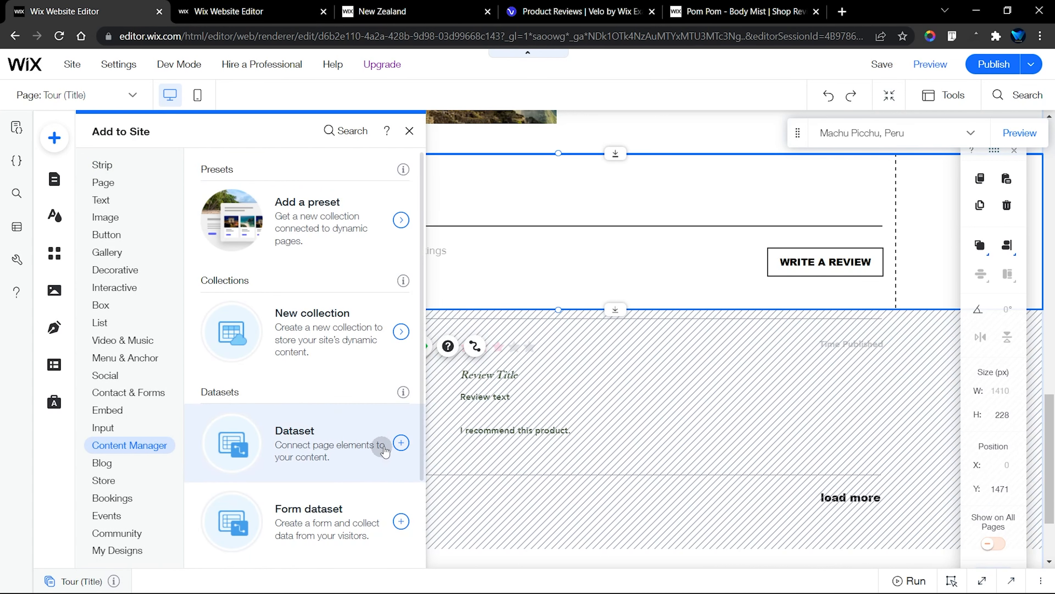
click(401, 442)
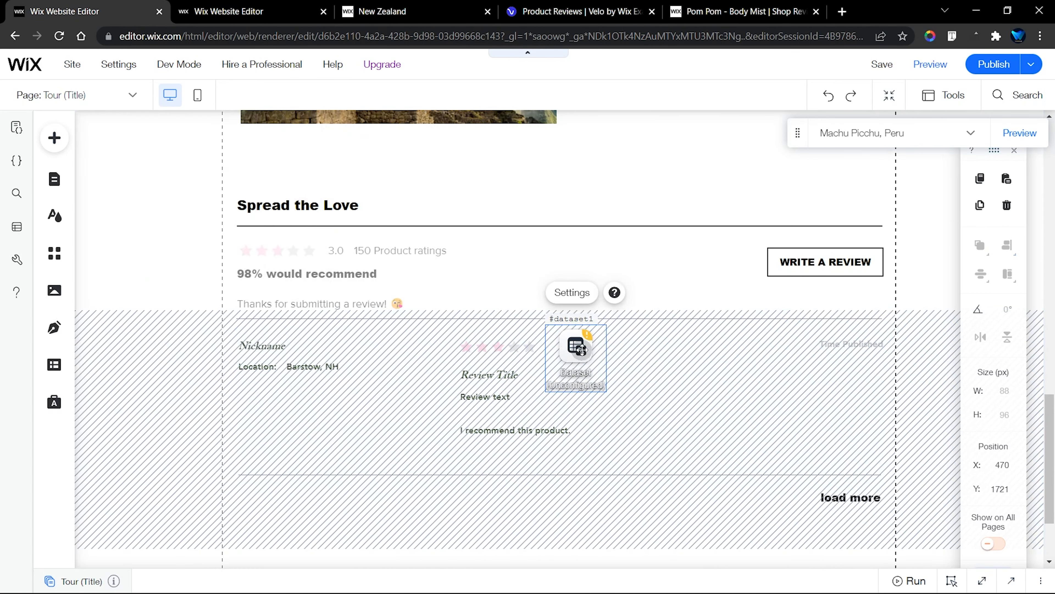
Move the new dataset into the page margin beside the Spread the Love heading, at about X -119, Y 2425
drag(579, 350, 174, 342)
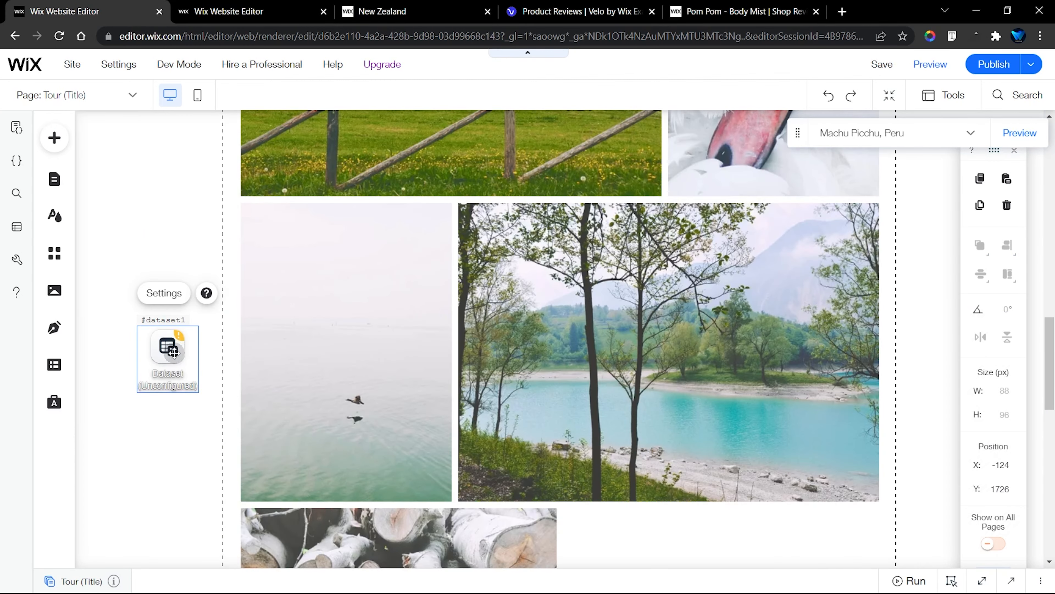
scroll(172, 353, down, 5)
scroll(161, 159, up, 1)
drag(161, 159, 162, 499)
scroll(200, 387, down, 5)
drag(158, 149, 161, 290)
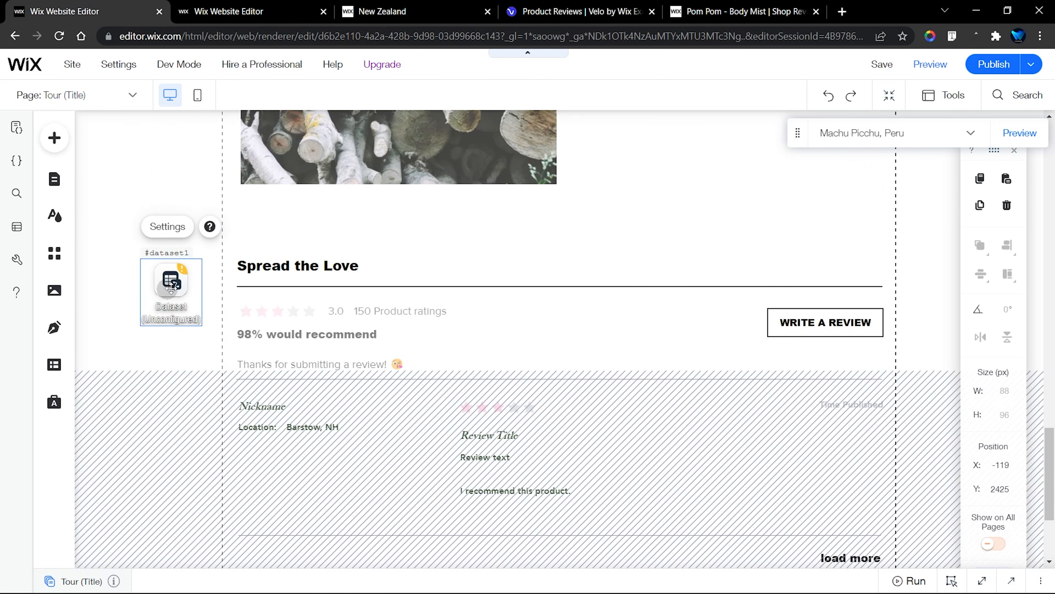
Copy the ID of the template's Reviews dataset and give the new dataset on the tour page the ID Reviews
click(228, 9)
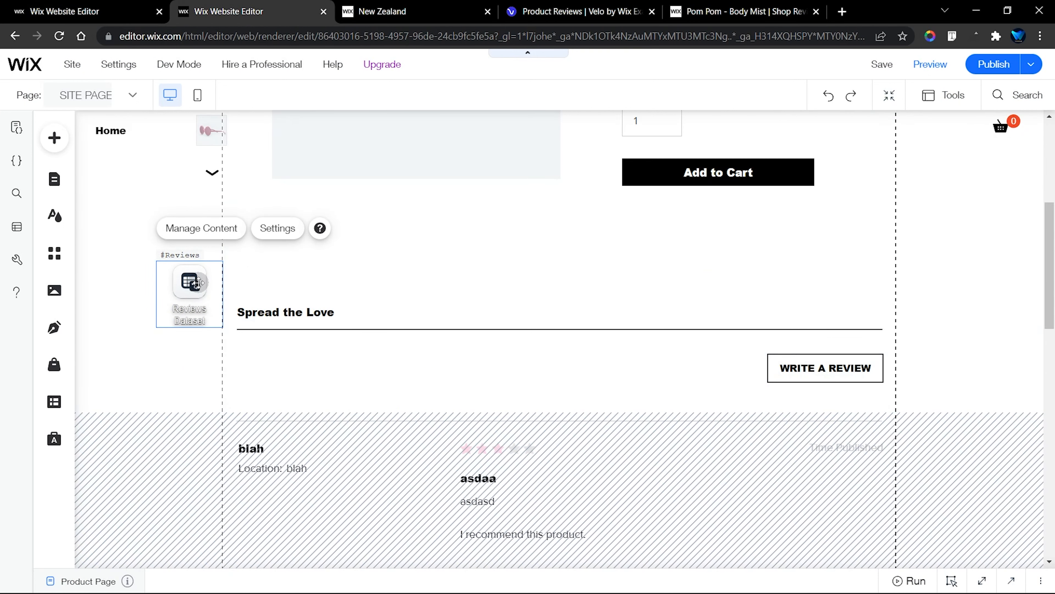
click(812, 585)
click(921, 524)
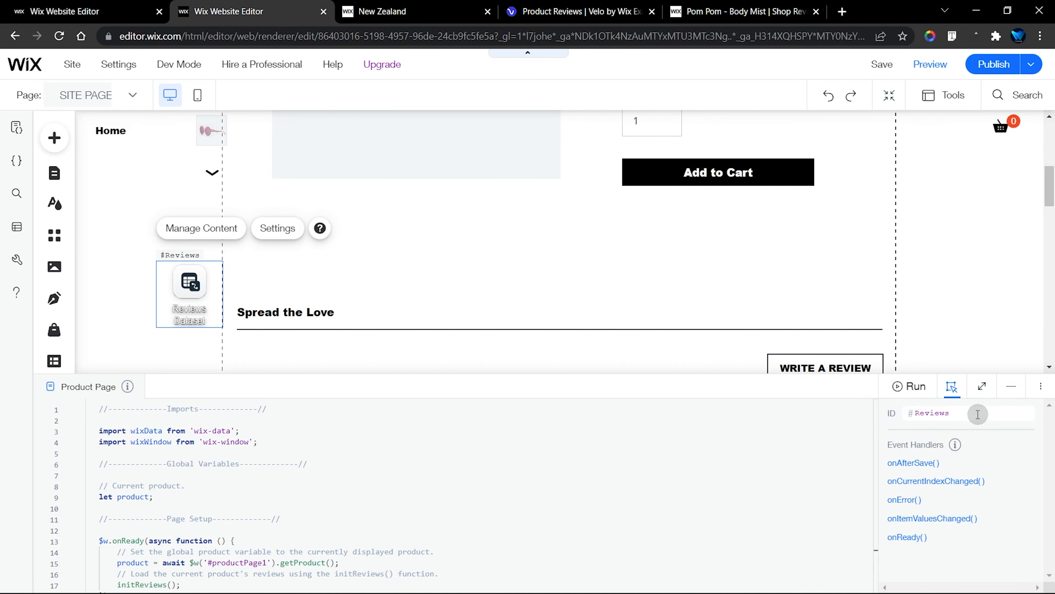
double_click(950, 417)
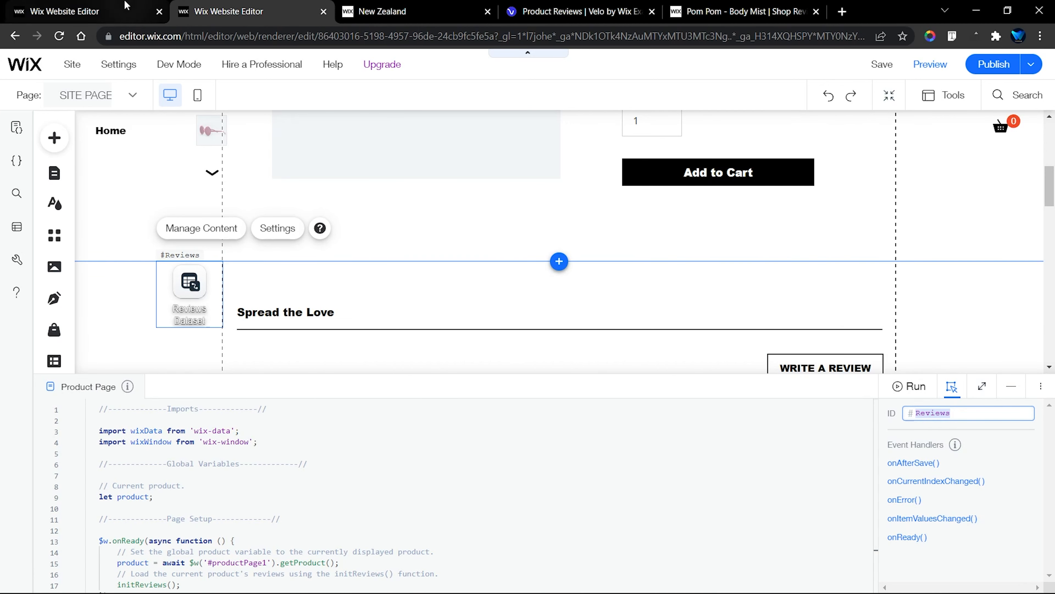
click(126, 9)
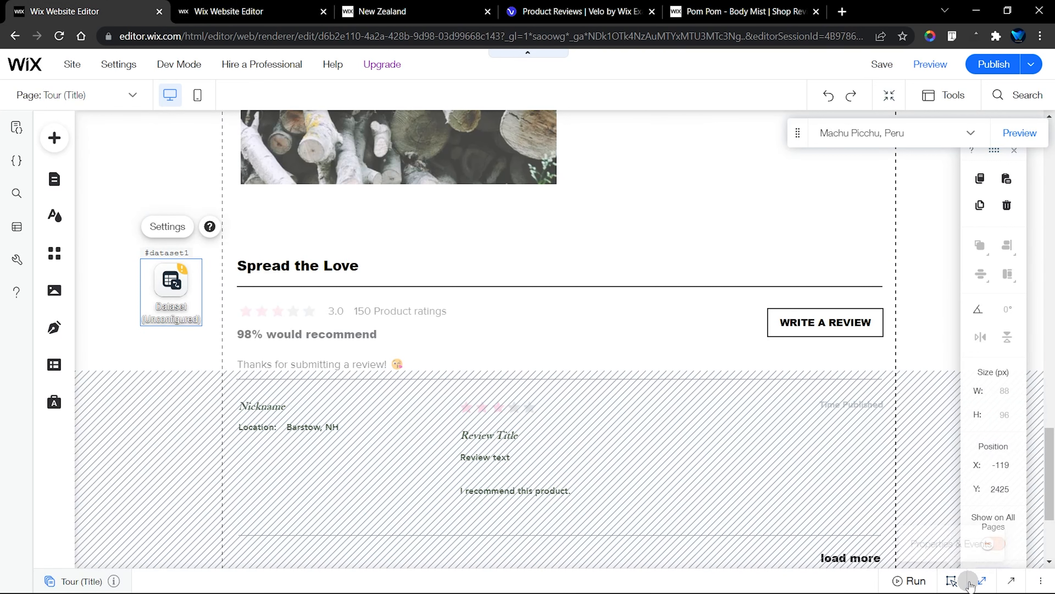
click(982, 581)
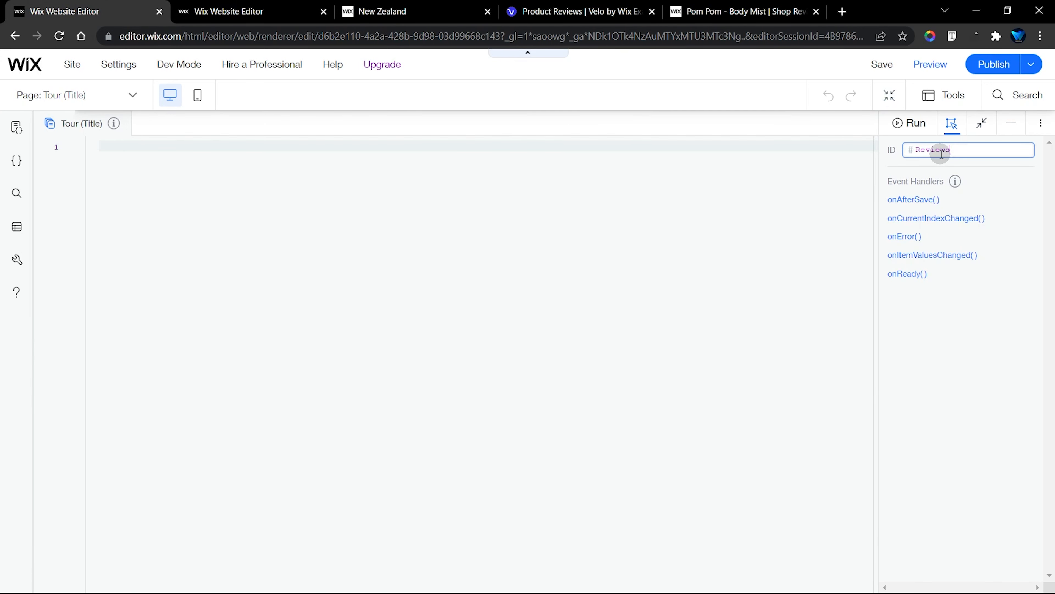
click(1012, 123)
Copy the entire Product Page code from the template's editor and return to the tour site's editor
click(282, 6)
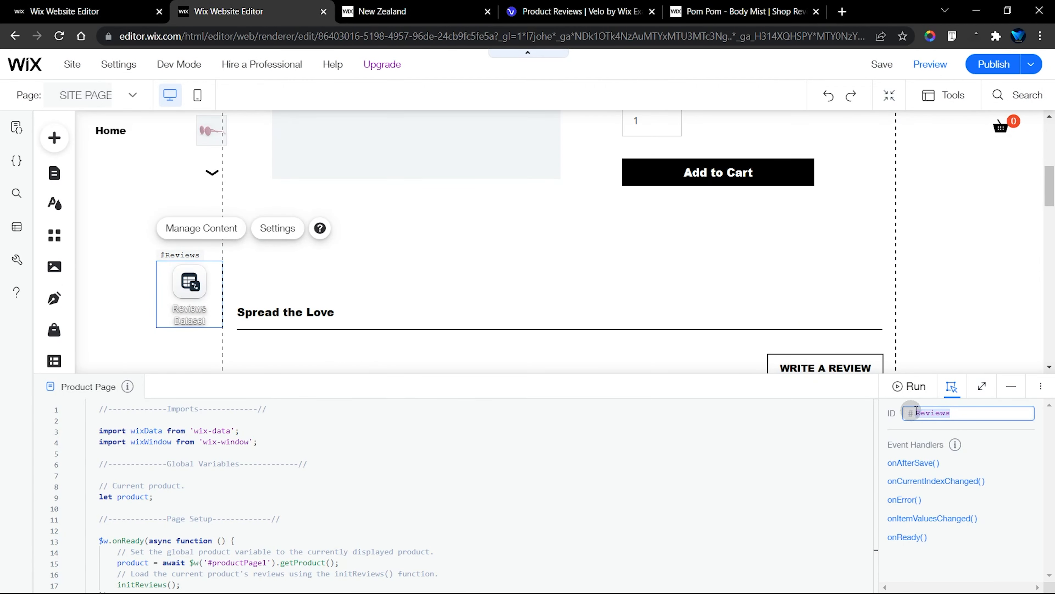
click(982, 386)
click(582, 291)
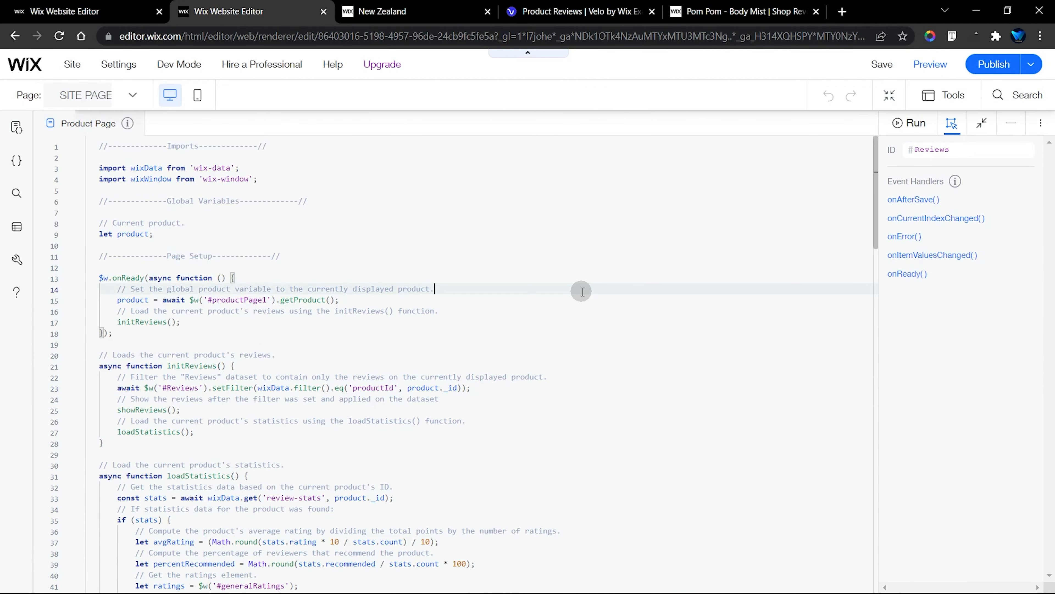
scroll(583, 291, down, 20)
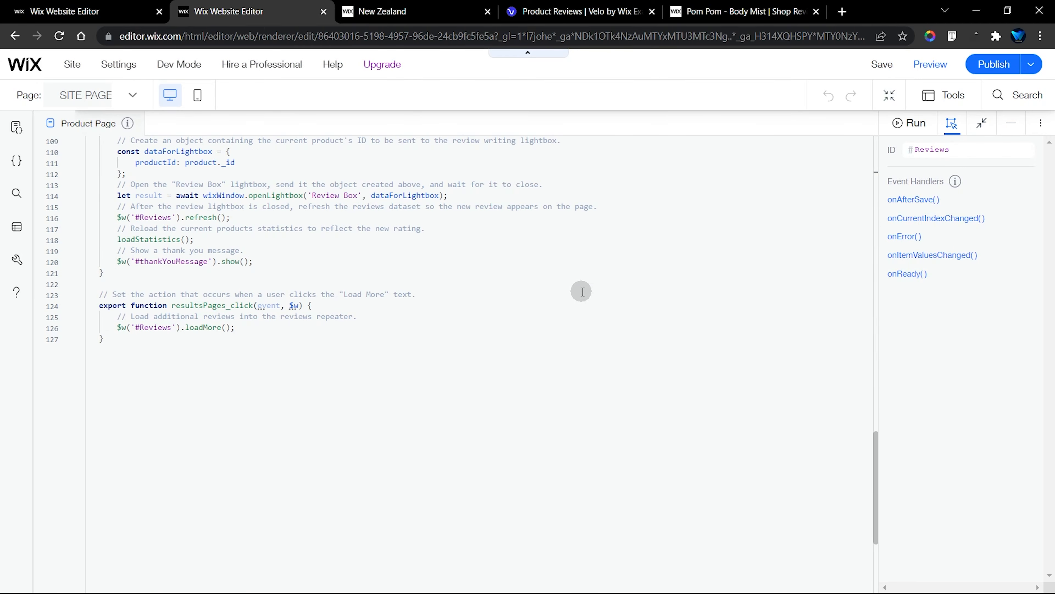
scroll(583, 291, up, 5)
scroll(583, 291, up, 15)
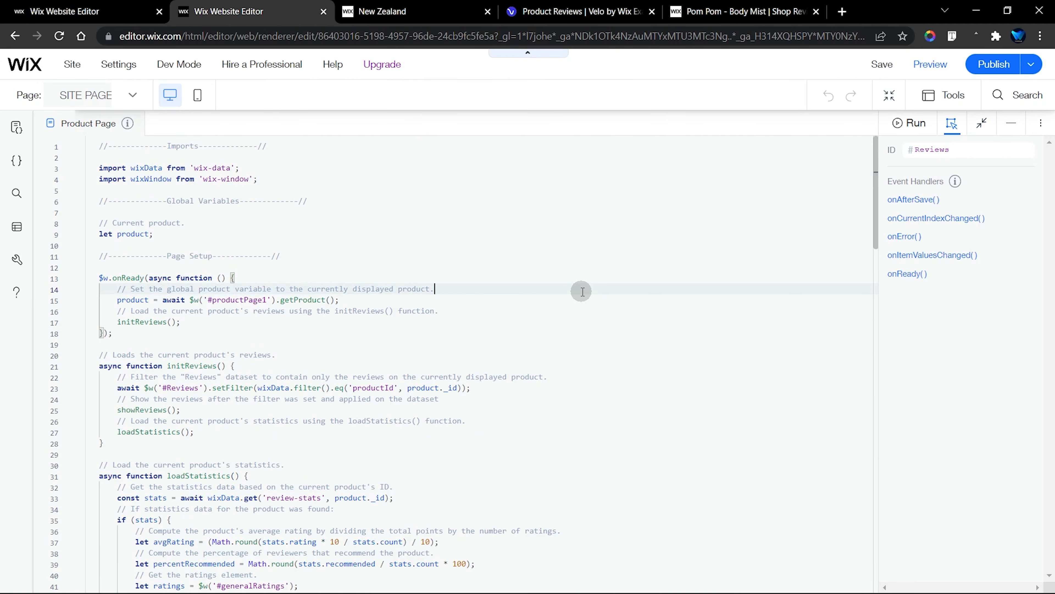
key(ctrl+a)
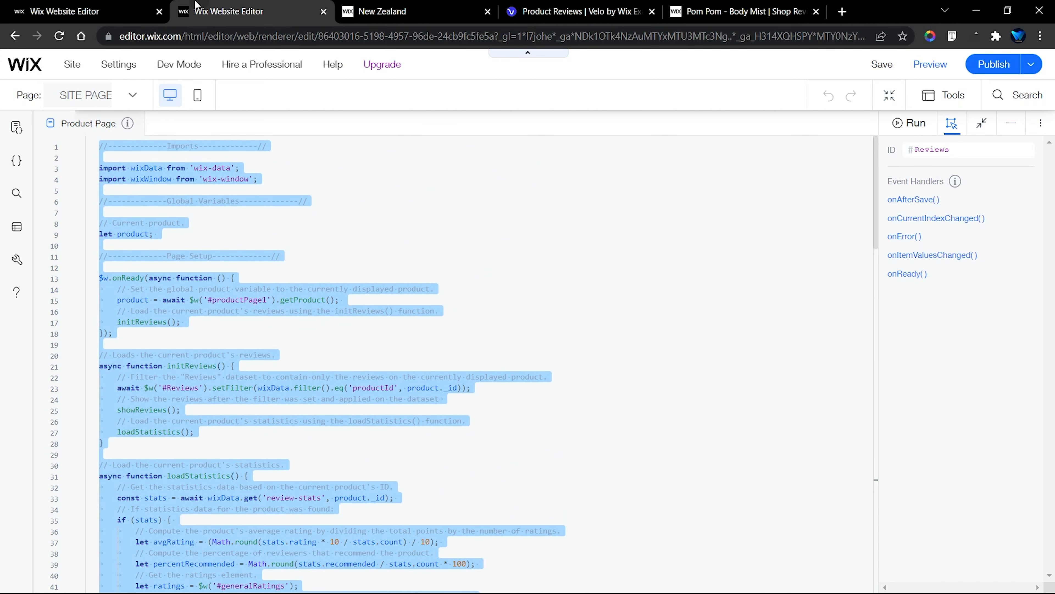
click(131, 5)
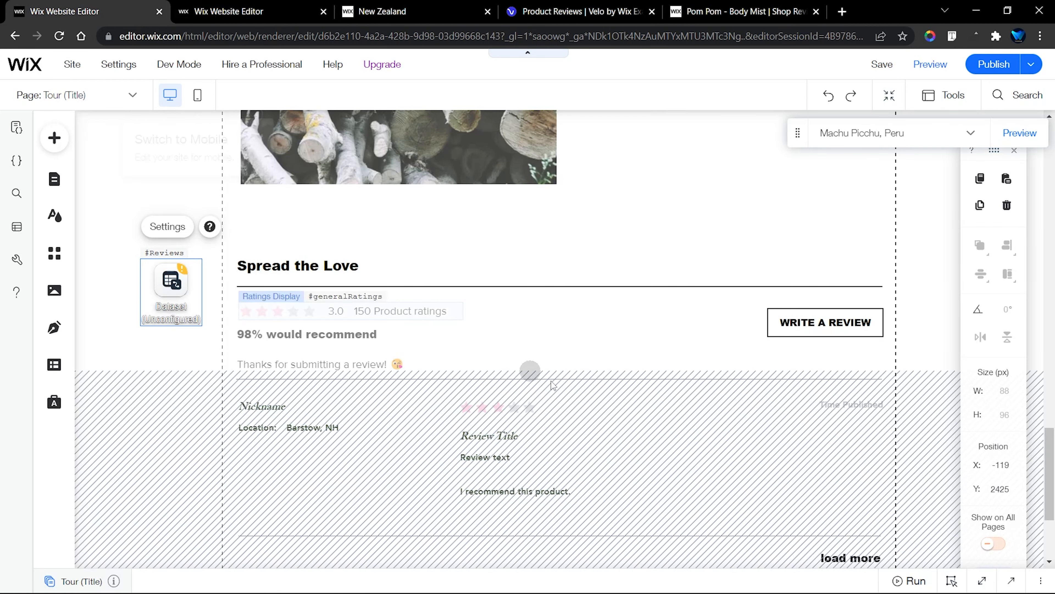
Paste the copied Product Page code into the empty Tour (Title) page code and look through it up to the imports
click(980, 582)
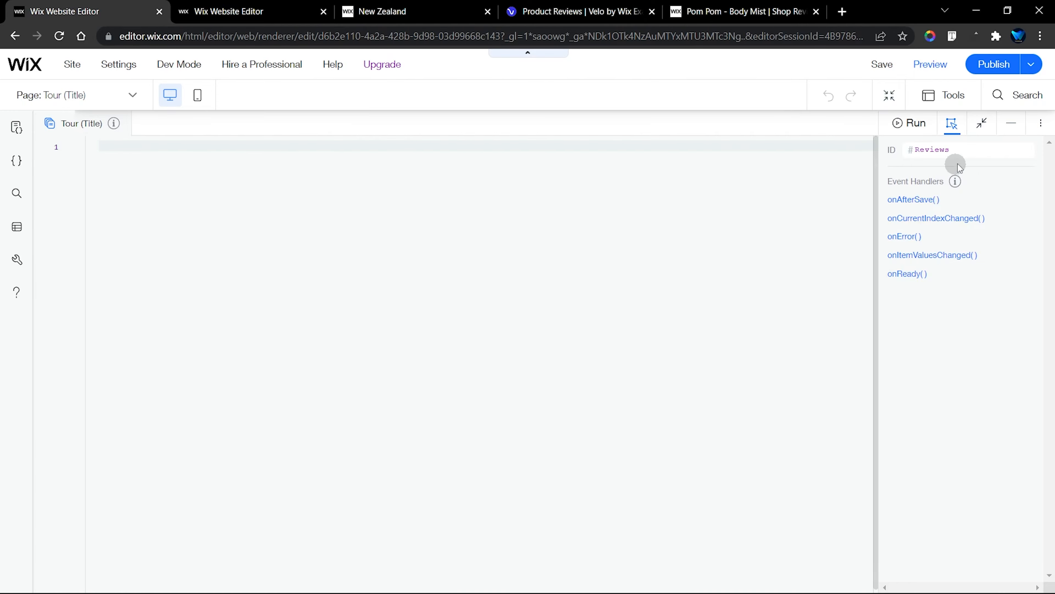
click(1012, 124)
mouse_move(186, 69)
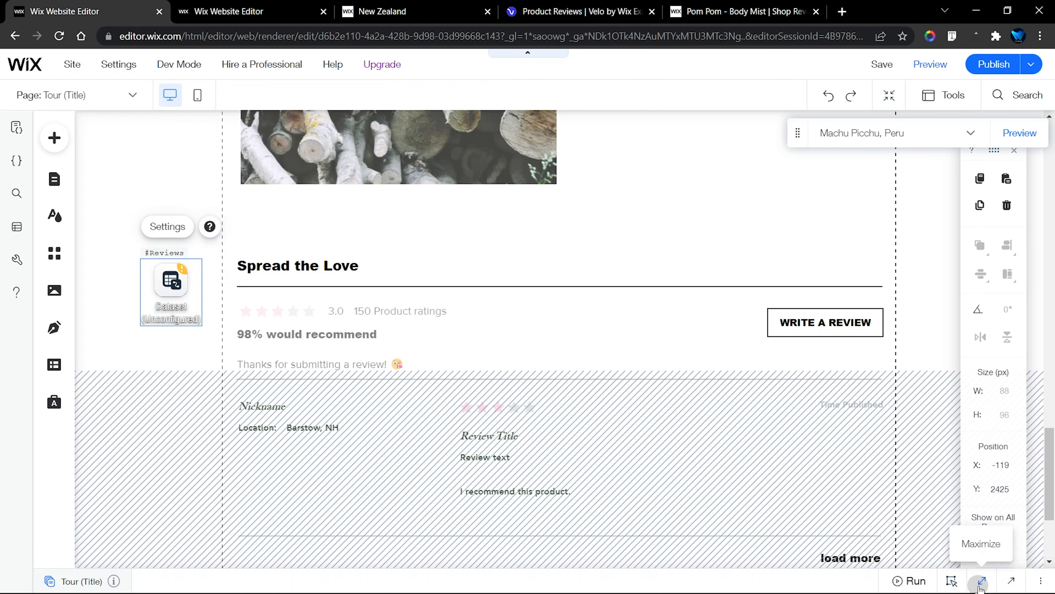
click(979, 581)
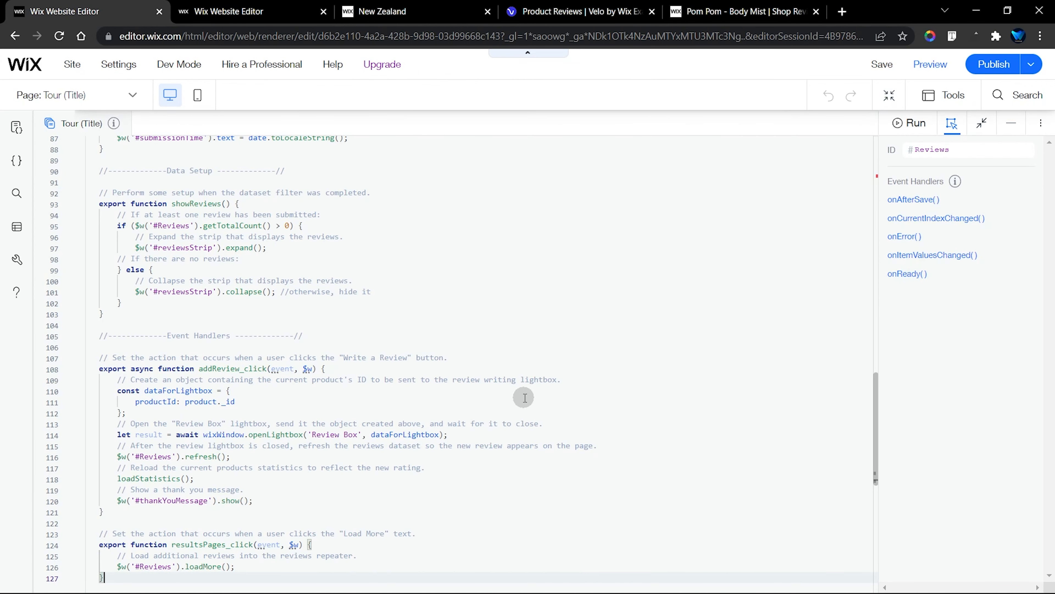
scroll(525, 398, down, 3)
scroll(525, 398, up, 20)
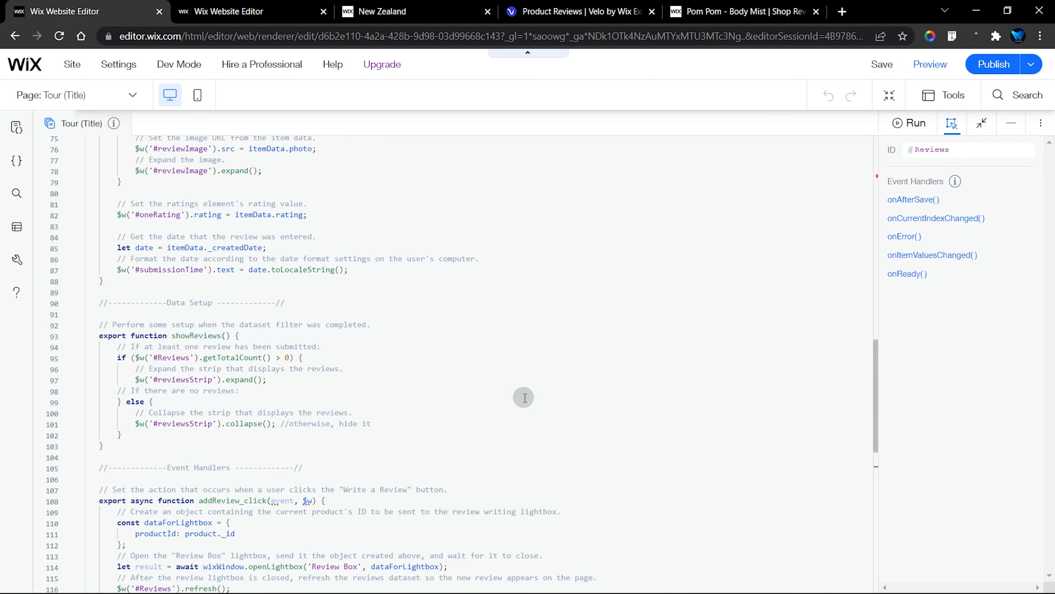
scroll(525, 398, up, 3)
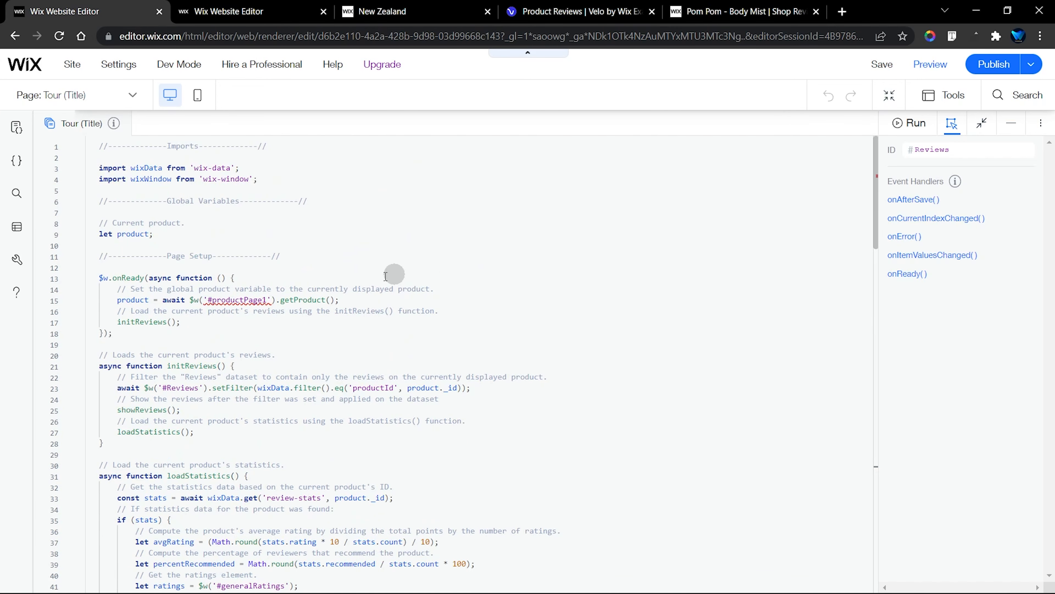
Locate the #productPage1 reference in the getProduct() line of the page setup and place the cursor after that line
click(371, 300)
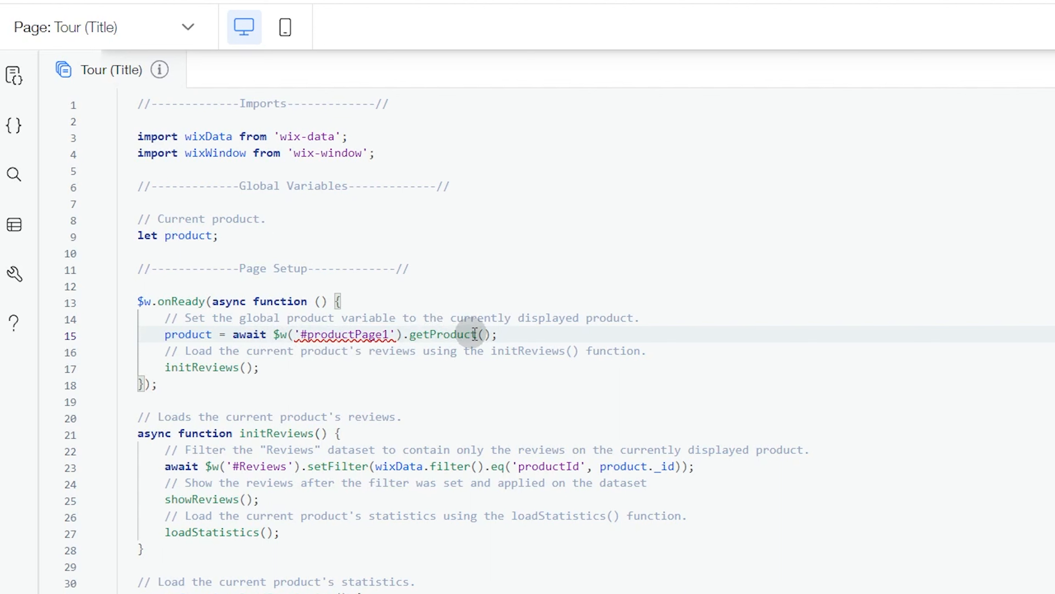
double_click(342, 334)
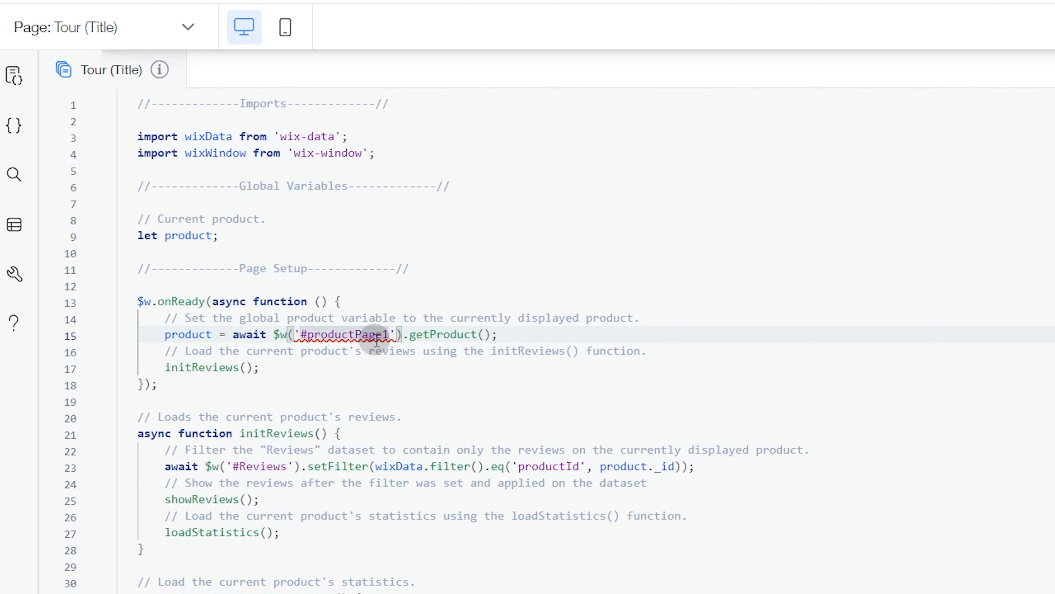
click(537, 334)
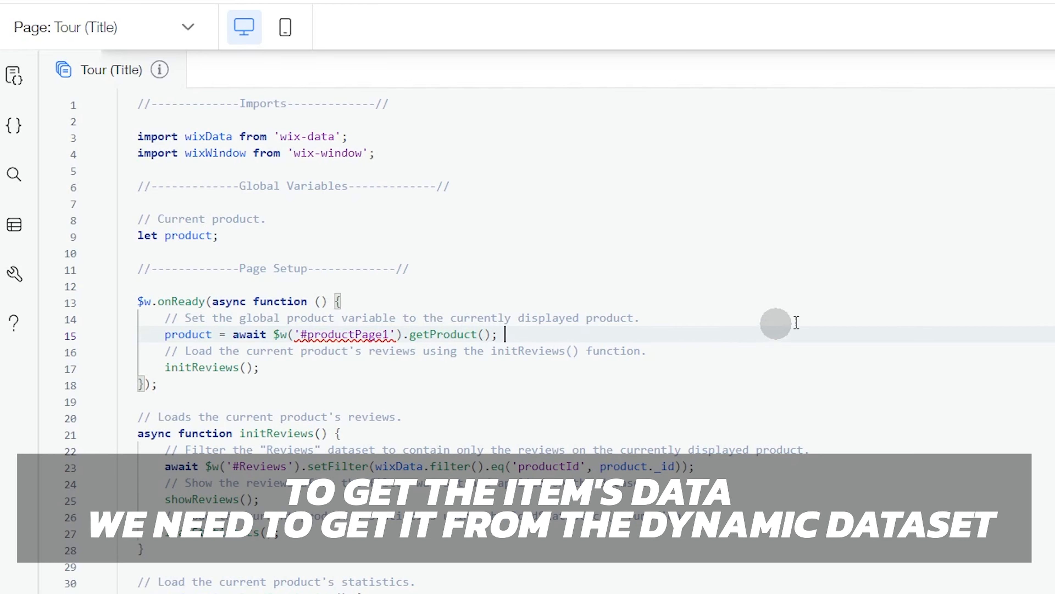
Select the Tour Item dynamic dataset beside the tour description and examine its collection, mode and URL filter settings
click(1009, 120)
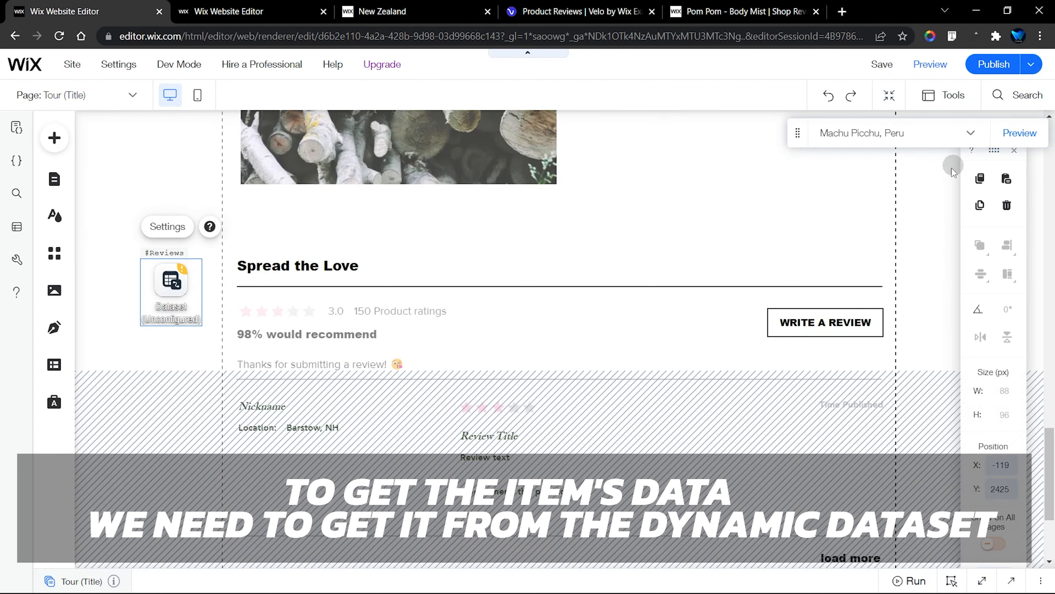
click(817, 254)
scroll(817, 254, up, 7)
scroll(817, 254, up, 10)
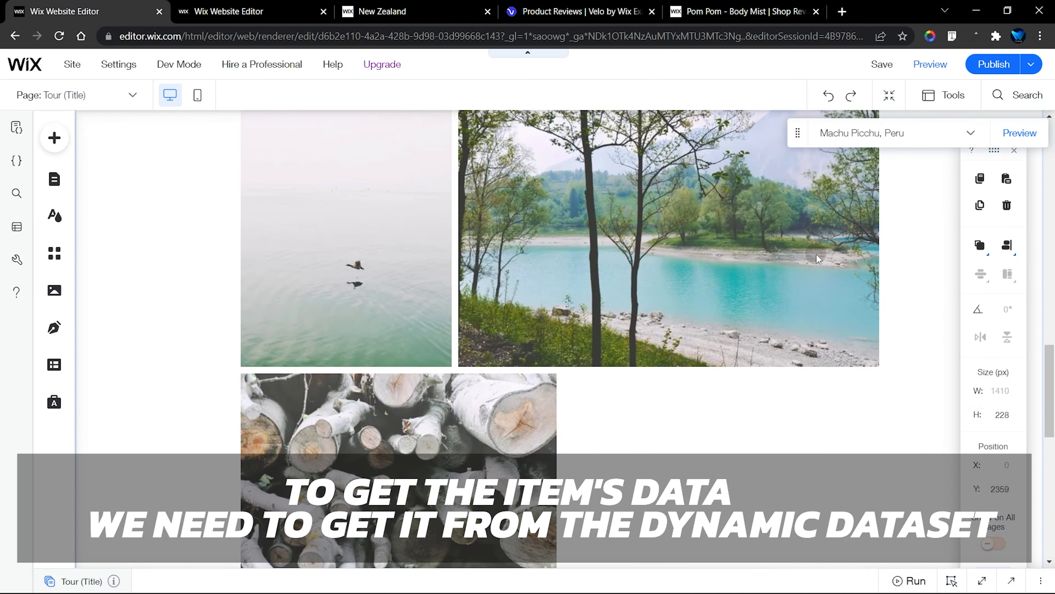
scroll(816, 254, up, 10)
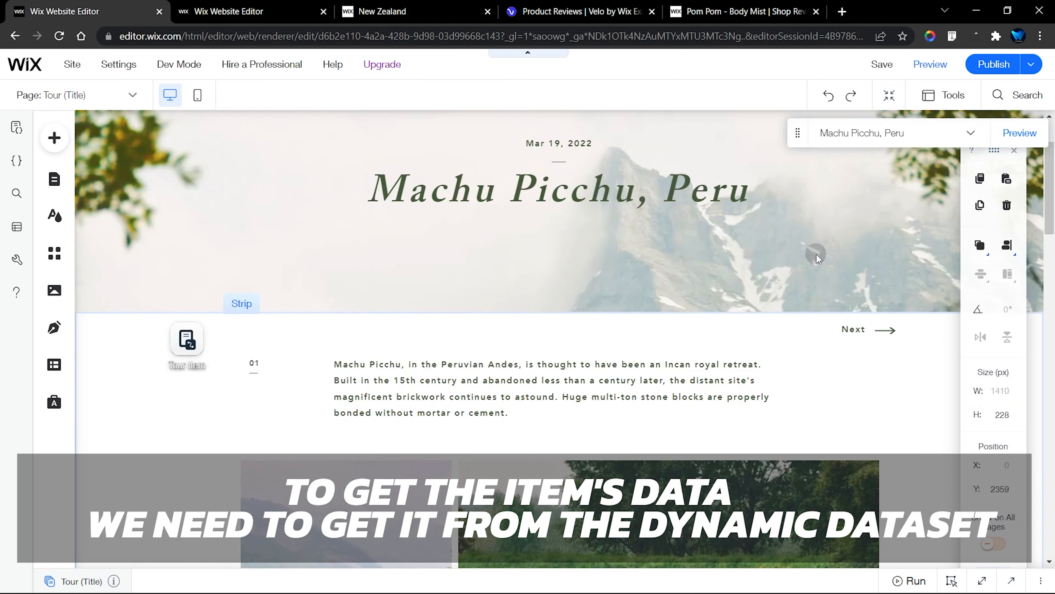
scroll(648, 278, down, 5)
click(181, 243)
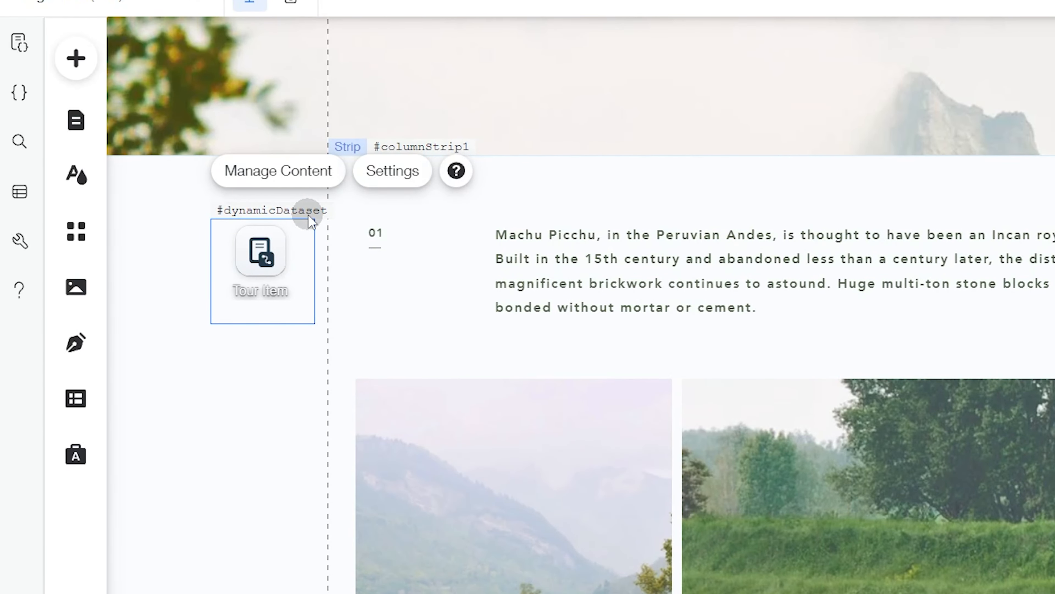
click(394, 174)
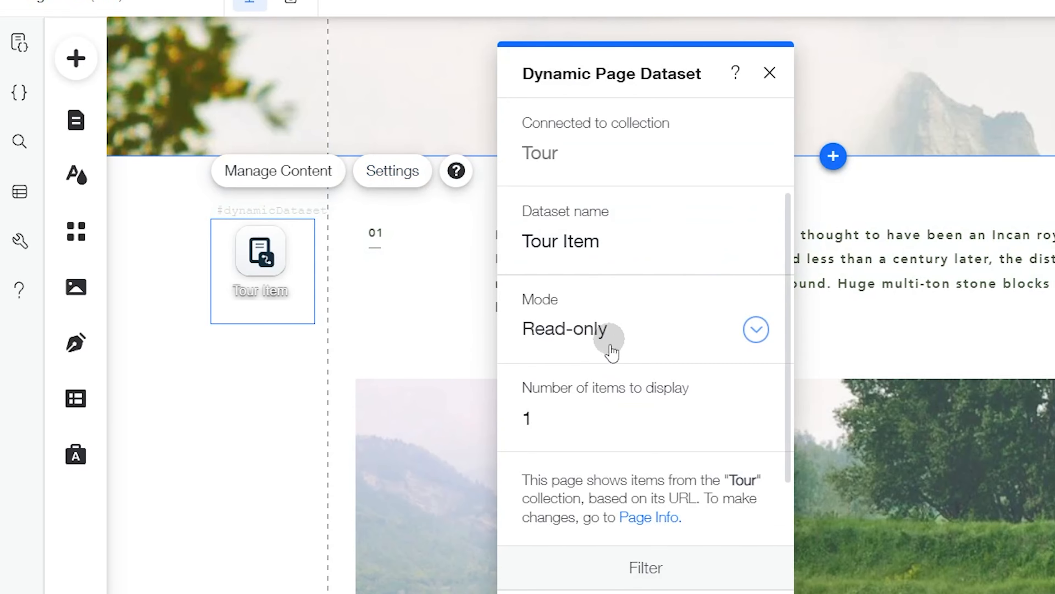
scroll(559, 289, down, 5)
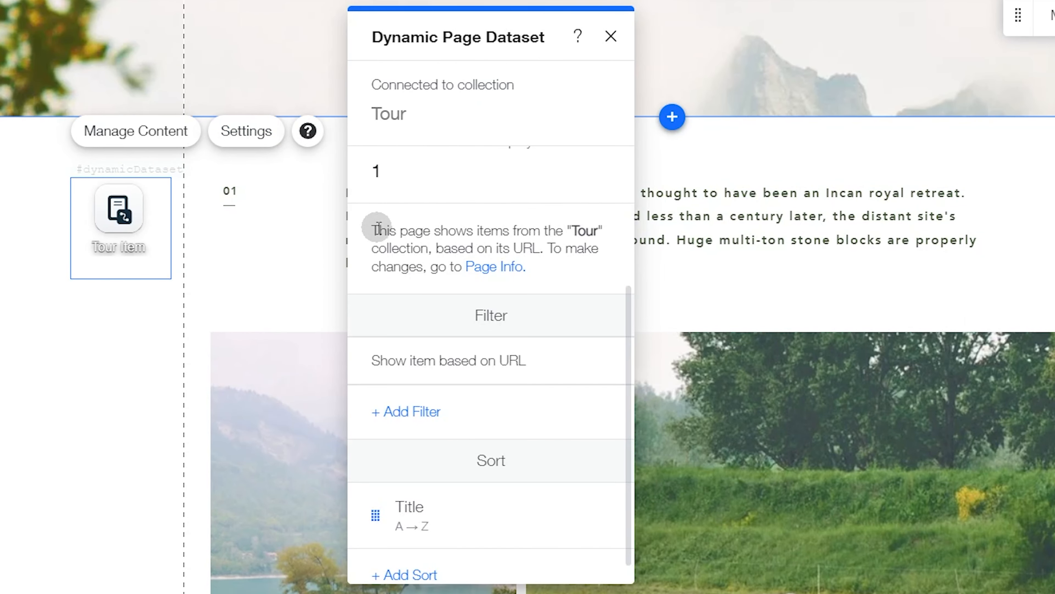
drag(378, 228, 583, 263)
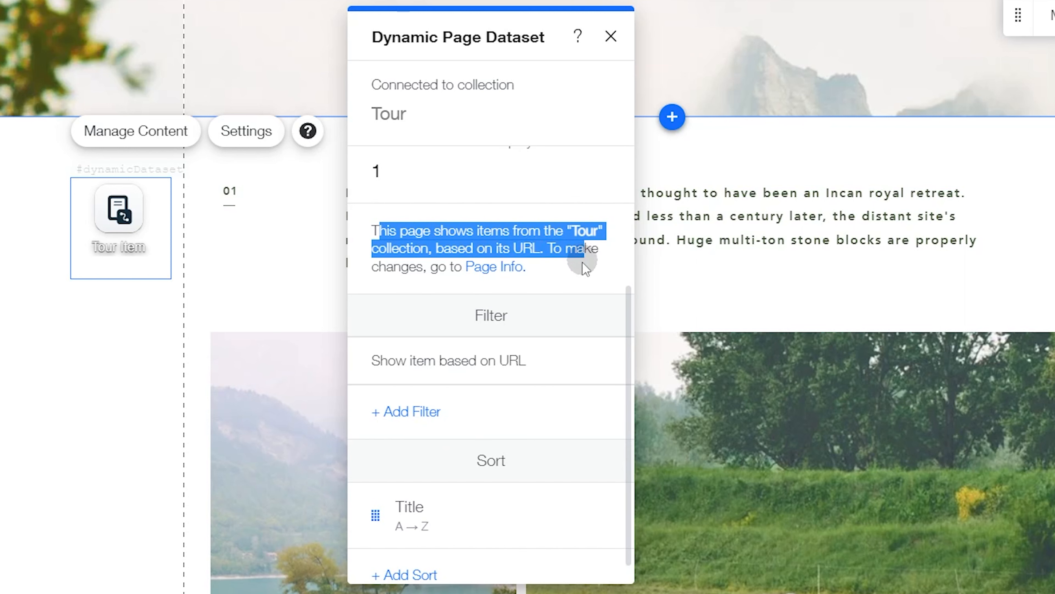
click(568, 278)
scroll(525, 328, up, 5)
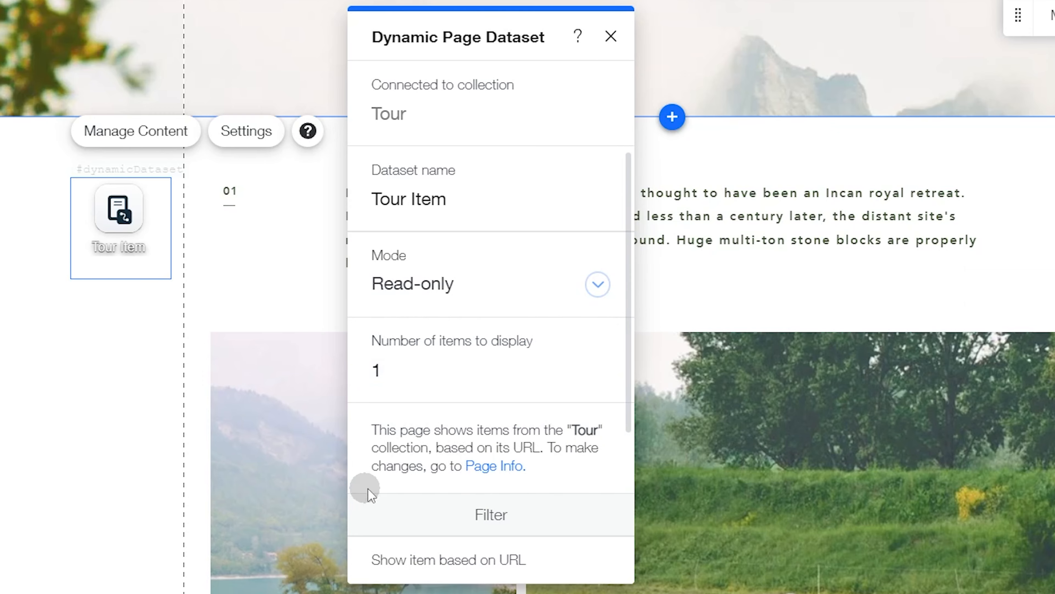
click(517, 147)
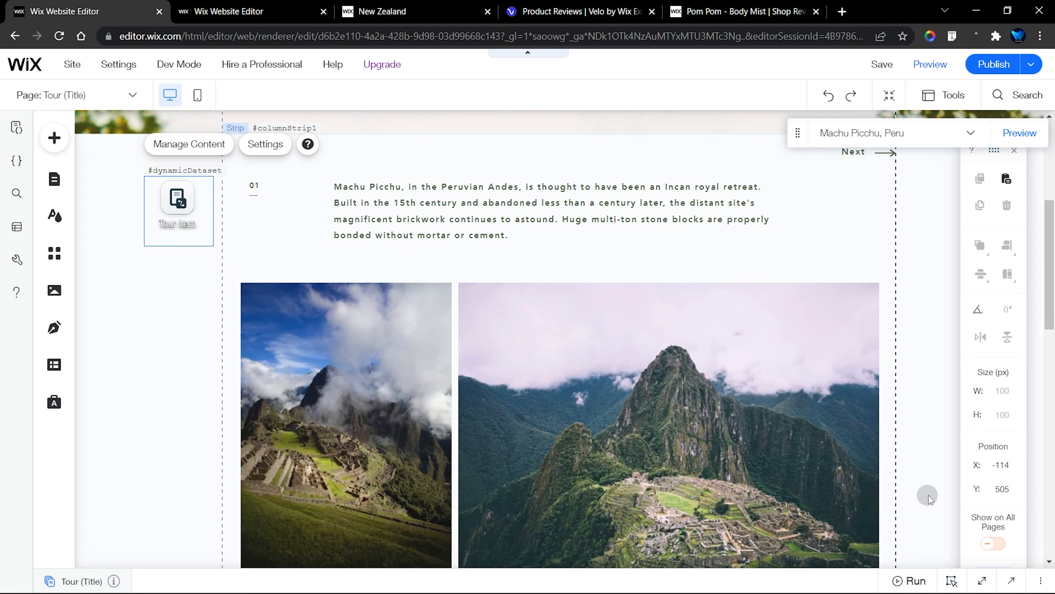
Copy the dynamic dataset's ID and replace productPage1 in the page setup's getProduct() line with dynamicDataset
scroll(928, 497, down, 15)
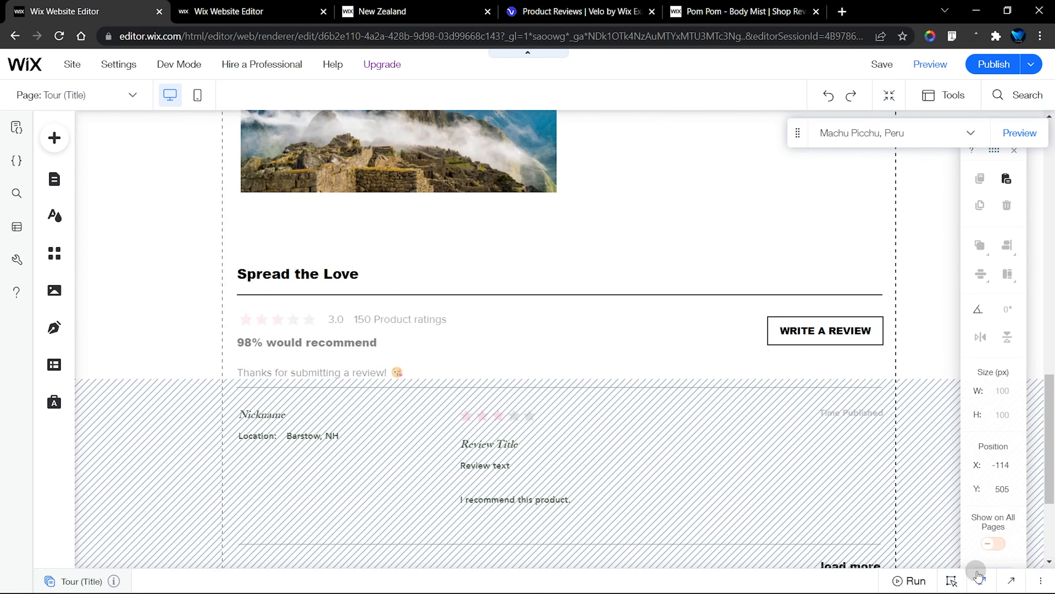
click(983, 581)
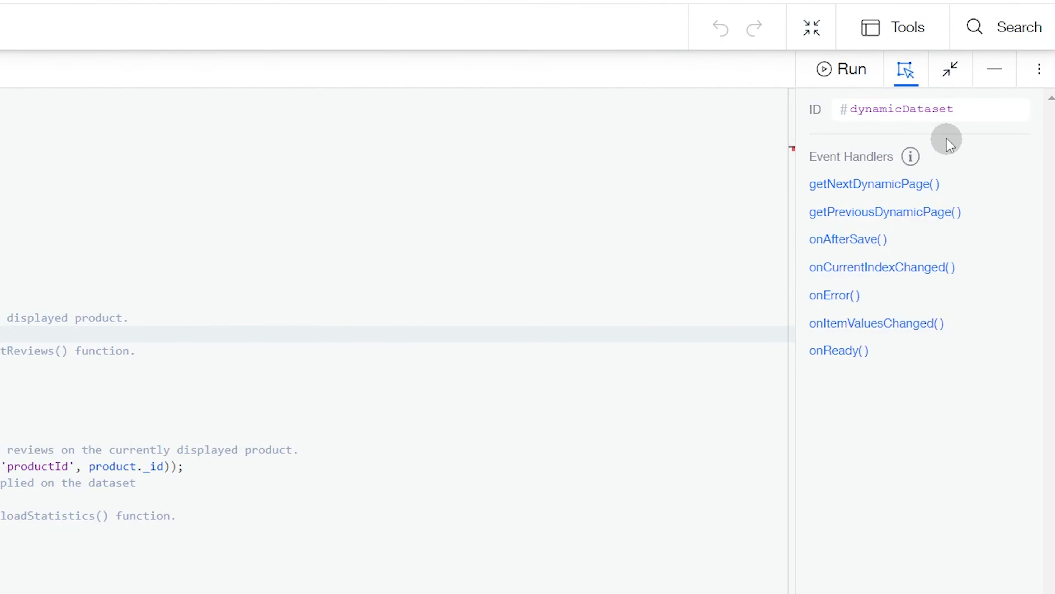
double_click(970, 150)
key(ctrl+c)
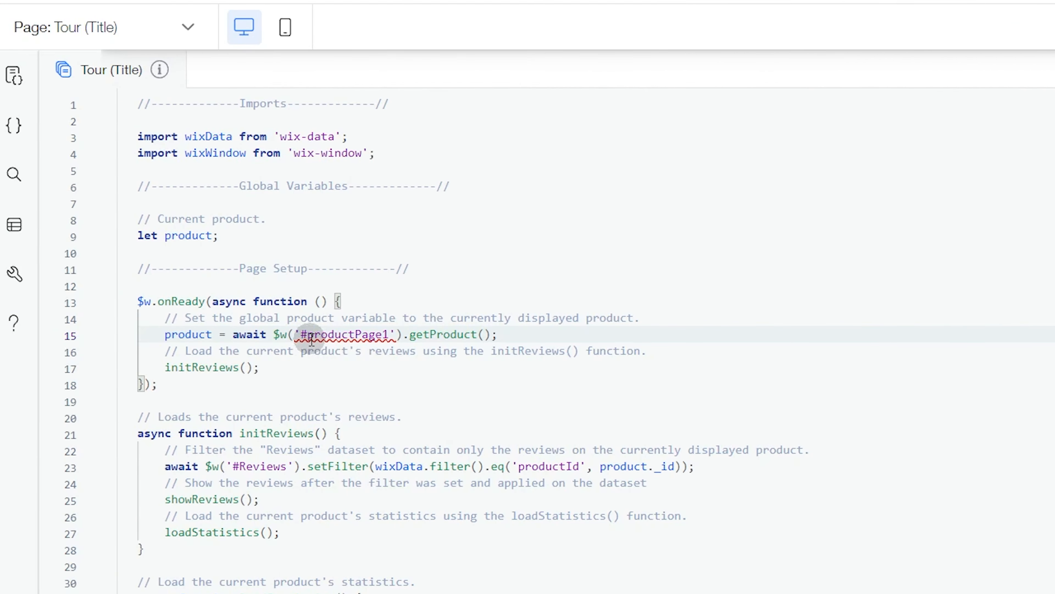
double_click(312, 339)
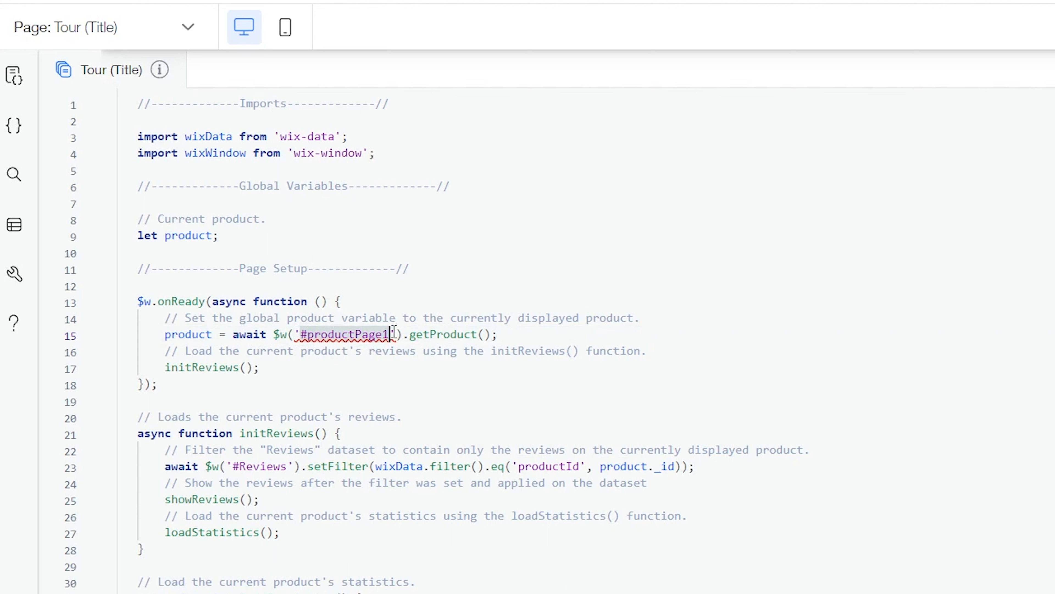
key(ctrl+v)
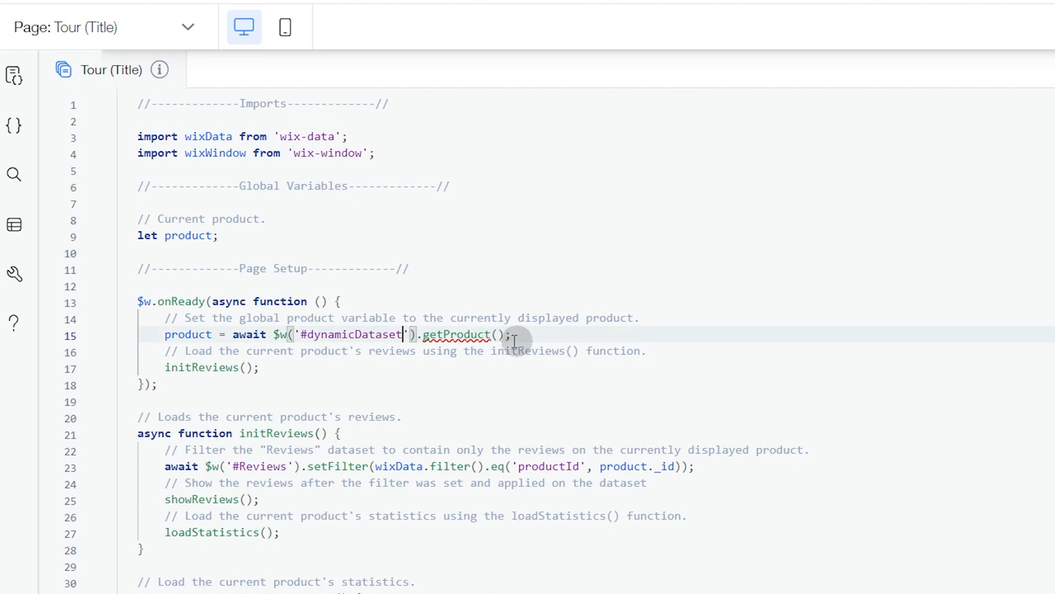
Replace the getProduct() call on #dynamicDataset with getCurrentItem() in the page setup code
mouse_move(454, 339)
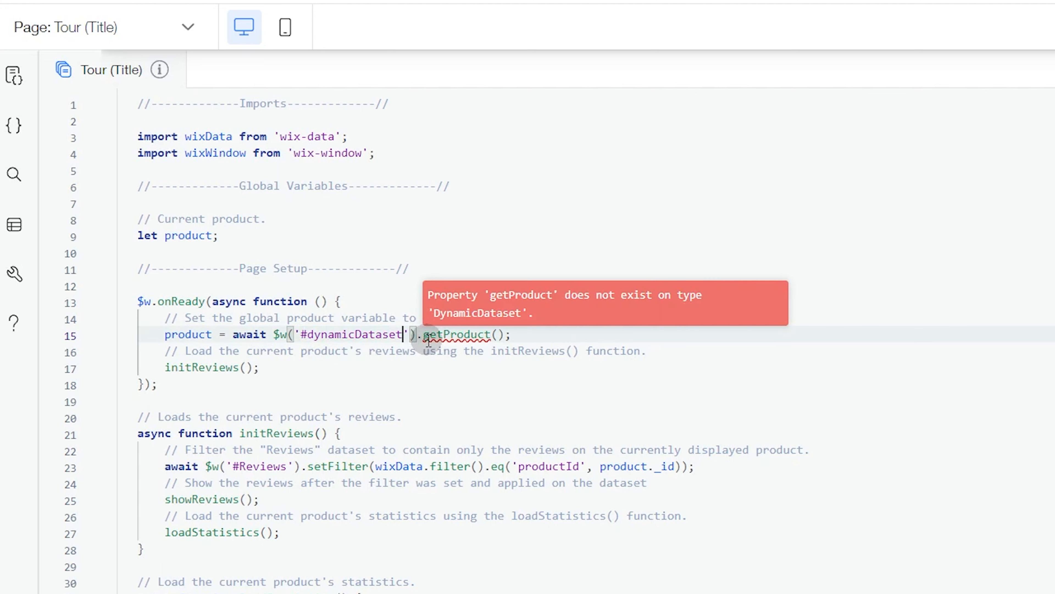
drag(424, 337, 507, 336)
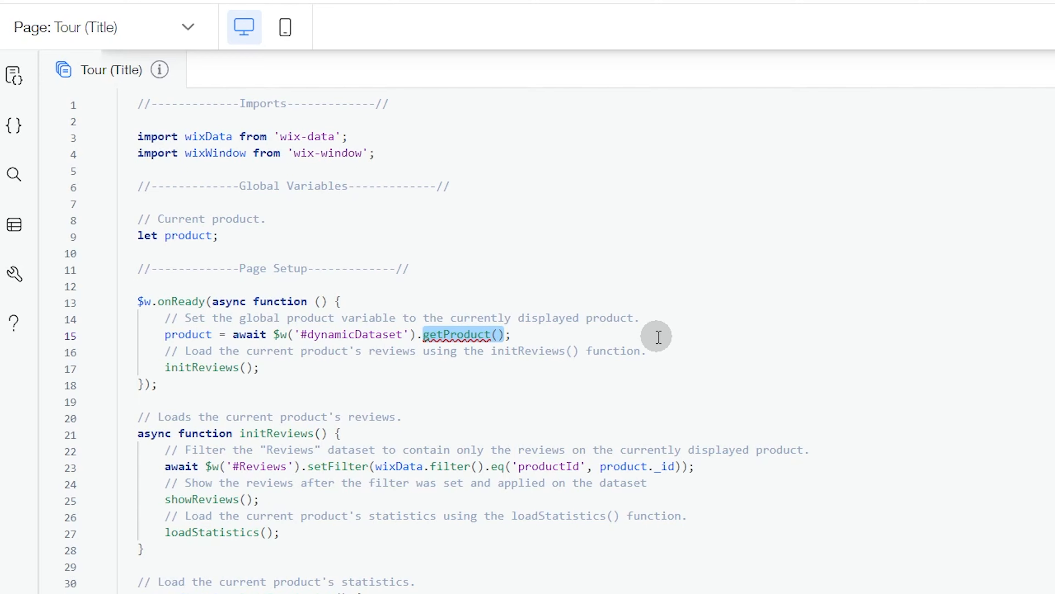
key(BackSpace)
text(get)
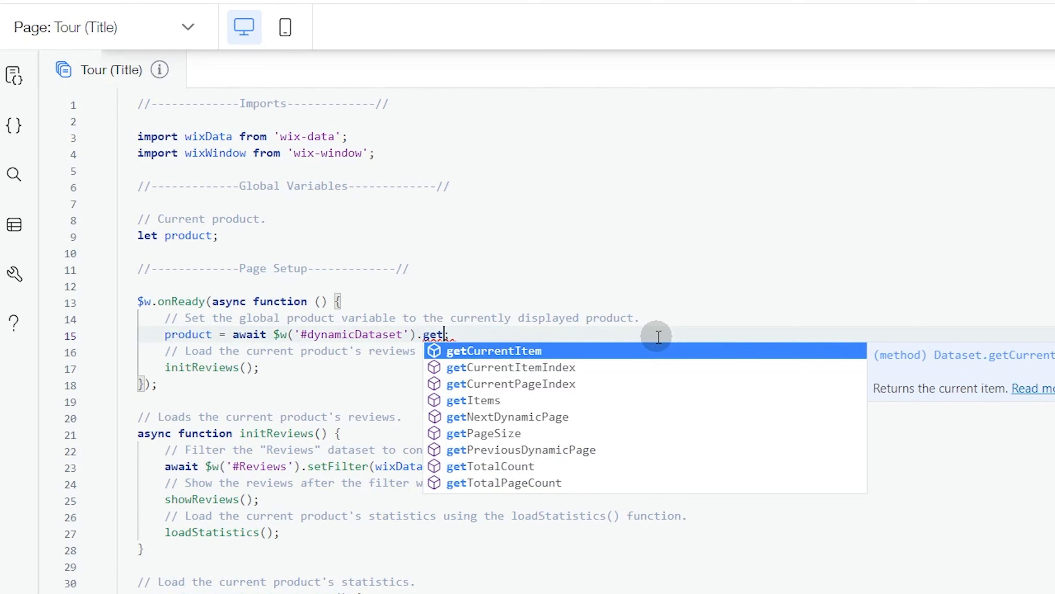
key(Return)
text(()
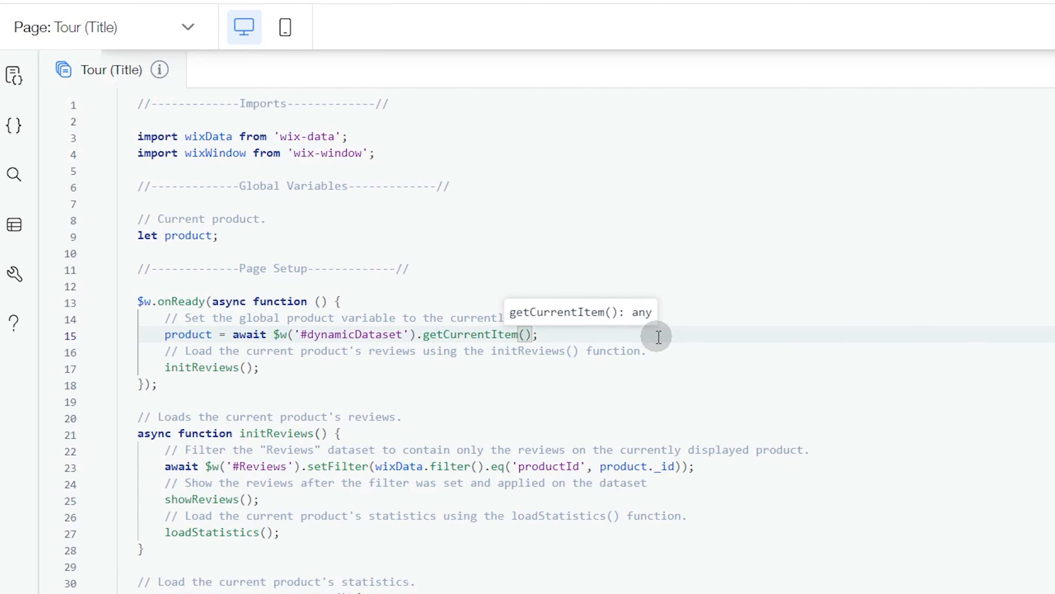
click(659, 338)
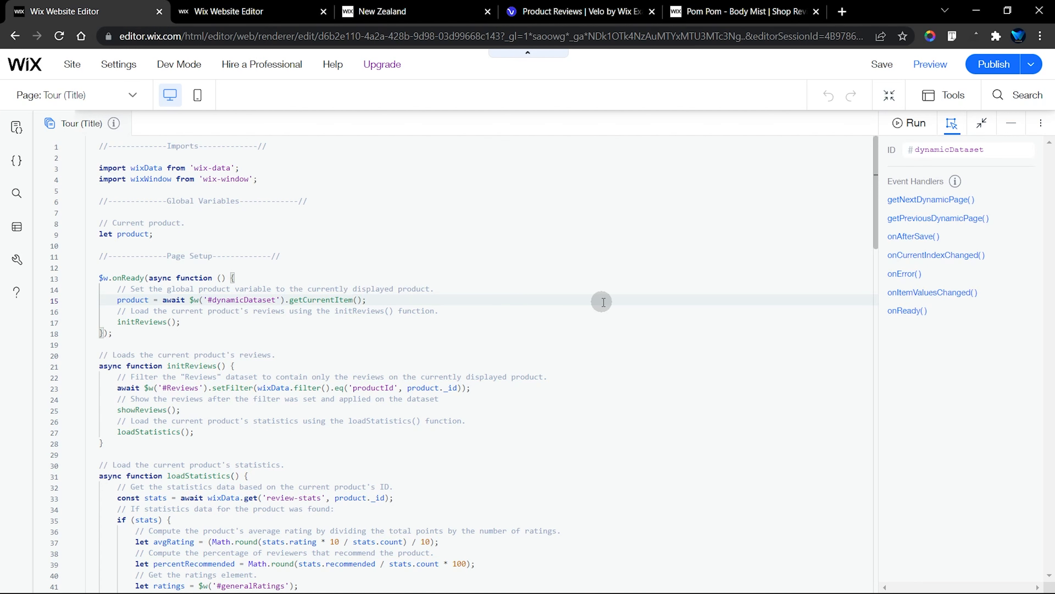
Look through the page code's review functions, then inspect the Write a Review button and the reviews strip on the tour page
scroll(603, 301, down, 1)
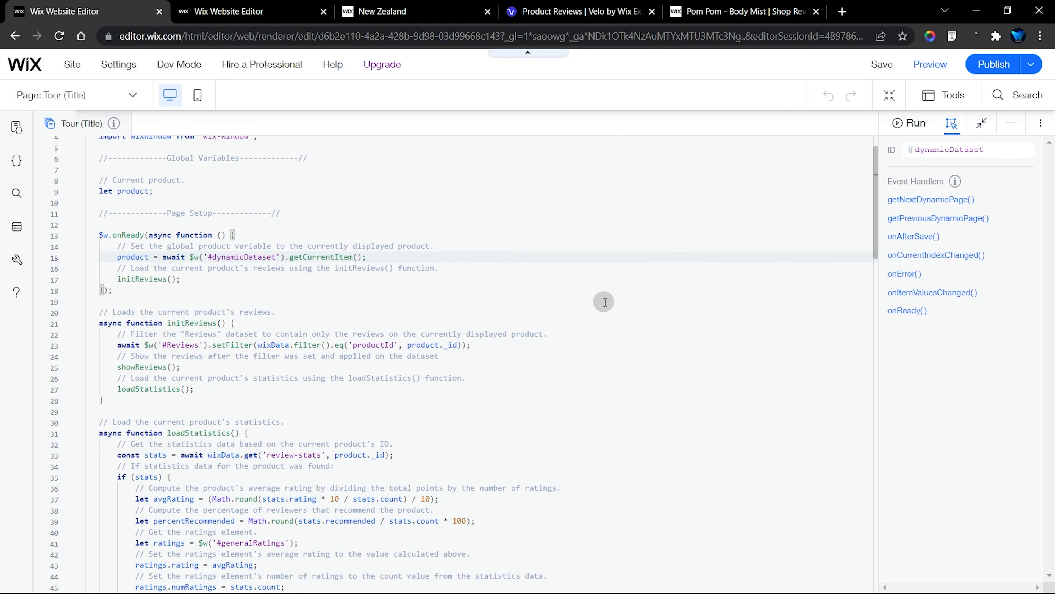
scroll(604, 302, down, 7)
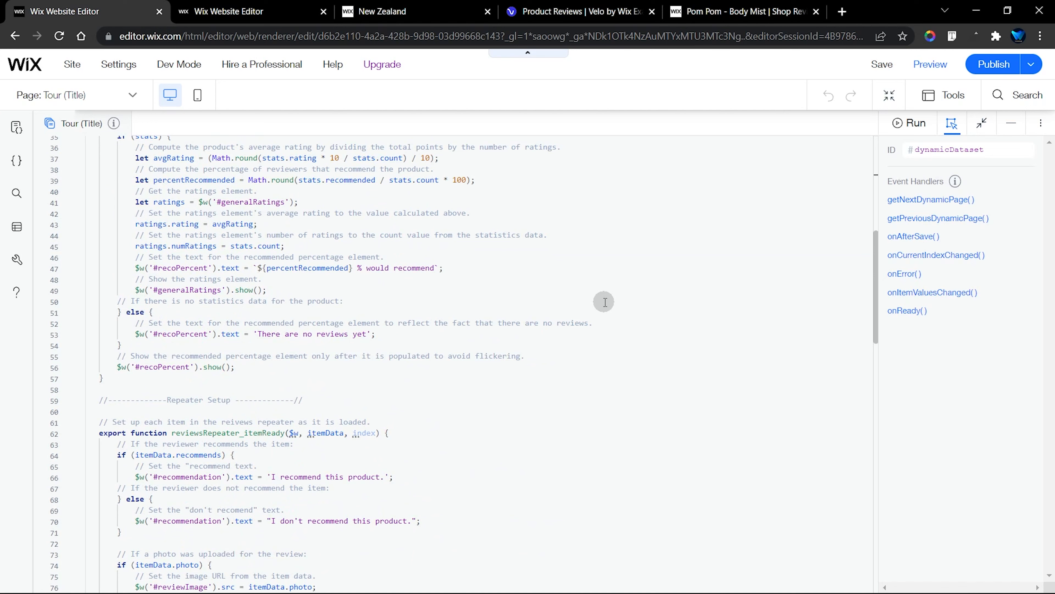
scroll(603, 302, up, 2)
scroll(603, 302, up, 6)
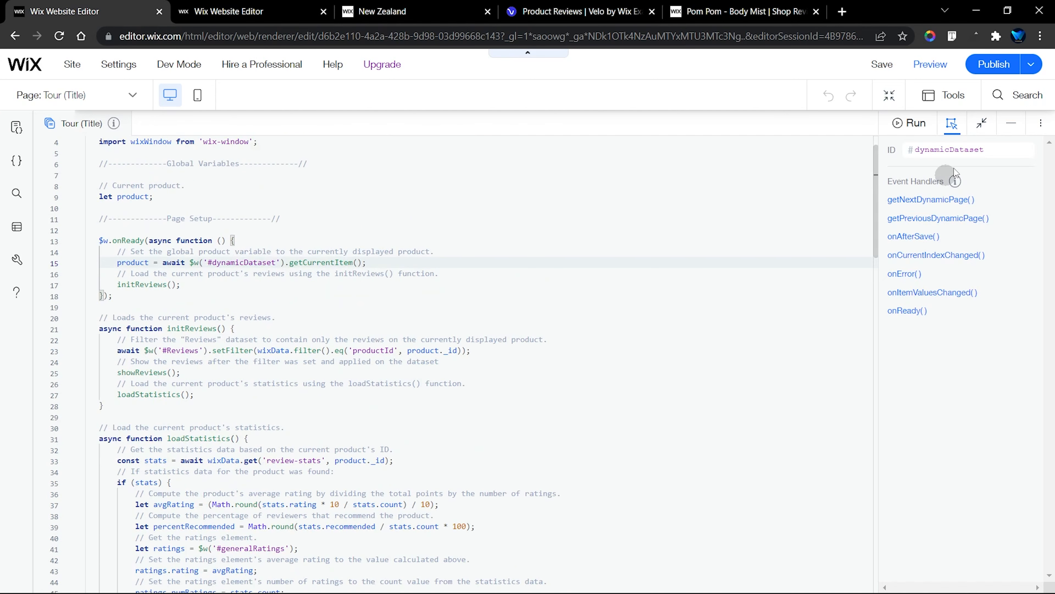
click(1011, 123)
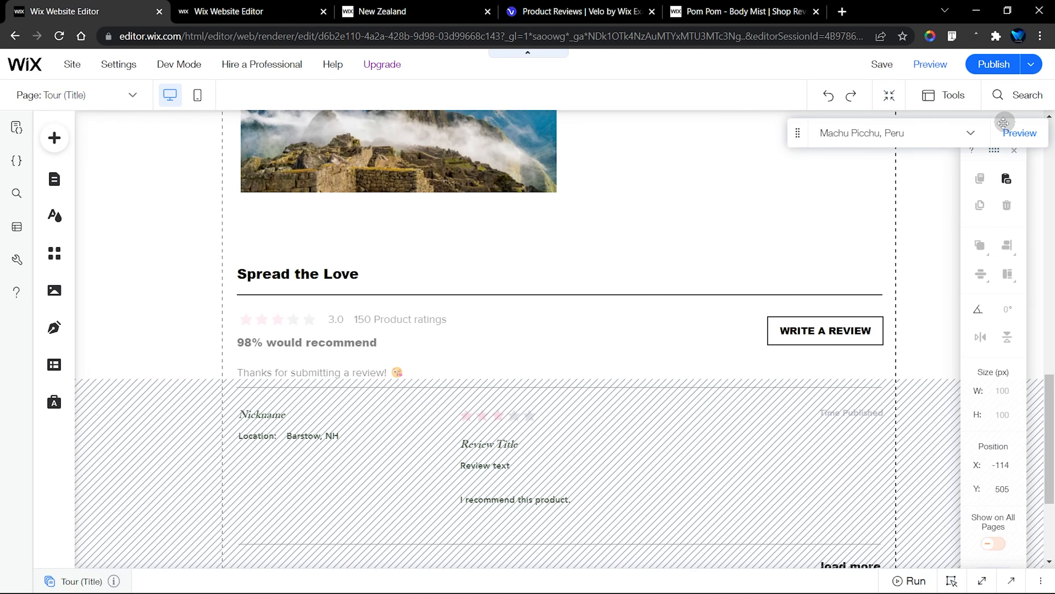
click(825, 328)
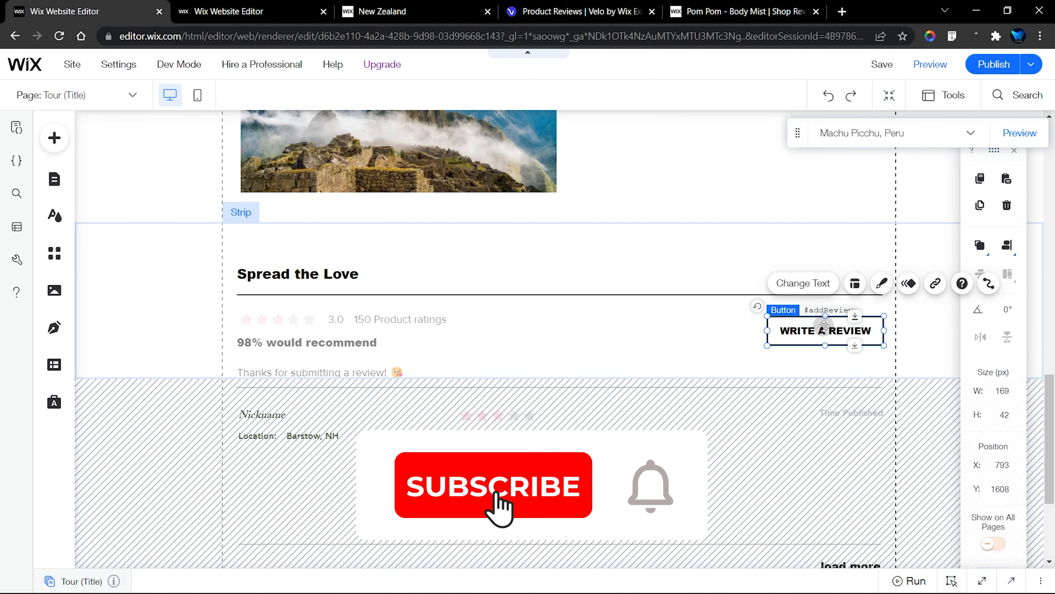
scroll(825, 327, down, 1)
scroll(825, 327, down, 1)
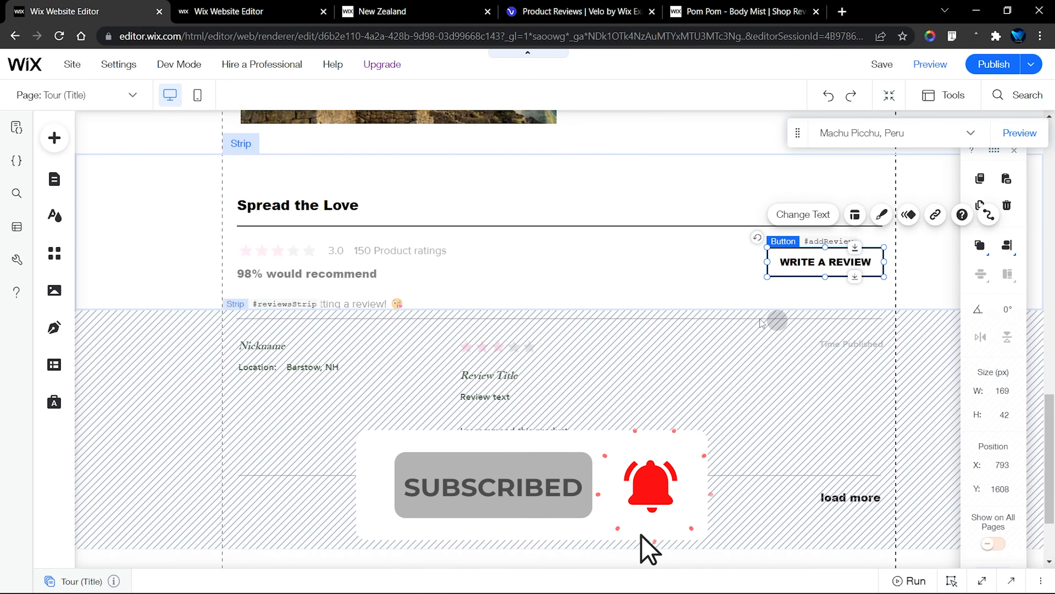
Select the repeater in the reviews strip and copy its ID, reviewsRepeater, from its properties
click(372, 358)
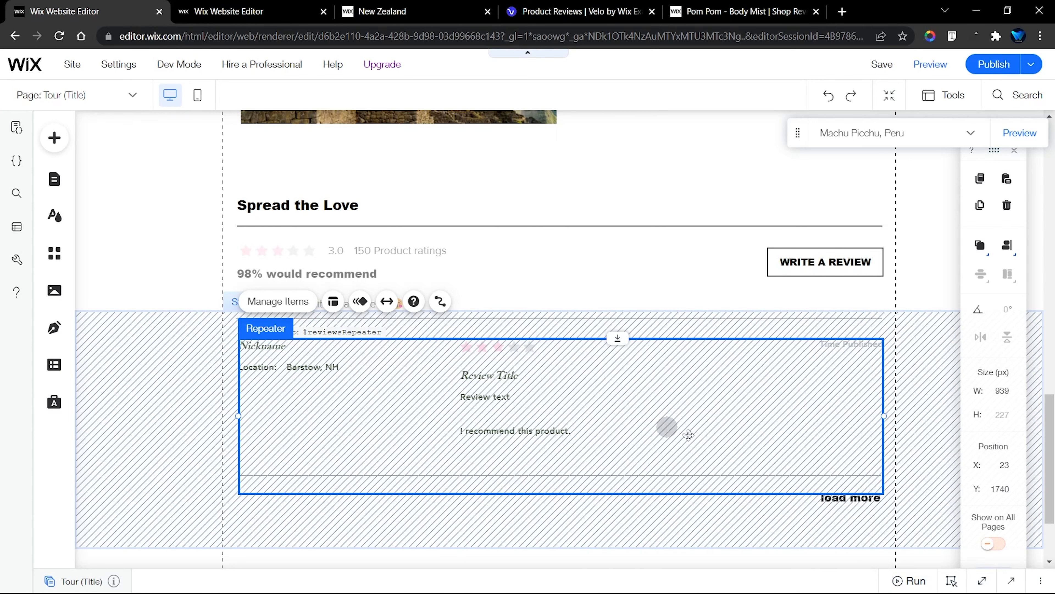
click(983, 580)
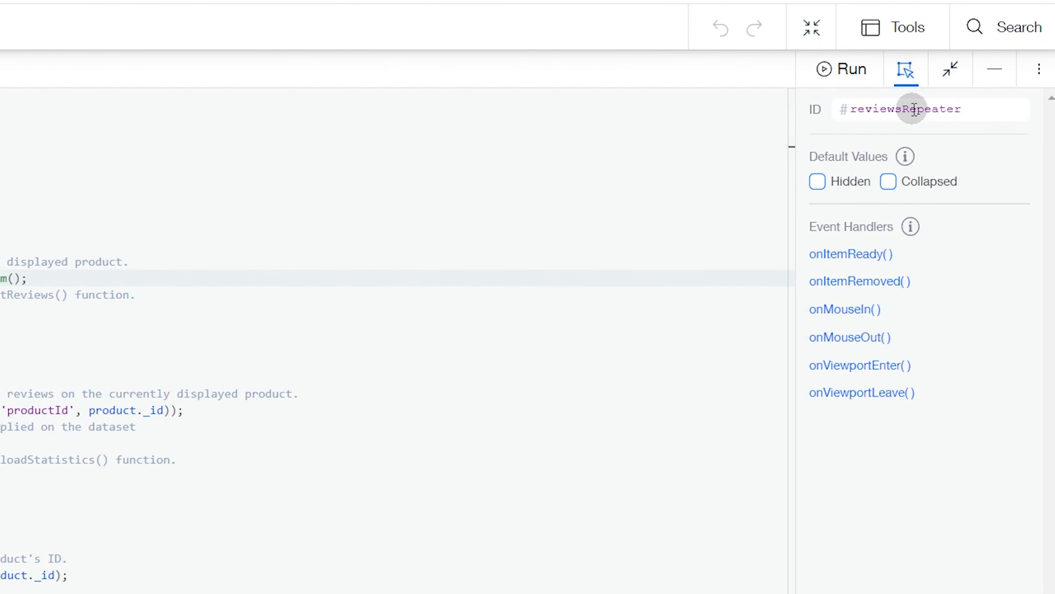
click(914, 109)
key(ctrl+c)
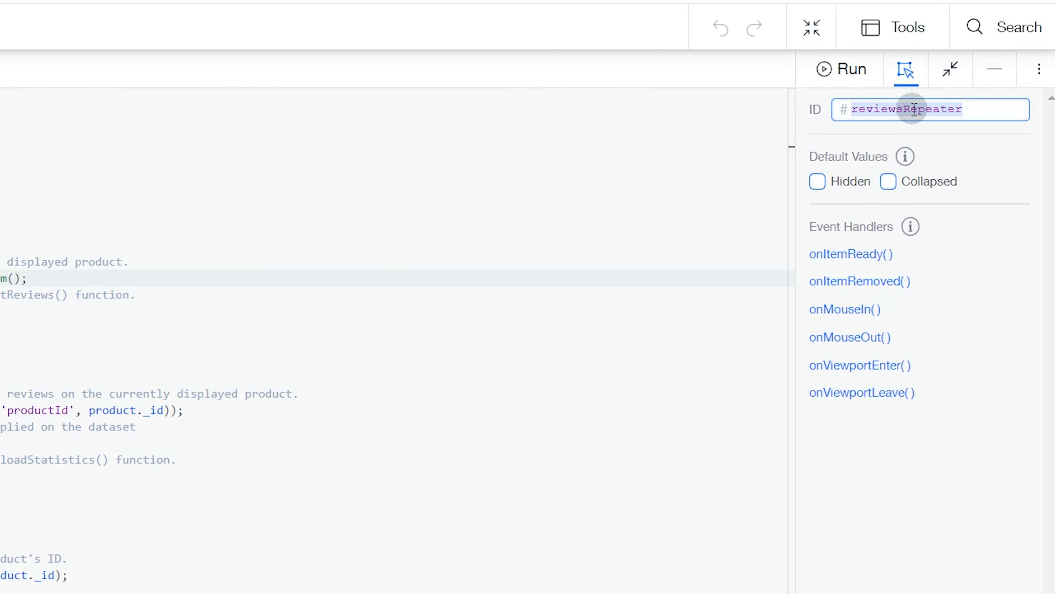
Search the Tour (Title) page code for reviewsRepeater to locate its item-ready function in the Repeater Setup section
click(565, 204)
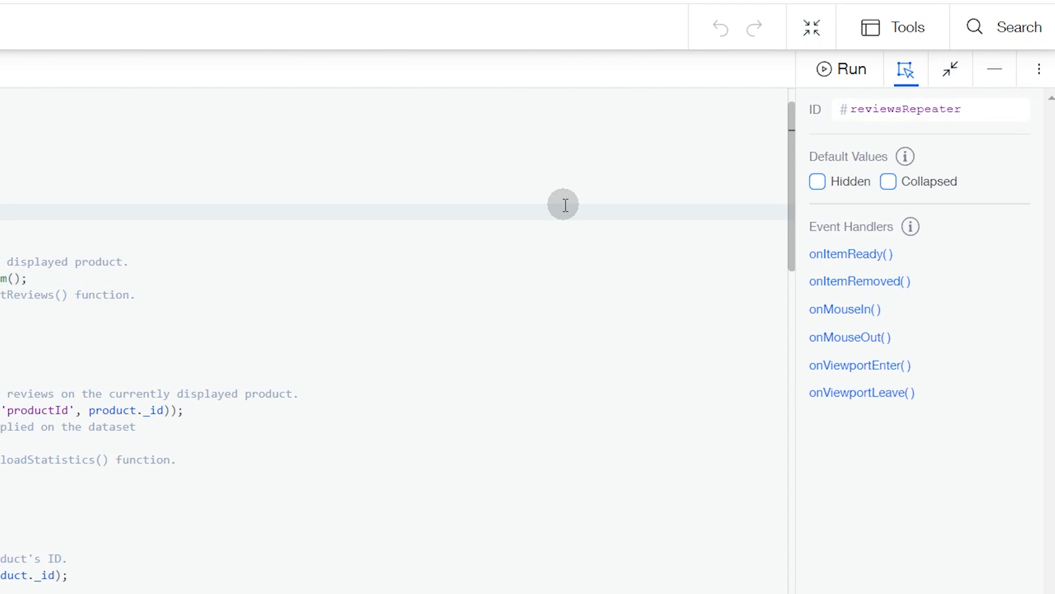
right_click(565, 205)
click(607, 252)
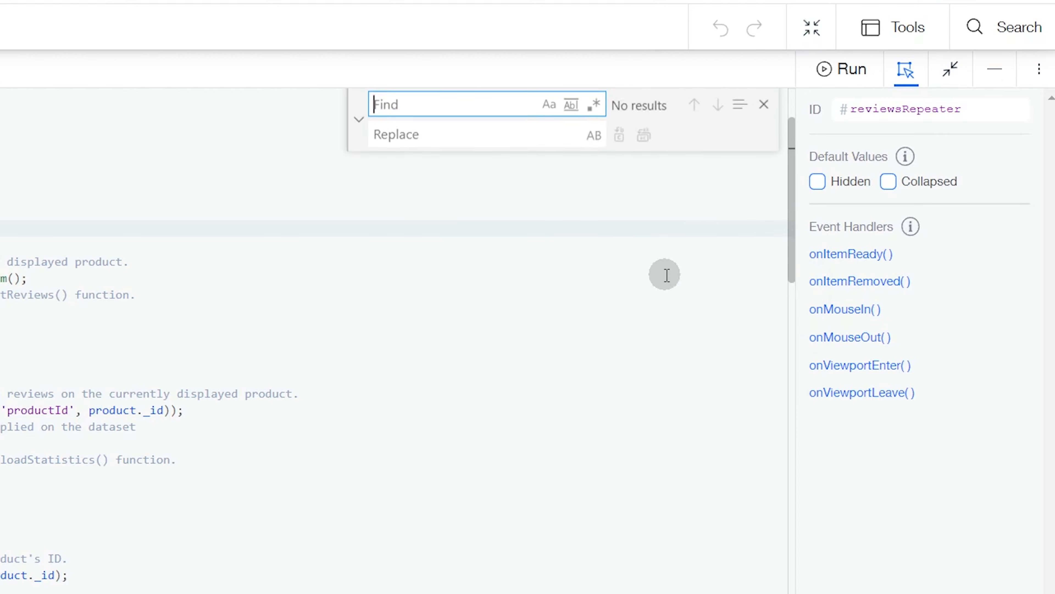
click(453, 120)
key(ctrl+v)
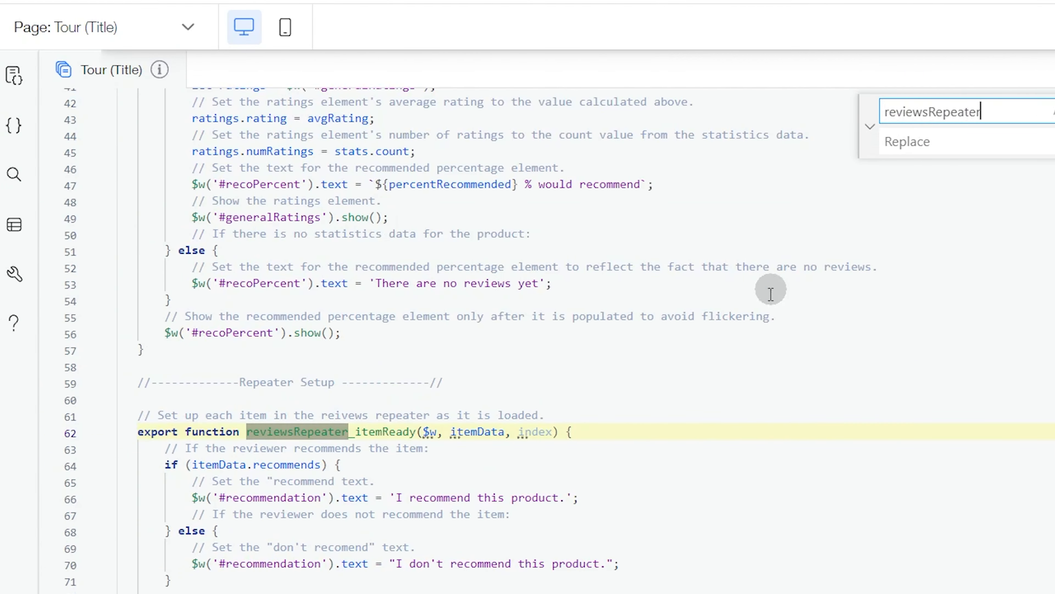
scroll(567, 385, down, 3)
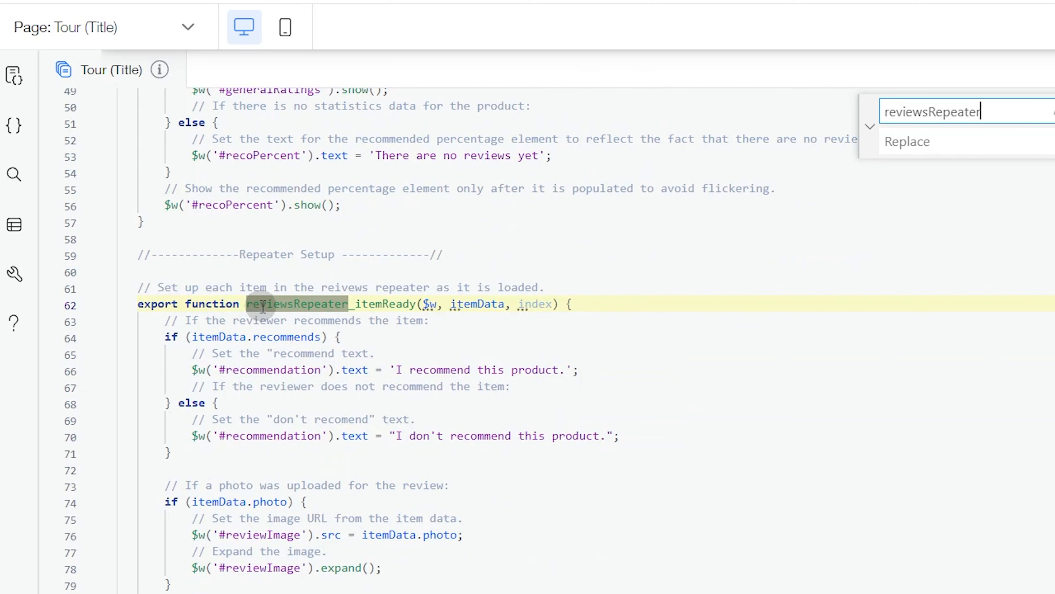
Comment out the export function reviewsRepeater_itemReady declaration line in the Repeater Setup section
click(578, 305)
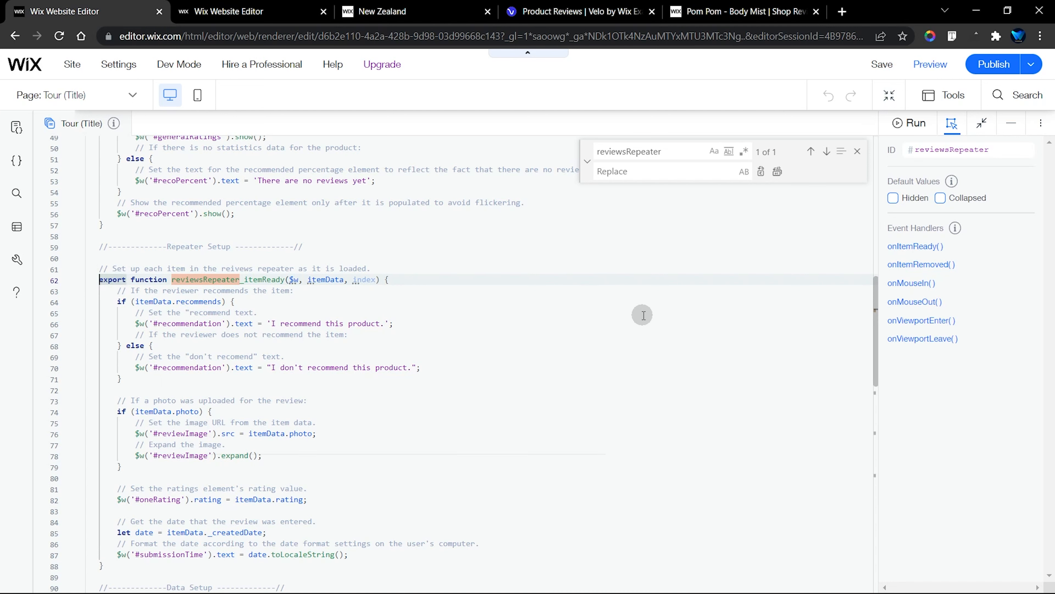
key(ctrl+slash)
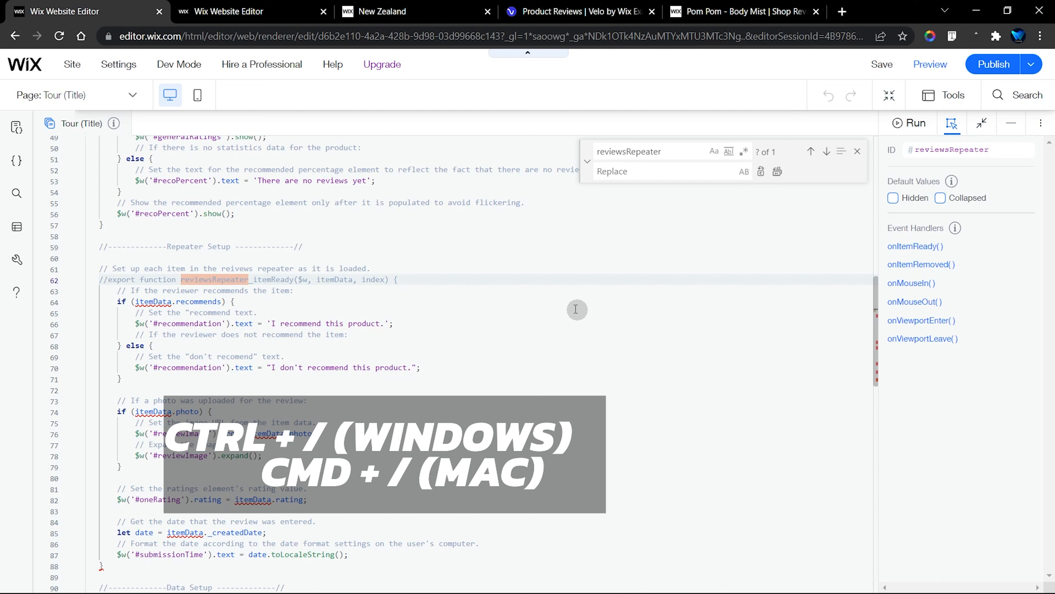
key(ctrl+slash)
click(408, 279)
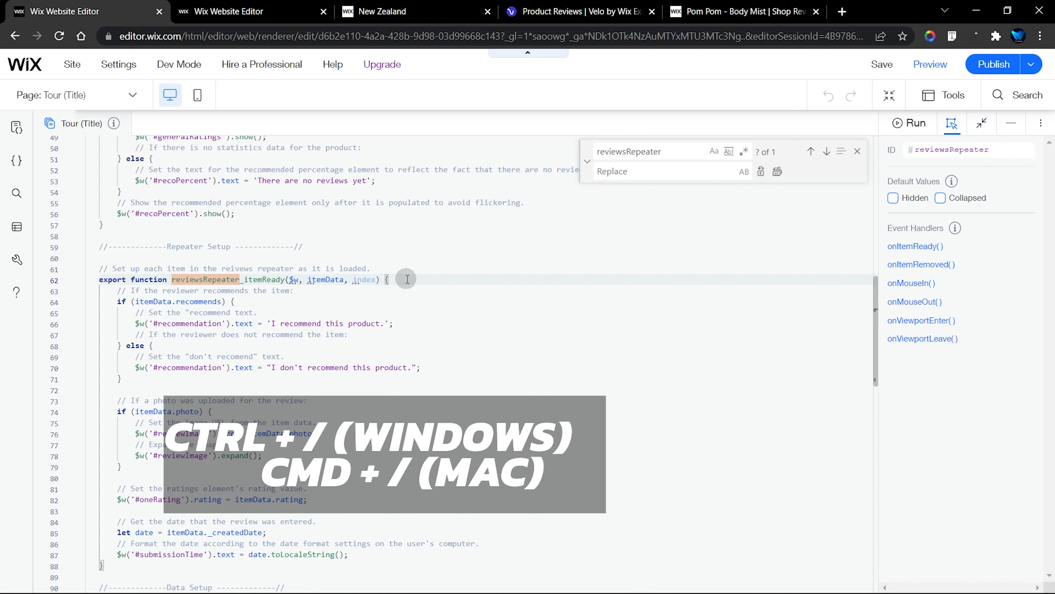
key(ctrl+slash)
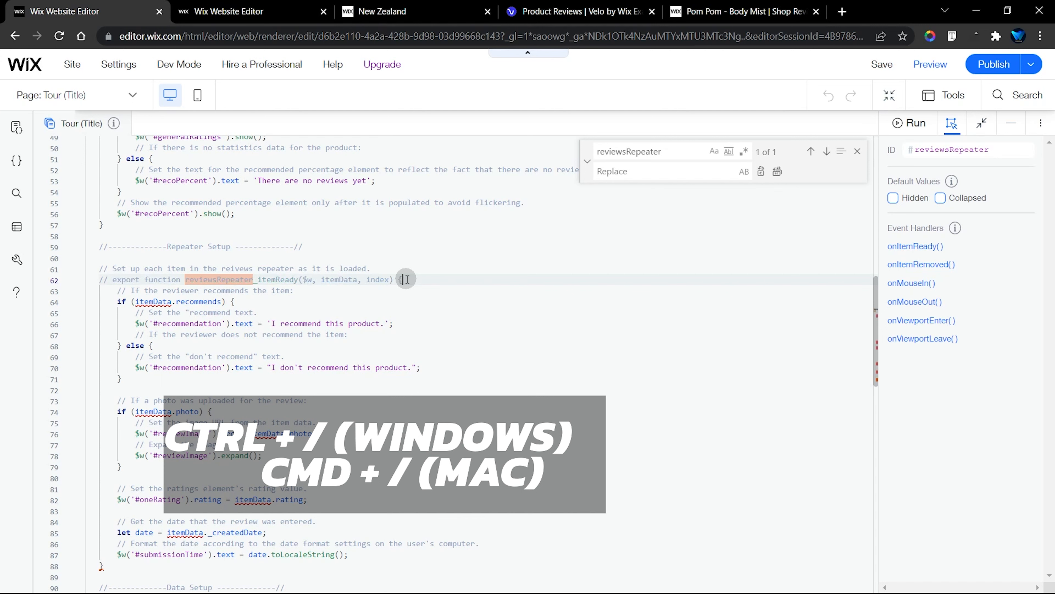
key(ctrl+slash)
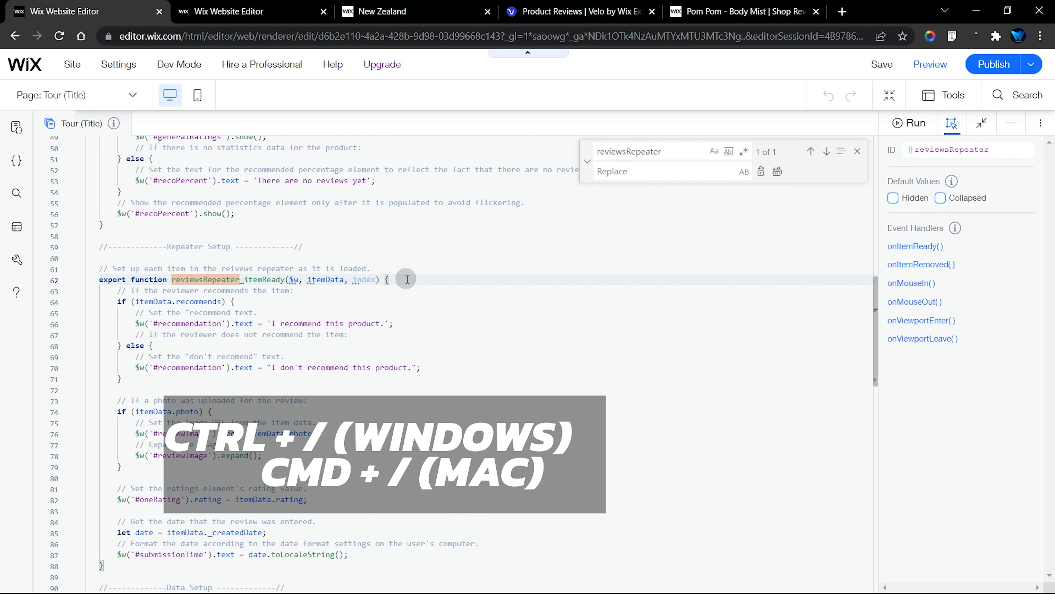
key(ctrl+slash)
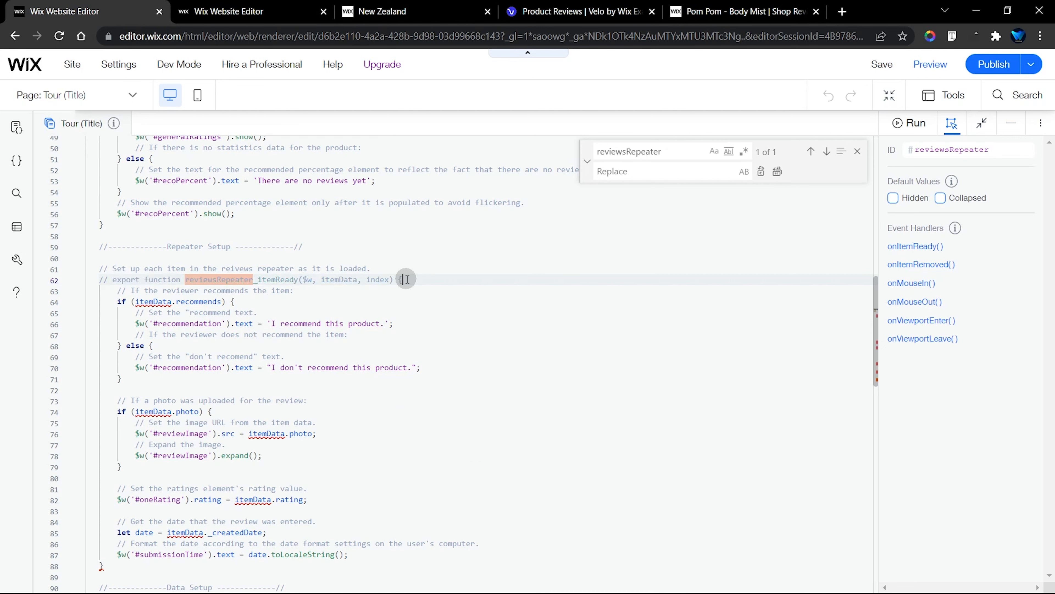
Add an onItemReady() event handler to the reviews repeater and close the code search
click(926, 249)
click(926, 249)
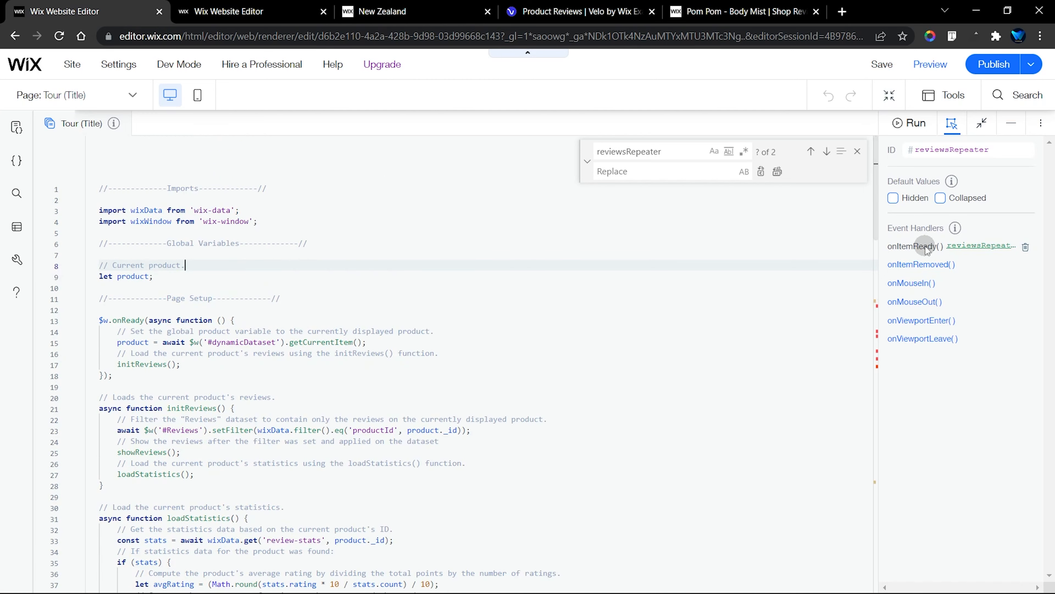
click(859, 152)
Delete the generated reviewsRepeater_itemReady function and its comment block from the end of the page code
scroll(831, 275, down, 15)
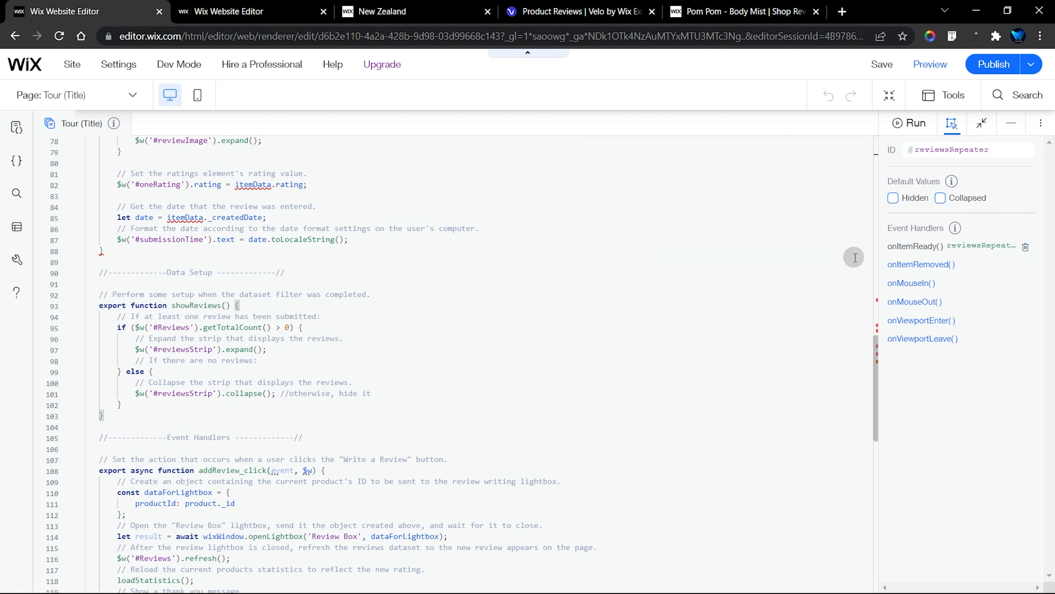
scroll(855, 257, down, 10)
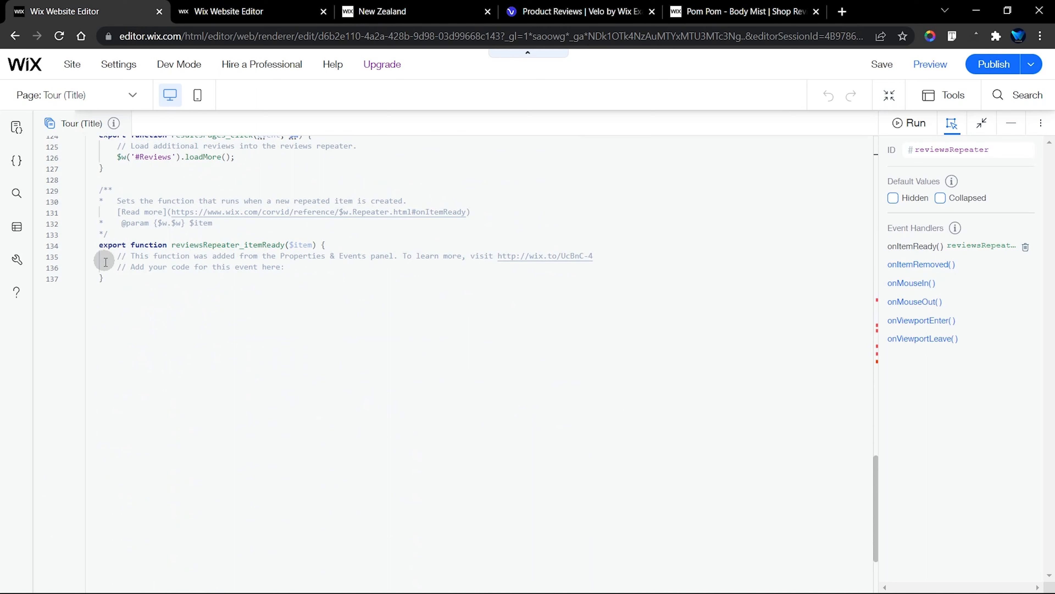
drag(100, 190, 118, 278)
key(BackSpace)
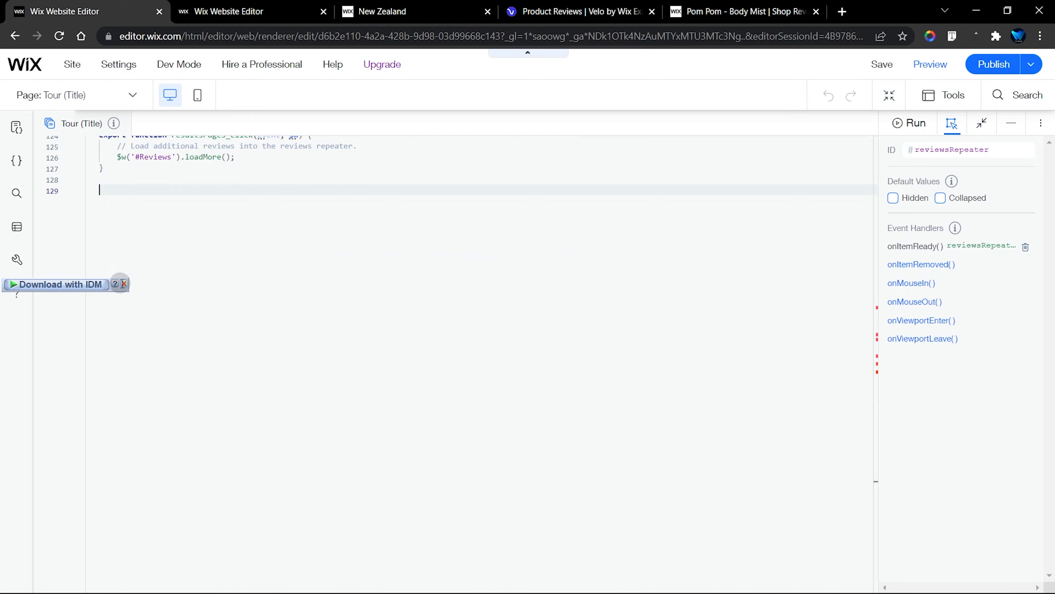
Uncomment the export function reviewsRepeater_itemReady declaration in the Repeater Setup section and close the code search
scroll(208, 280, up, 6)
scroll(208, 279, up, 9)
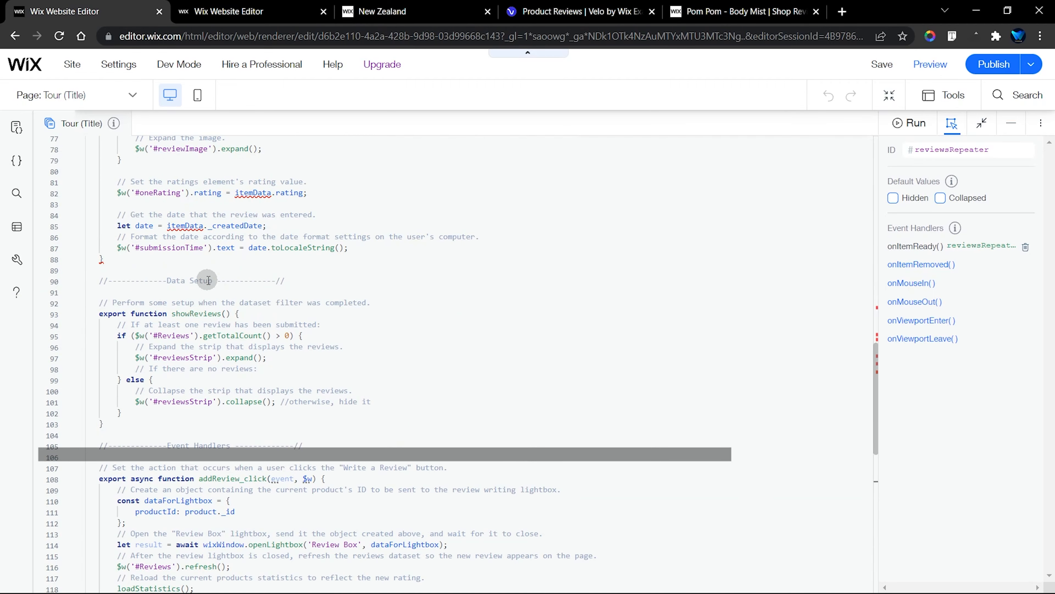
key(ctrl+f)
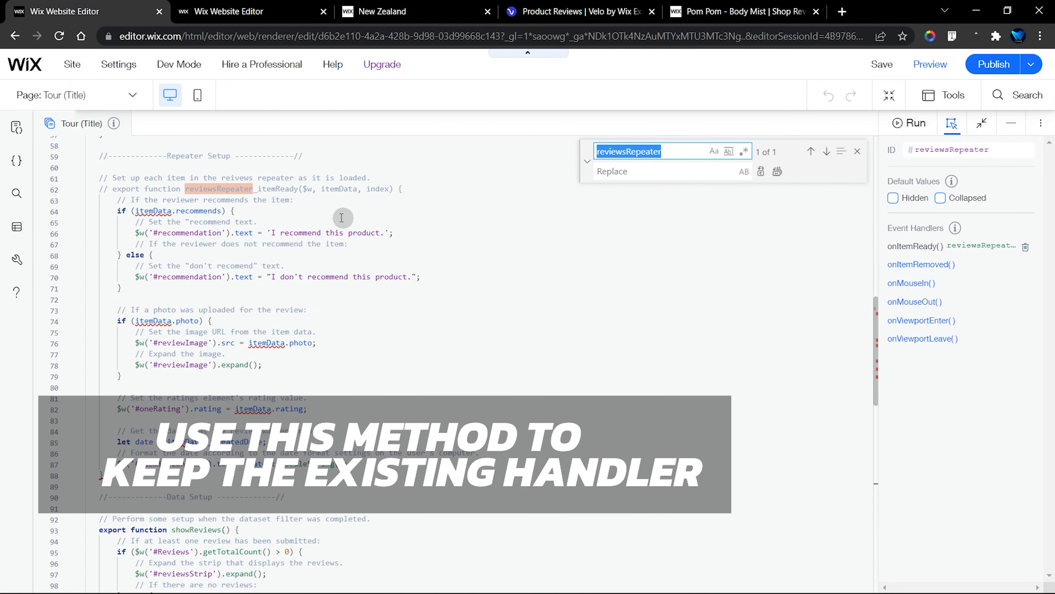
click(190, 189)
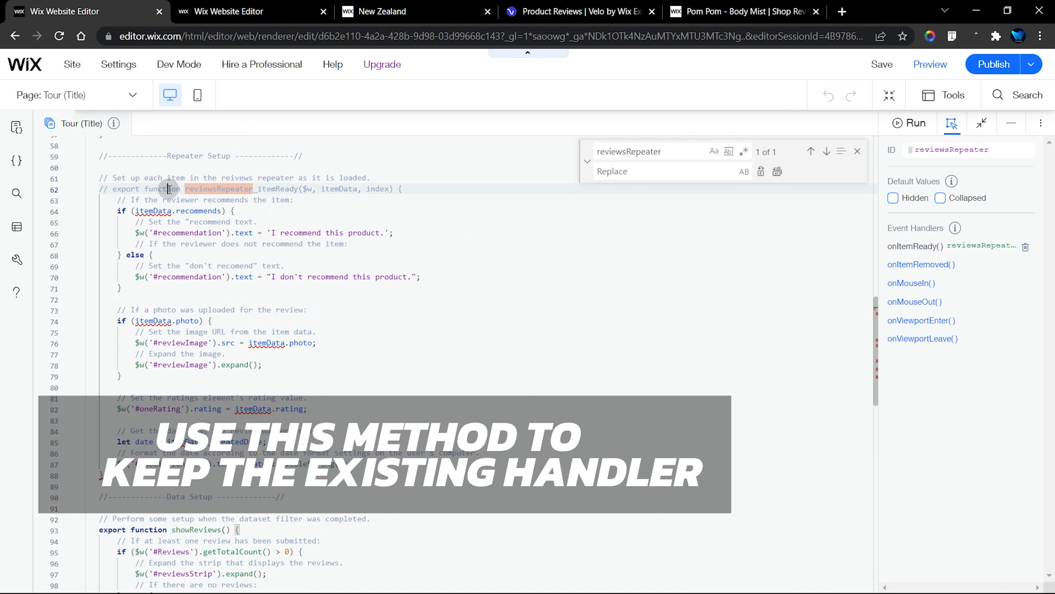
key(ctrl+slash)
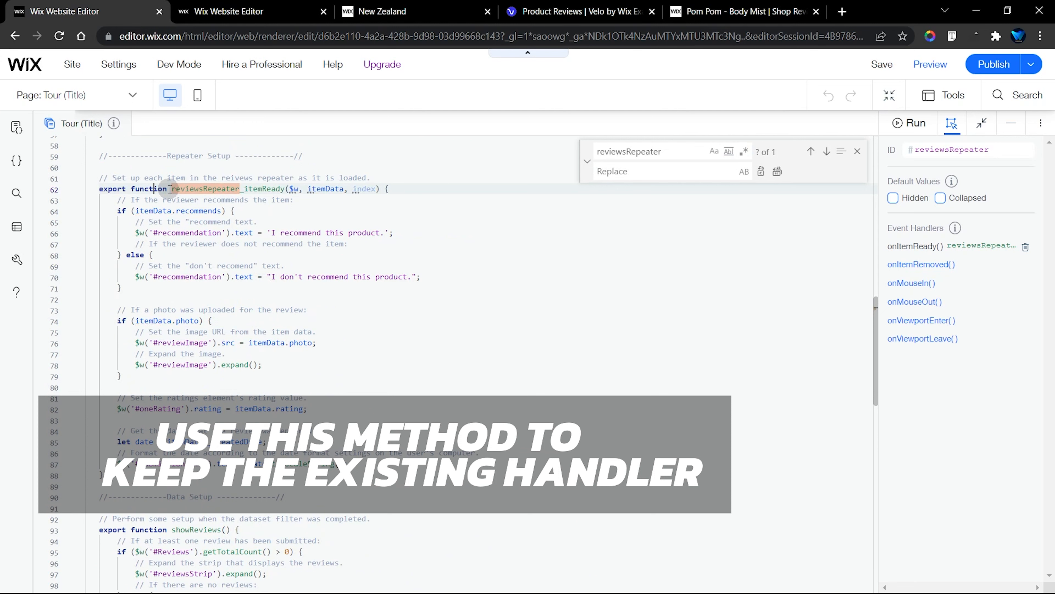
click(857, 151)
Select the WRITE A REVIEW button on the page and search the page code for its ID, addReview
click(1009, 123)
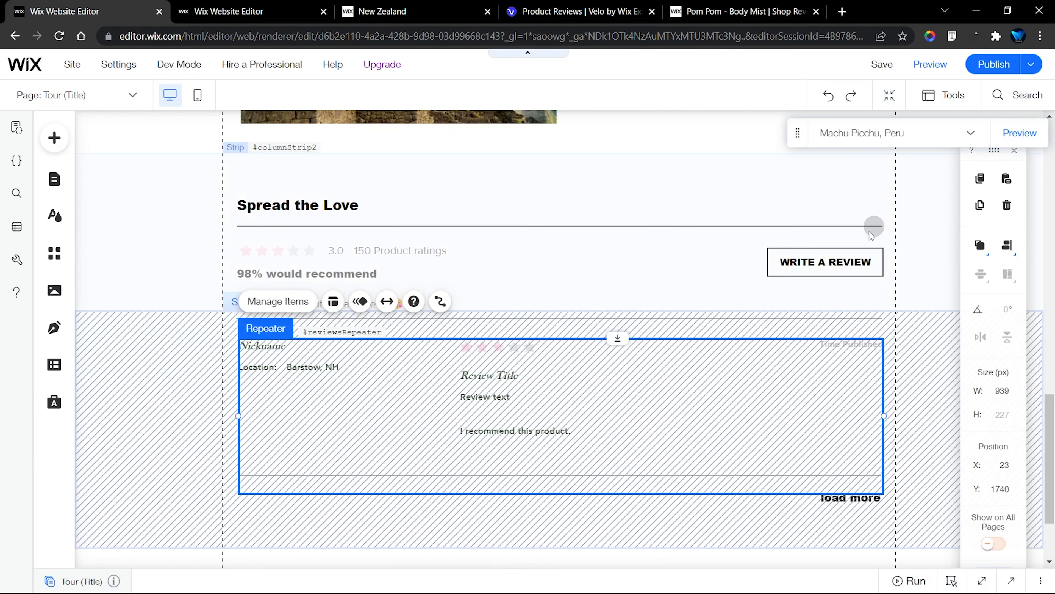
click(831, 267)
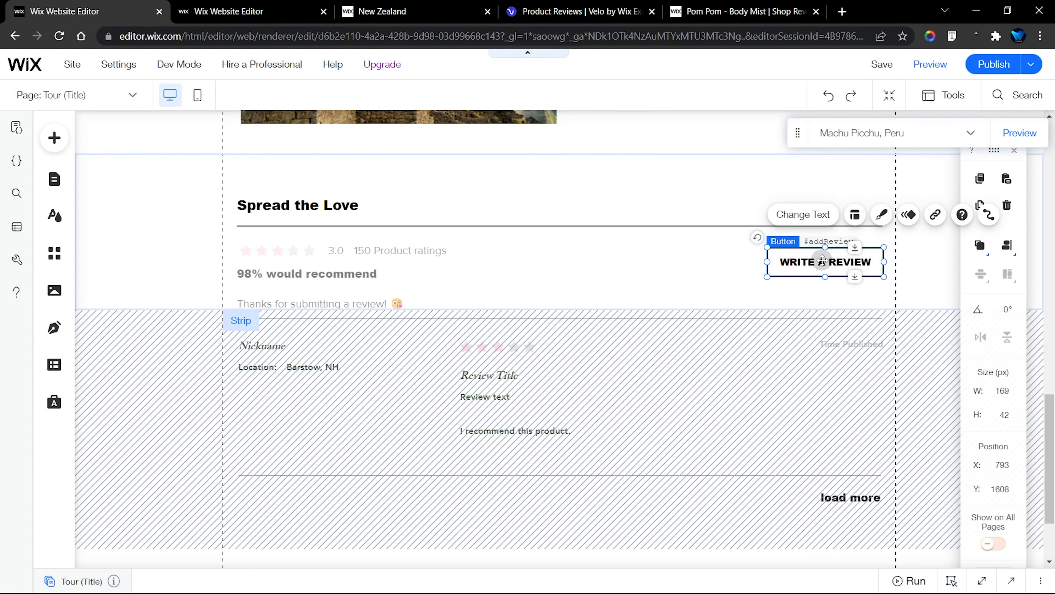
click(982, 581)
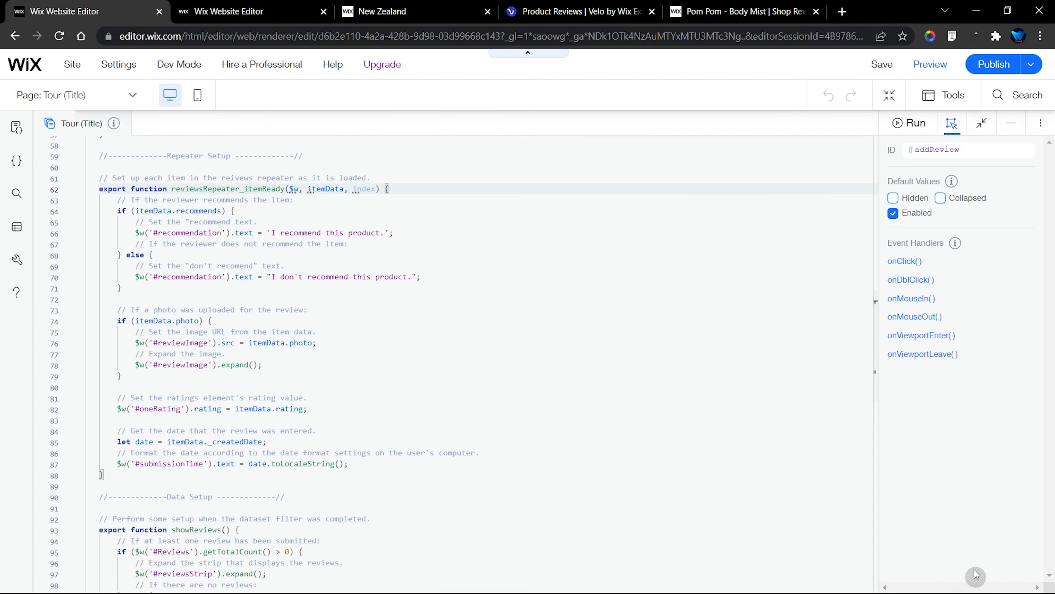
click(949, 151)
key(ctrl+c)
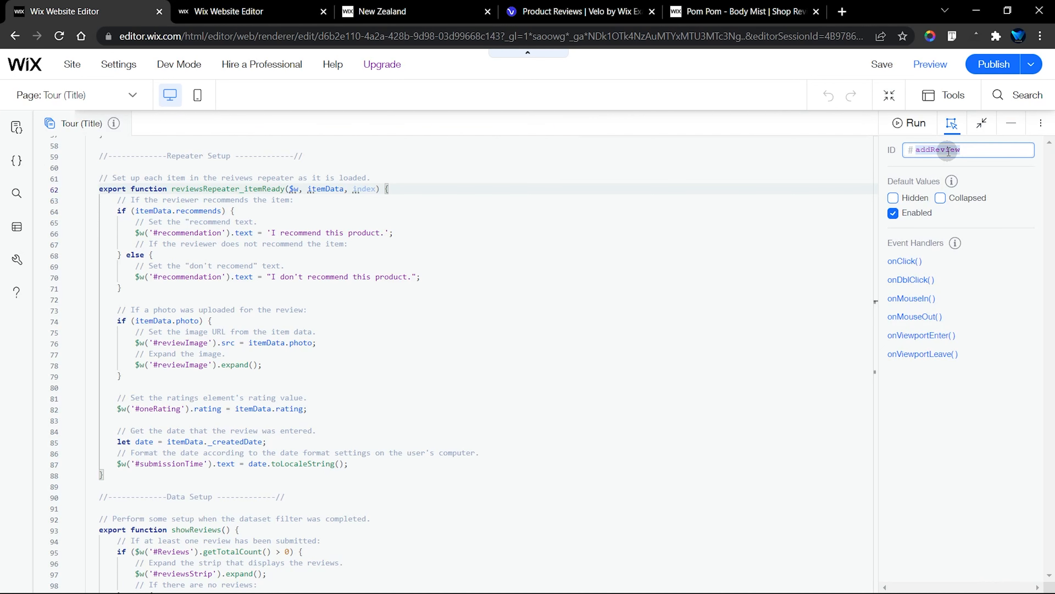
click(758, 182)
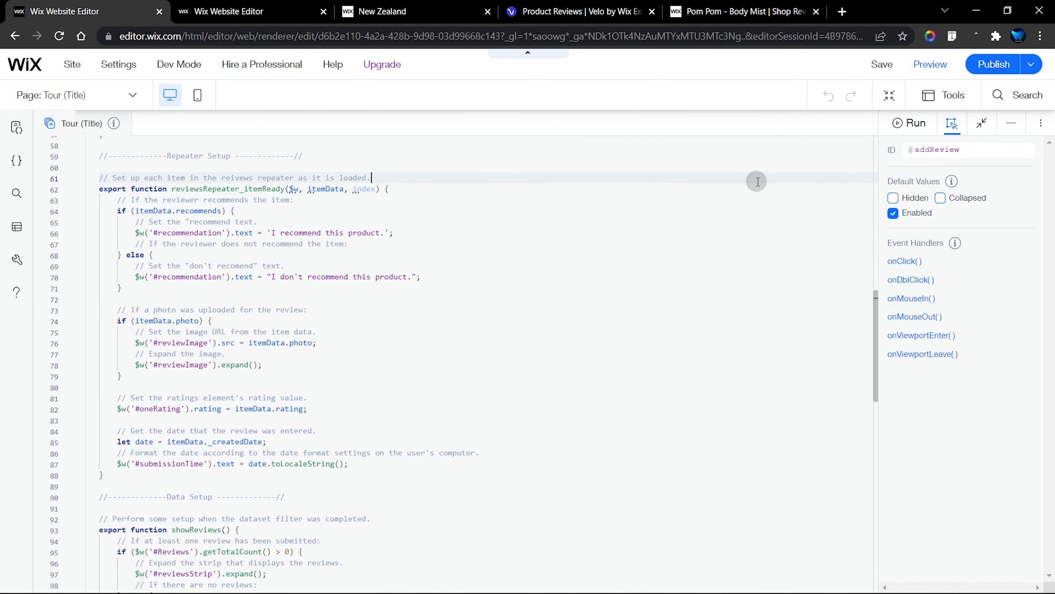
key(ctrl+h)
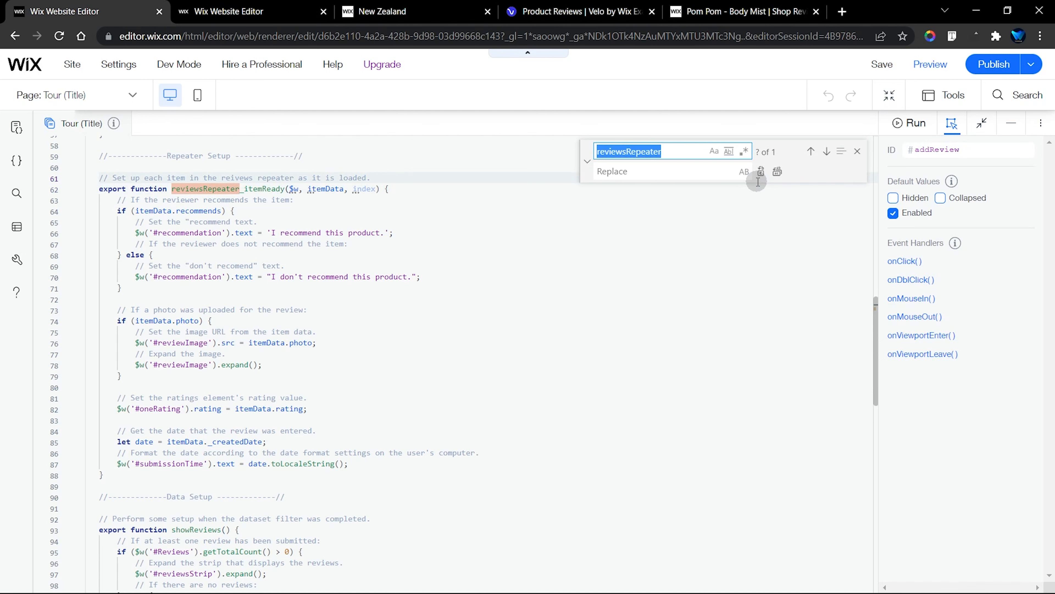
key(ctrl+v)
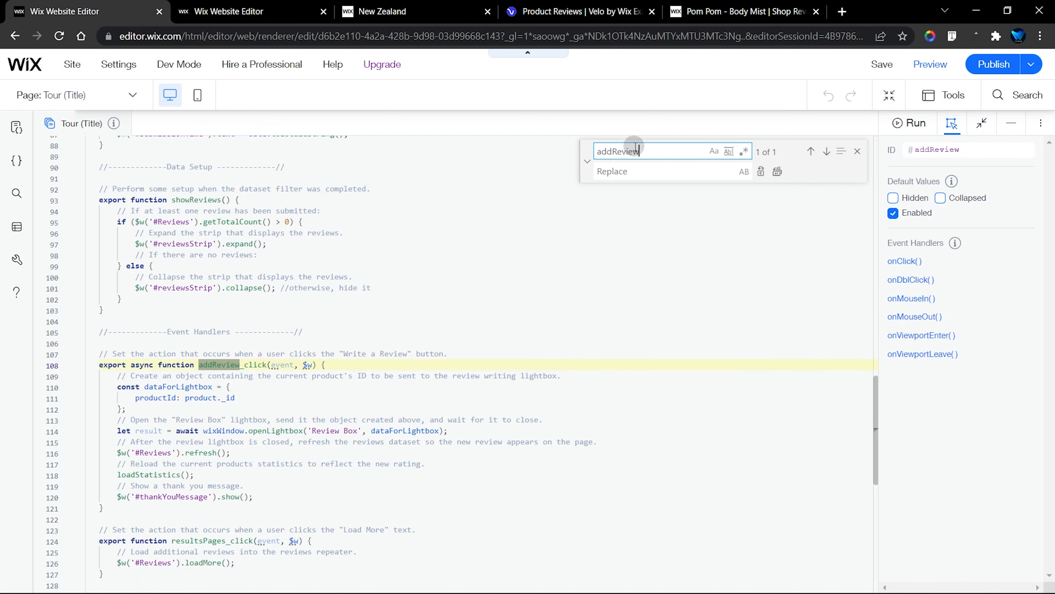
scroll(336, 324, down, 3)
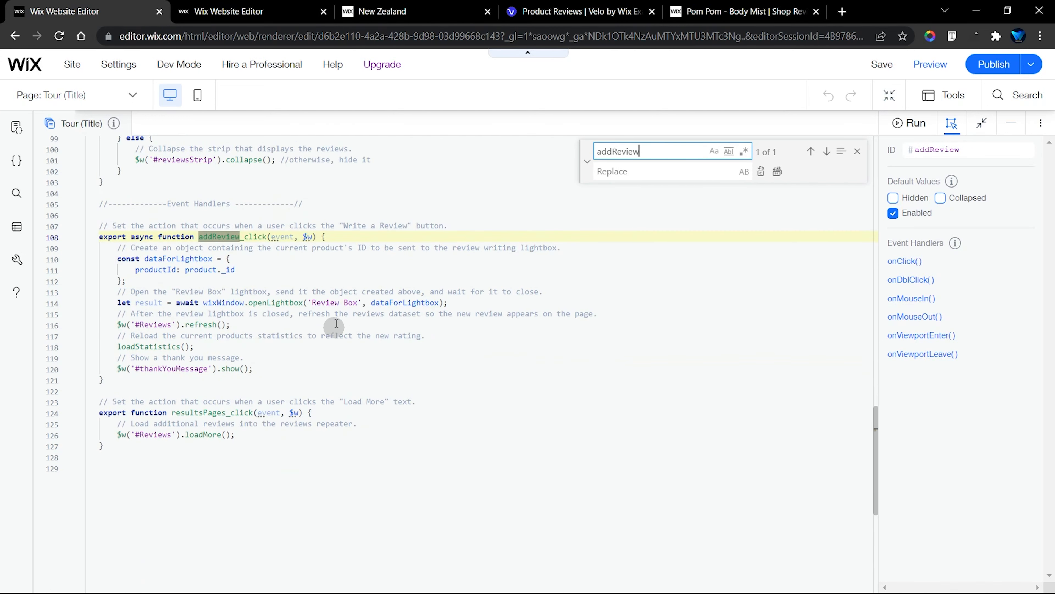
Comment out the export async function addReview_click declaration line in the Event Handlers section
click(358, 237)
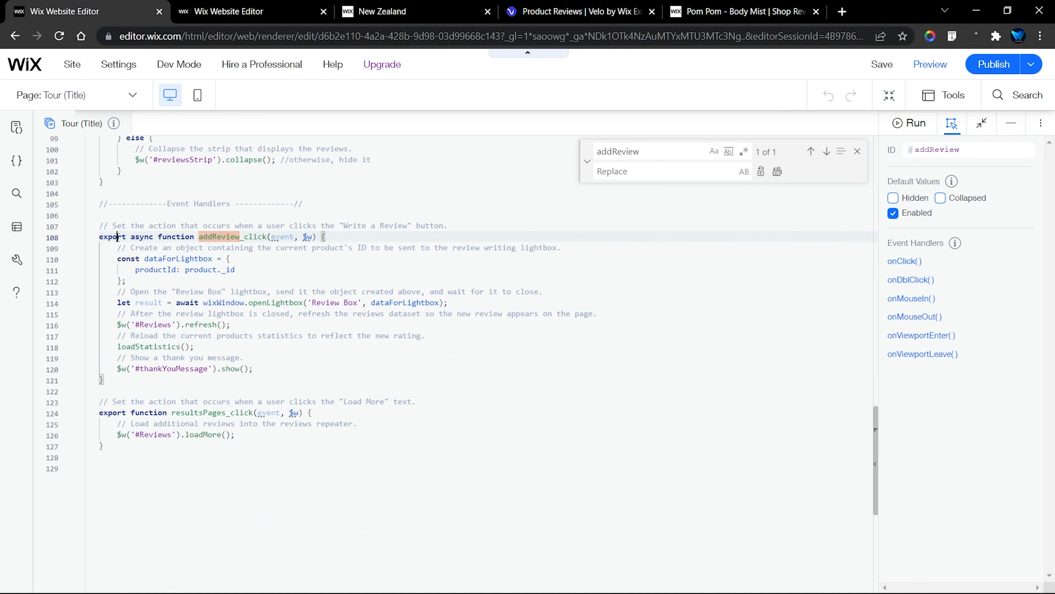
click(233, 240)
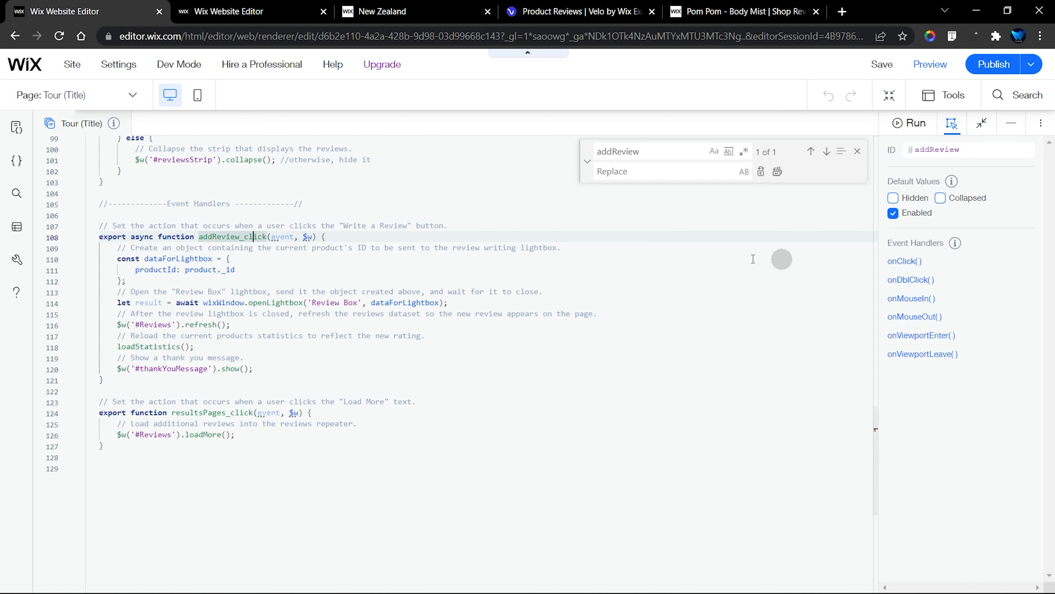
click(358, 235)
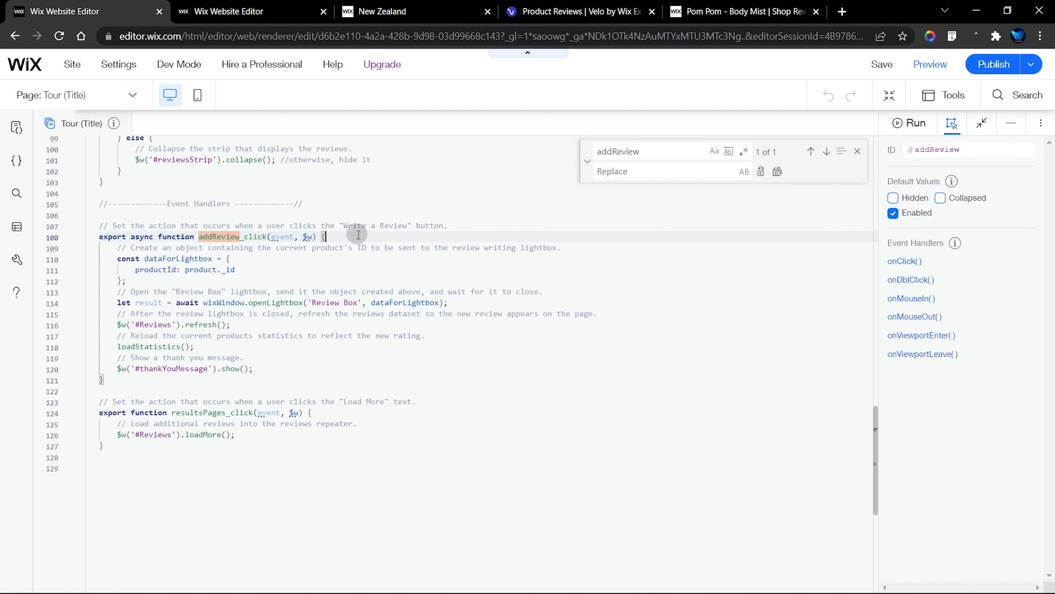
key(ctrl+slash)
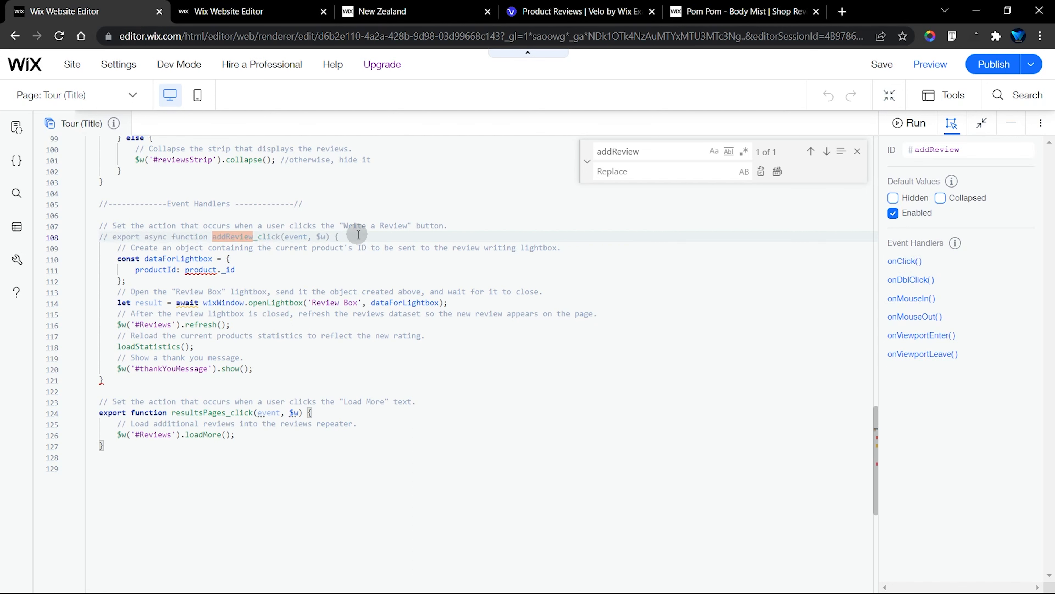
Add an onClick() handler named addReview_click to the WRITE A REVIEW button and delete the generated function with its comment block
click(906, 262)
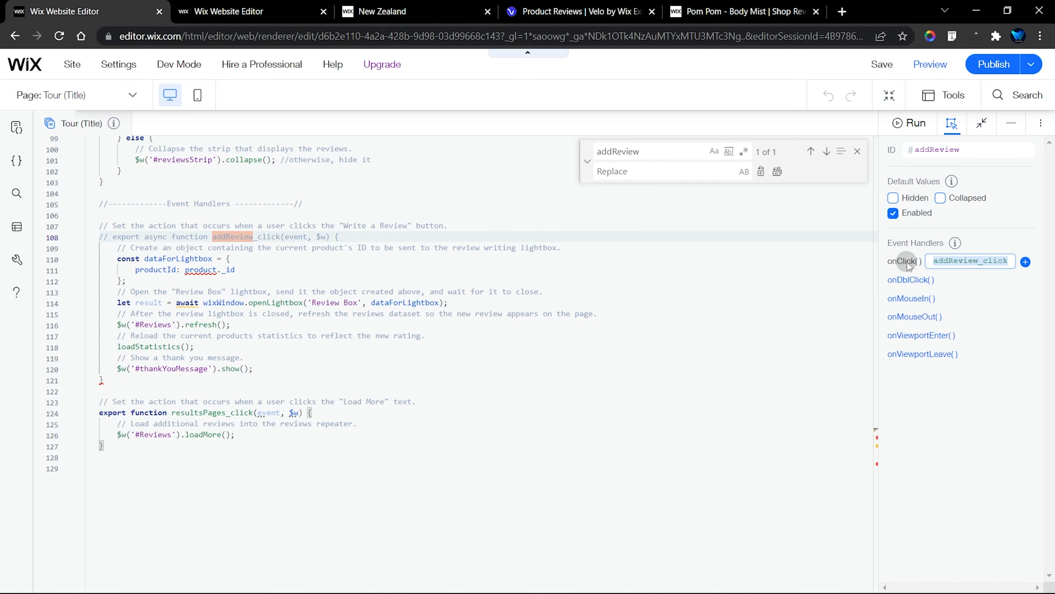
key(Return)
scroll(827, 302, down, 20)
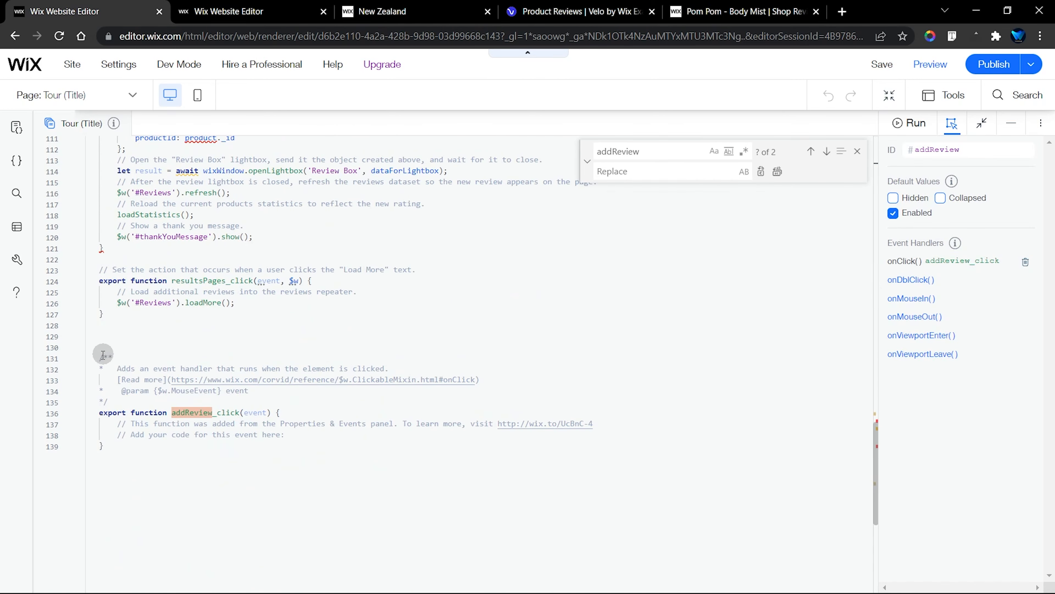
drag(103, 358, 120, 438)
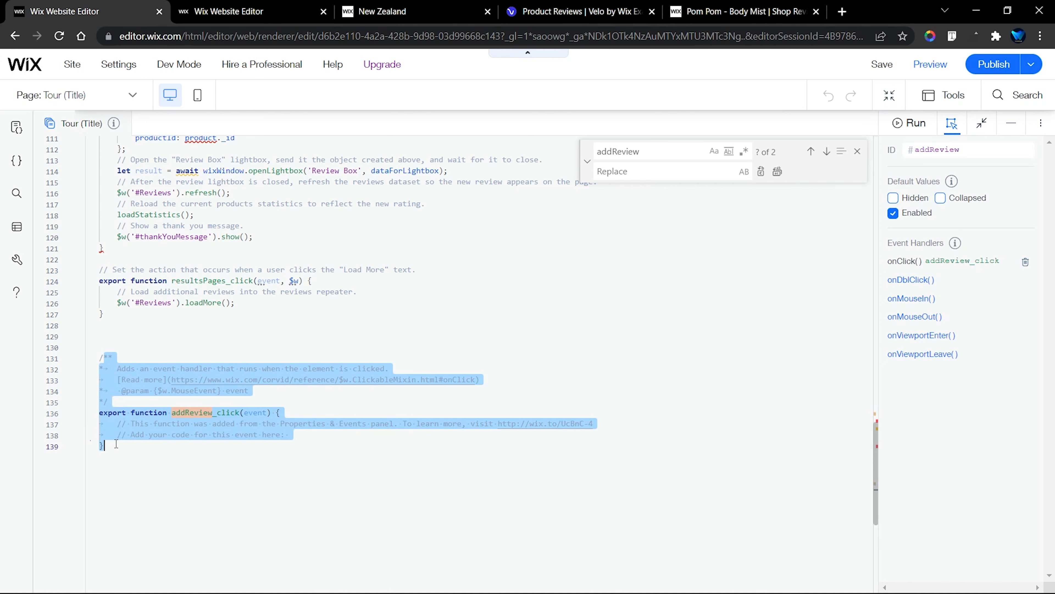
key(Delete)
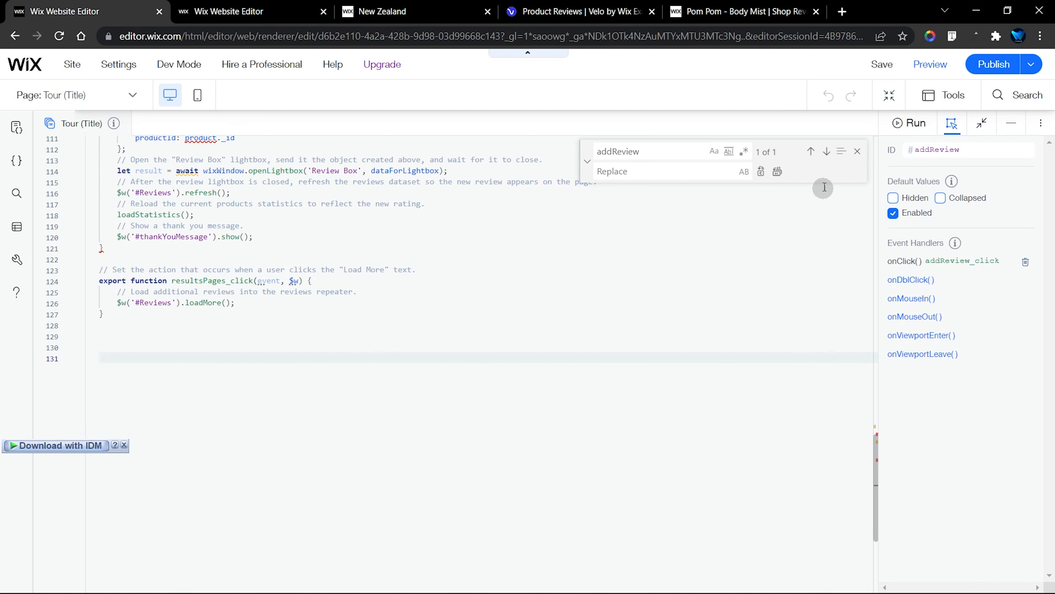
Uncomment the original export async function addReview_click declaration and close the code search
click(812, 153)
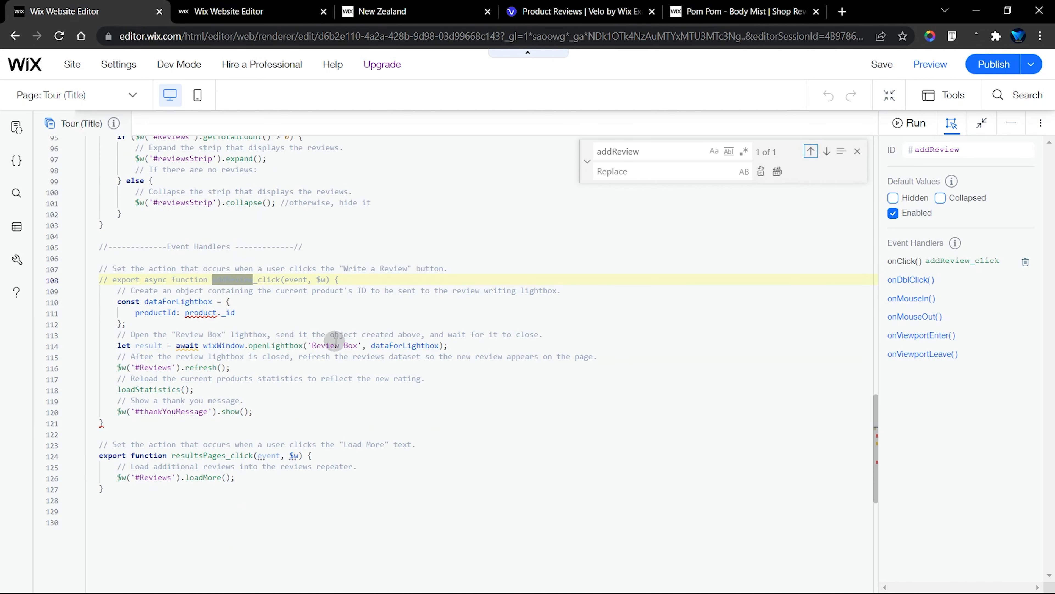
click(350, 279)
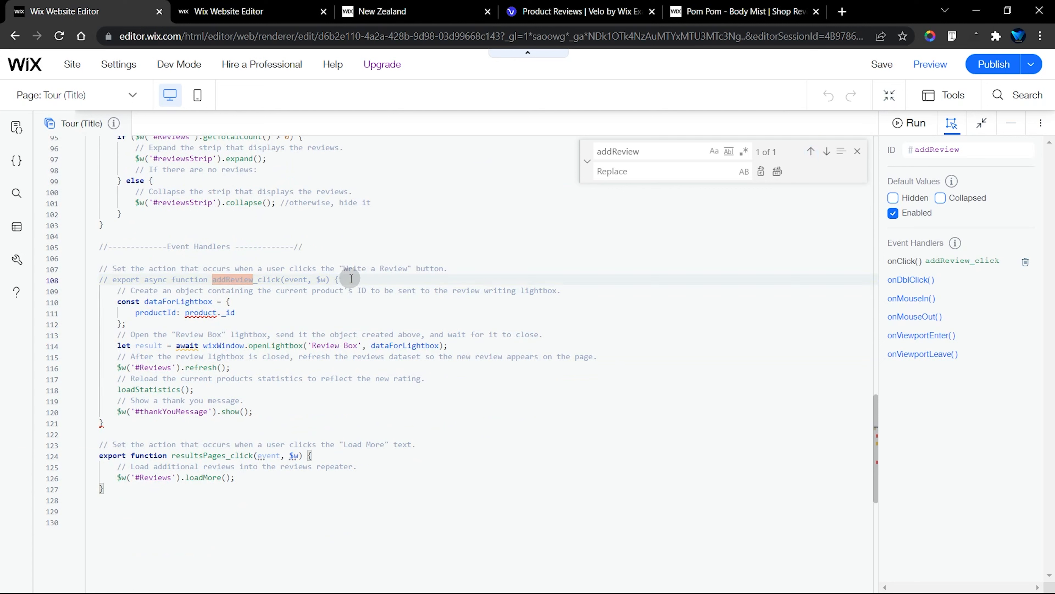
key(ctrl+slash)
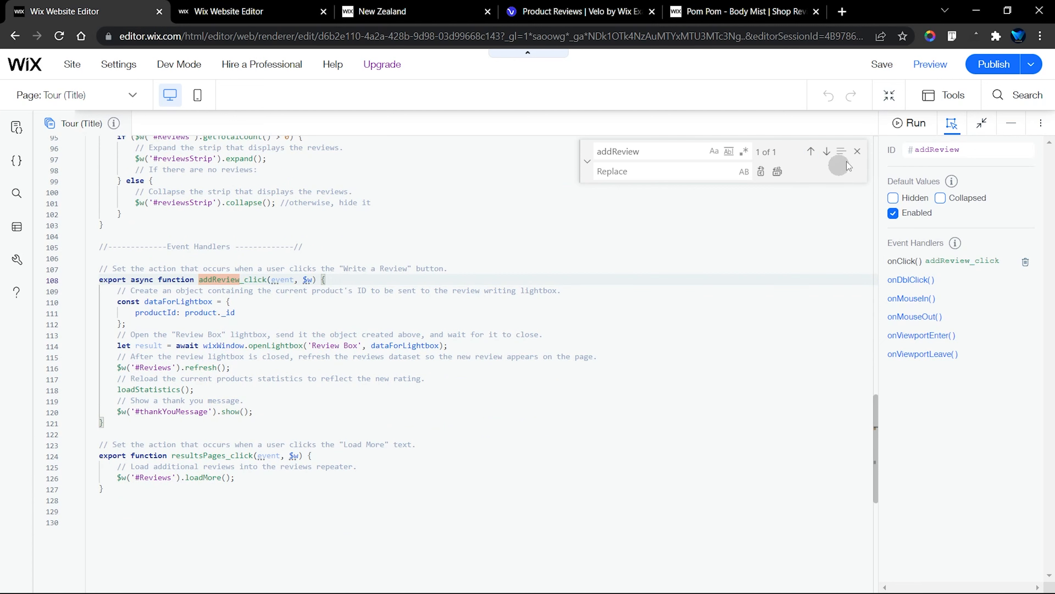
click(857, 151)
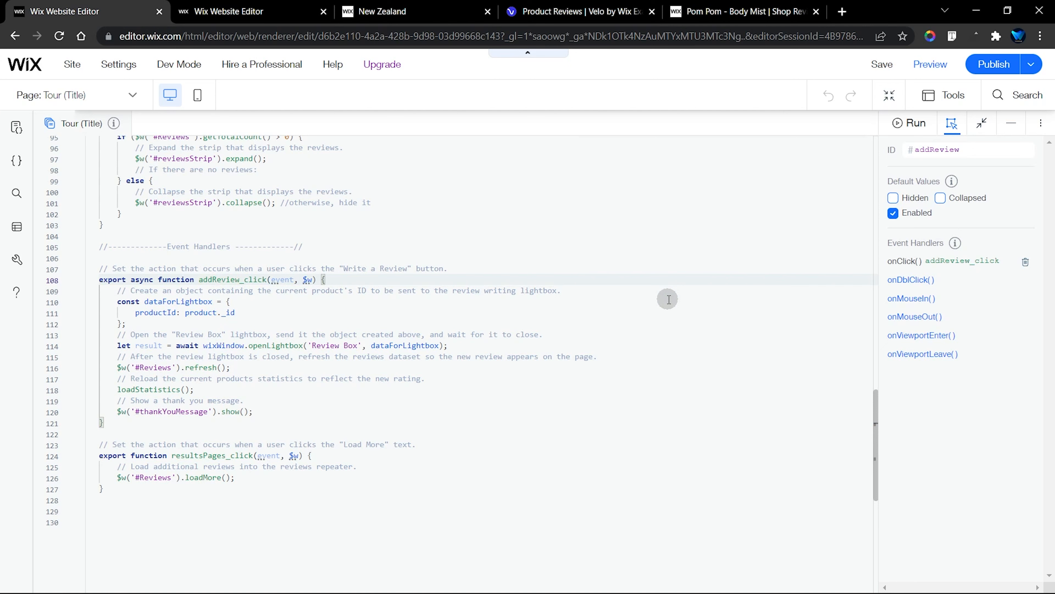
Select the load more text element and locate its resultsPages_click function in the Event Handlers section of the page code
scroll(623, 333, down, 2)
click(555, 382)
click(194, 371)
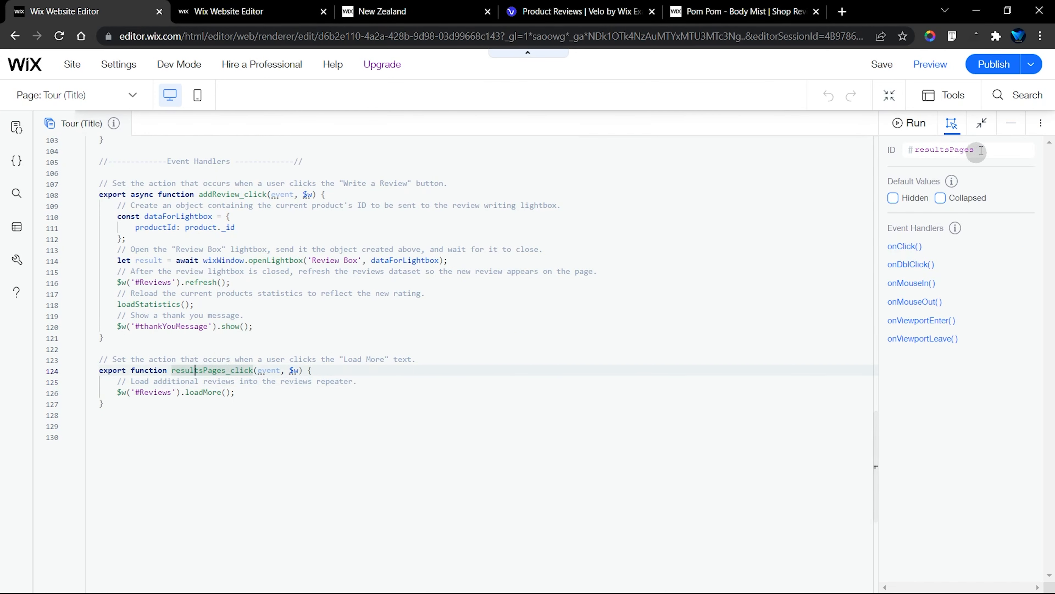
Replace the load more text with a duplicate of the WRITE A REVIEW button, placed below the repeater at about X 810, Y 1977
click(1012, 123)
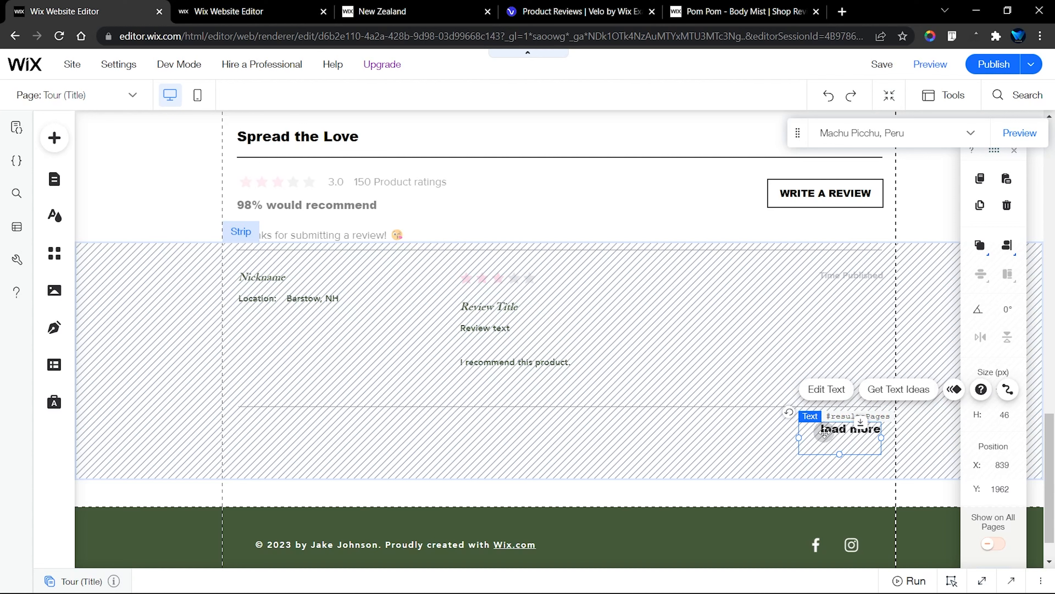
click(824, 386)
click(827, 195)
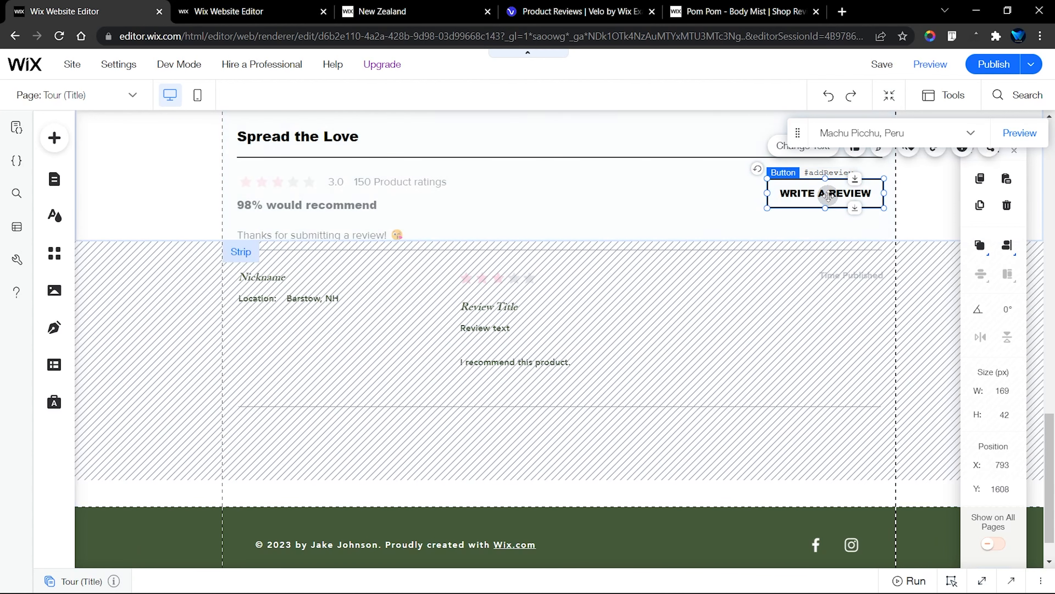
right_click(828, 195)
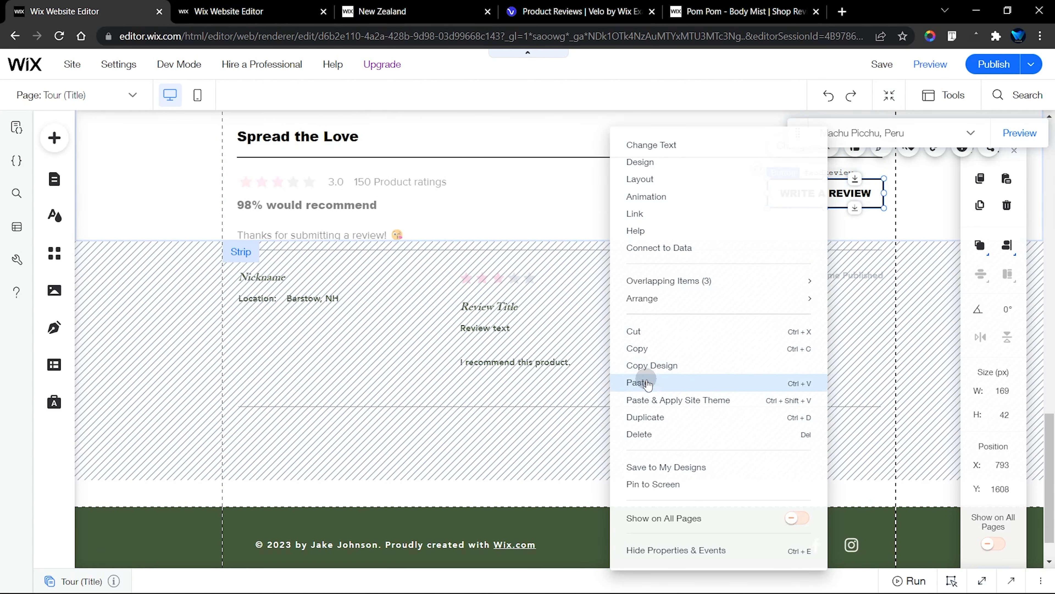
click(698, 413)
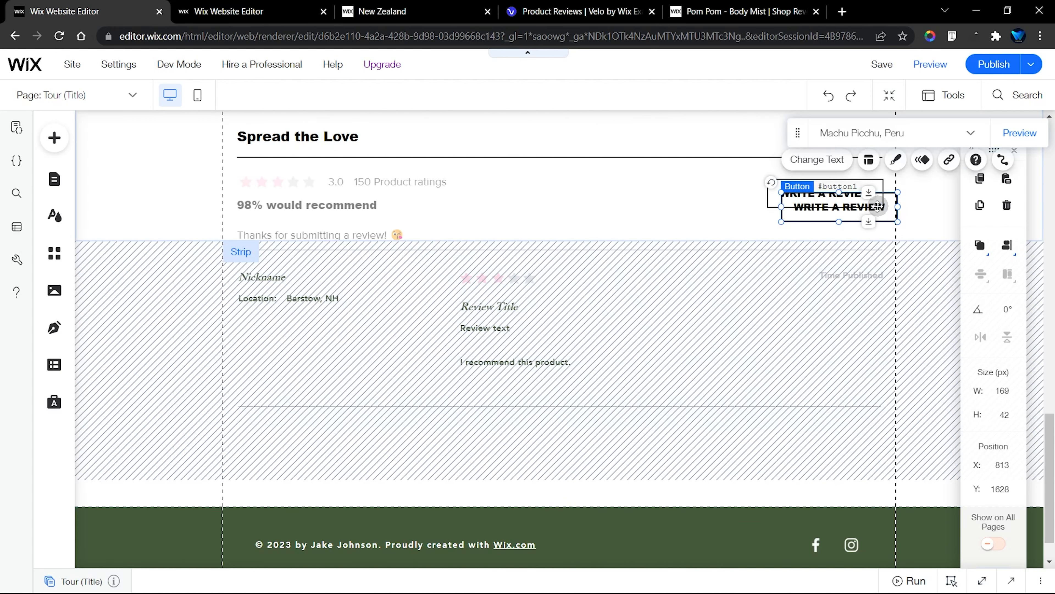
drag(855, 211, 852, 451)
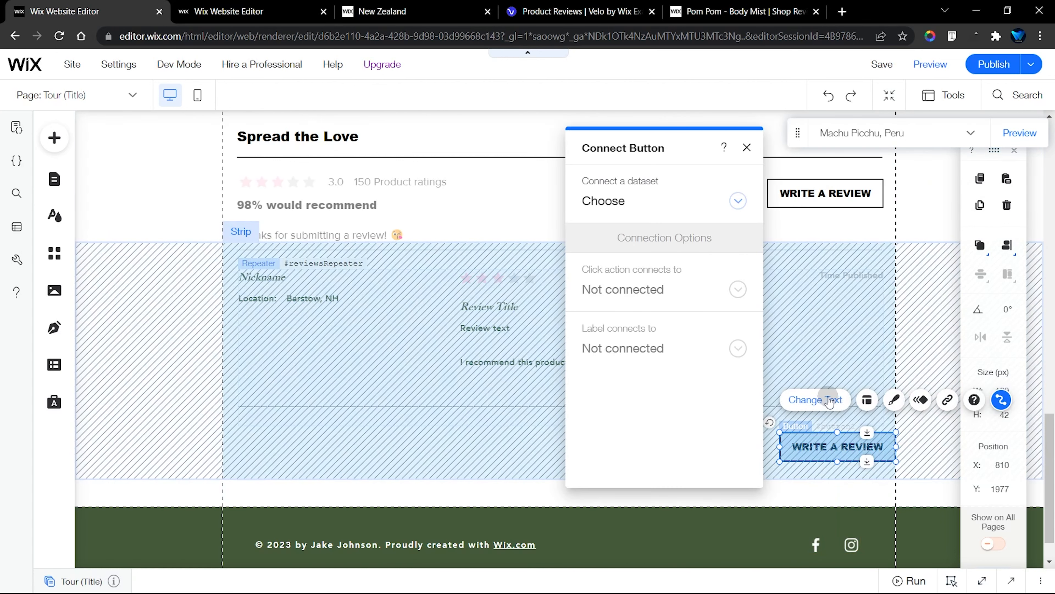
Change the duplicated button's text to LOAD MORE
click(827, 400)
key(Caps_Lock)
text(LOAD)
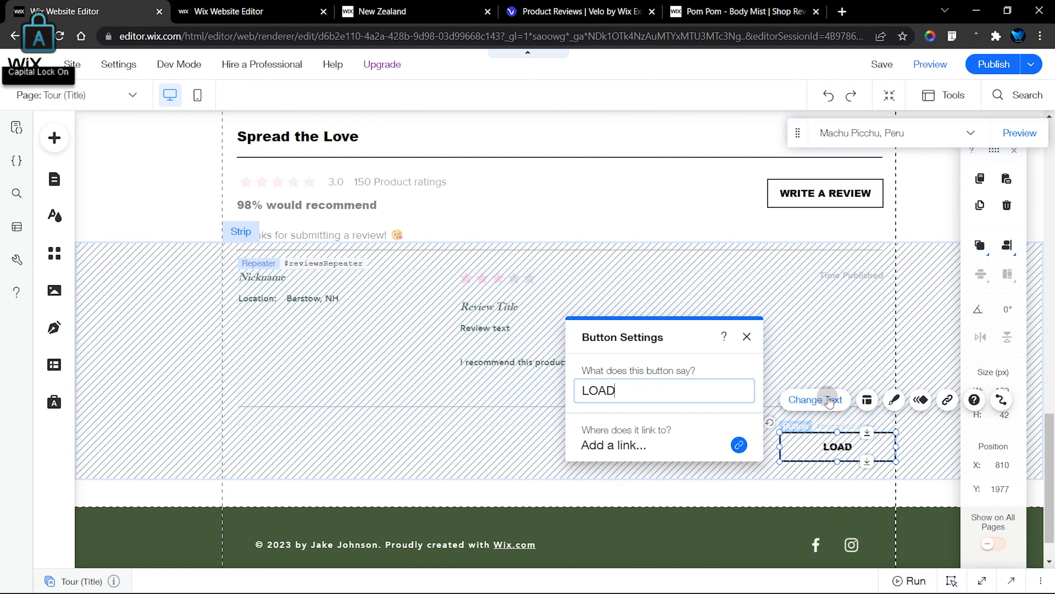
text( MORE)
click(829, 400)
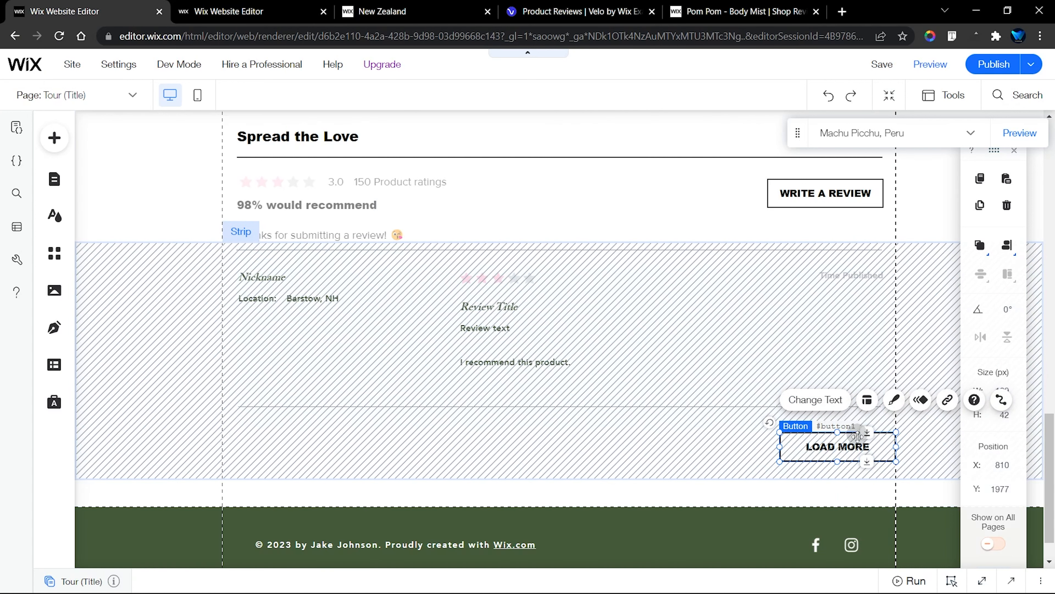
View the datasets available for connecting the LOAD MORE button and close the connection settings without choosing one
click(1001, 402)
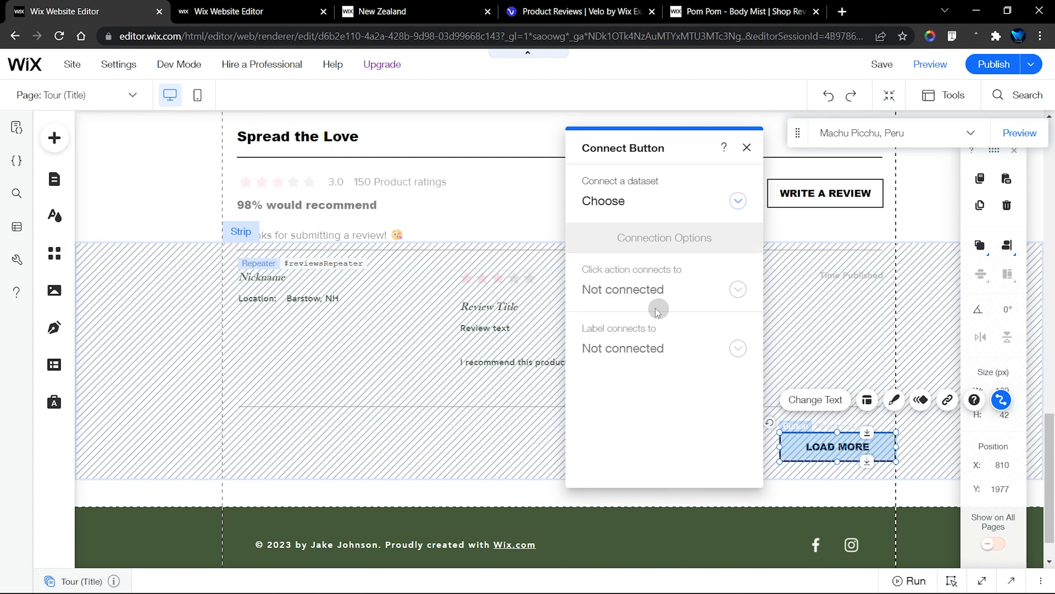
click(614, 202)
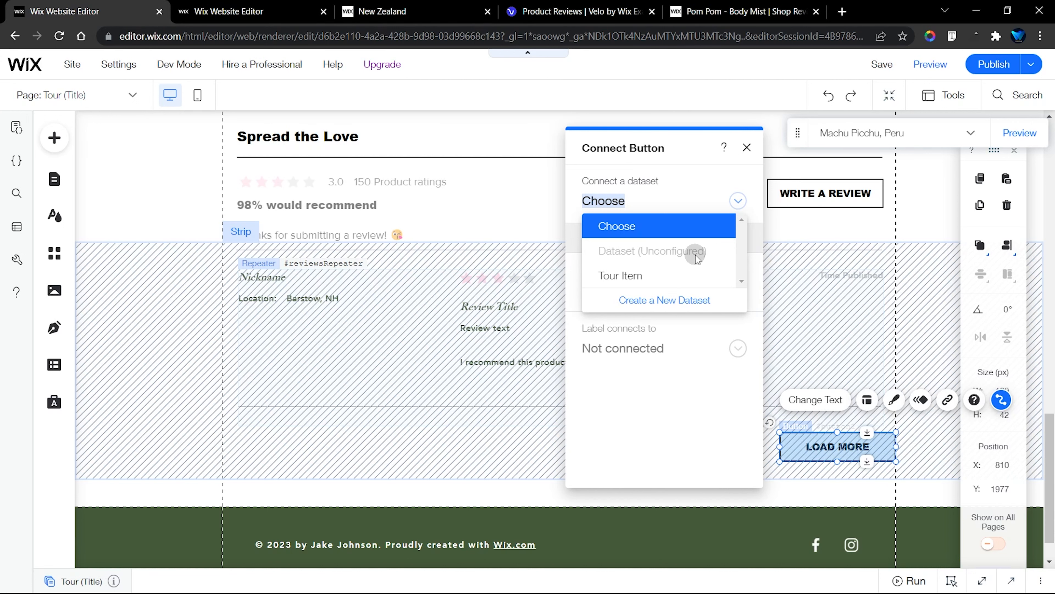
click(738, 201)
click(747, 148)
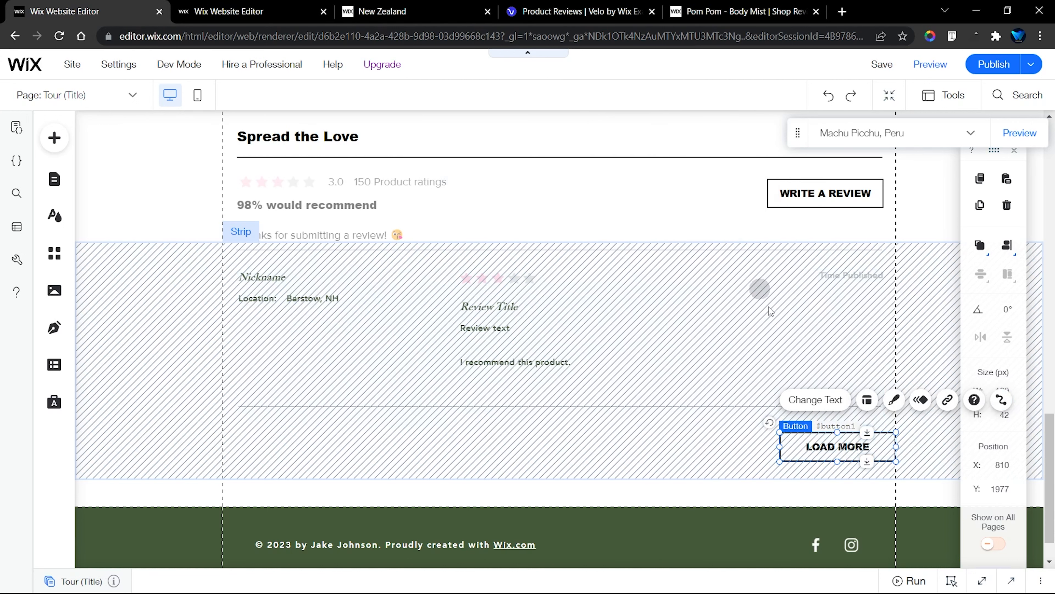
Delete the resultsPages_click function and its comment from the end of the Tour (Title) page code
click(982, 580)
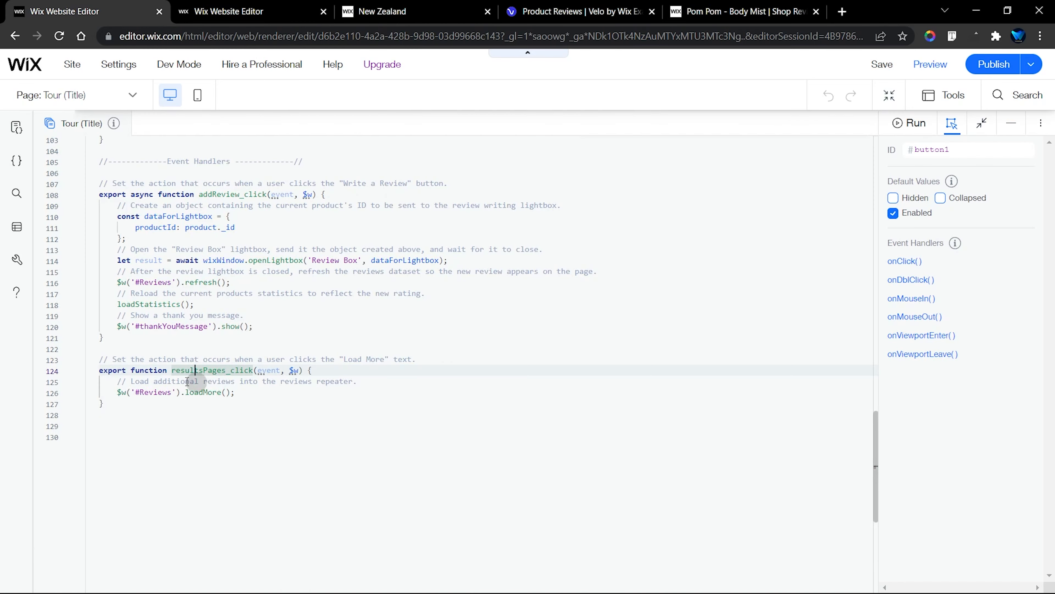
drag(104, 360, 115, 404)
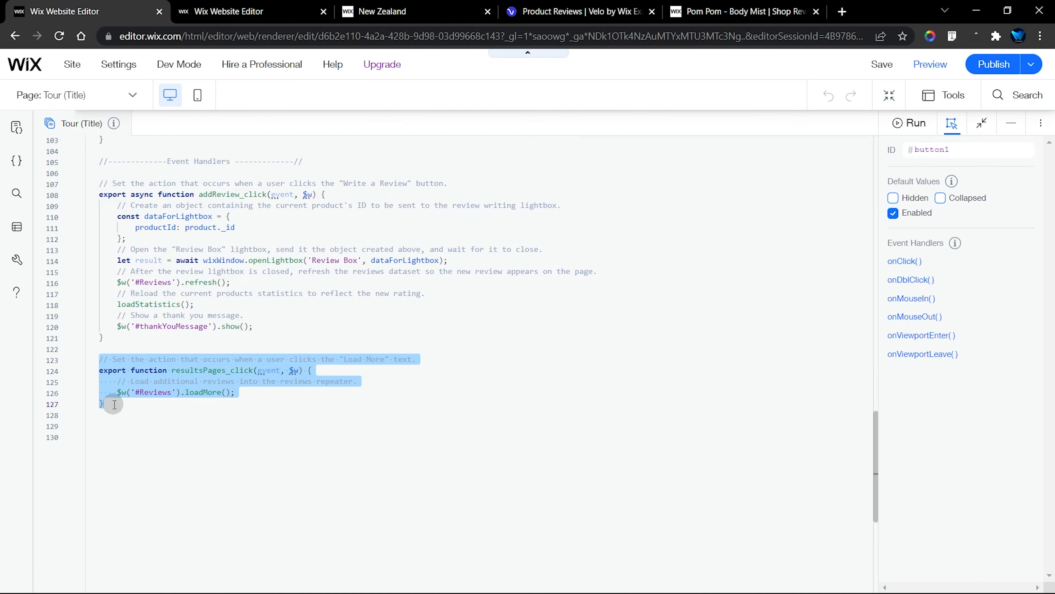
key(BackSpace)
click(1015, 127)
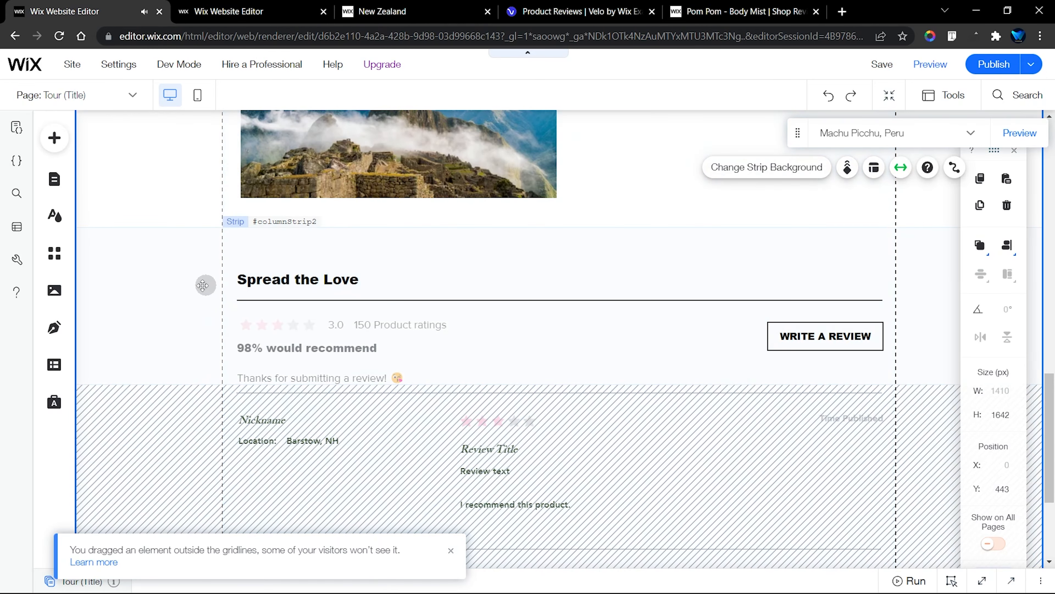
click(196, 287)
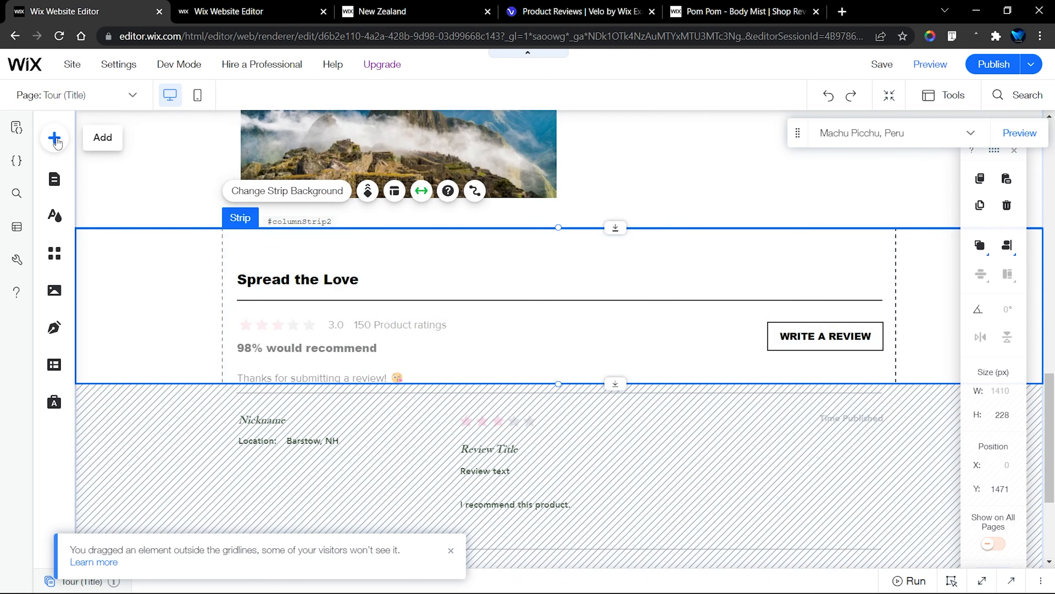
click(54, 138)
click(170, 446)
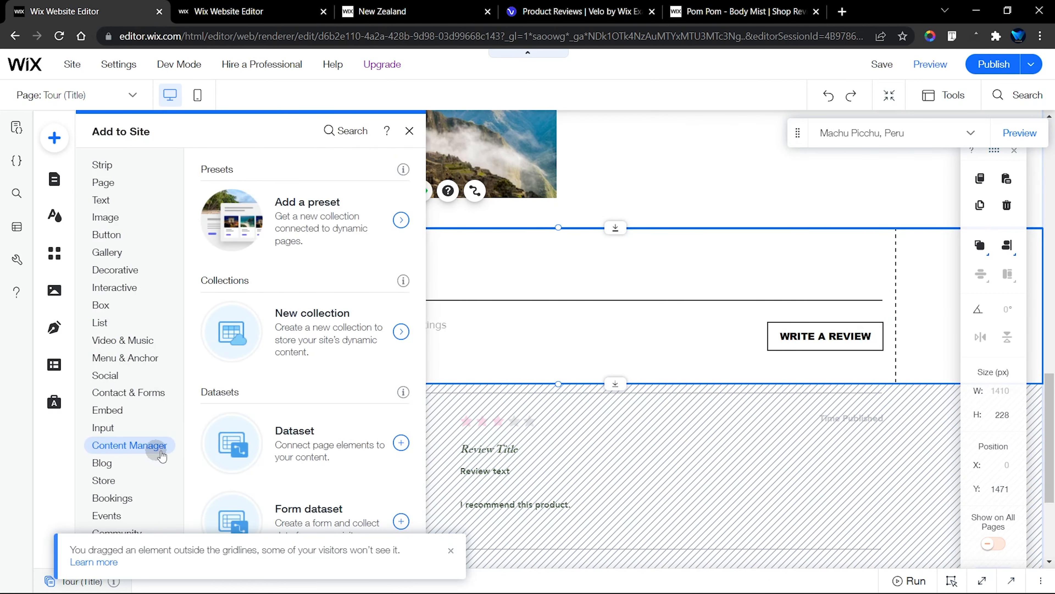
click(400, 442)
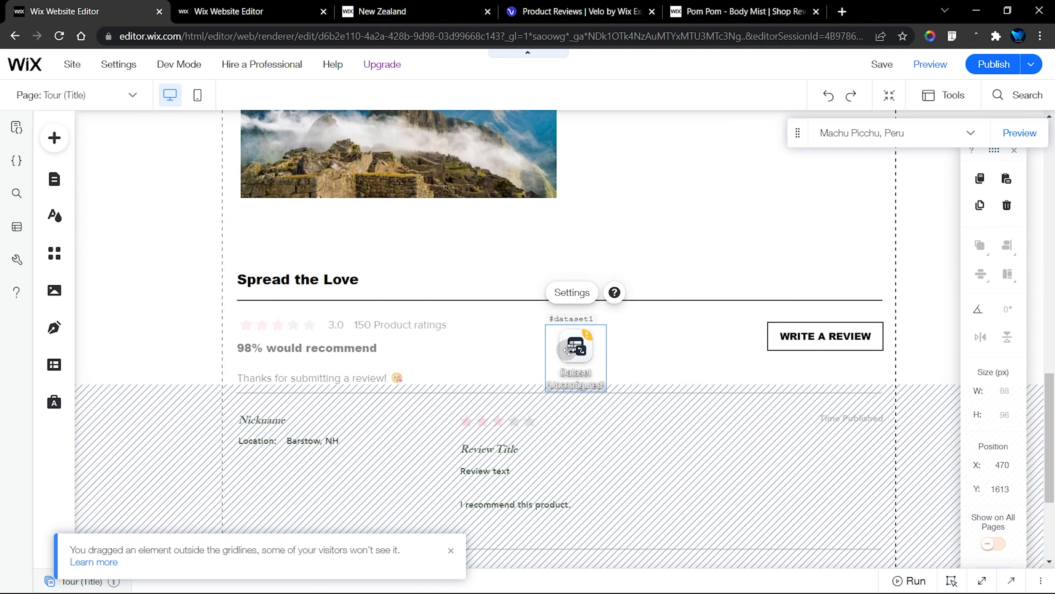
drag(570, 350, 177, 284)
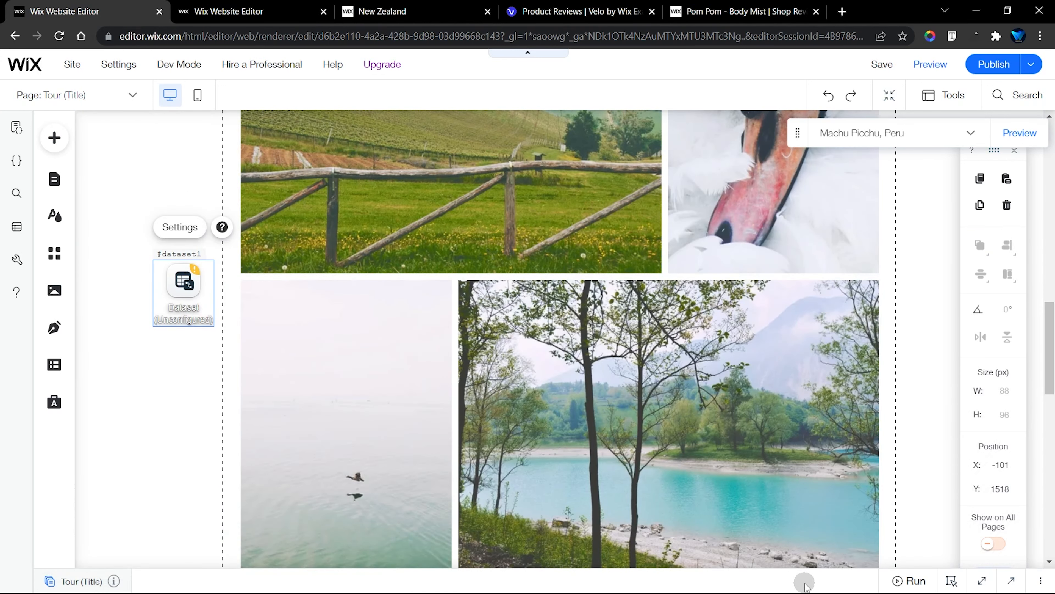
scroll(387, 299, down, 5)
scroll(222, 278, down, 3)
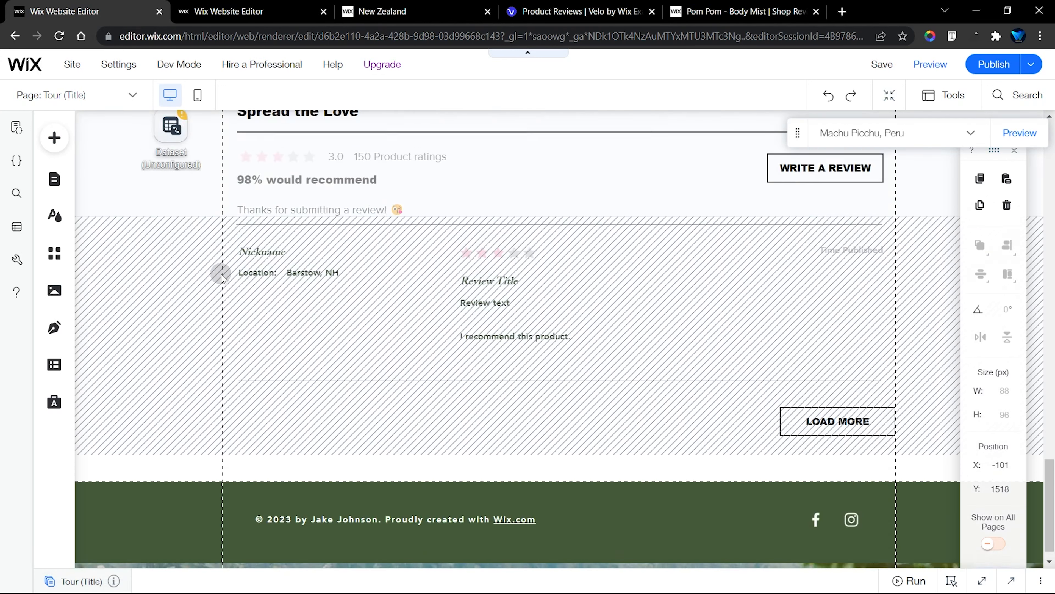
scroll(222, 277, up, 4)
key(Delete)
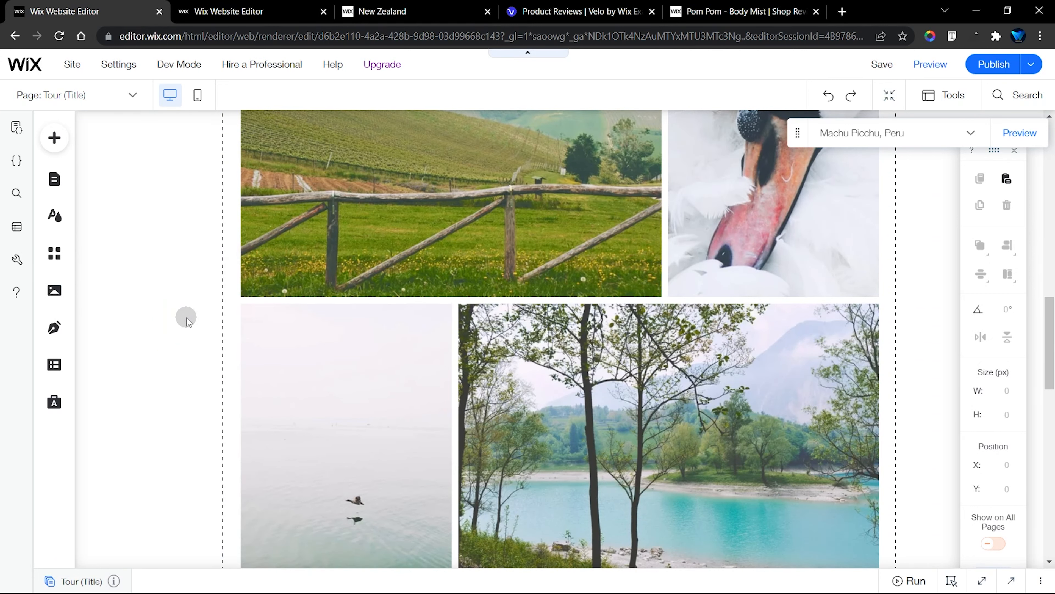
Select the unconfigured Reviews dataset beside the Spread the Love section
scroll(186, 317, down, 10)
click(176, 136)
scroll(177, 142, up, 2)
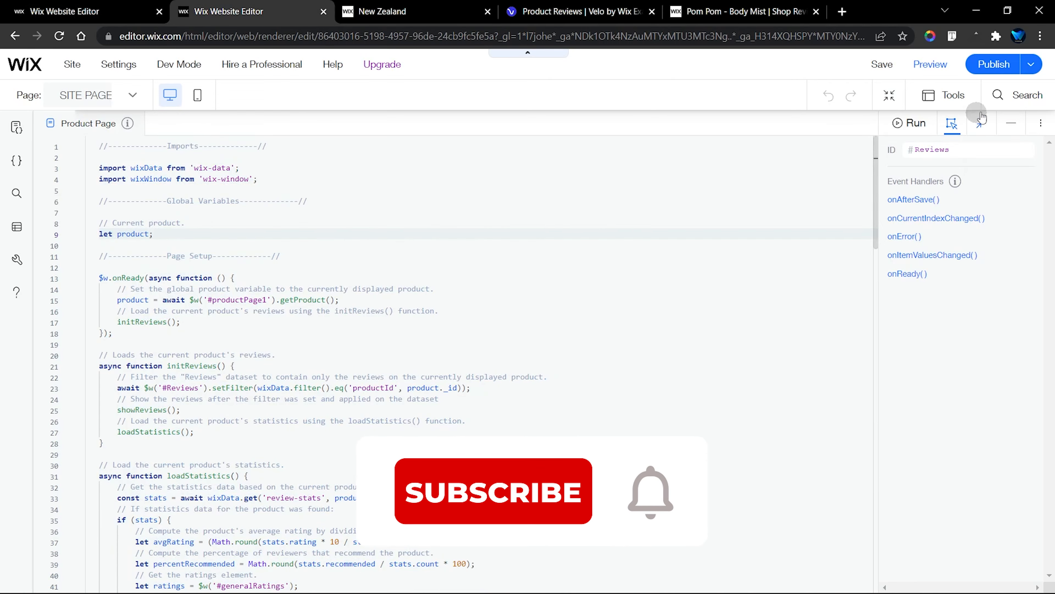
In the Product Page template's editor, copy the collection ID review-stats from the review-stats collection's settings
click(1011, 123)
click(15, 226)
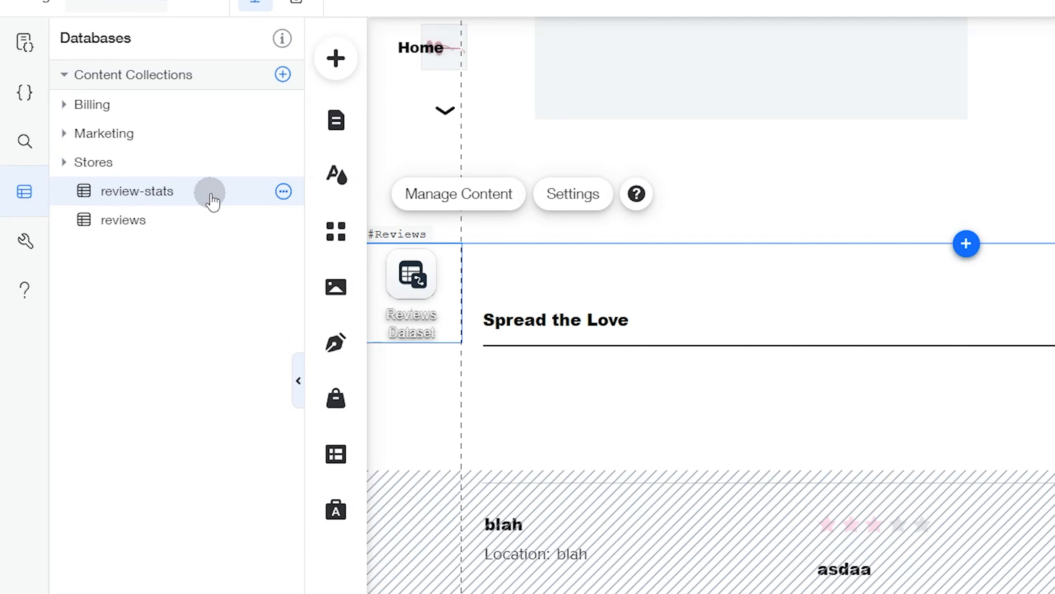
click(284, 192)
click(347, 195)
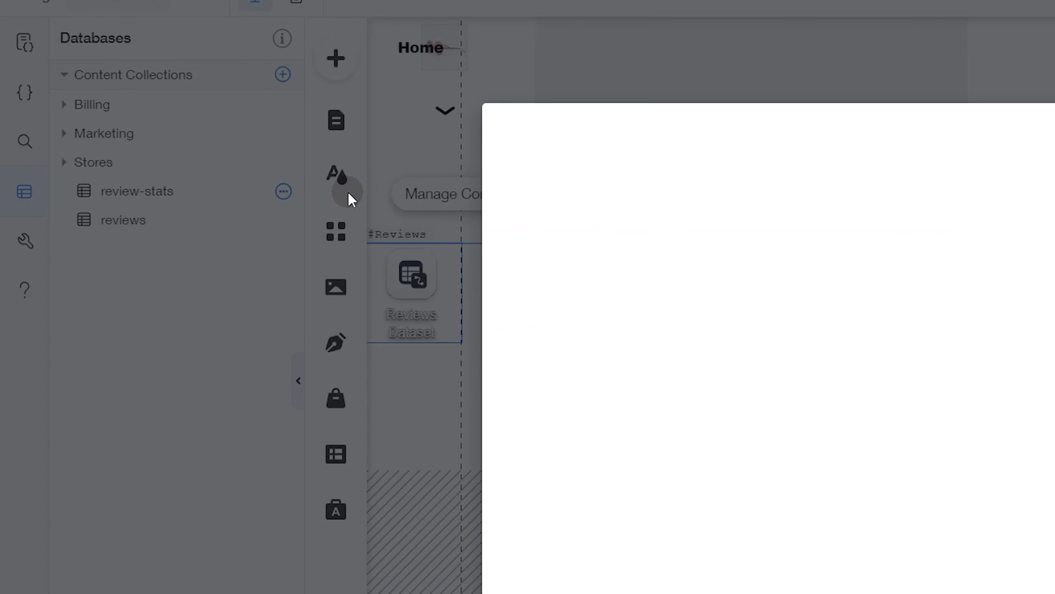
double_click(343, 347)
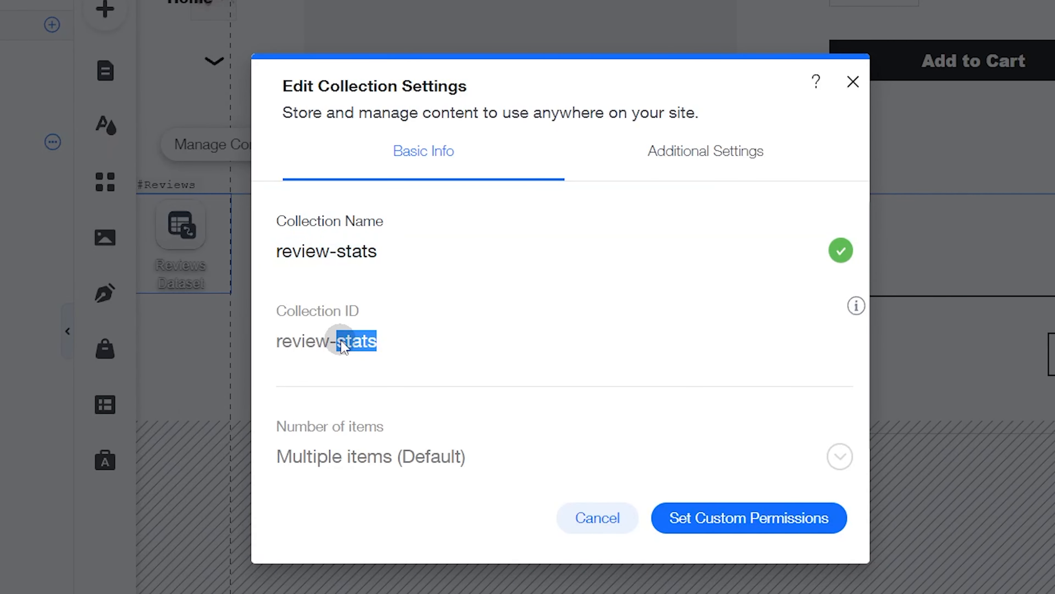
triple_click(337, 347)
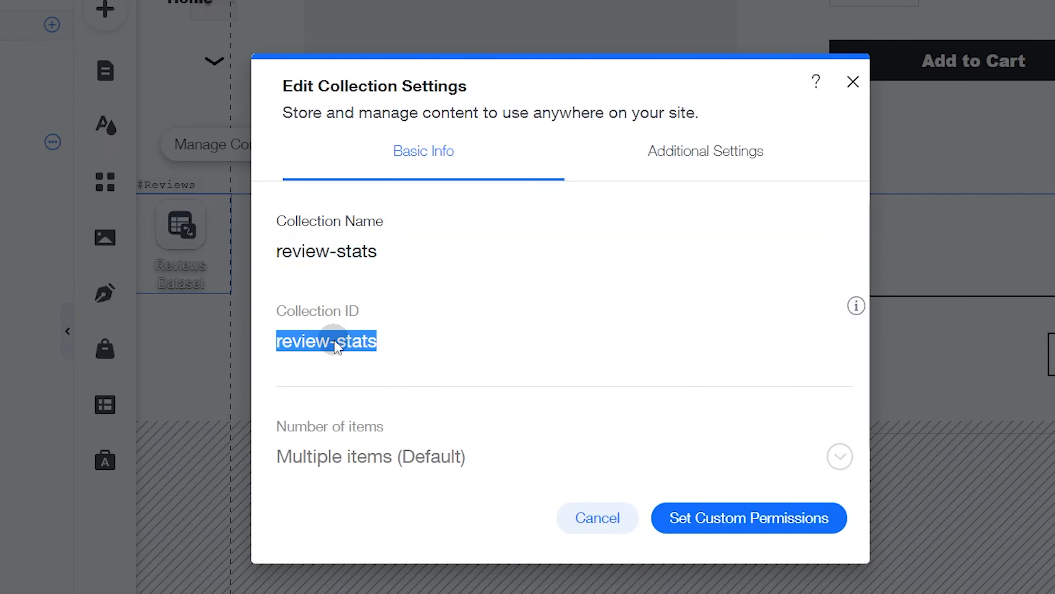
right_click(357, 345)
click(424, 366)
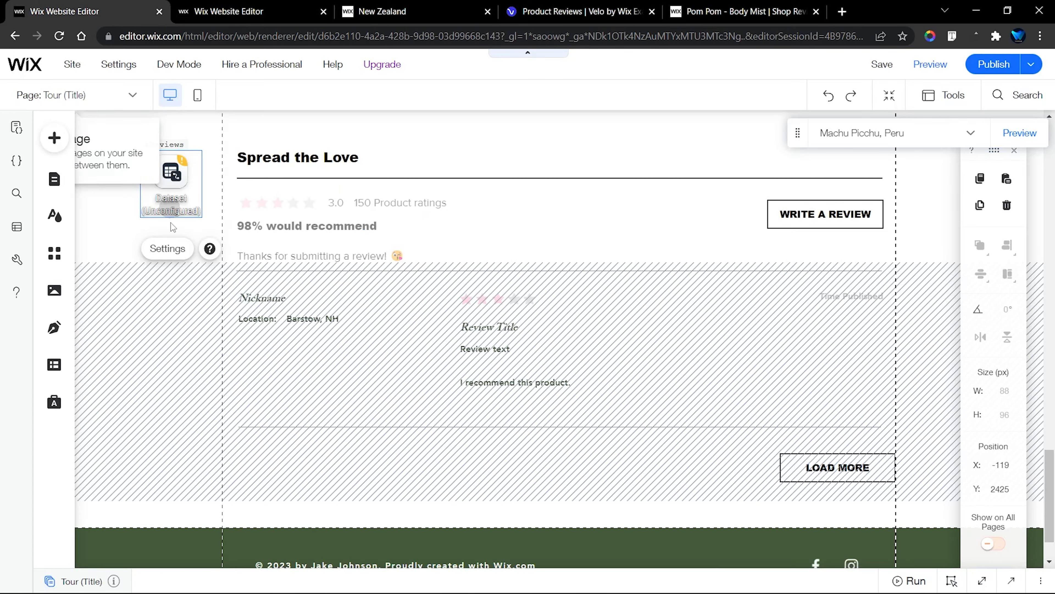
Compare the content collections of the Tour site with those of the Product Page template
click(17, 227)
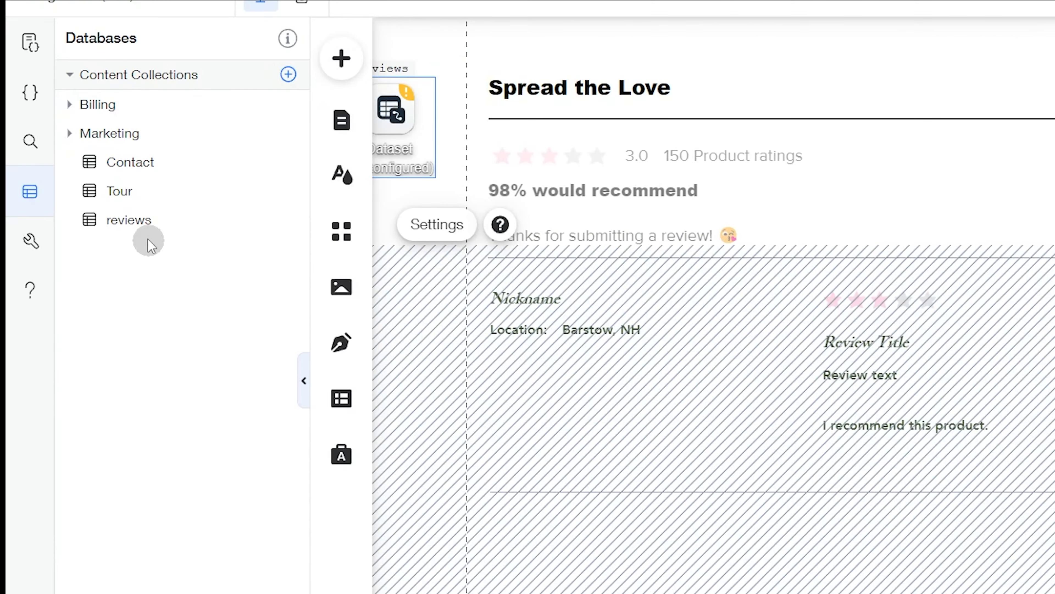
click(130, 227)
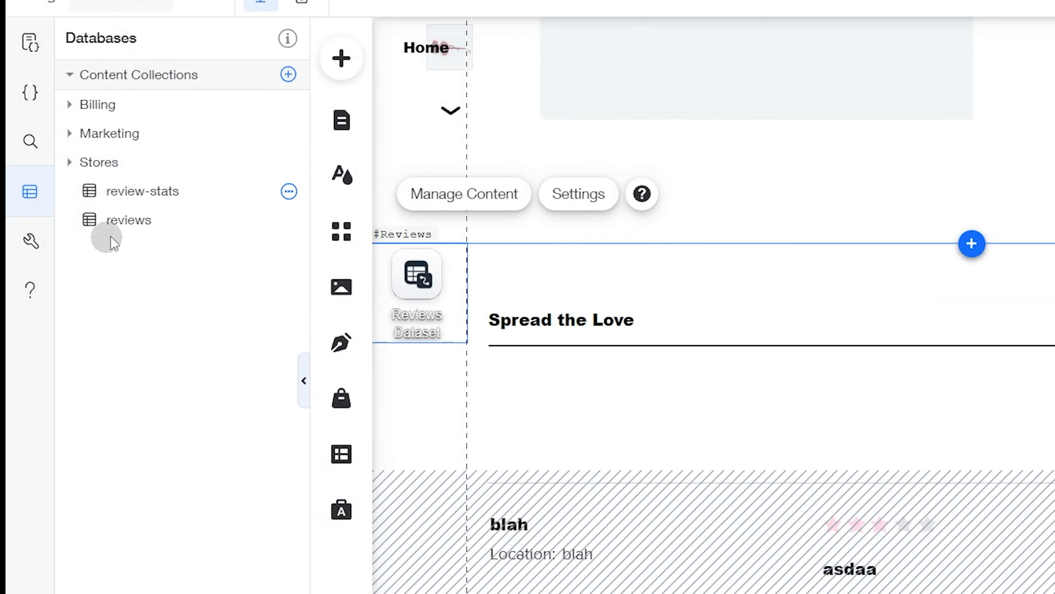
click(147, 228)
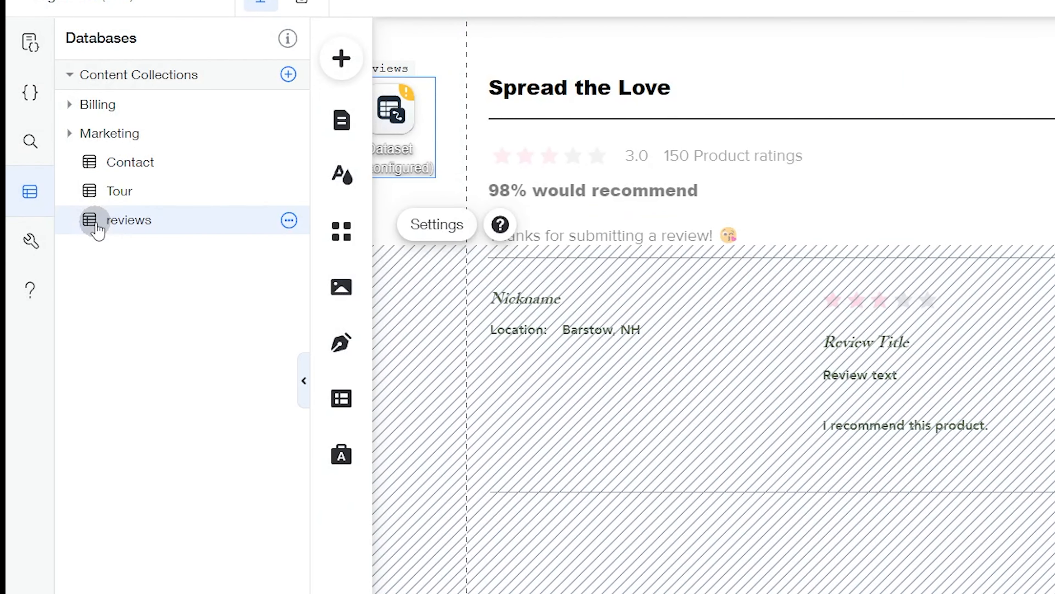
click(139, 222)
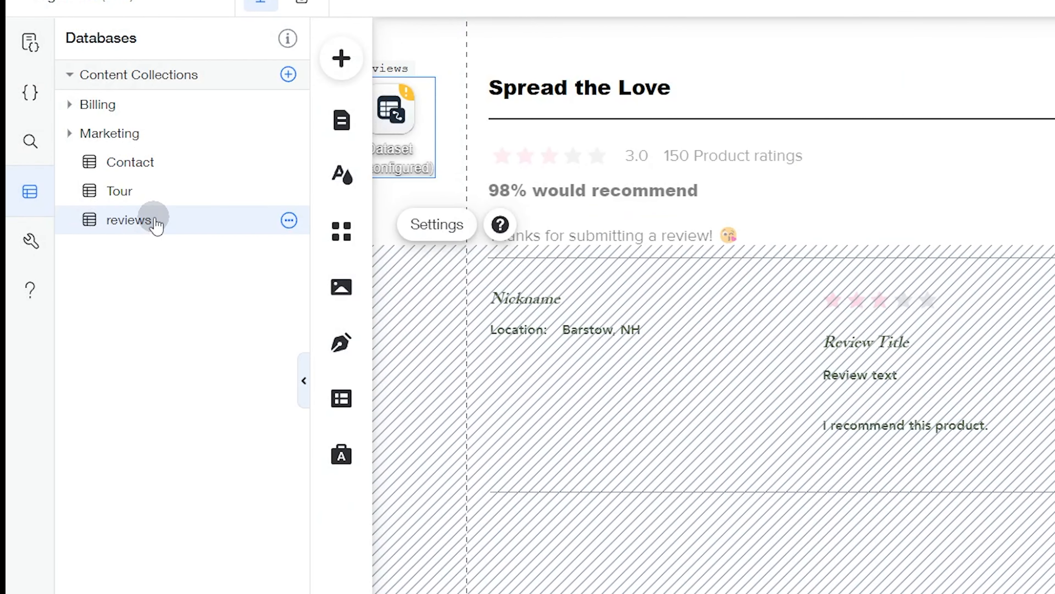
Create a multiple-item collection in the Tour site with the name and collection ID review-stats
click(288, 74)
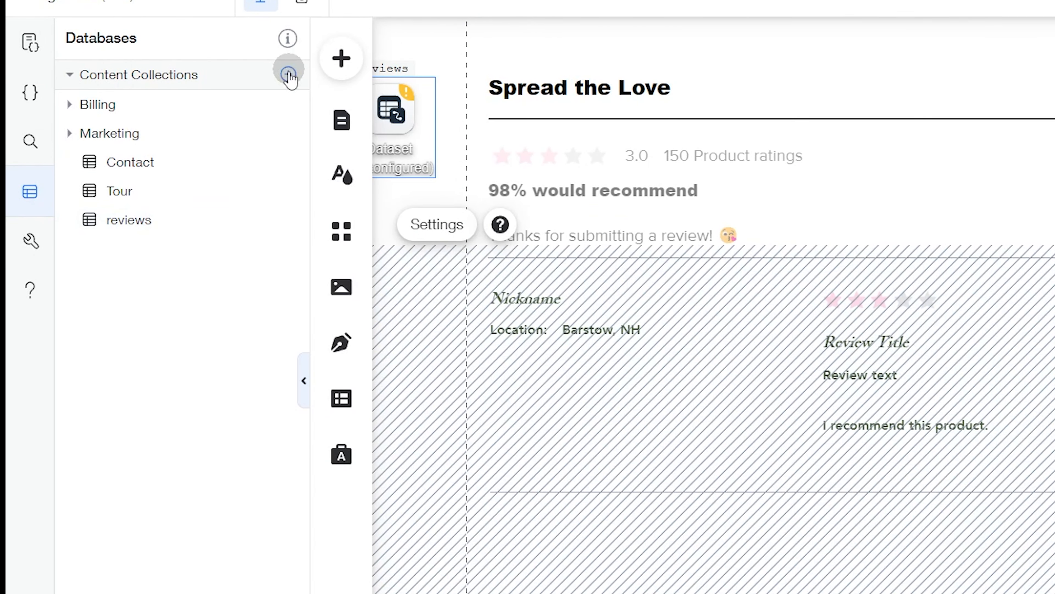
click(377, 80)
click(366, 208)
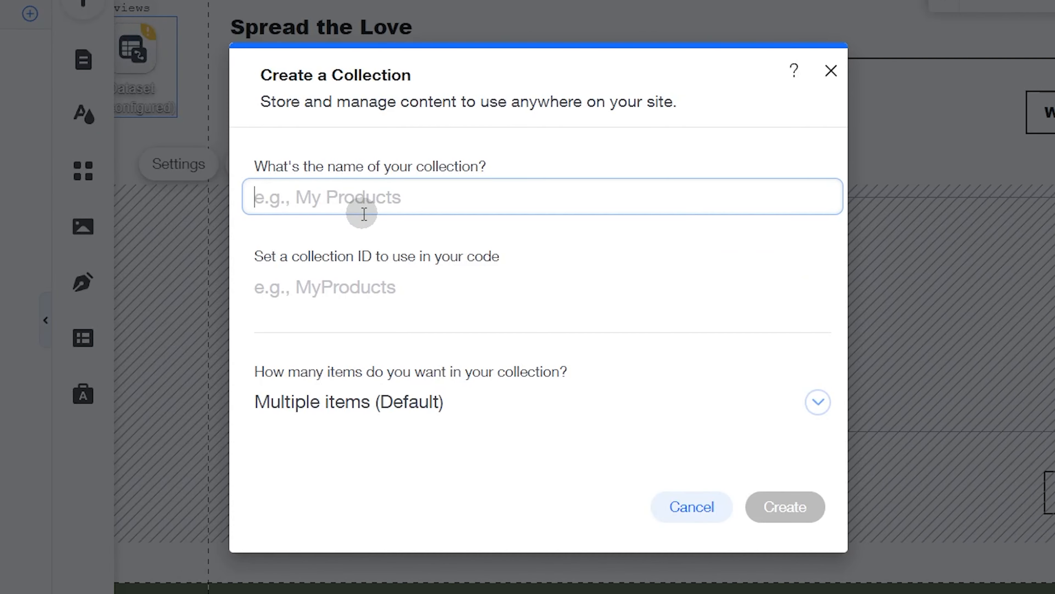
text(review-stats)
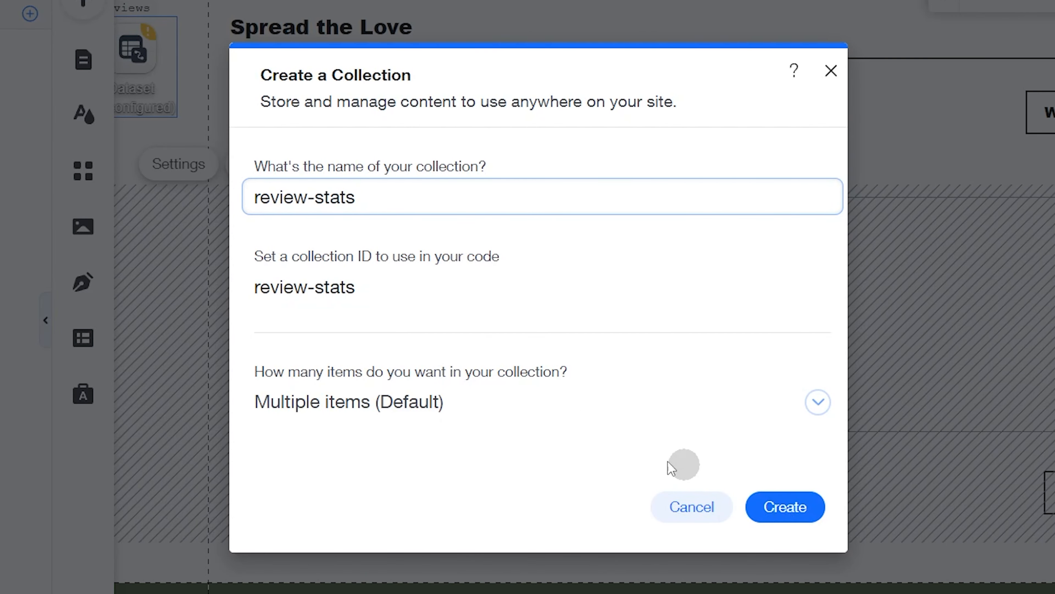
click(478, 406)
click(478, 410)
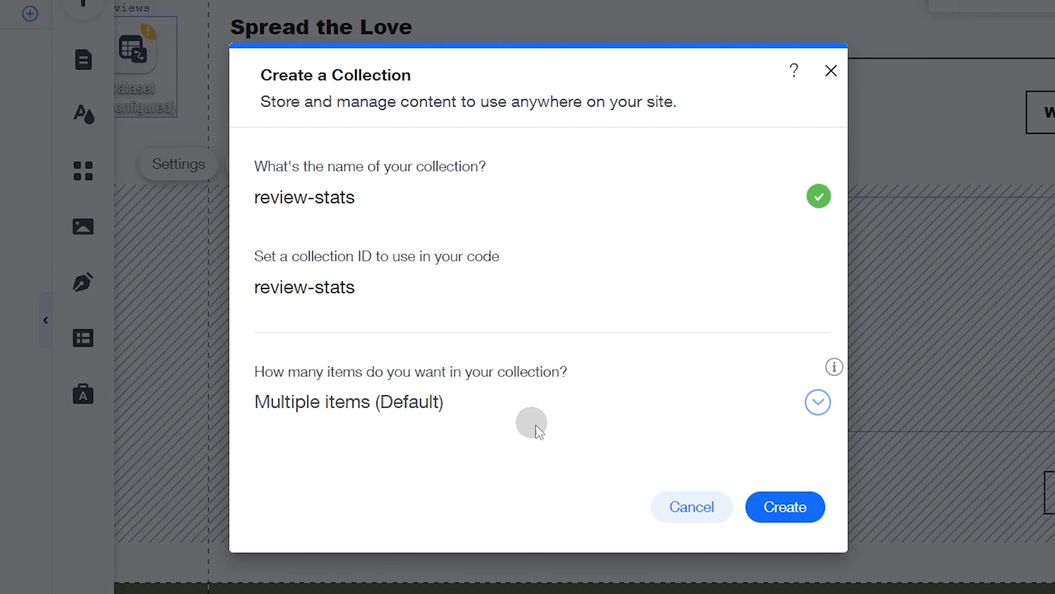
click(791, 512)
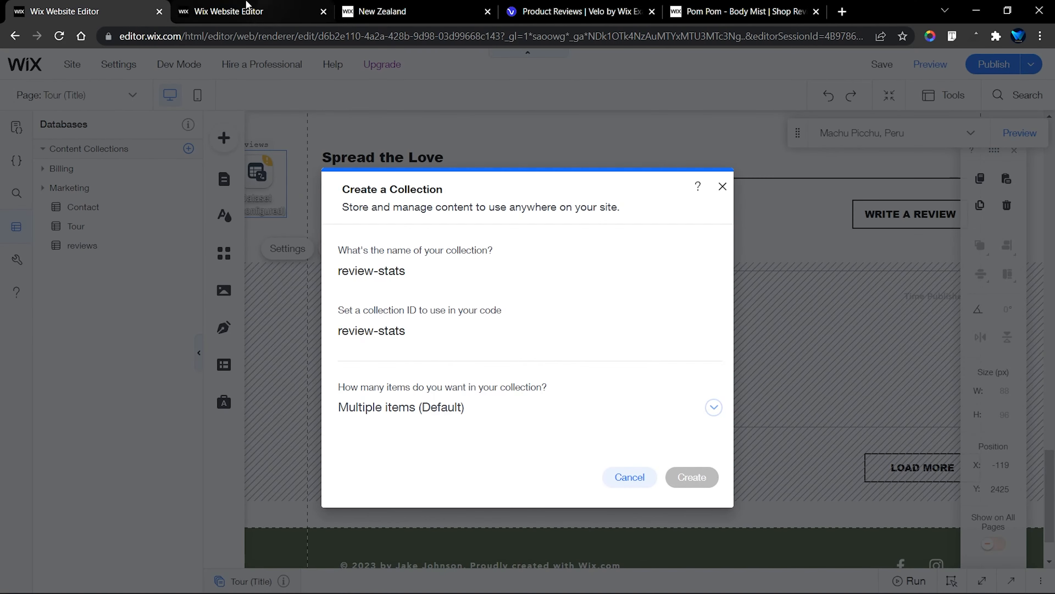
Inspect the fields of the template's review-stats collection and the rating field's name, key and type
click(233, 11)
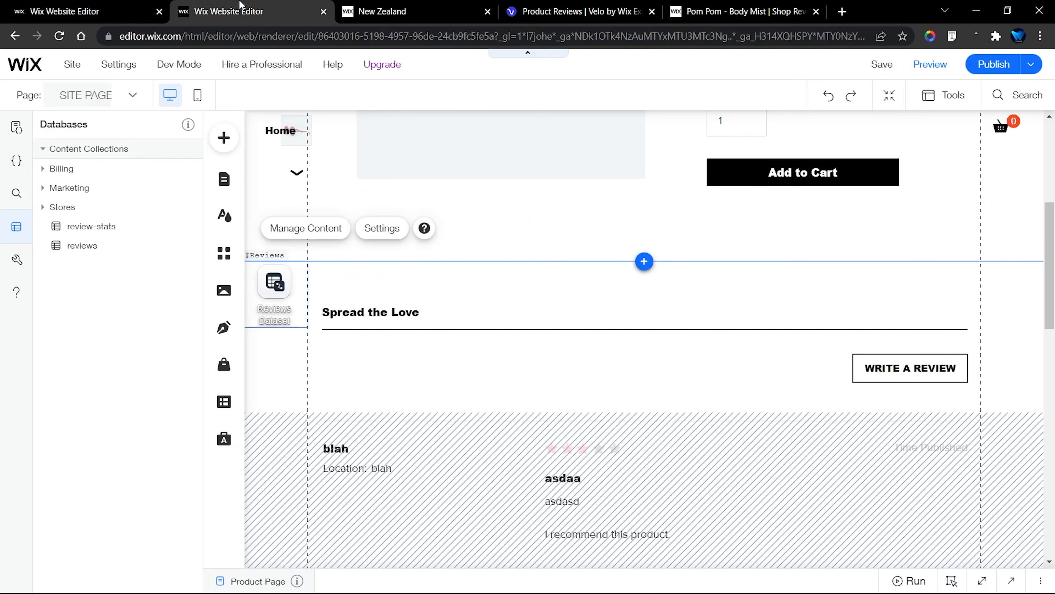
click(110, 227)
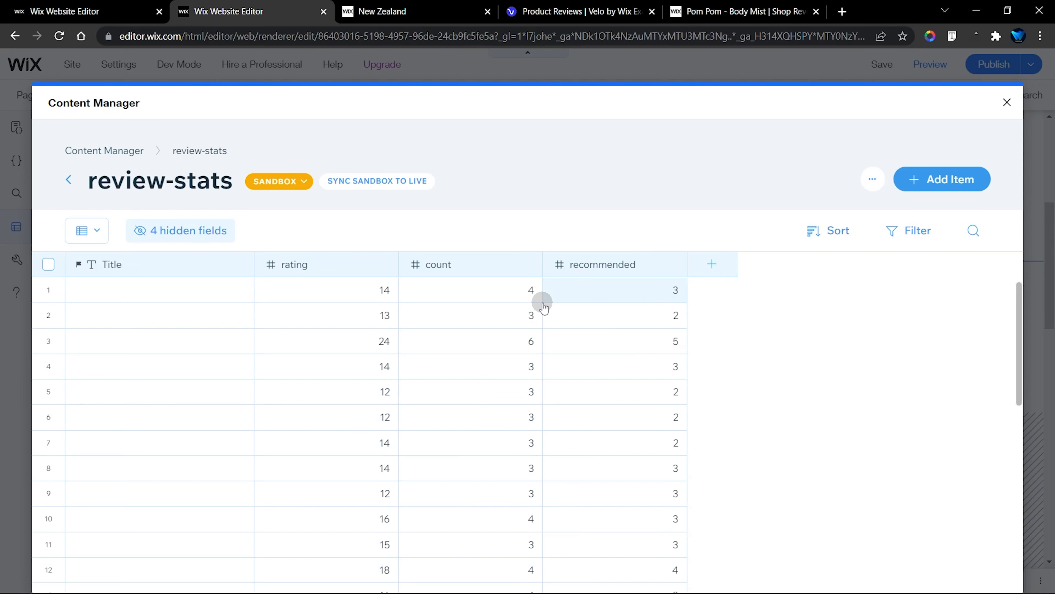
click(292, 268)
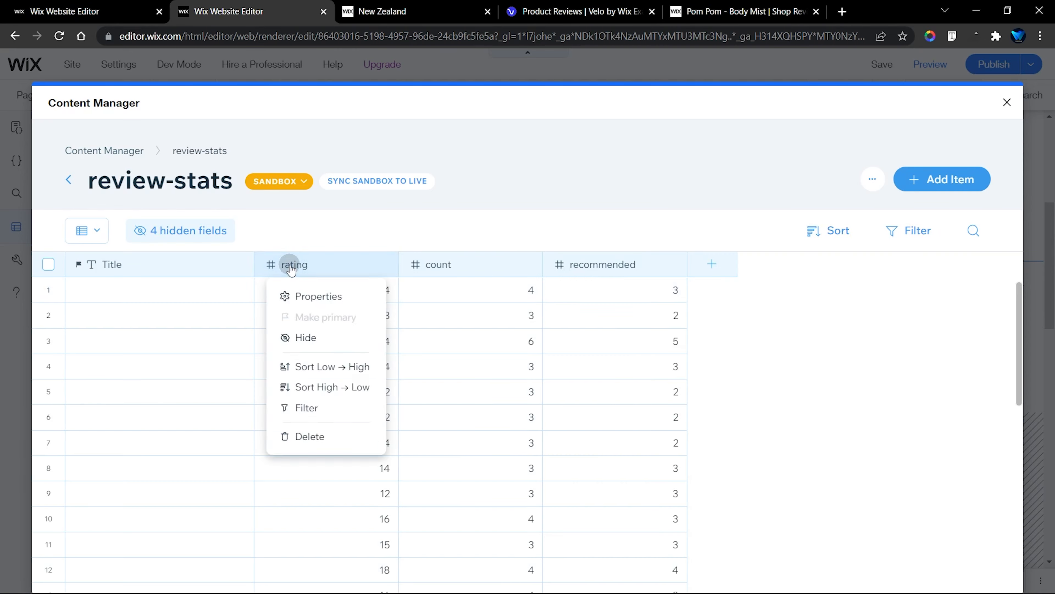
click(319, 297)
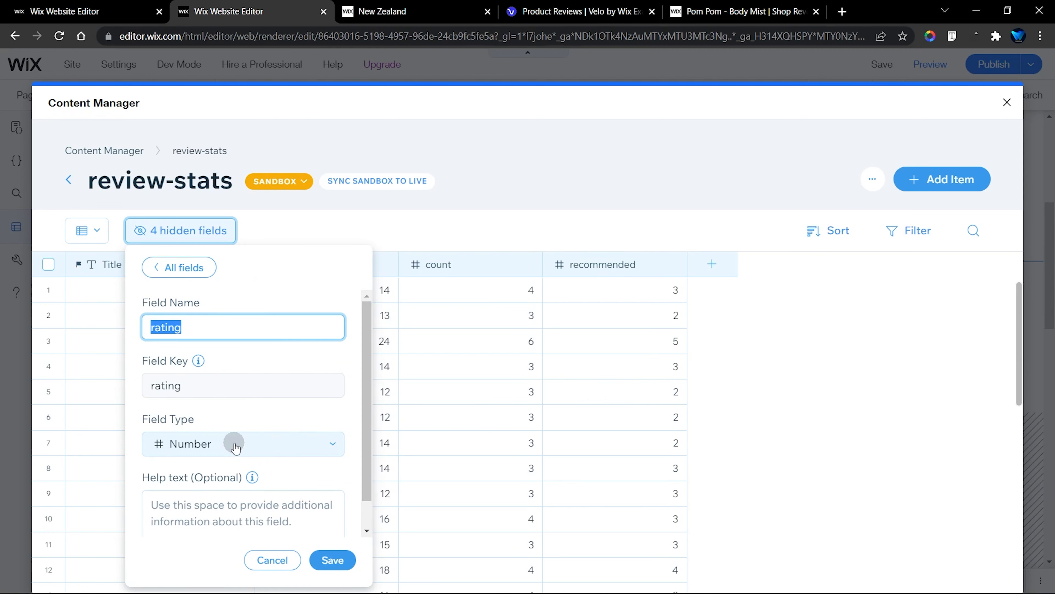
click(99, 11)
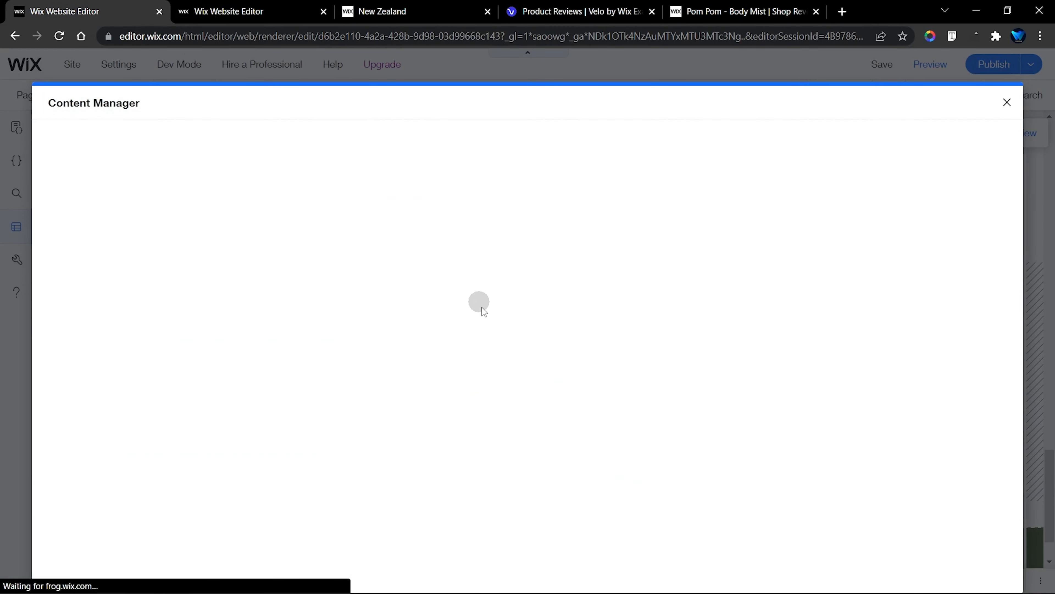
click(290, 14)
click(560, 235)
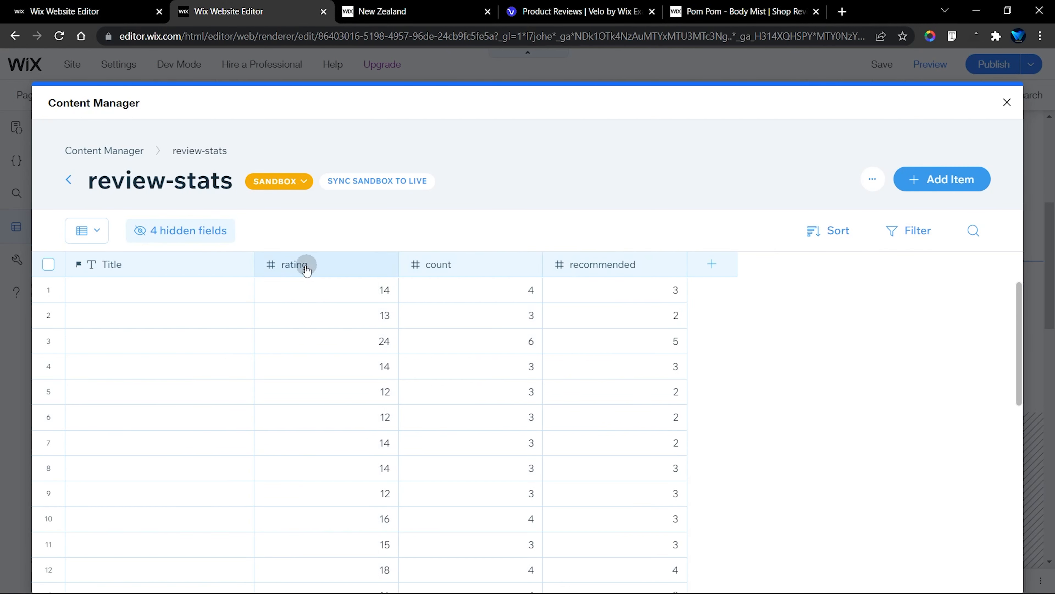
Add rating and count fields to the Tour site's review-stats collection, matching the field types of the template's collection
click(125, 12)
click(280, 316)
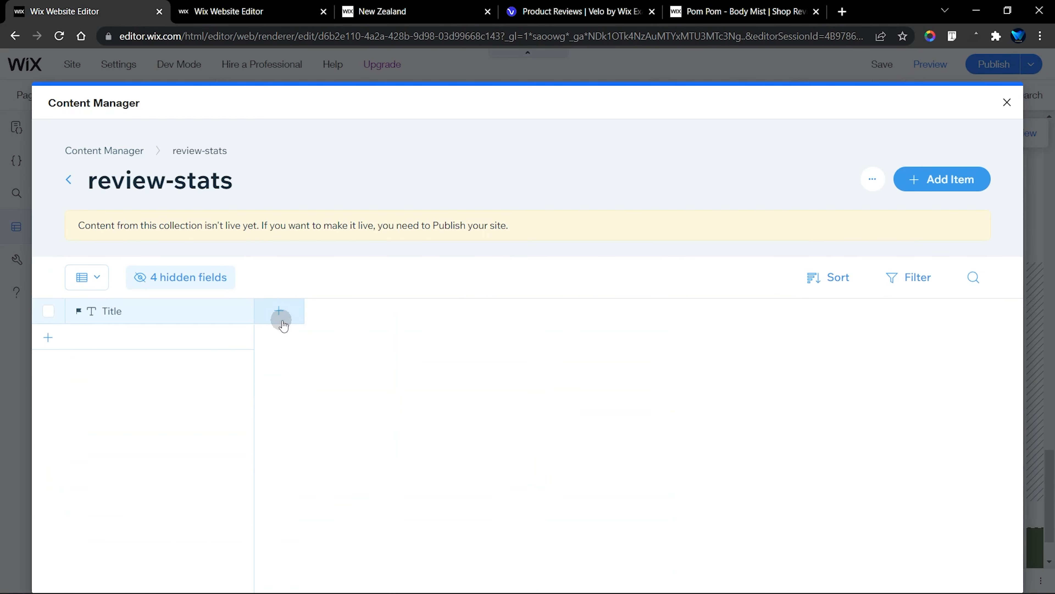
text(rating)
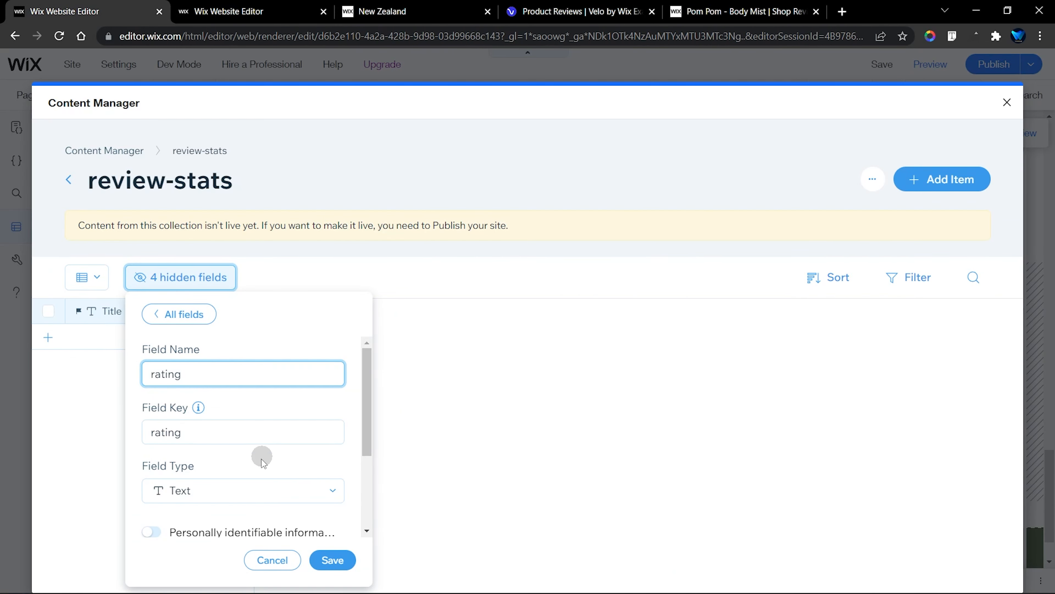
scroll(261, 458, down, 2)
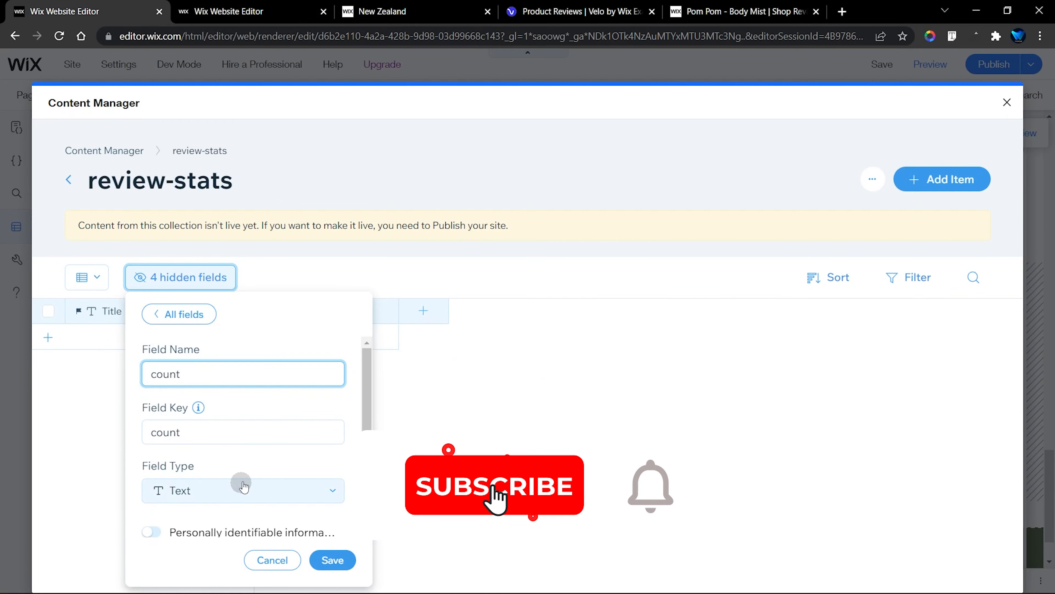
click(244, 486)
click(198, 461)
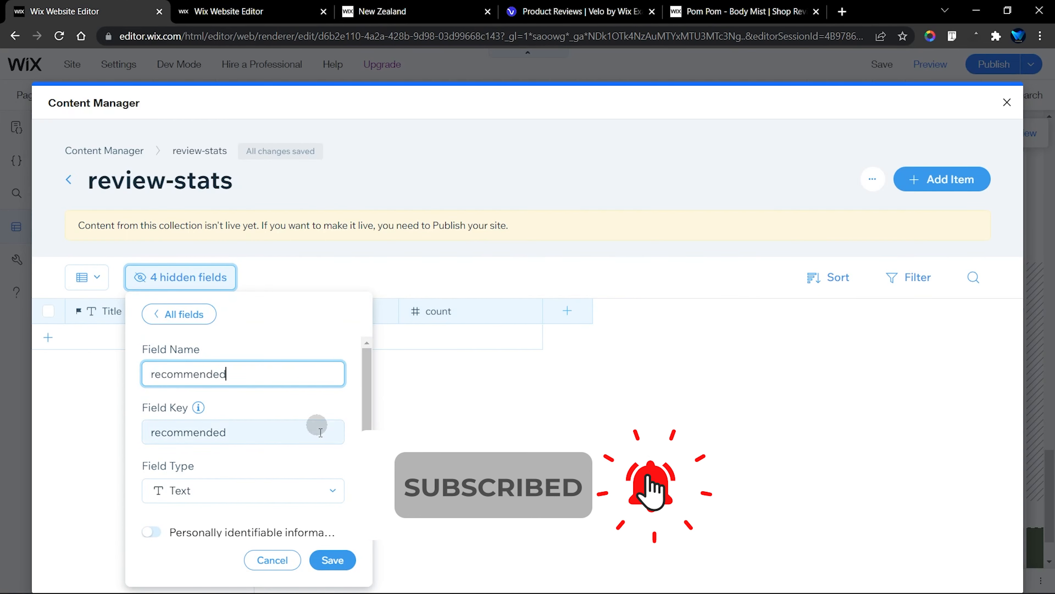
click(244, 490)
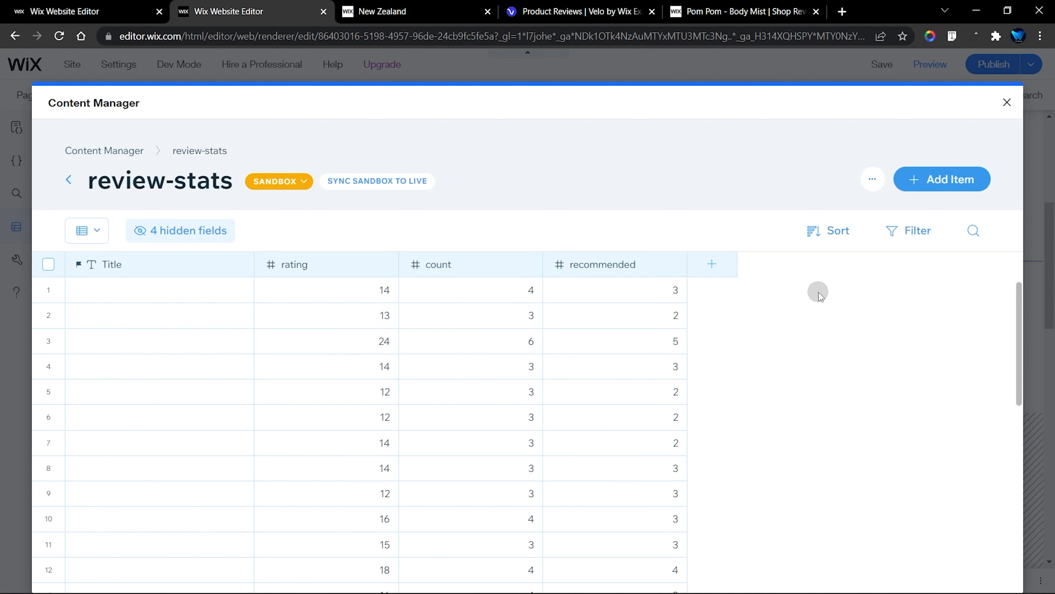
Inspect the collection permissions of the template's review-stats collection
click(872, 179)
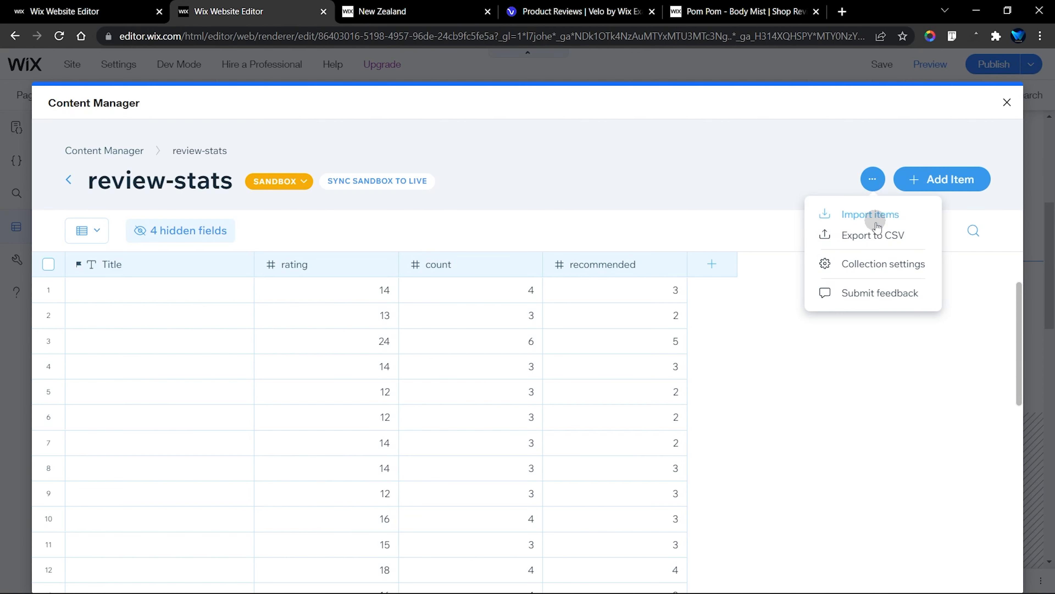
click(876, 264)
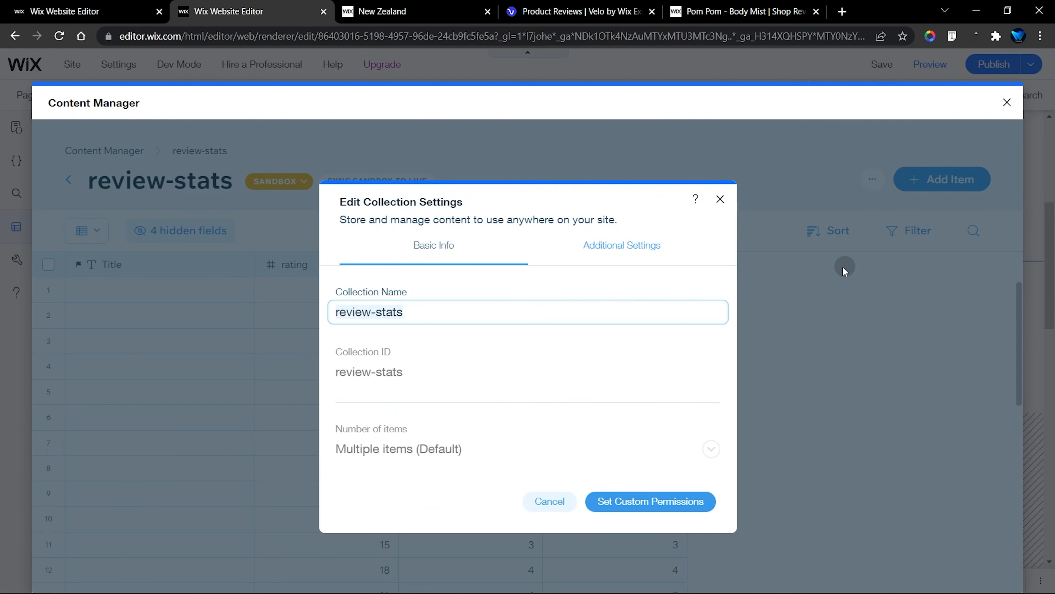
click(594, 246)
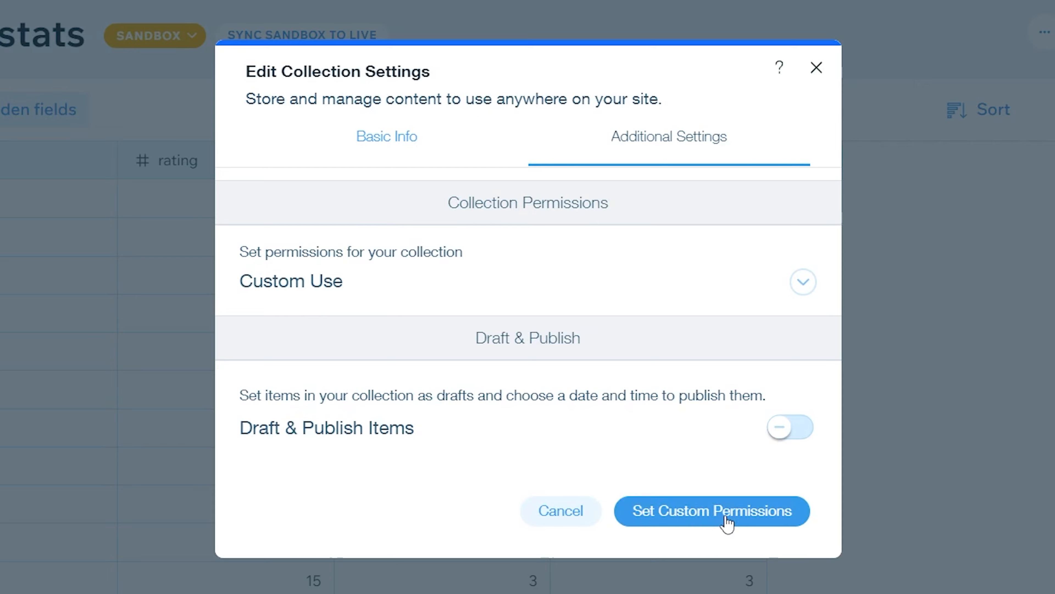
click(727, 519)
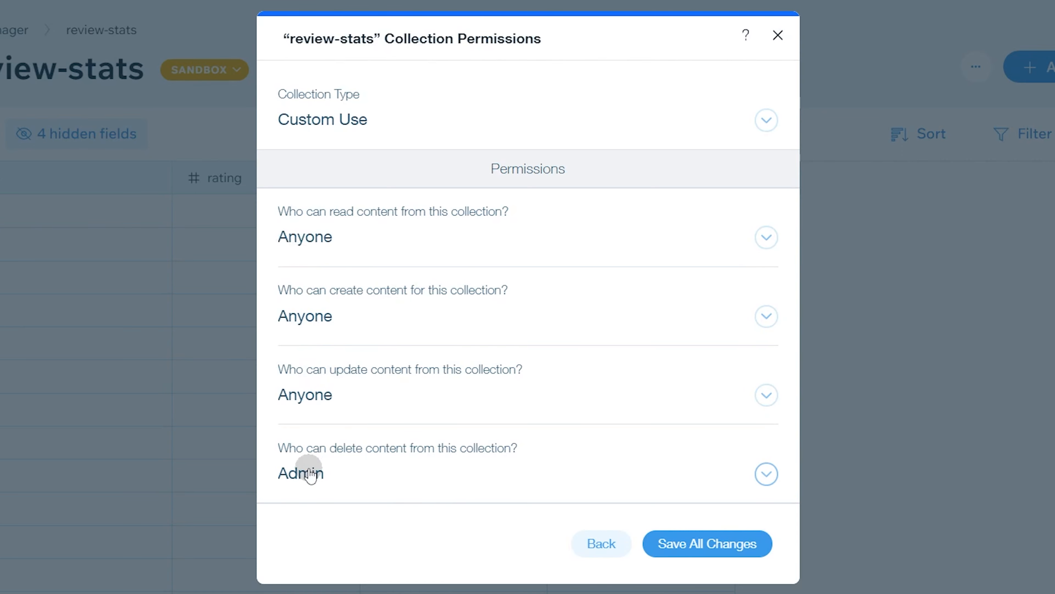
Set the permission type of the Tour site's review-stats collection to Custom Use and proceed to its custom permissions
click(200, 109)
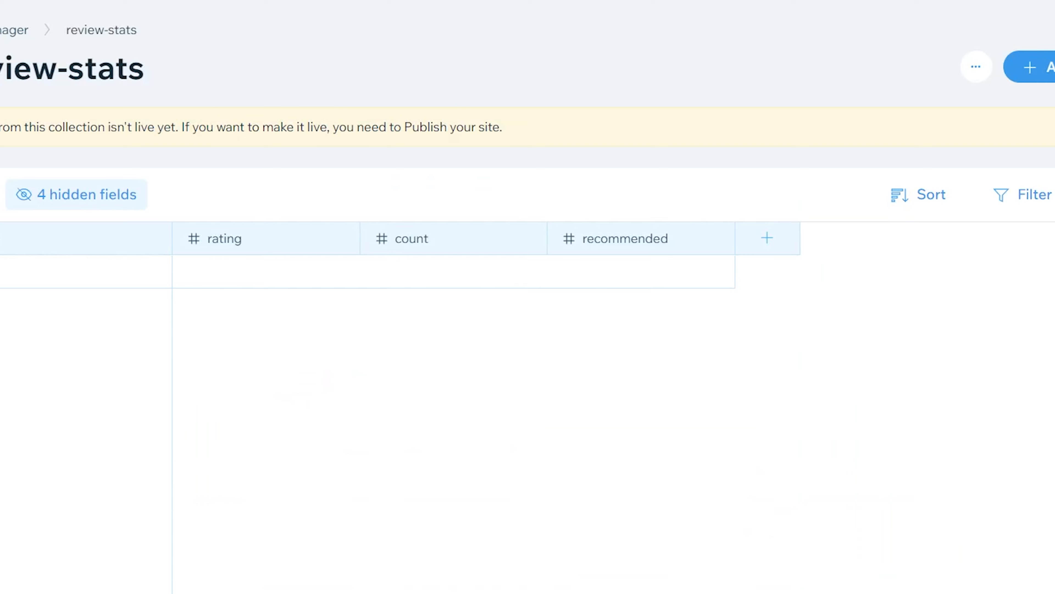
click(976, 67)
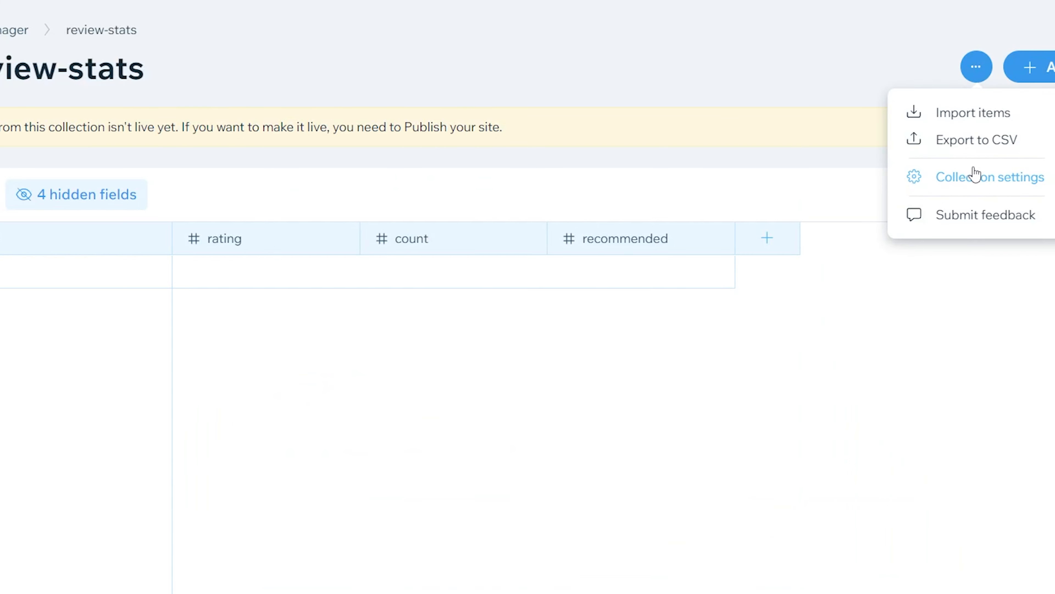
click(974, 177)
click(632, 155)
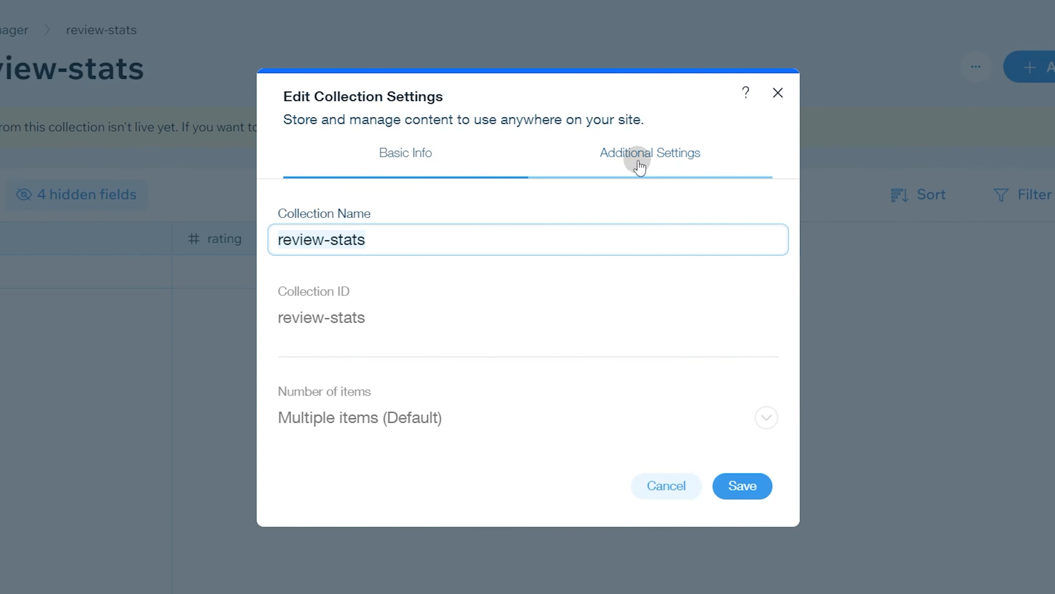
click(413, 284)
scroll(428, 416, down, 3)
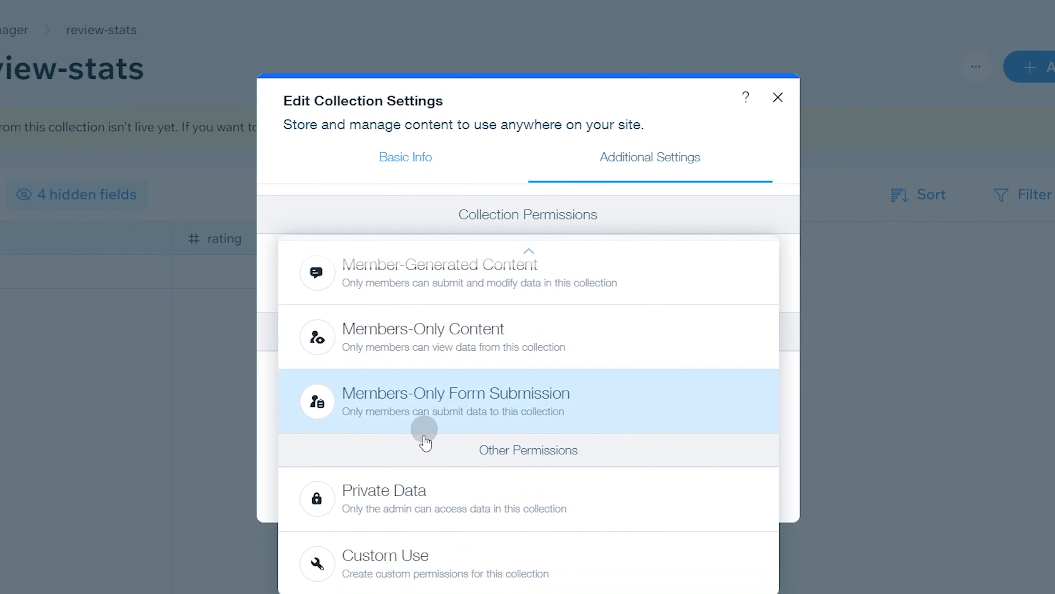
click(414, 562)
click(660, 492)
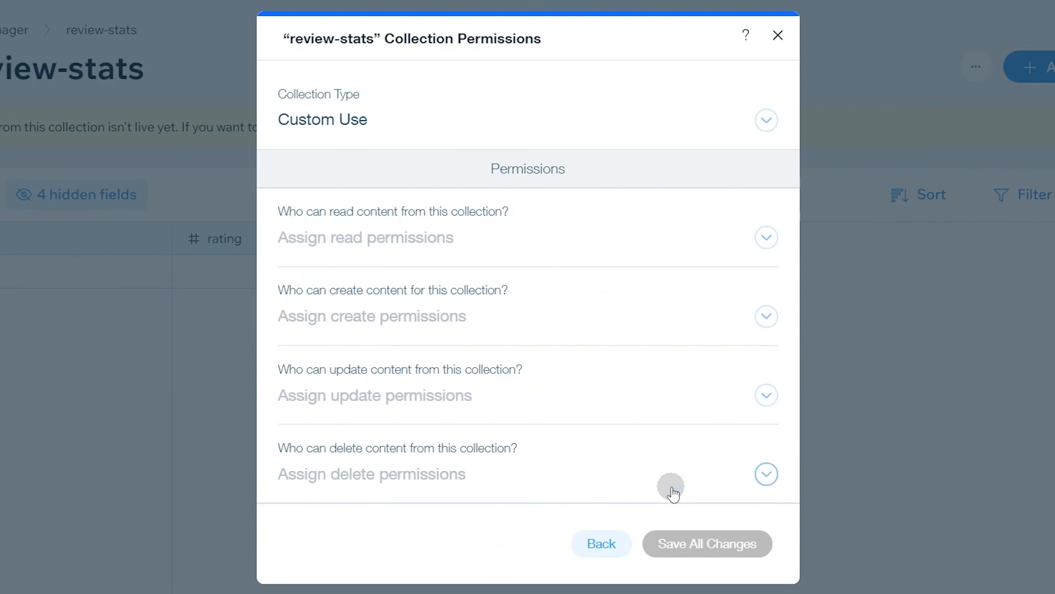
Let Anyone read, create and update review-stats content, restrict deleting to Admin, and save all changes
click(413, 249)
click(374, 478)
click(387, 307)
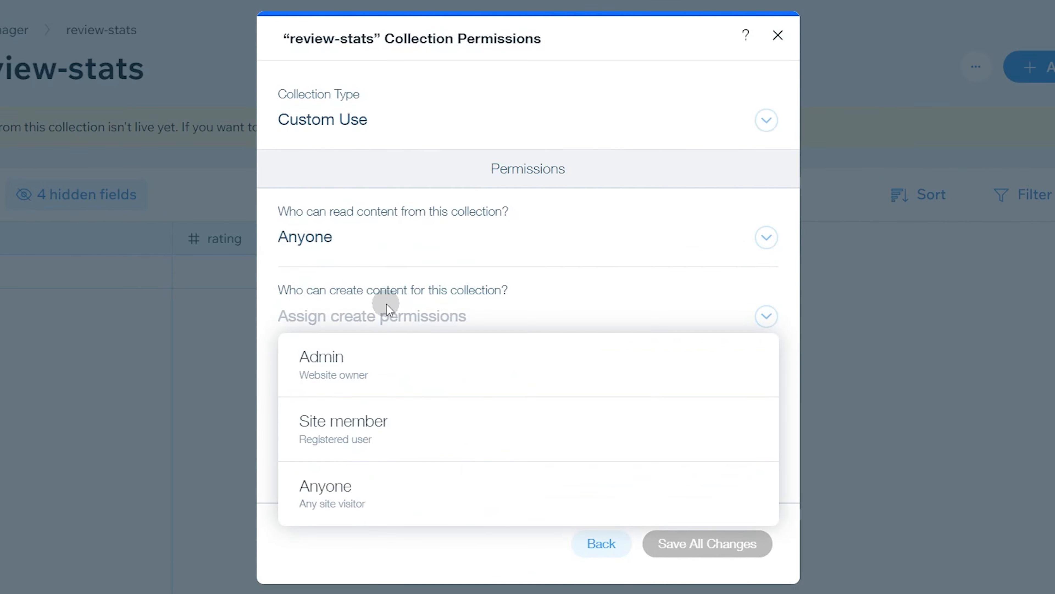
click(377, 502)
click(404, 464)
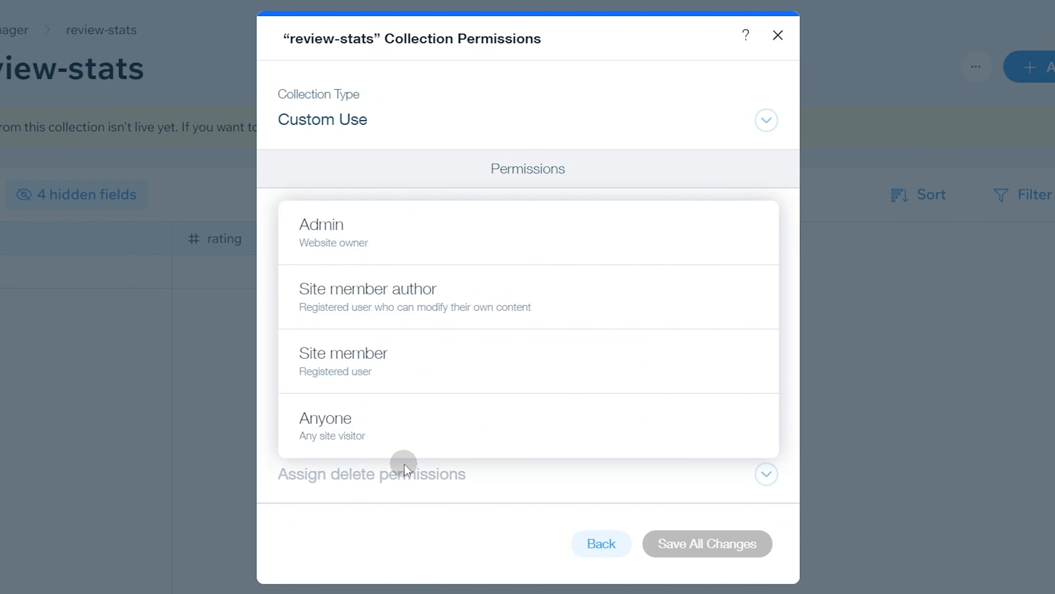
click(412, 221)
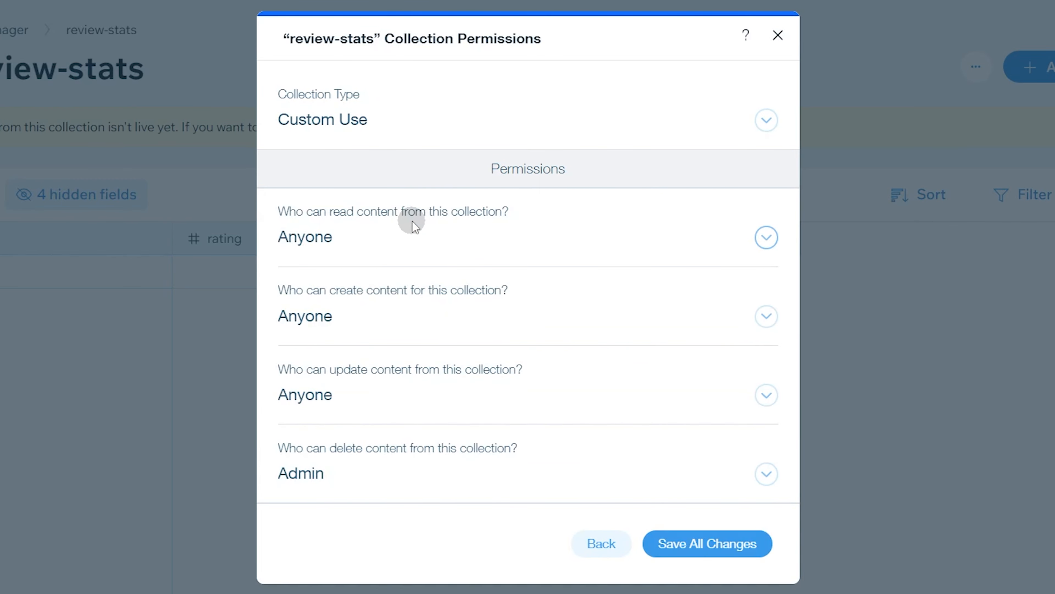
click(669, 553)
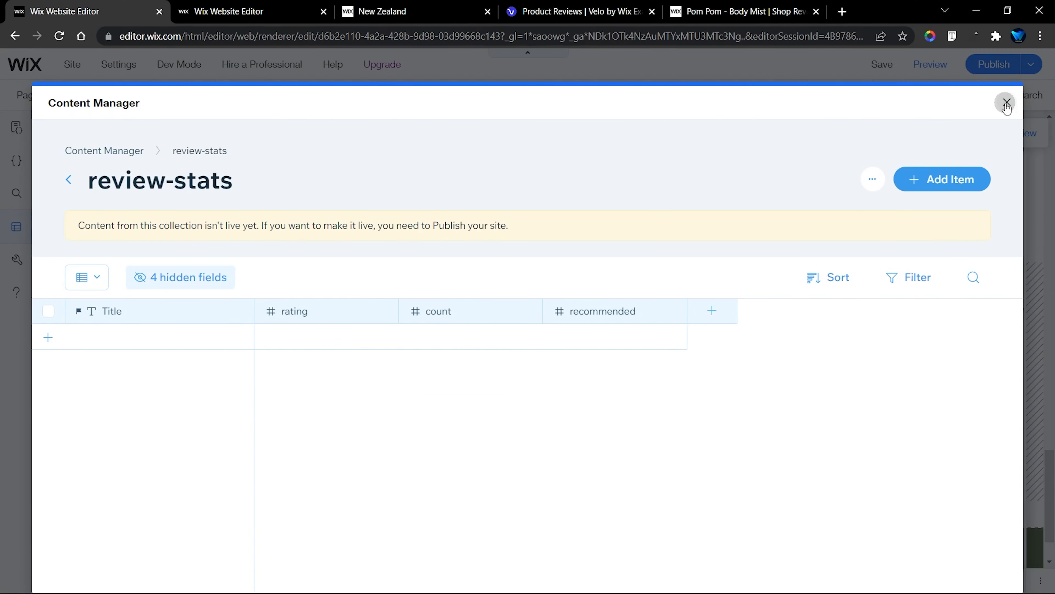
Close the review-stats collections on both sites and examine the fields of the Tour site's reviews collection
click(1007, 102)
click(76, 266)
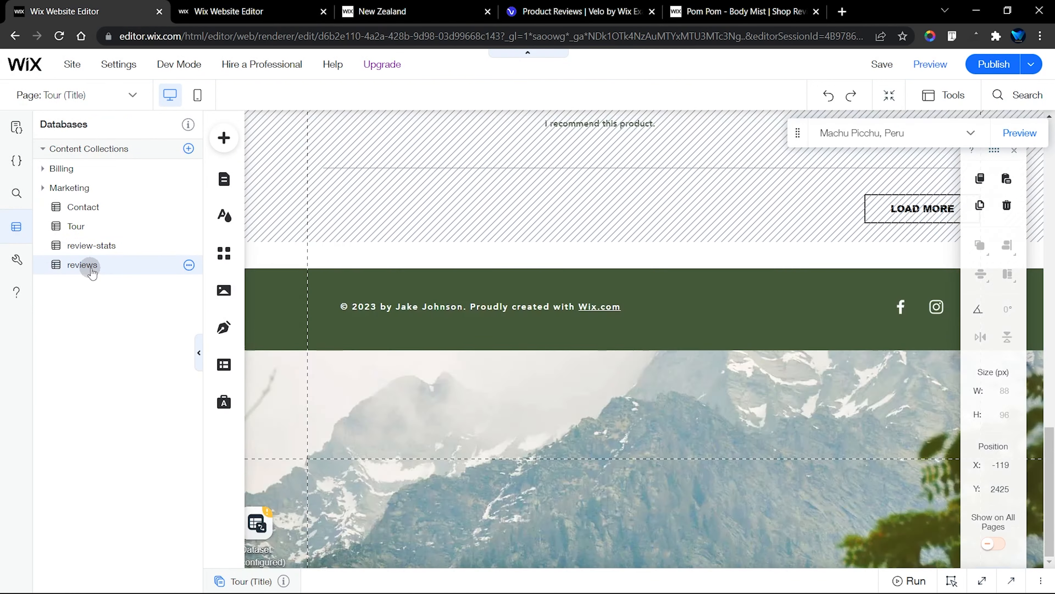
click(271, 8)
click(712, 162)
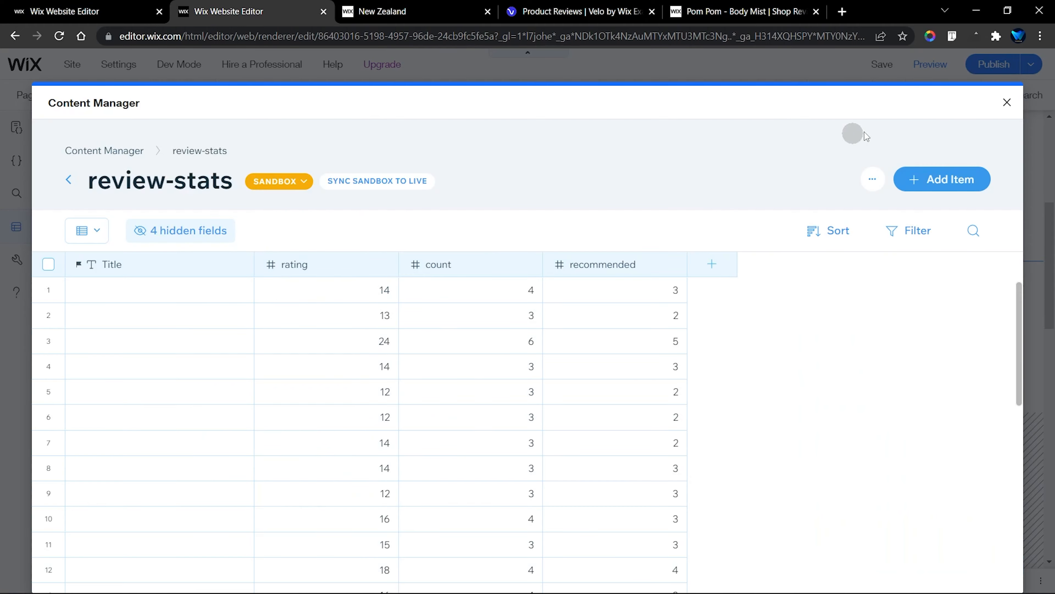
click(1006, 105)
click(120, 242)
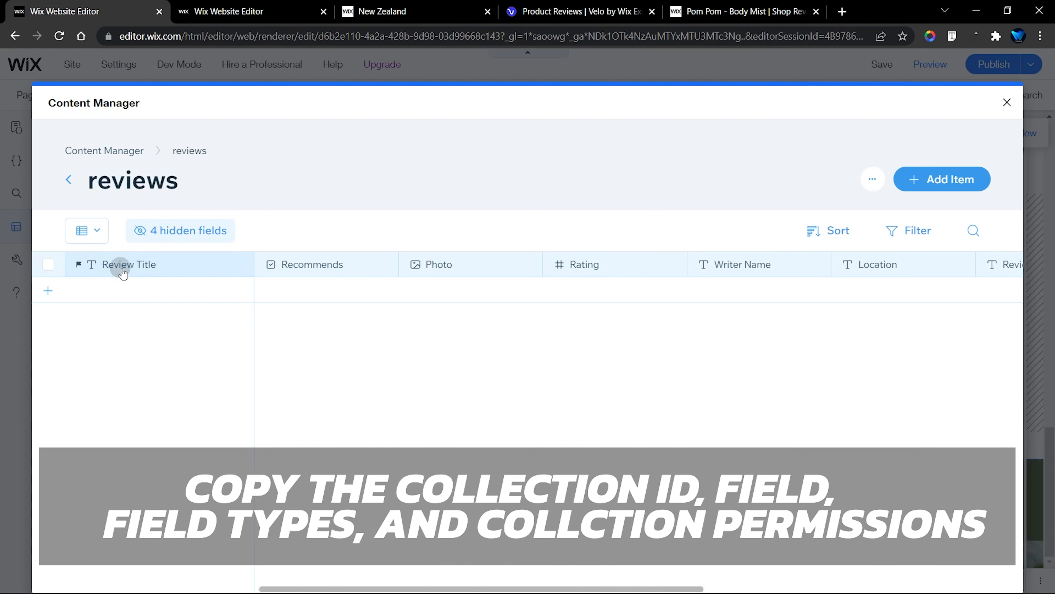
scroll(827, 279, right, 5)
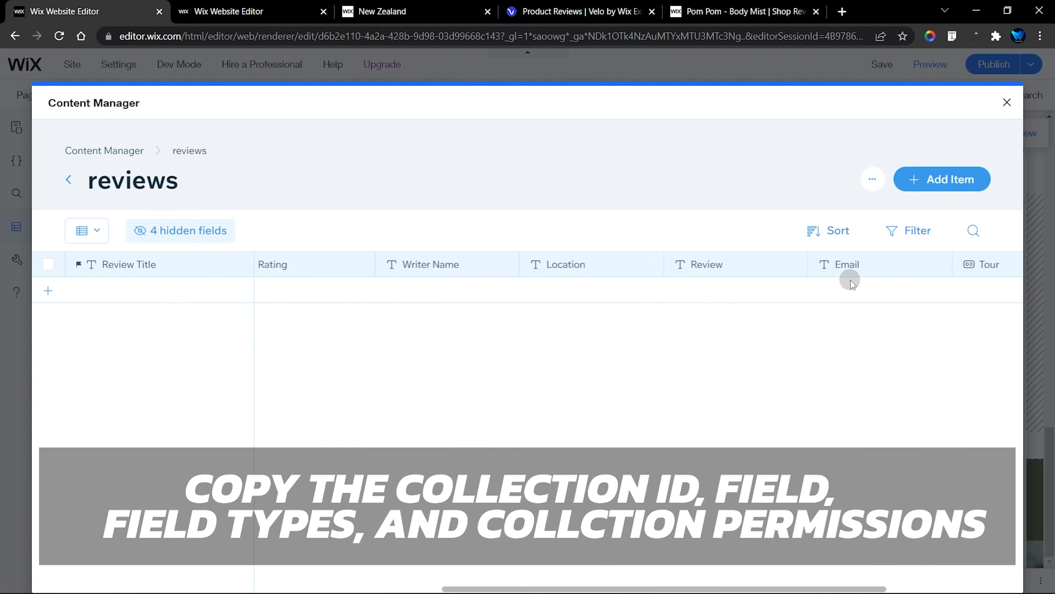
Compare the template's reviews collection fields with the Tour site's, ending in the Tour site's reviews collection
click(307, 5)
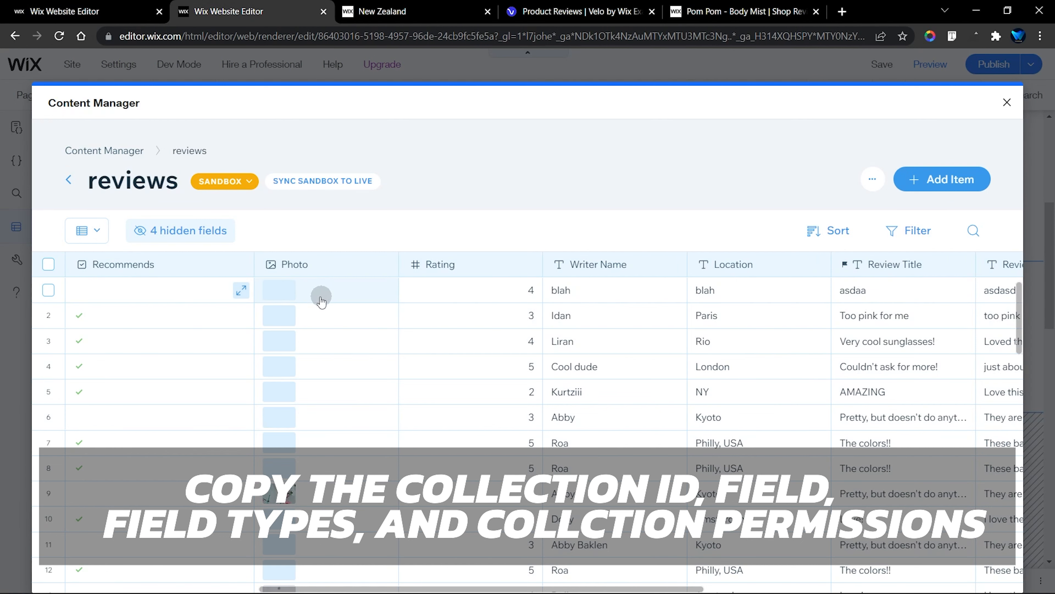
scroll(540, 308, right, 10)
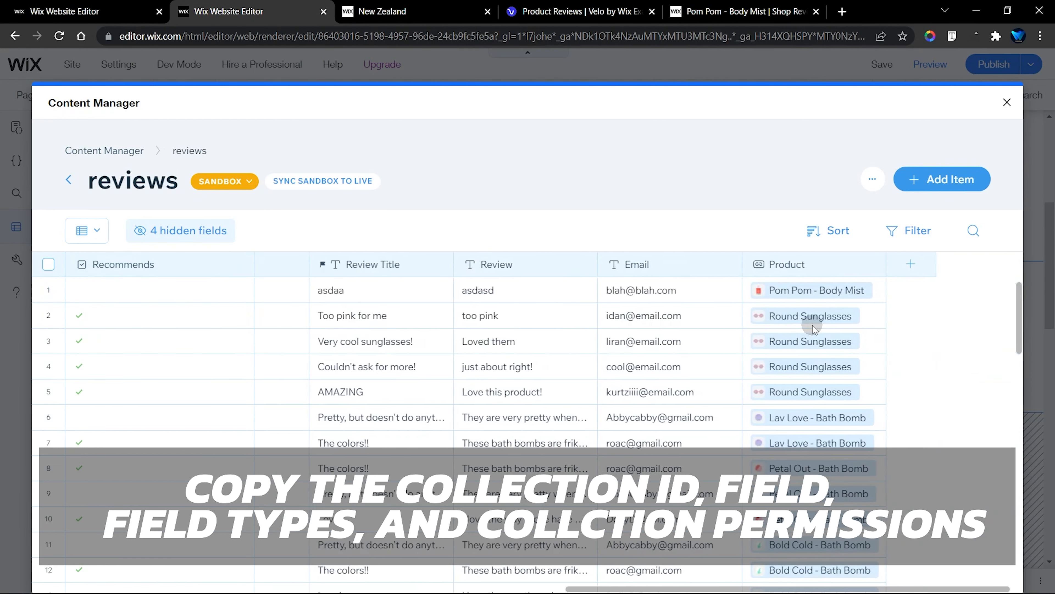
scroll(572, 315, left, 10)
click(35, 8)
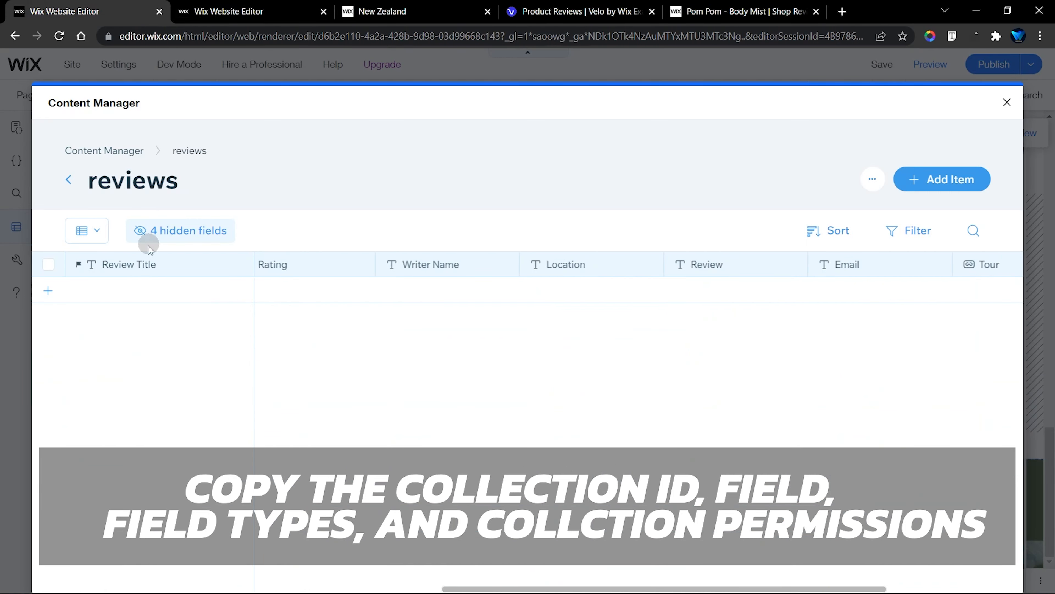
scroll(533, 290, left, 5)
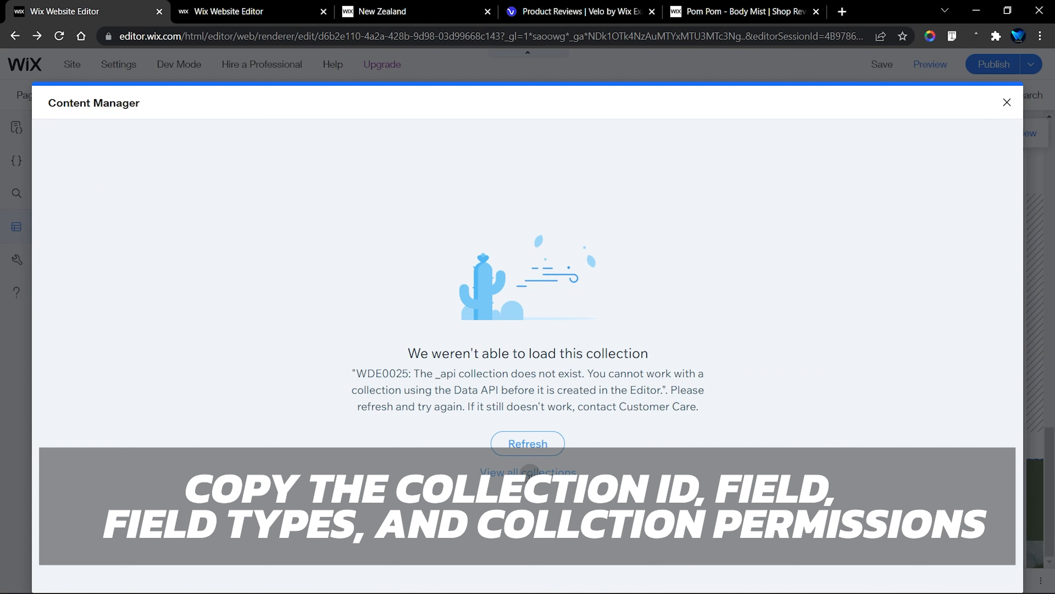
click(529, 472)
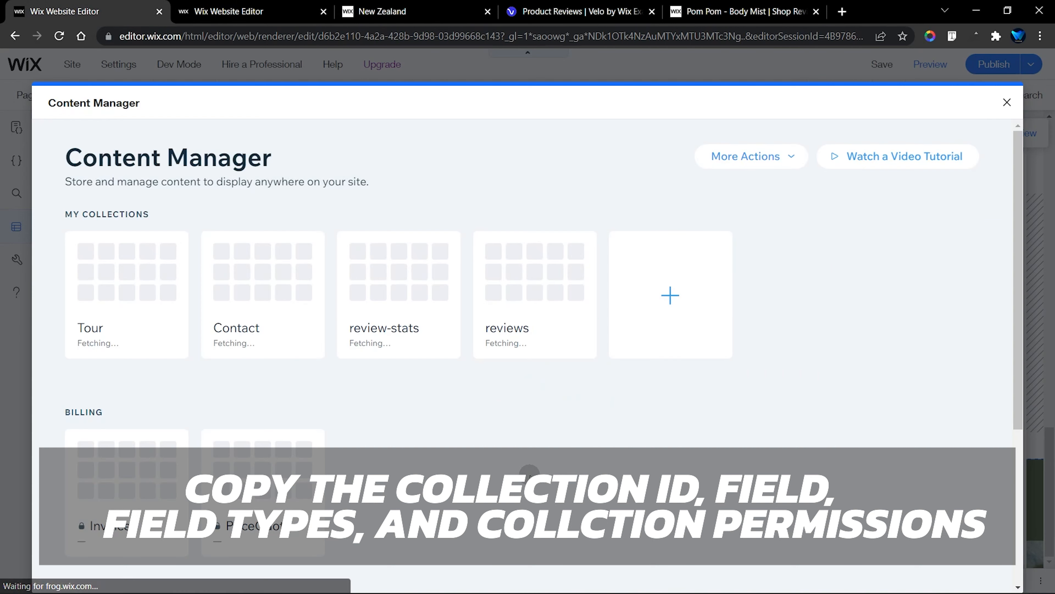
click(524, 301)
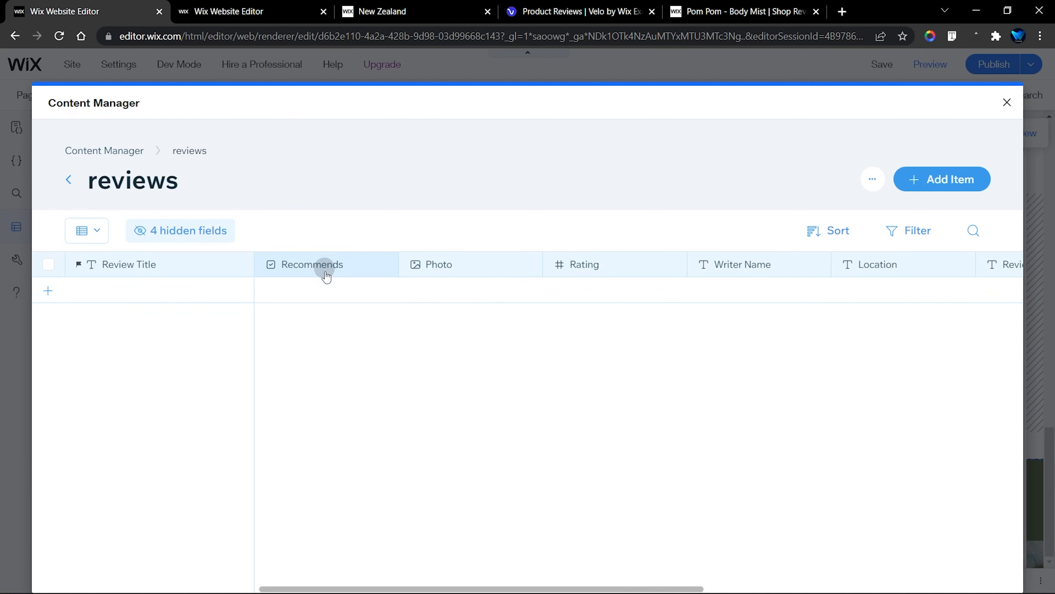
Inspect the Recommends field's name, key and available field types in the Tour site's reviews collection, leaving it unedited
click(293, 276)
click(296, 291)
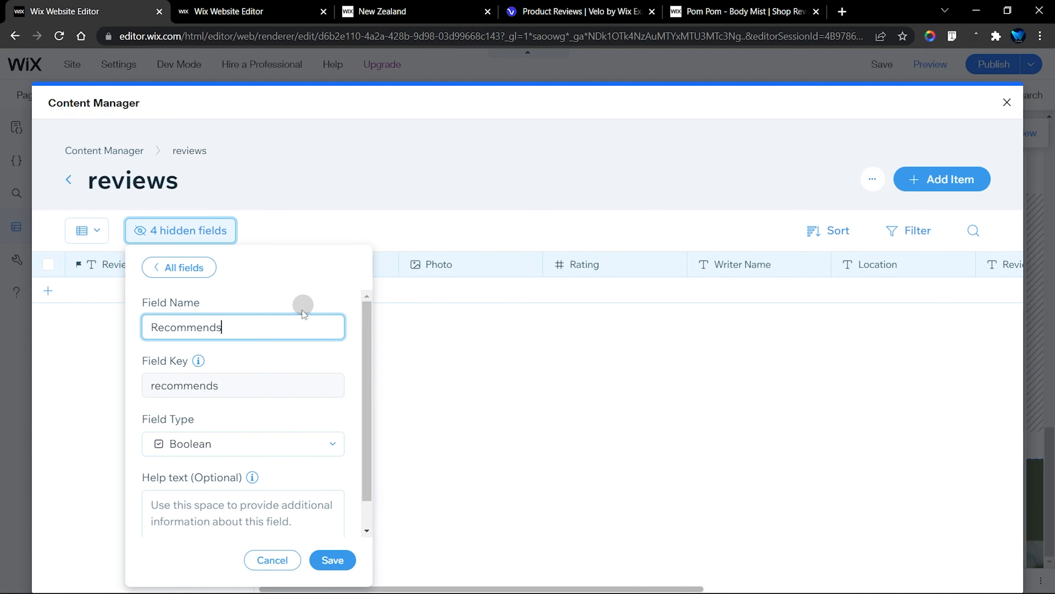
scroll(245, 391, down, 1)
click(178, 420)
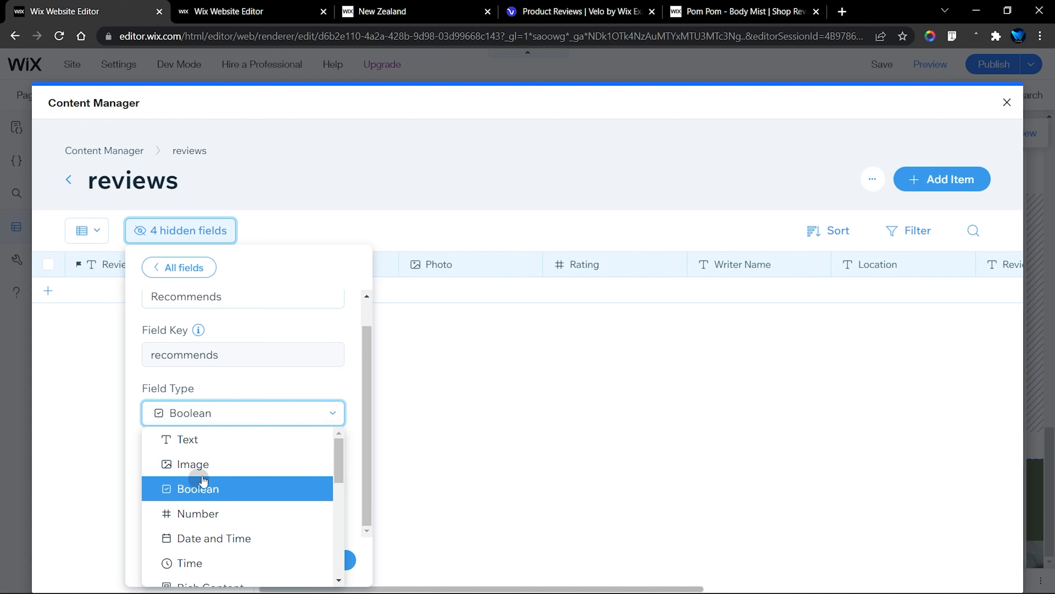
click(283, 376)
click(454, 371)
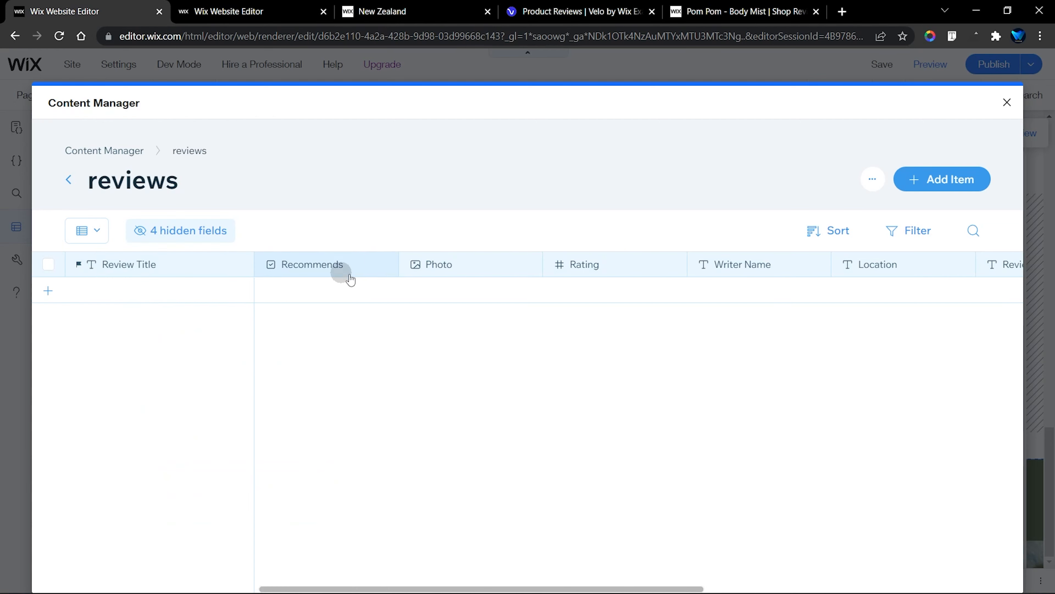
Examine the template's reviews fields through to the Product reference, and view the reviewed product on the live Pom Pom - Body Mist page
click(268, 5)
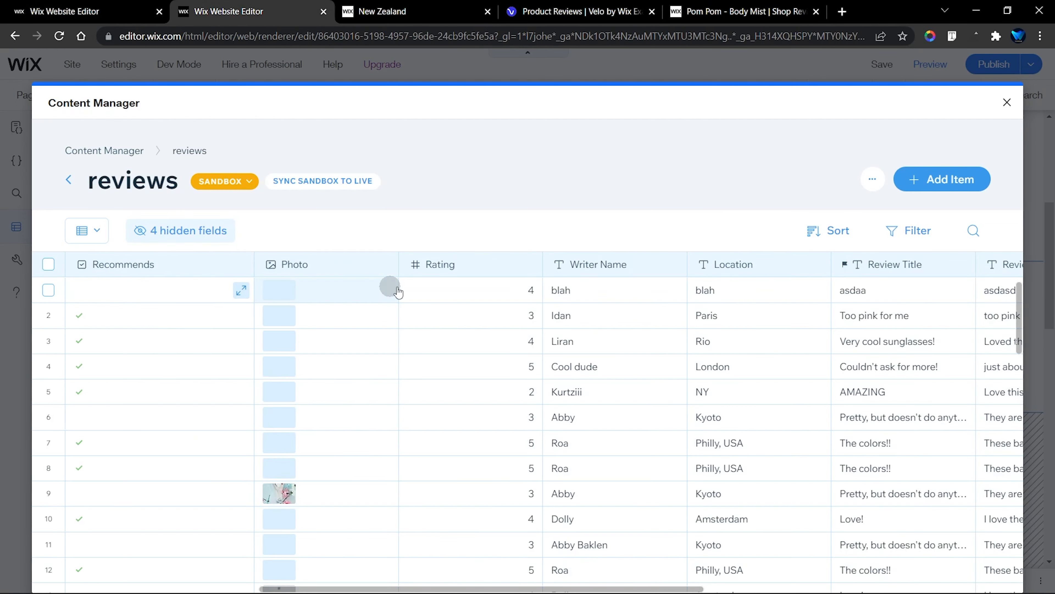
scroll(837, 281, right, 5)
scroll(837, 281, right, 4)
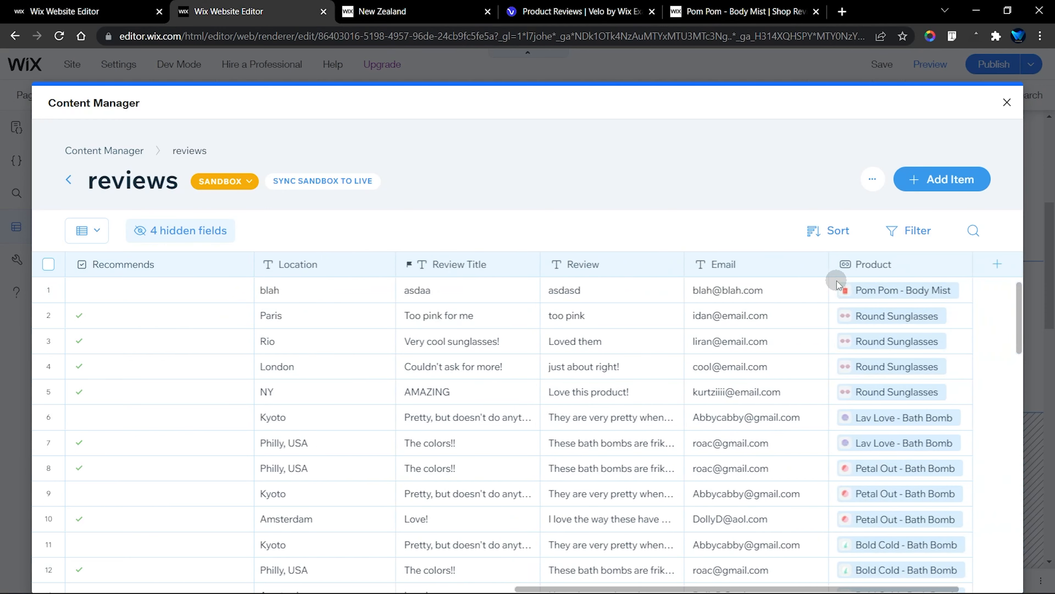
scroll(762, 303, right, 2)
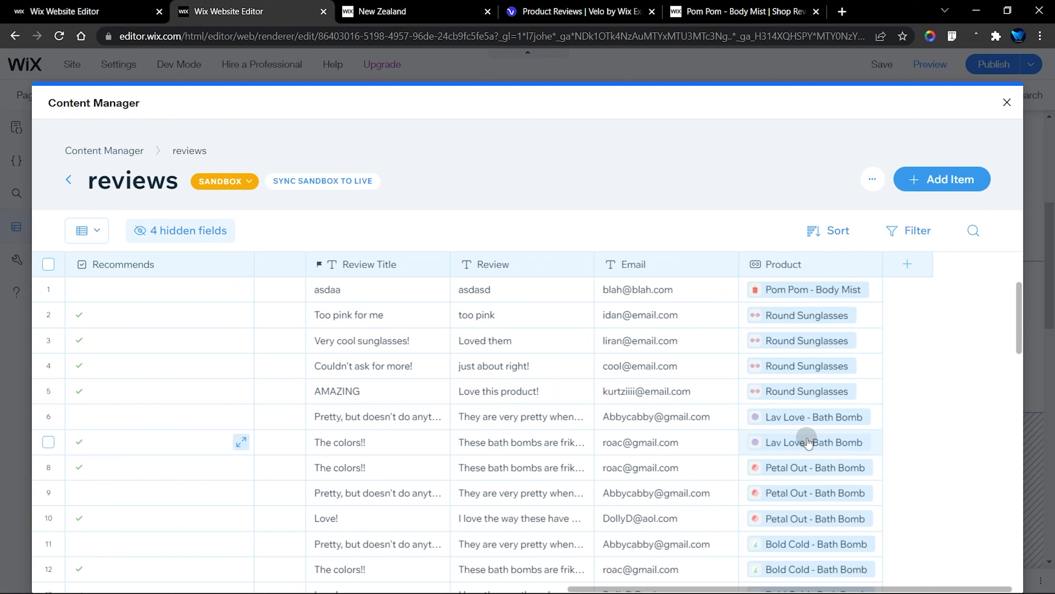
click(740, 11)
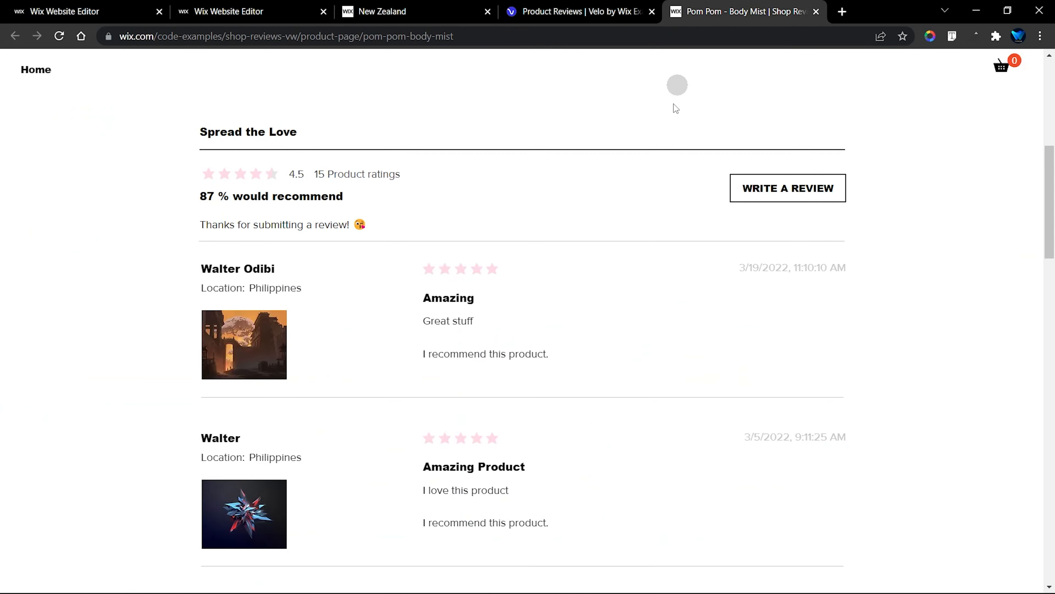
scroll(665, 207, up, 8)
Compare the template's Product reference field with the Tour field in the Tour site's reviews collection and open the Tour field's properties
click(141, 9)
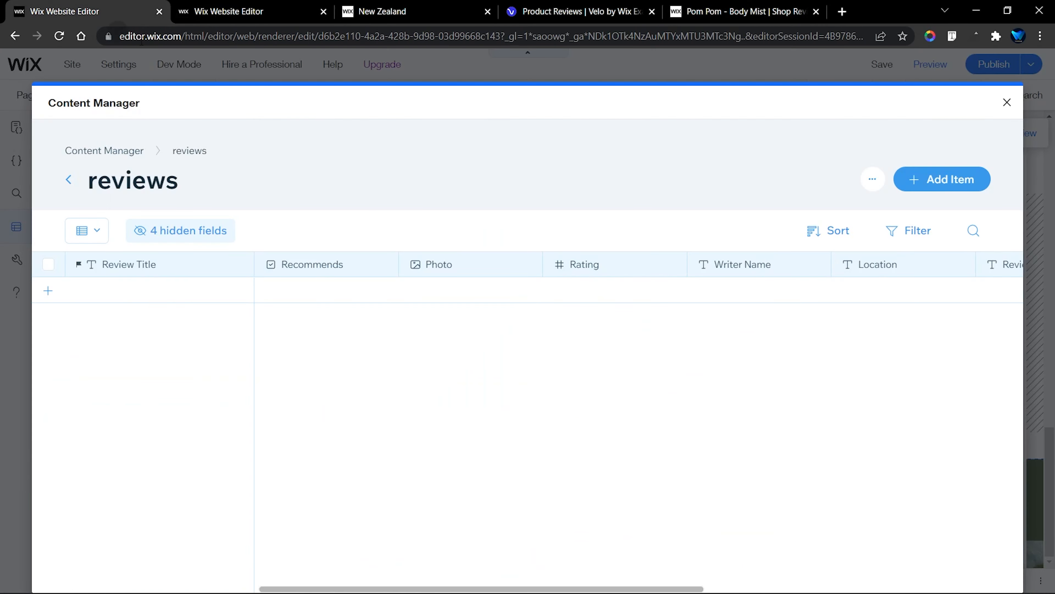
click(289, 6)
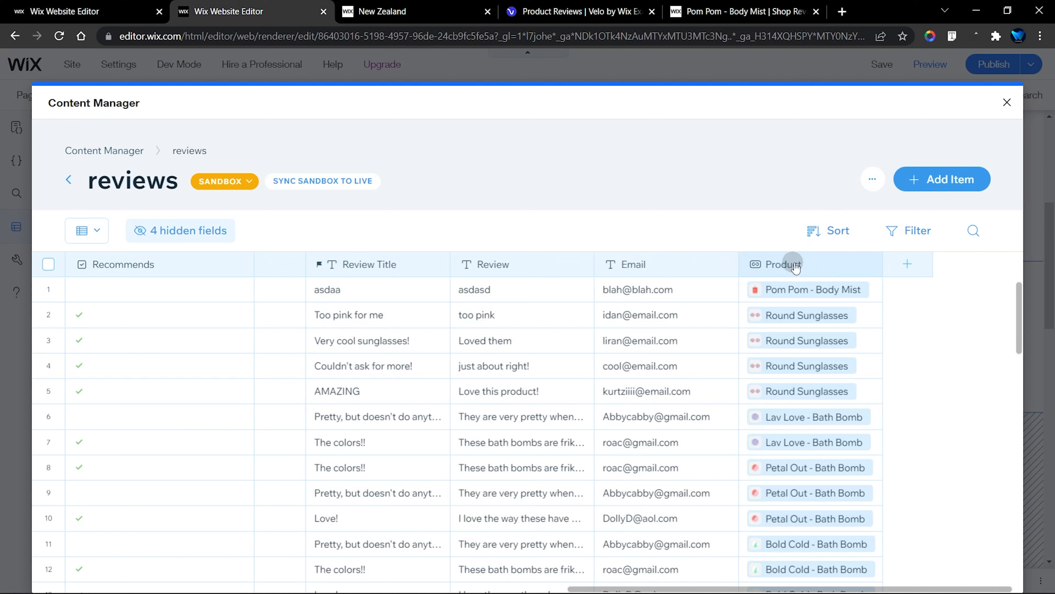
key(ctrl+shift+Tab)
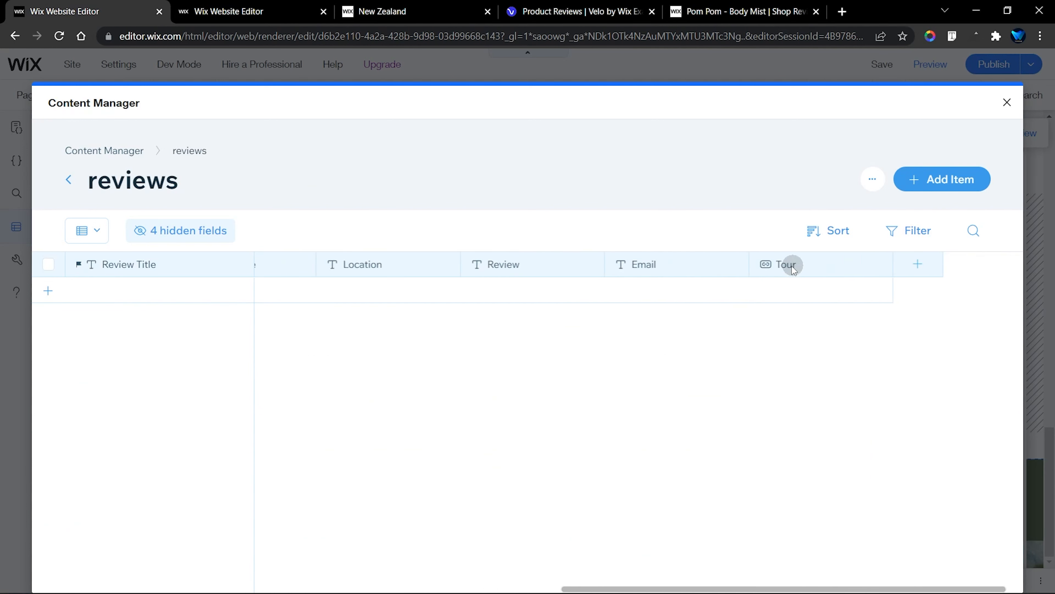
click(858, 265)
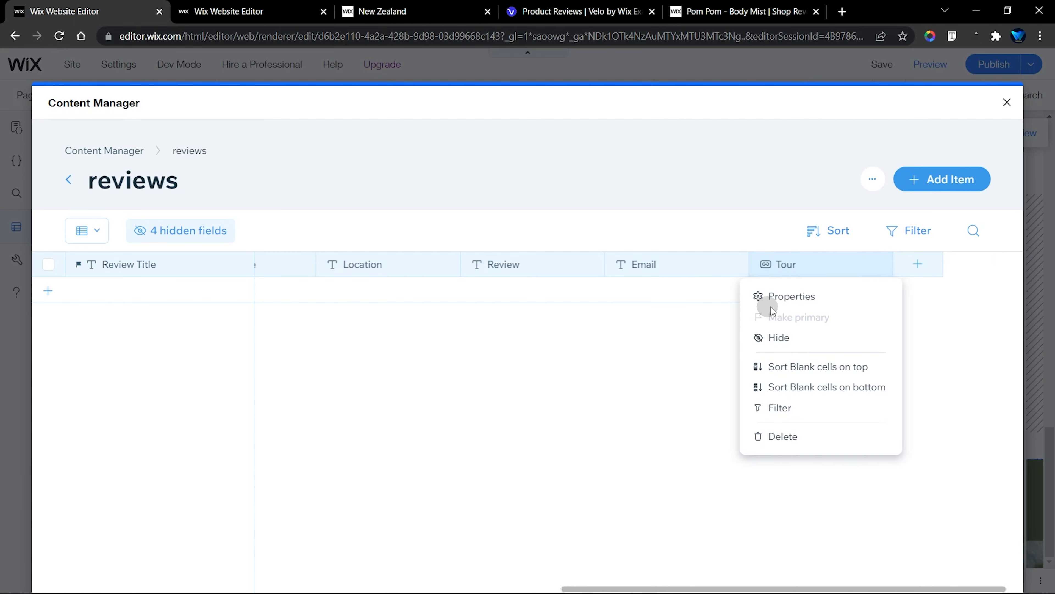
click(789, 296)
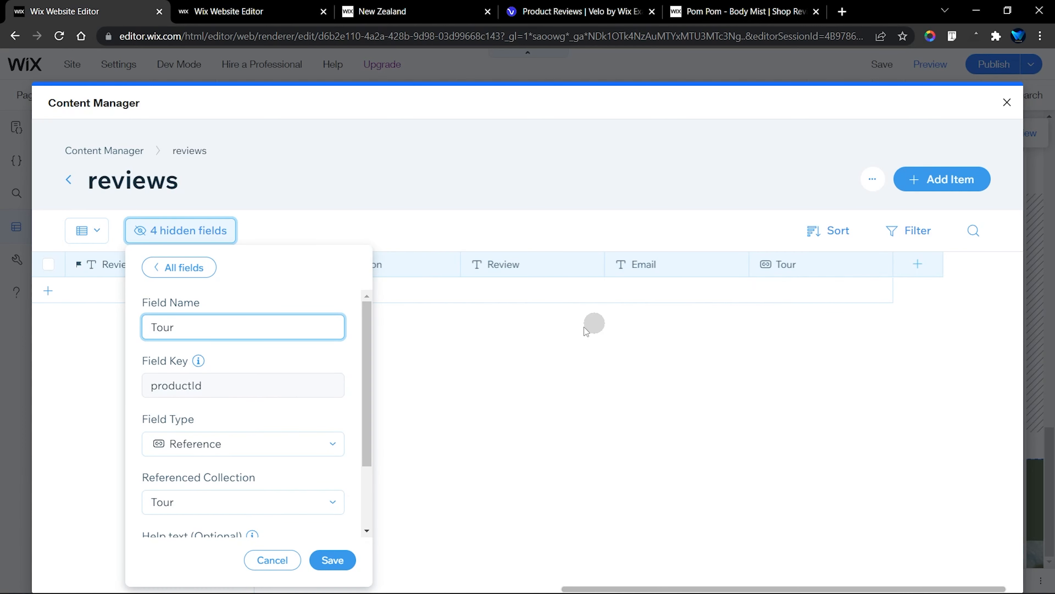
Compare the Tour field's key with the template's Product field key in the reviews collections, and copy the template's key productId
click(221, 389)
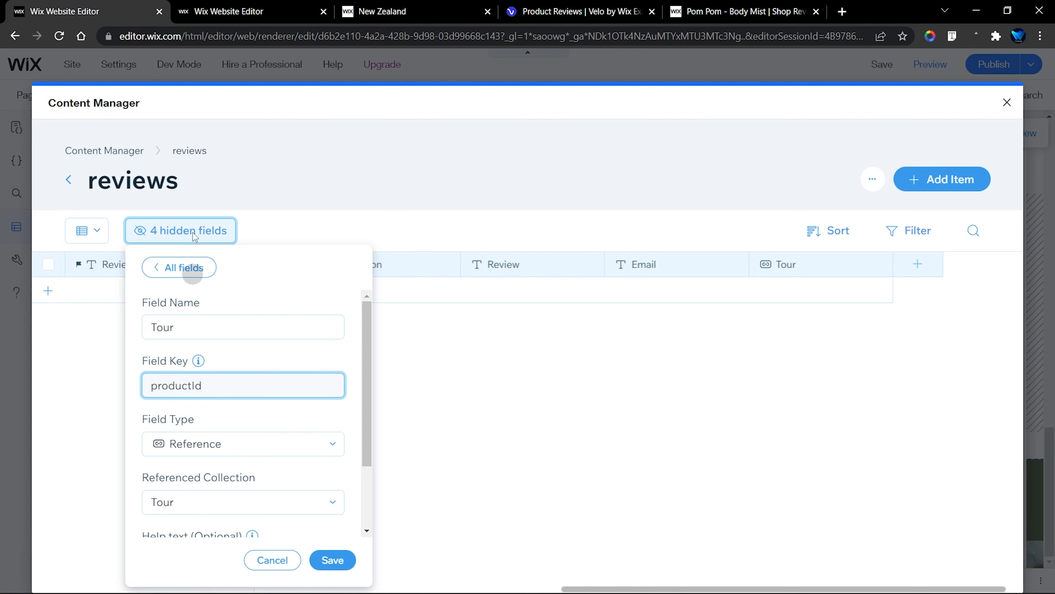
click(243, 19)
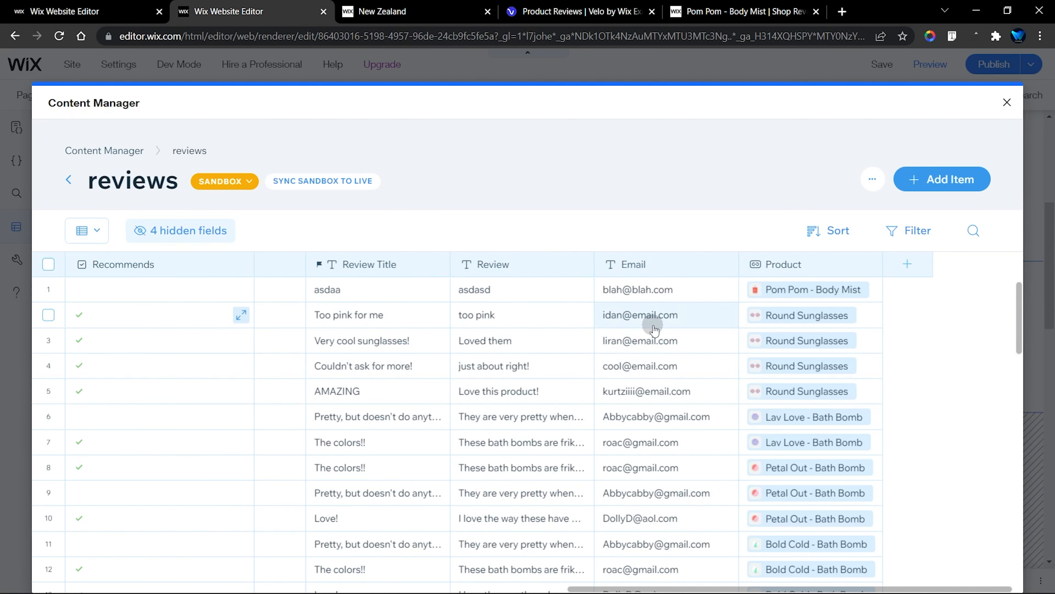
click(180, 230)
double_click(161, 385)
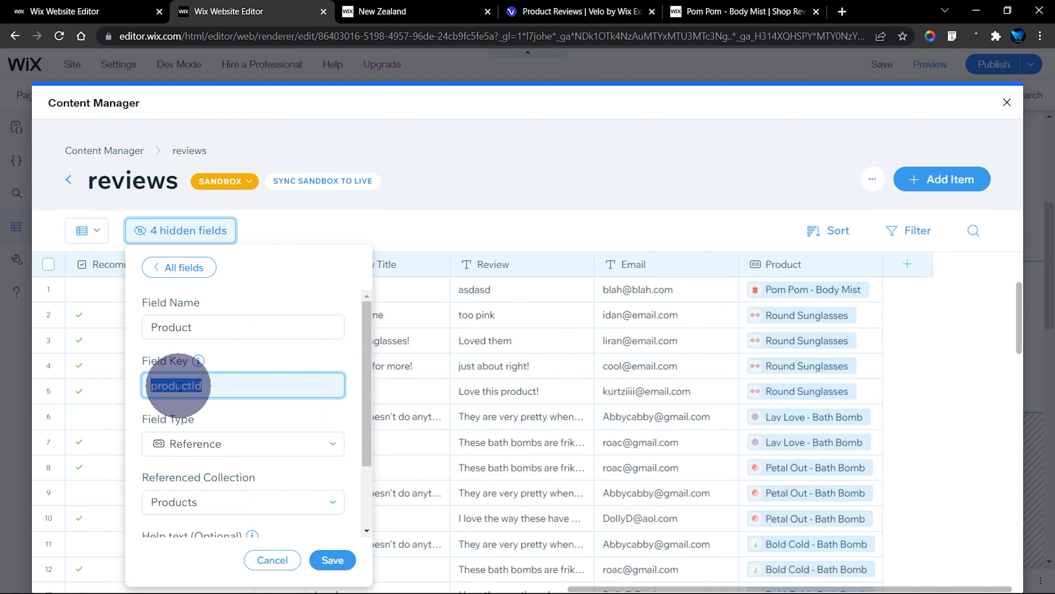
right_click(179, 385)
click(209, 393)
Try to add a text field named productId with the field key productId to the Tour site's reviews collection
click(153, 3)
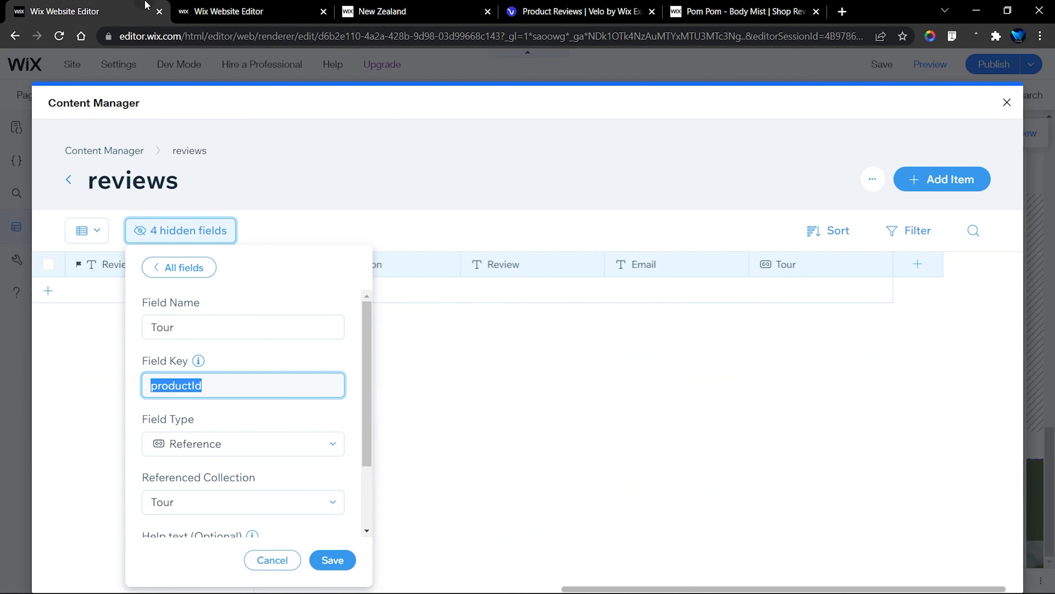
click(585, 434)
click(920, 268)
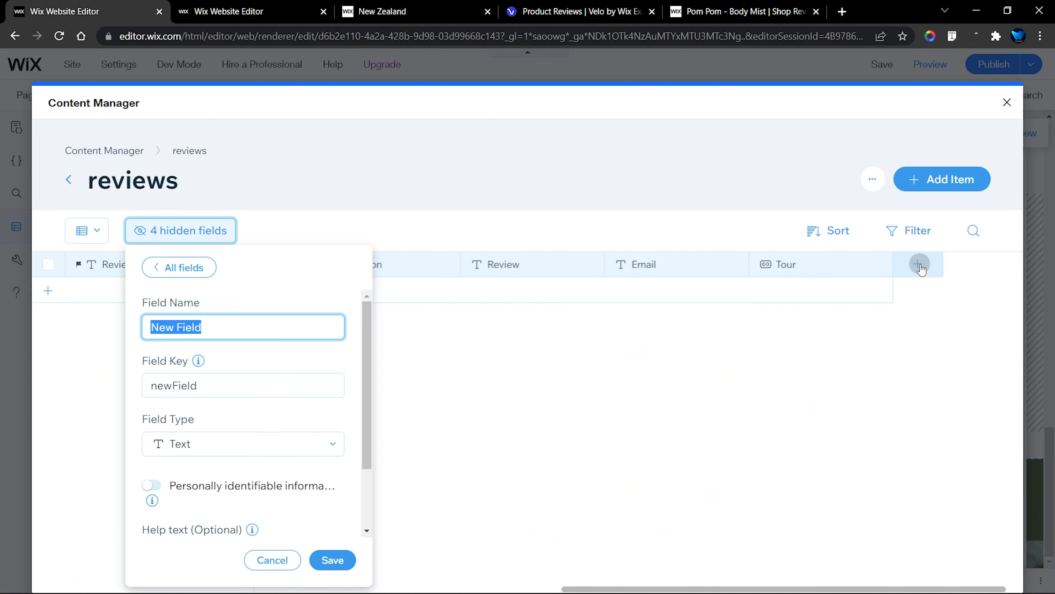
key(ctrl+v)
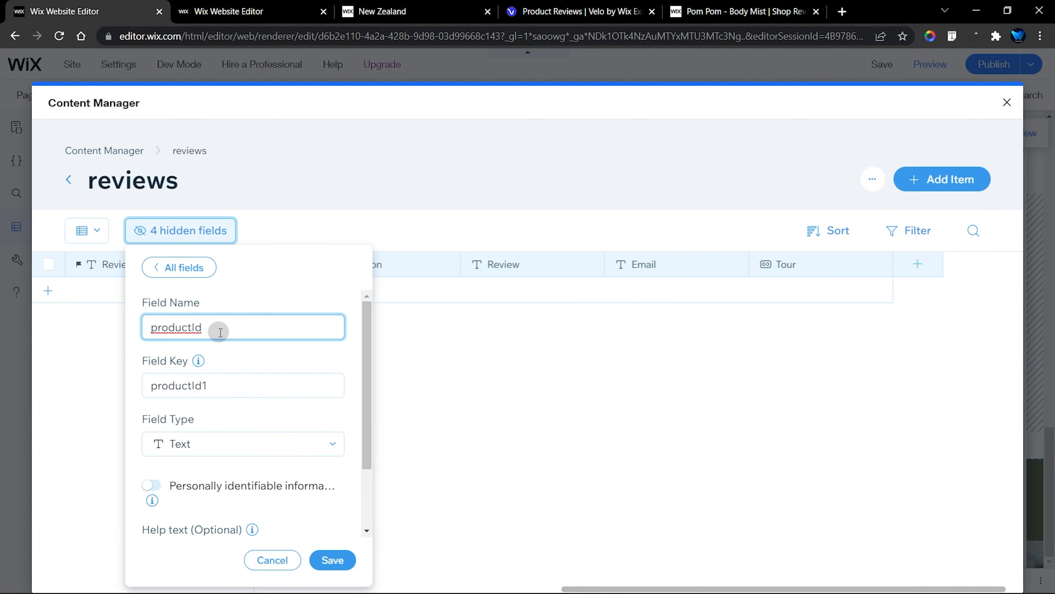
click(222, 385)
double_click(224, 385)
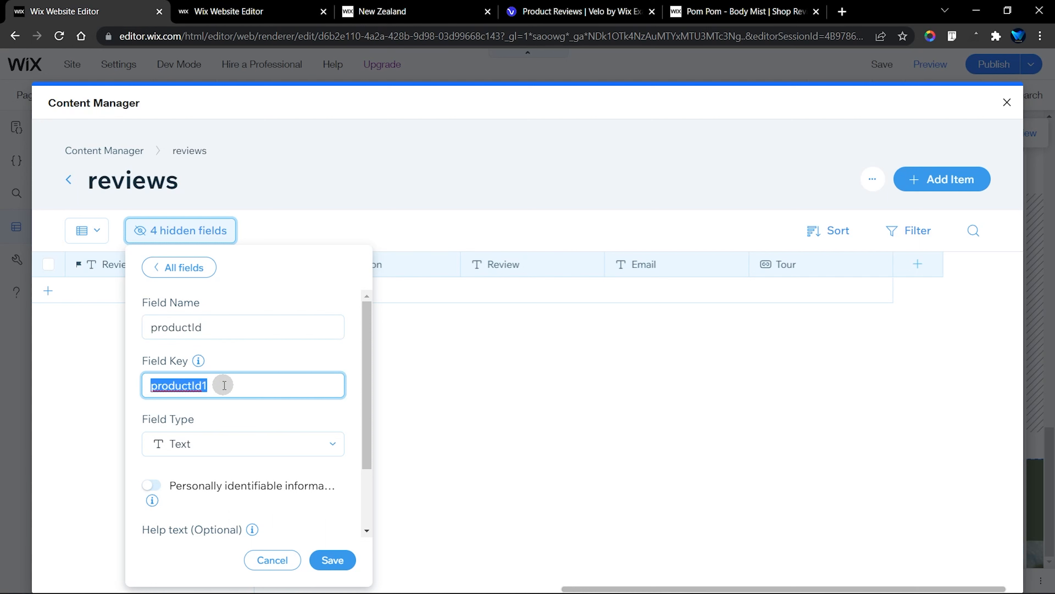
key(ctrl+v)
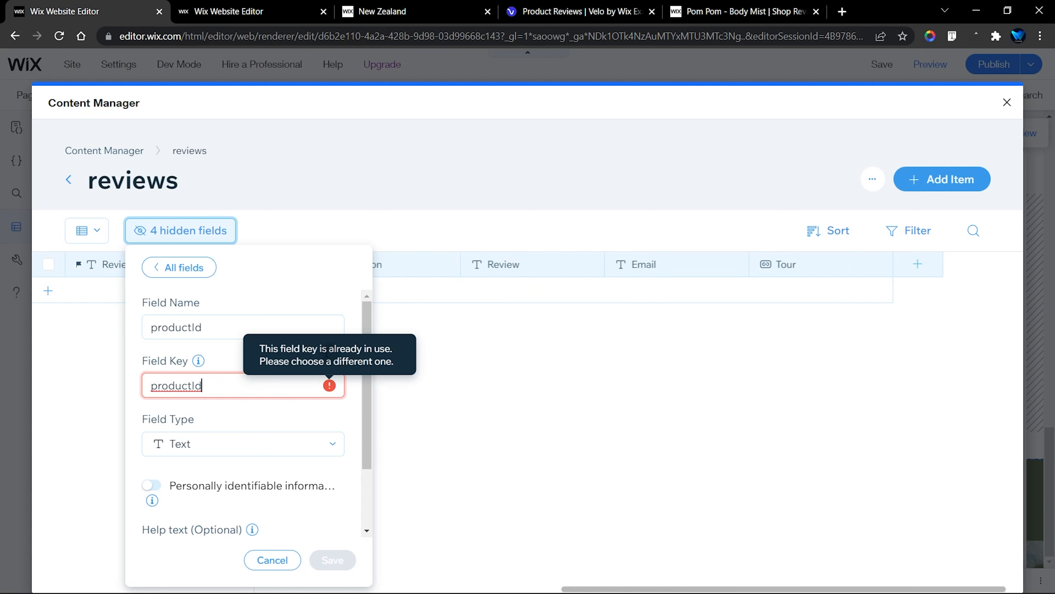
click(231, 332)
double_click(226, 331)
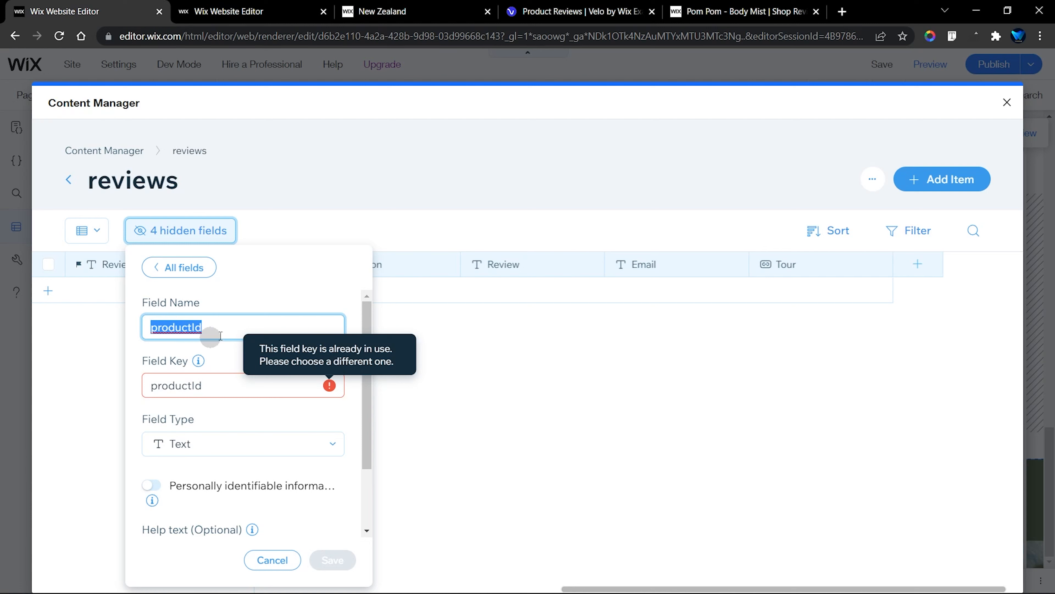
click(272, 560)
click(595, 482)
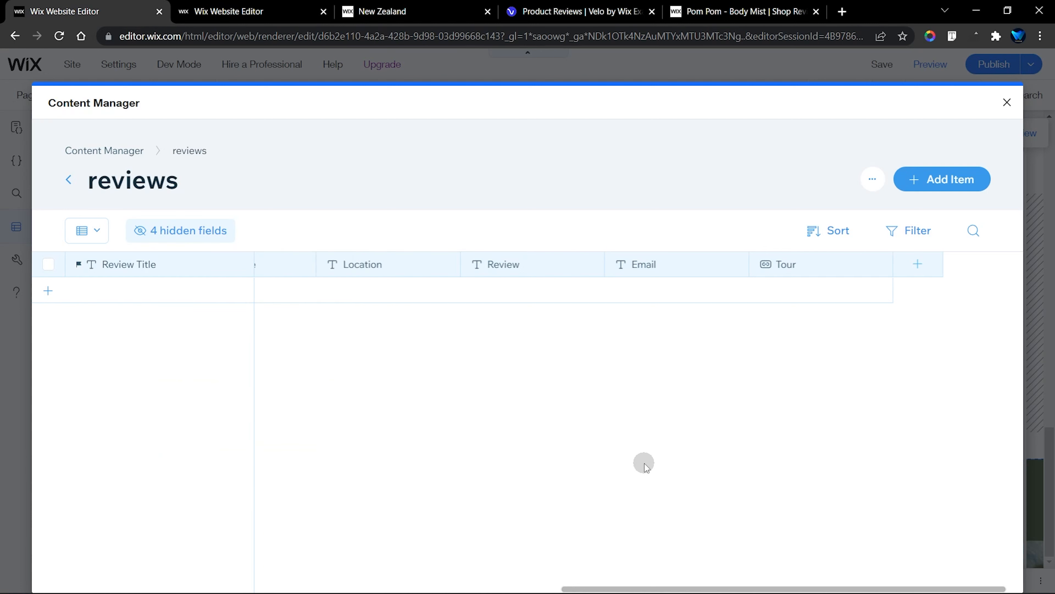
Close the Tour site's reviews collection and the databases list, and return to the Tour page's review section
scroll(645, 451, left, 7)
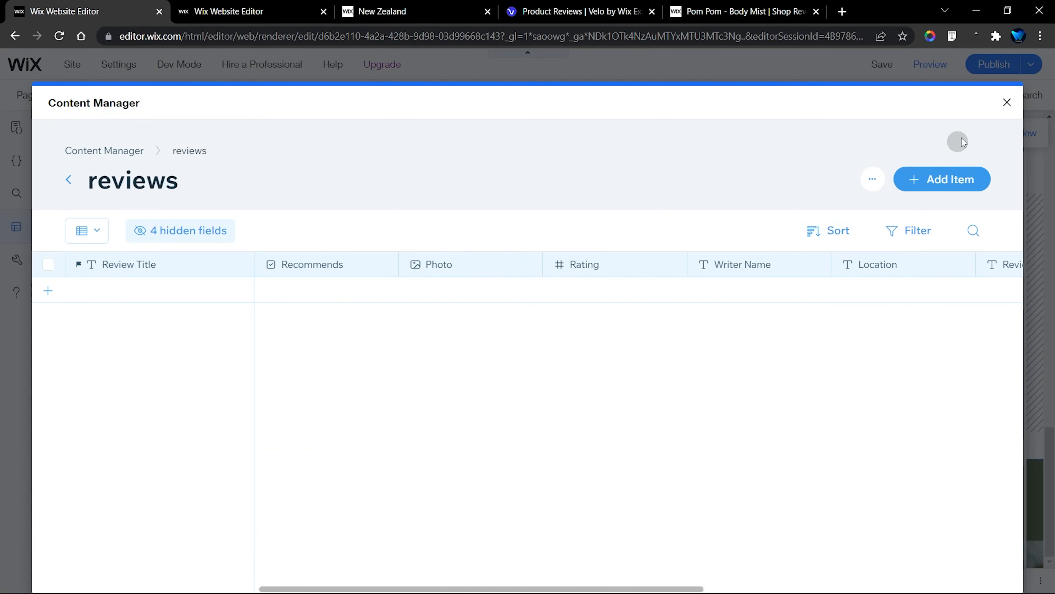
click(1007, 102)
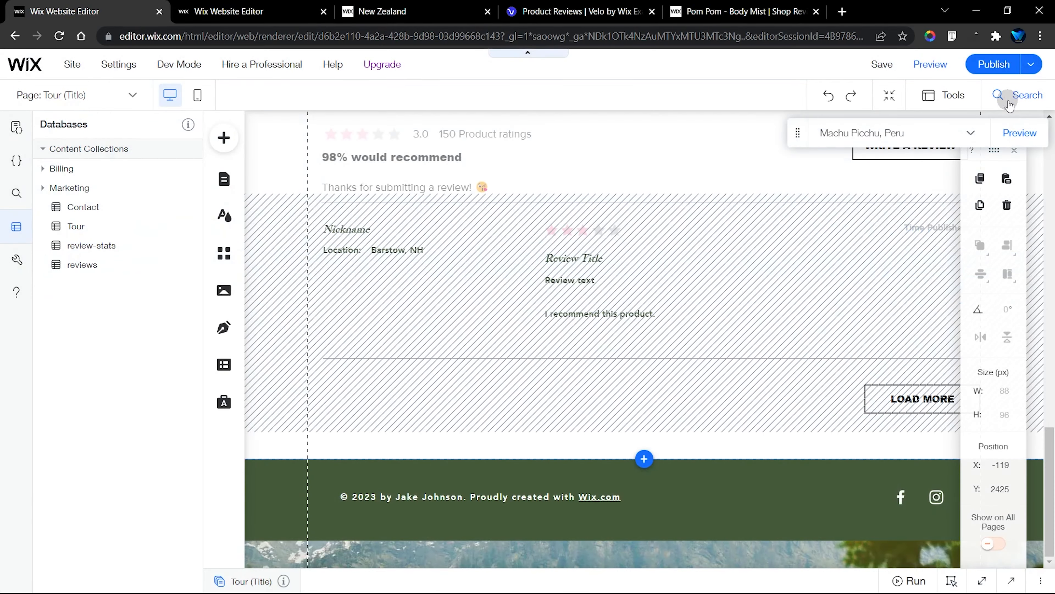
click(16, 233)
scroll(528, 333, up, 8)
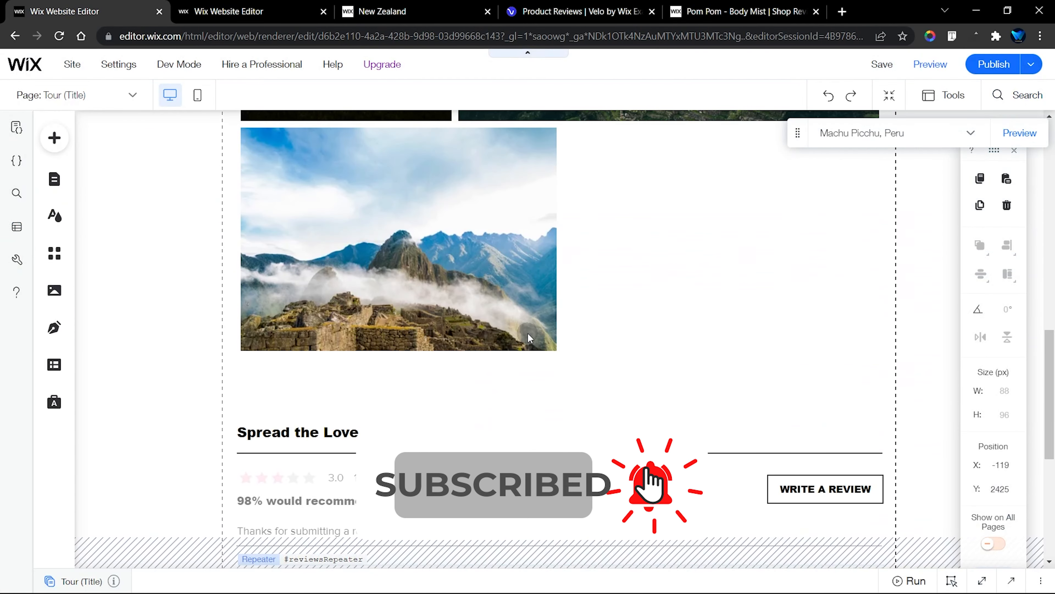
scroll(443, 388, down, 3)
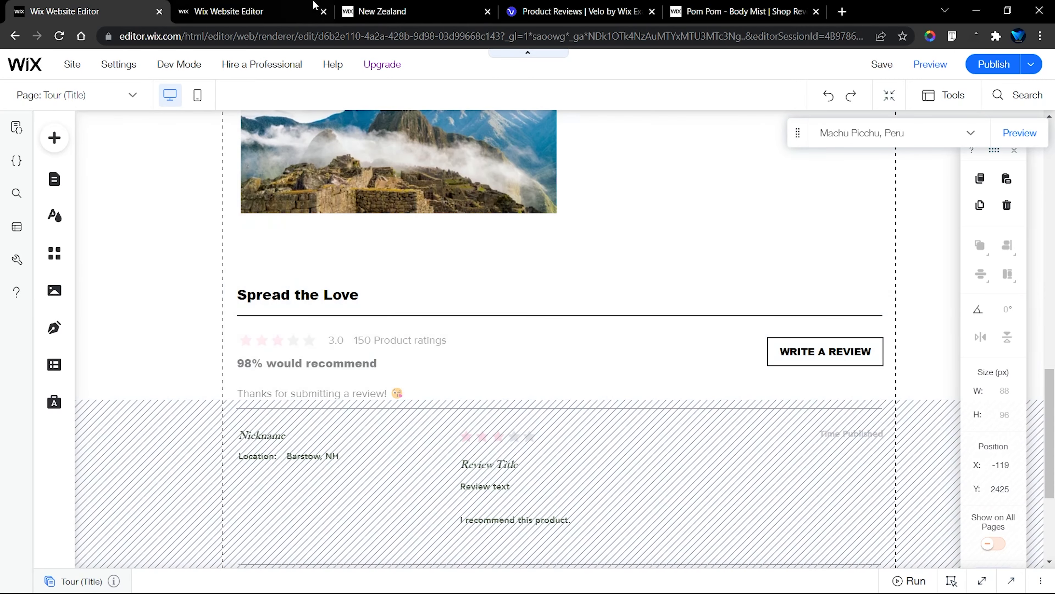
Switch to the template site, close its reviews collection and list the site's lightboxes
click(295, 5)
click(616, 206)
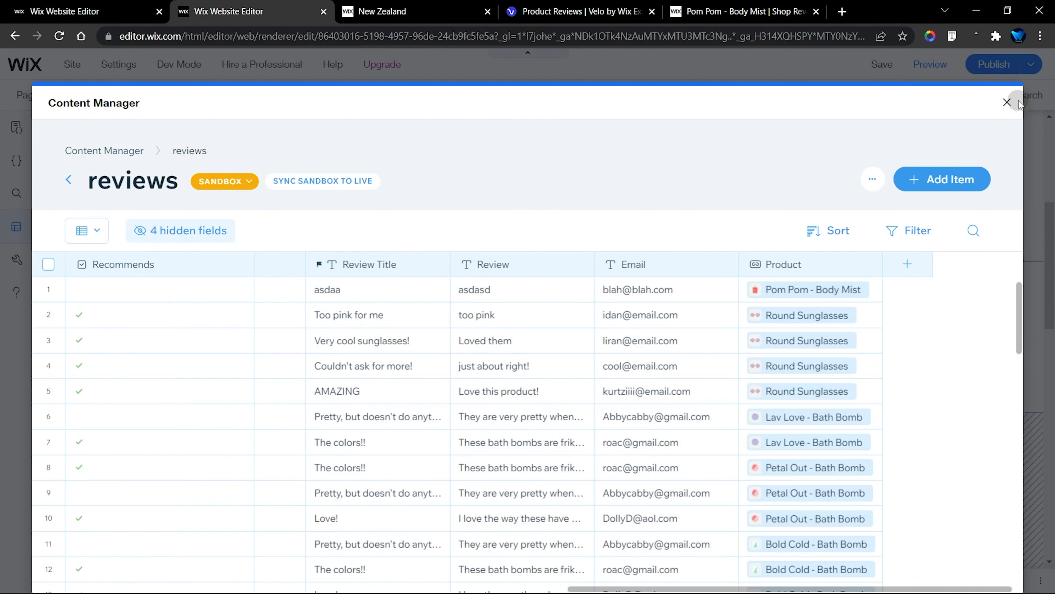
click(1008, 102)
click(16, 227)
click(55, 179)
click(116, 217)
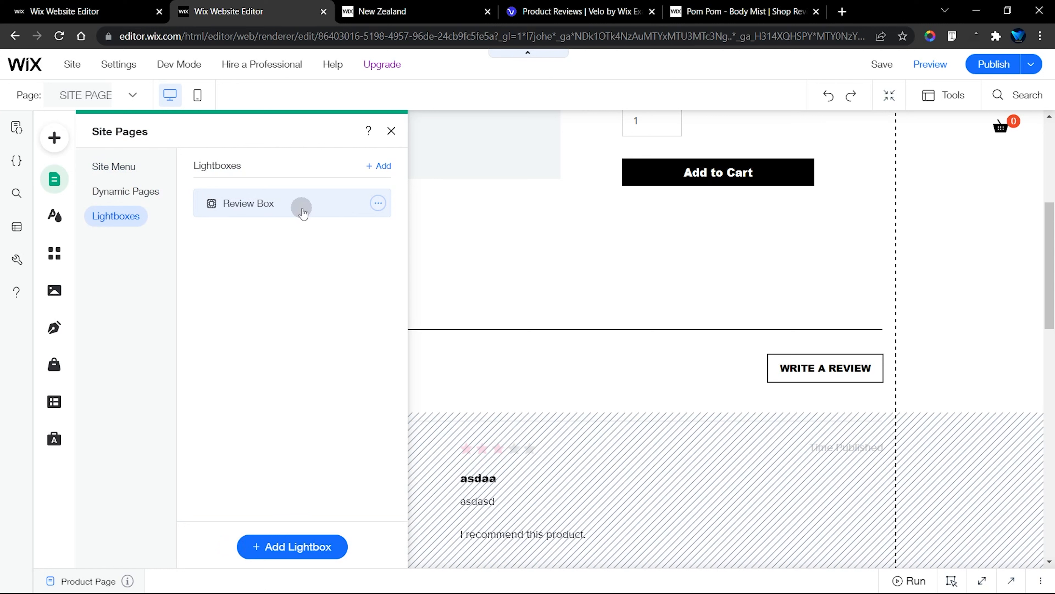
Open the template's Review Box lightbox for editing and select the container box around its Write a Review form
click(235, 207)
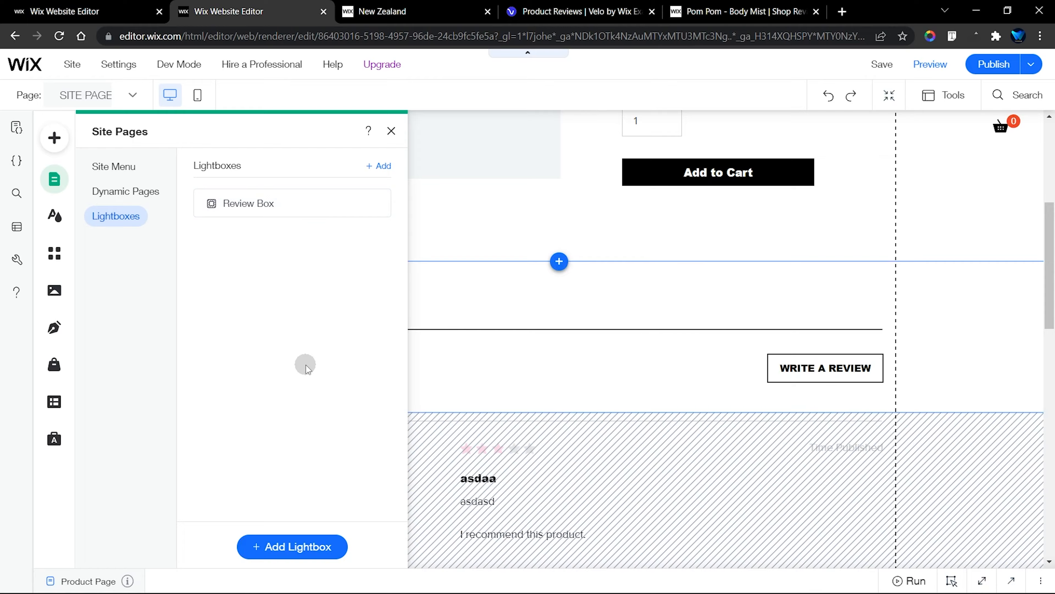
click(287, 203)
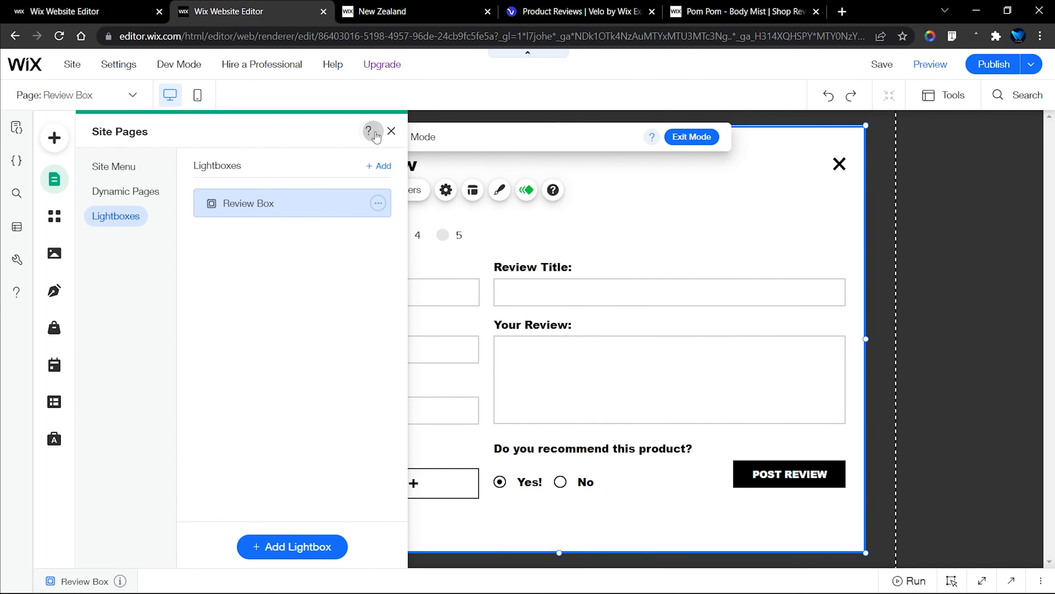
click(391, 131)
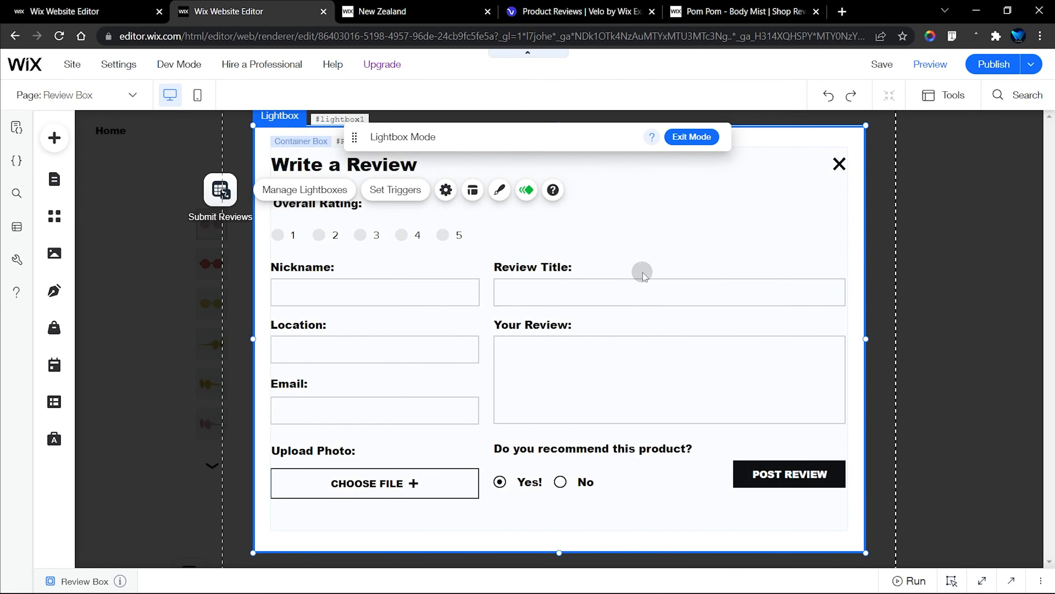
click(807, 157)
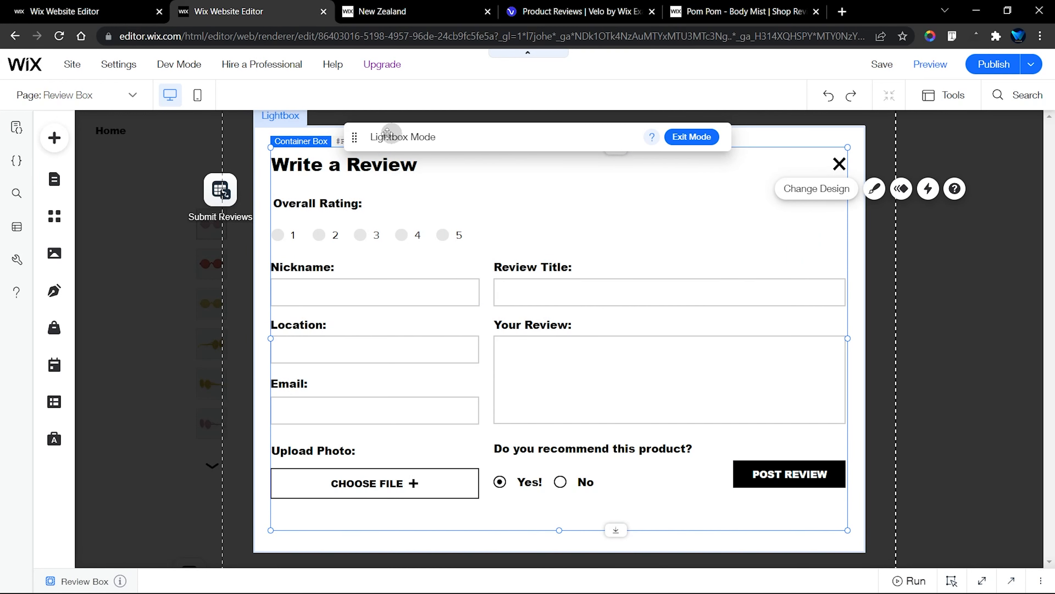
Copy the template's ReviewBox container with the Write a Review form, and switch to the Tour site's editor
drag(354, 135, 562, 132)
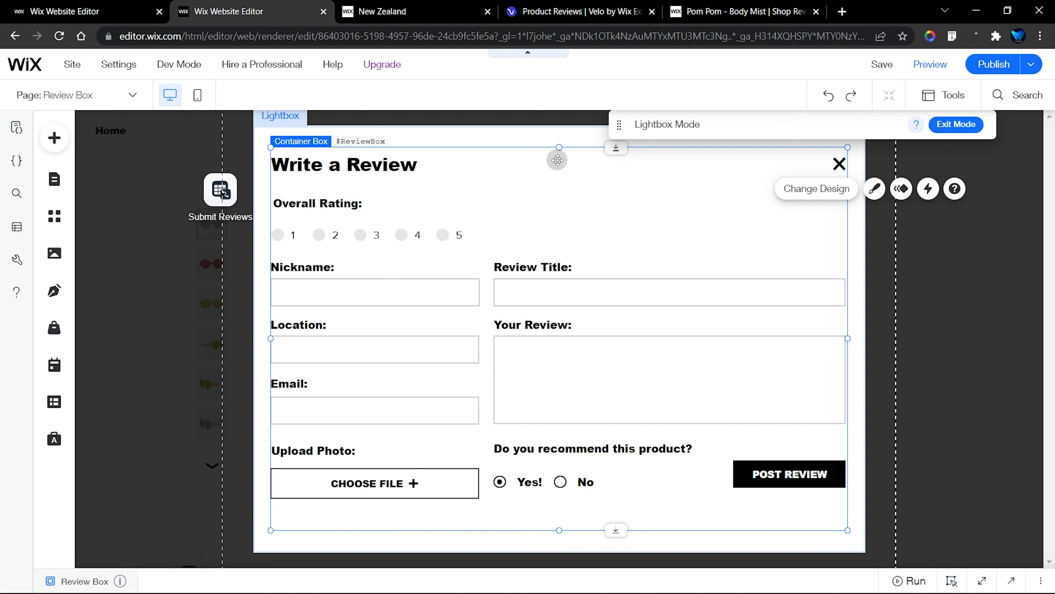
right_click(680, 157)
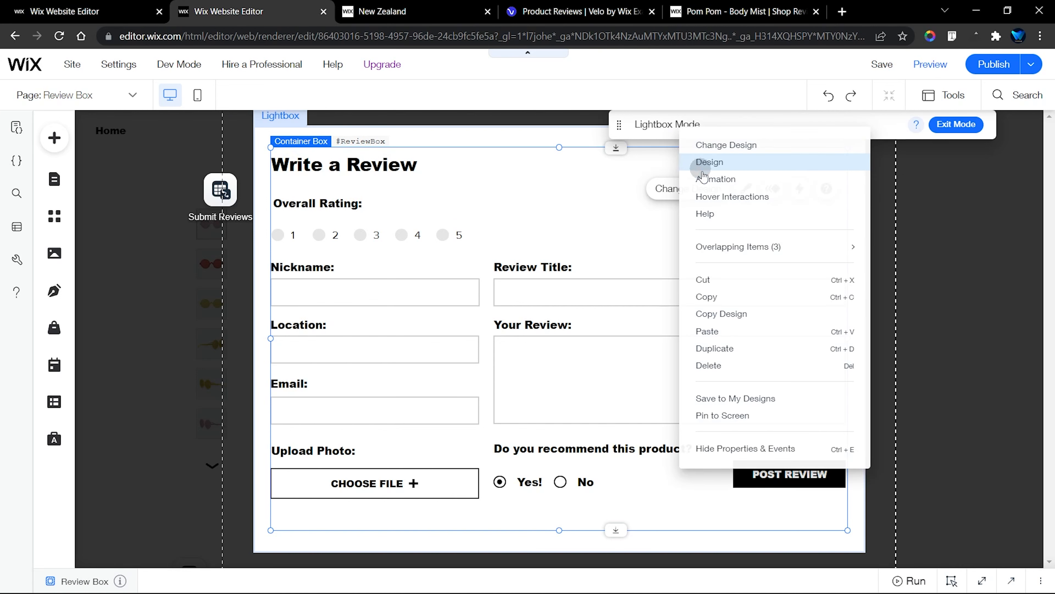
click(712, 296)
click(104, 12)
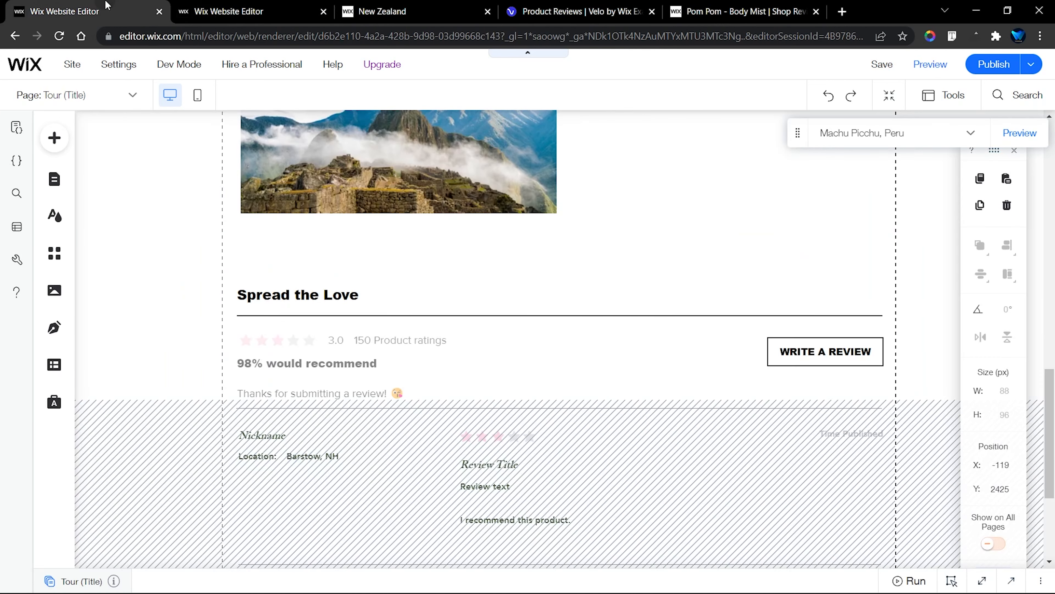
Add the Announcements (We're Back!) welcome lightbox to the Tour site and dismiss its page connection settings
click(54, 180)
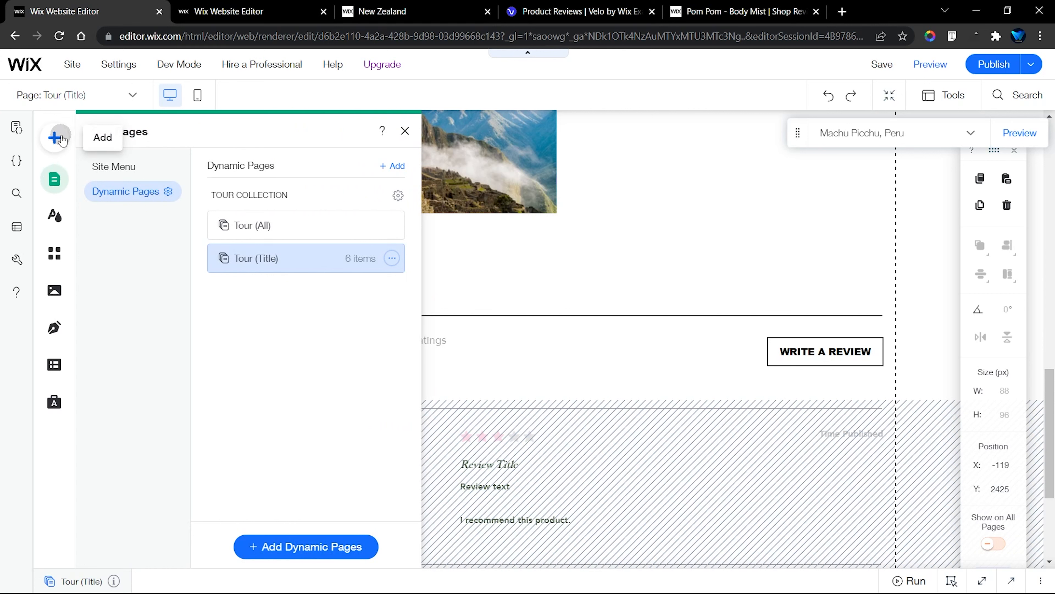
click(54, 142)
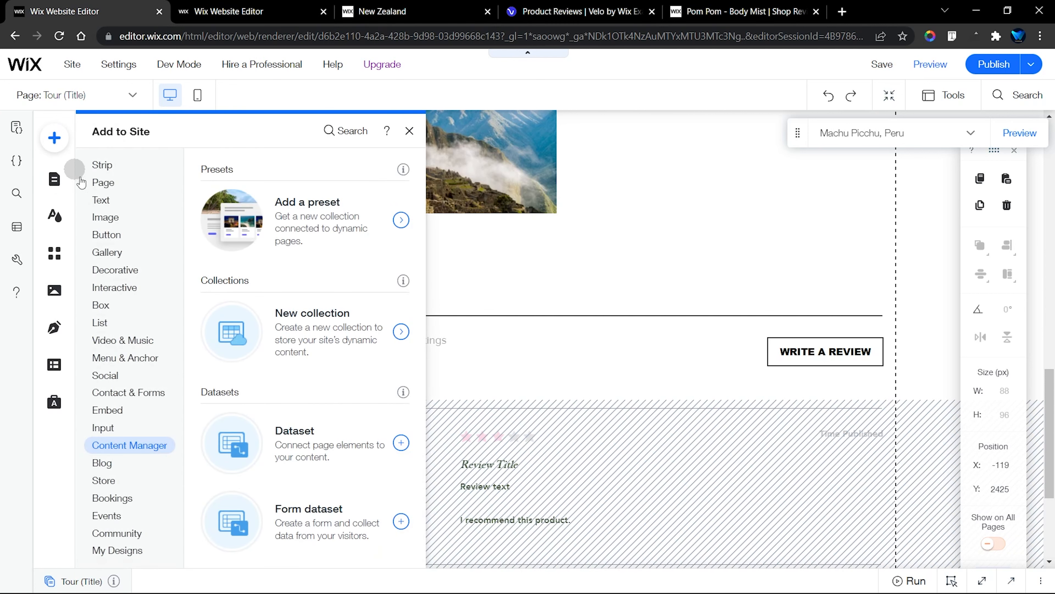
click(120, 289)
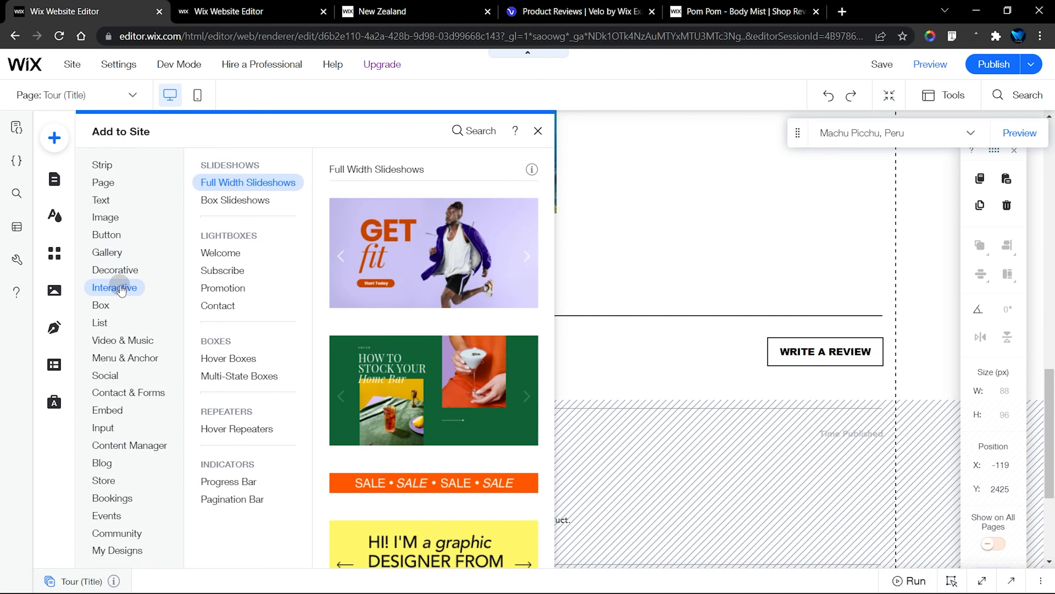
click(231, 253)
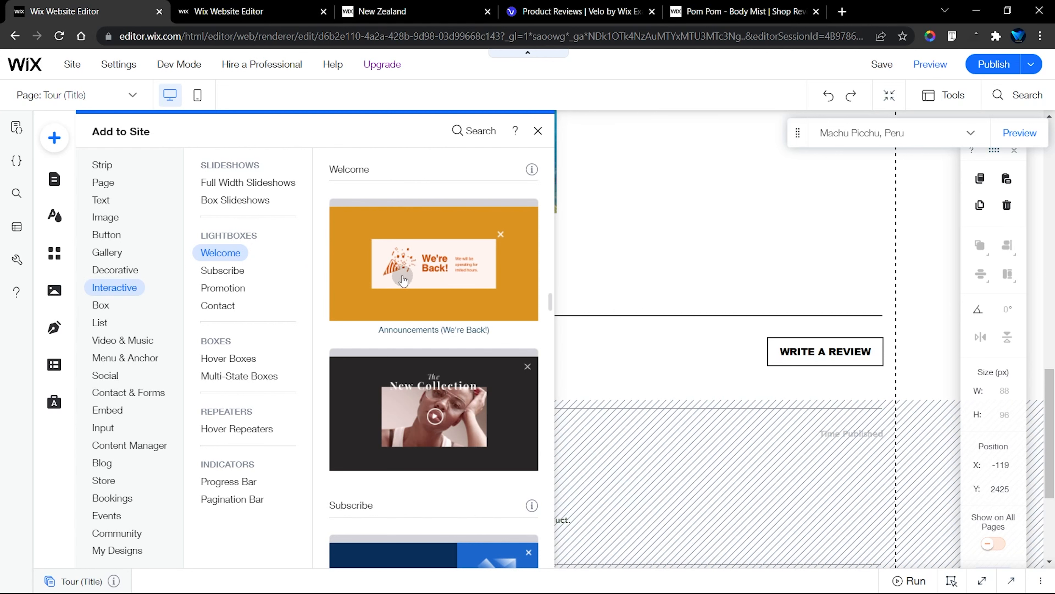
click(428, 263)
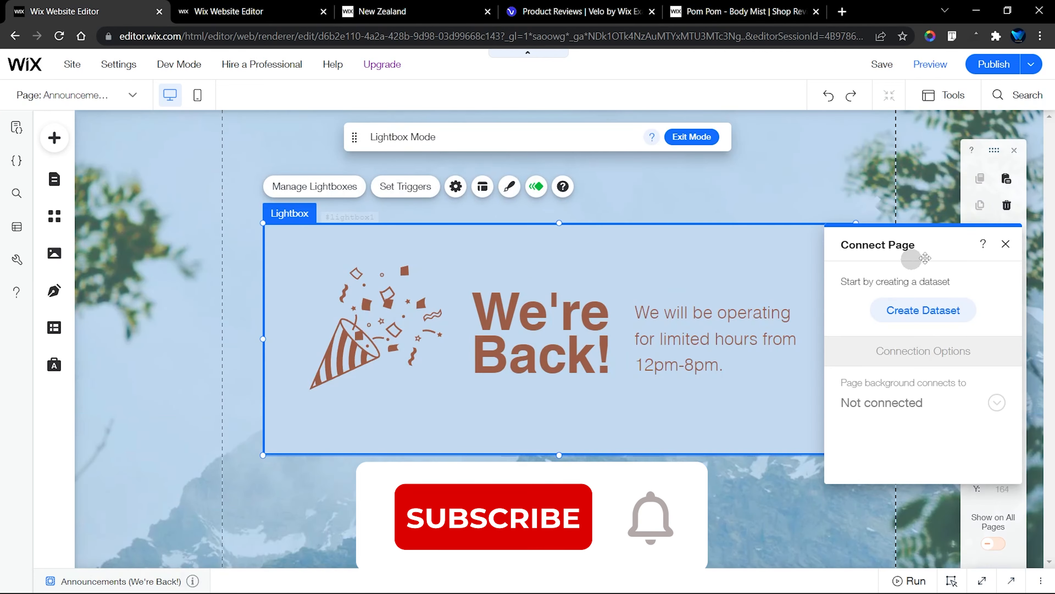
click(1005, 245)
Delete the We're Back! heading, the limited hours text and the party popper vector art from the new lightbox
click(493, 332)
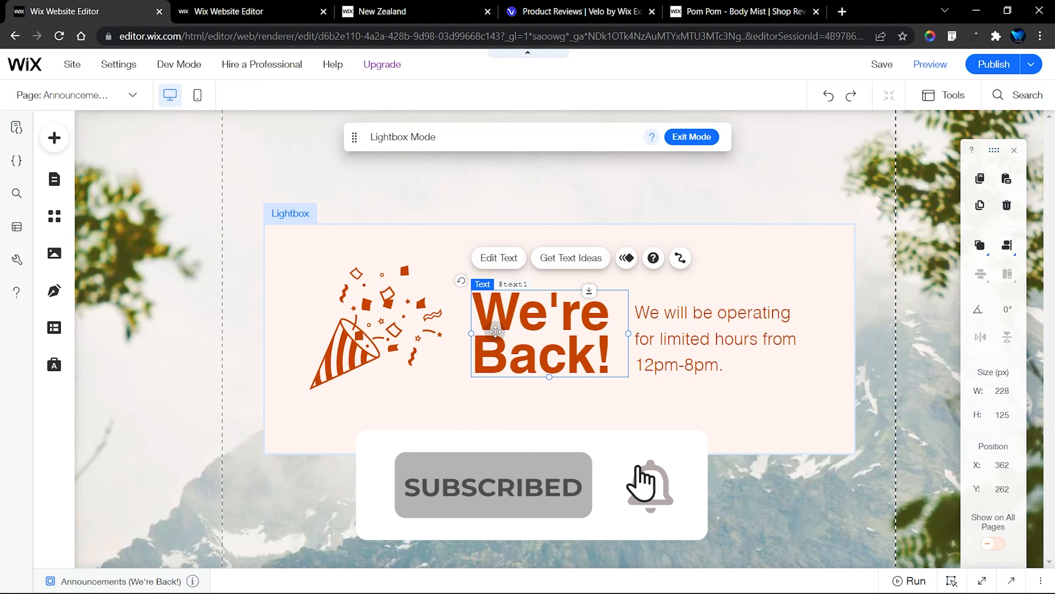
key(Delete)
click(639, 338)
key(Delete)
click(374, 317)
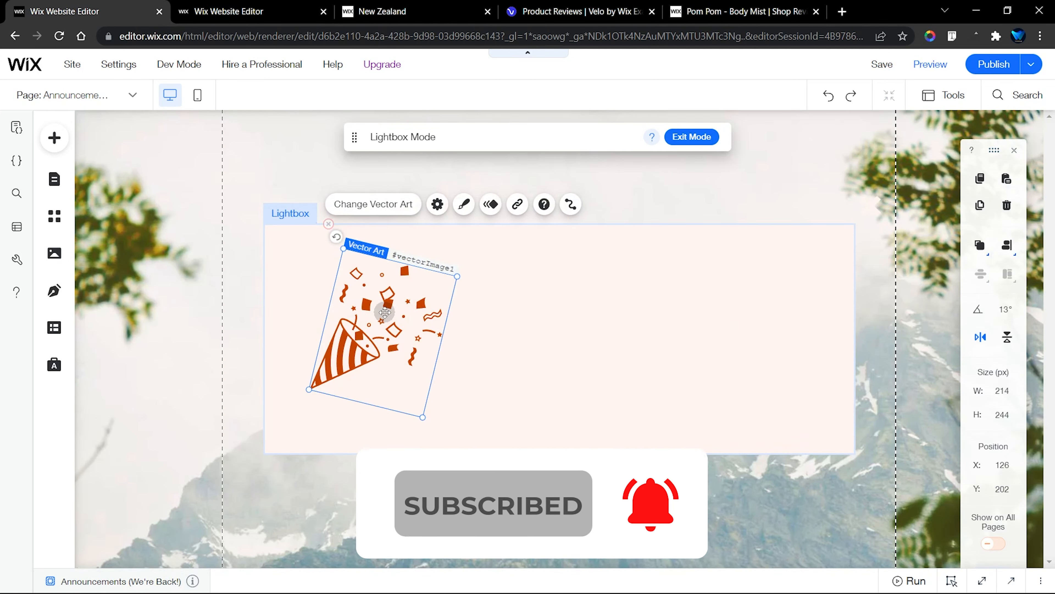
key(Delete)
Extend the emptied lightbox to about 678 px high and paste the copied Write a Review container into it
drag(557, 455, 557, 590)
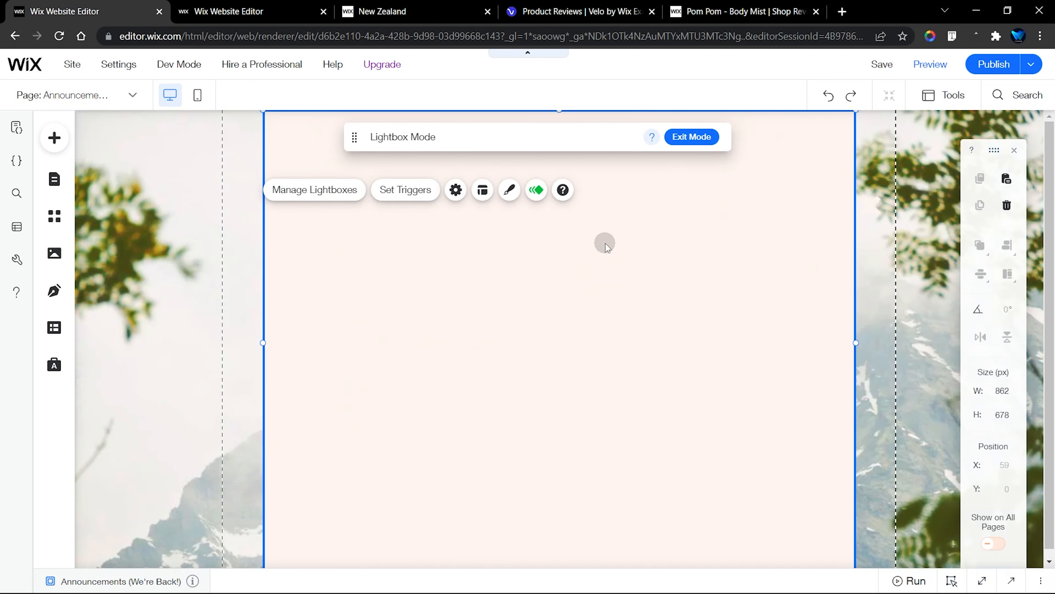
right_click(410, 242)
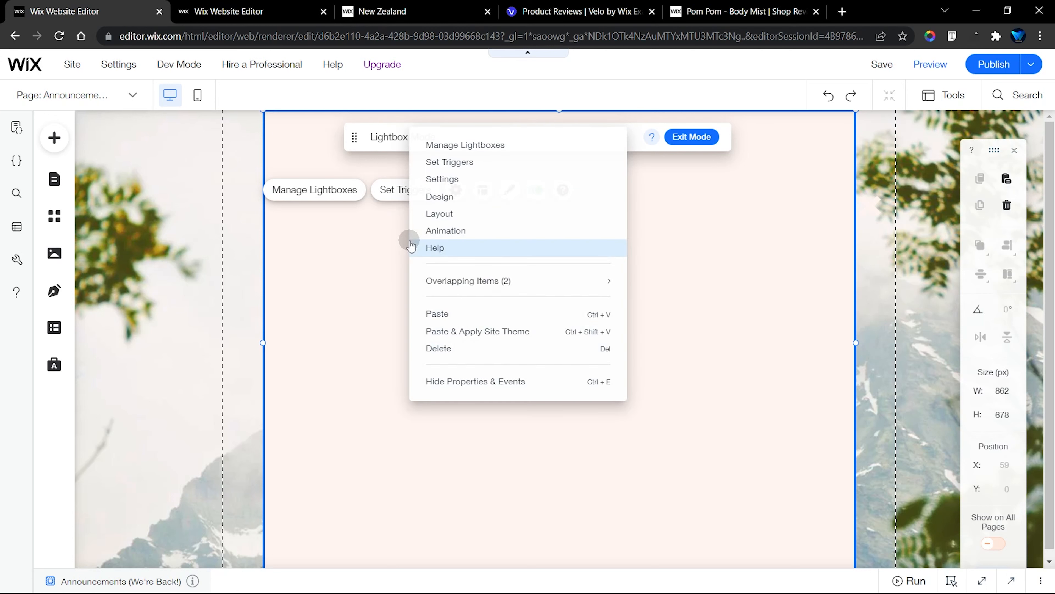
click(459, 316)
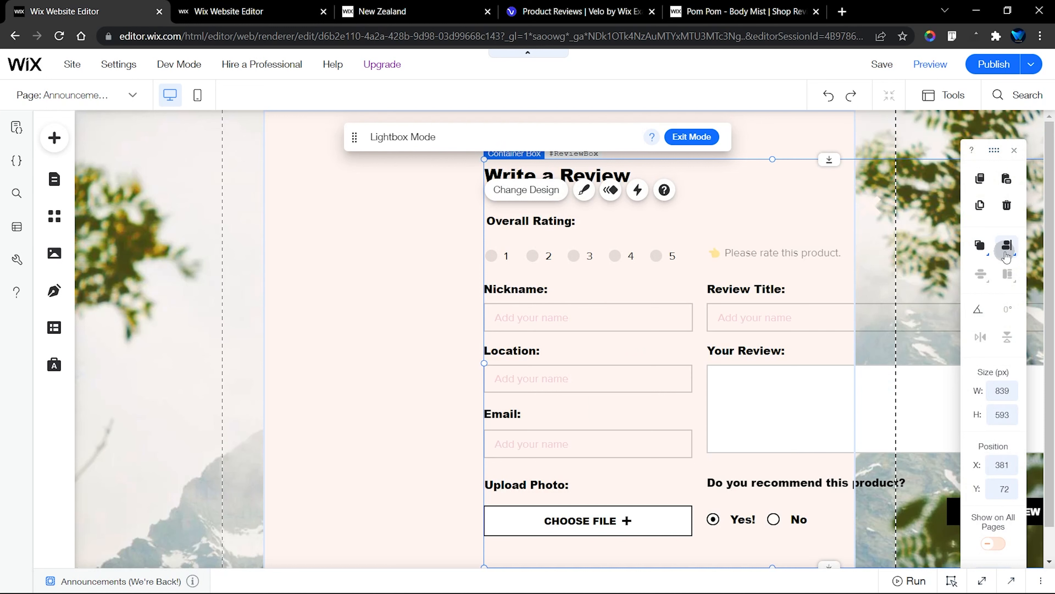
Center the pasted review container horizontally and vertically in the lightbox
click(1007, 257)
click(977, 249)
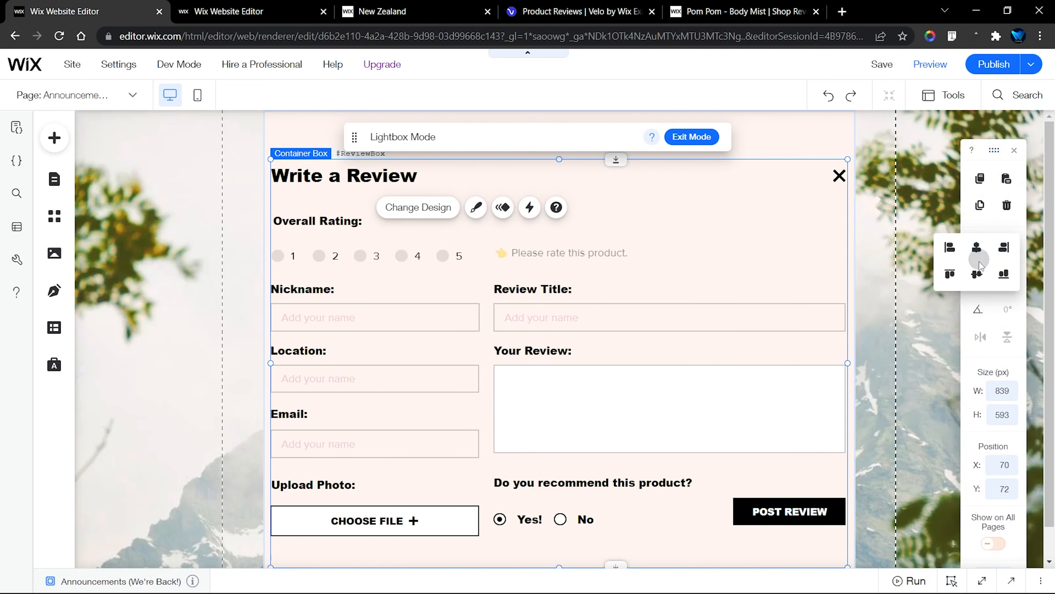
click(977, 274)
Set the lightbox's background color to white (#FFFFFF)
click(802, 136)
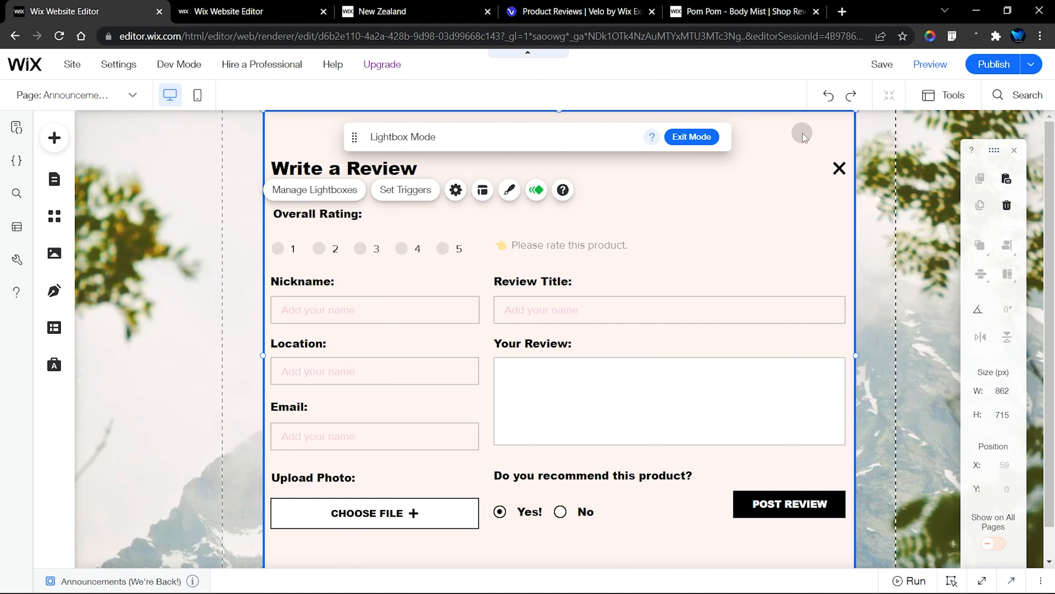
click(509, 189)
click(856, 271)
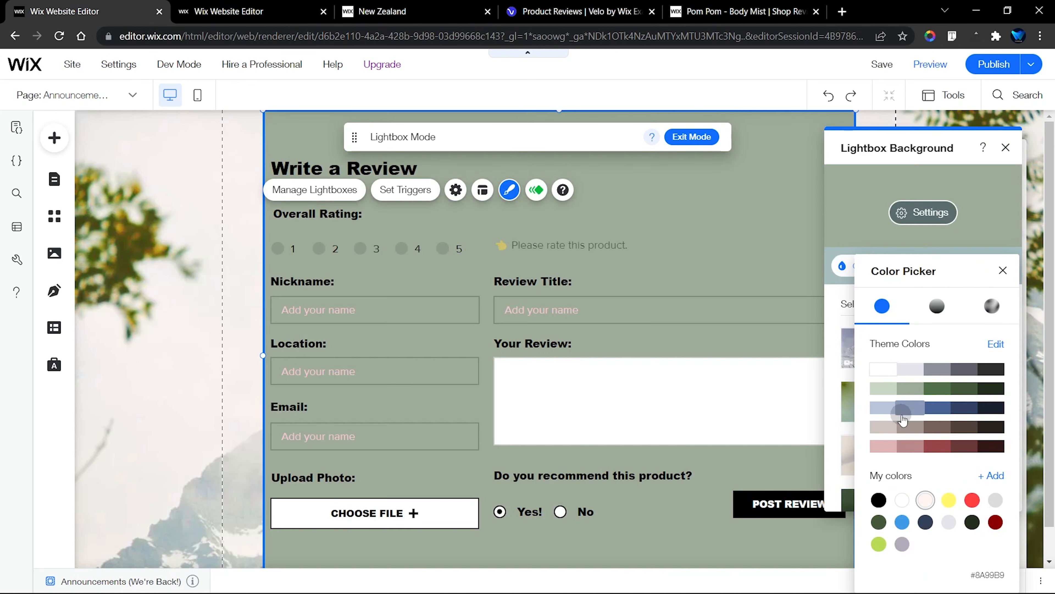
click(907, 411)
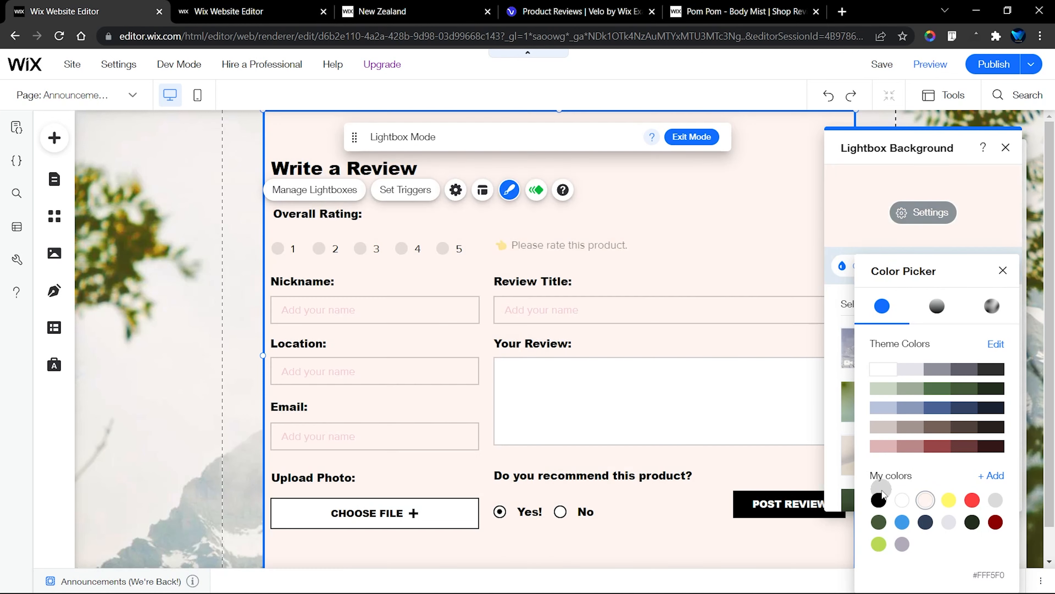
click(879, 501)
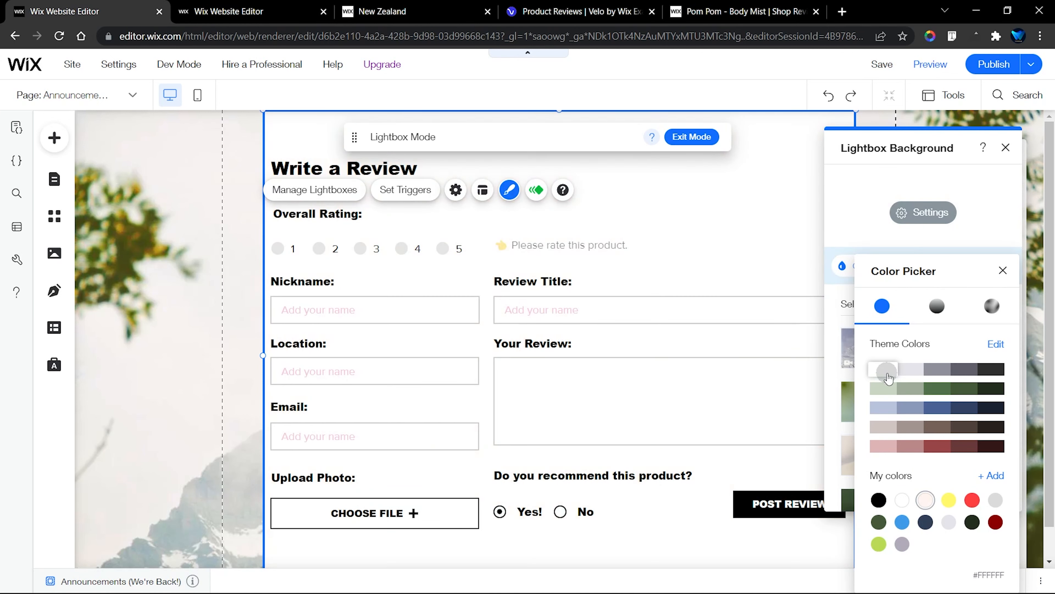
click(883, 369)
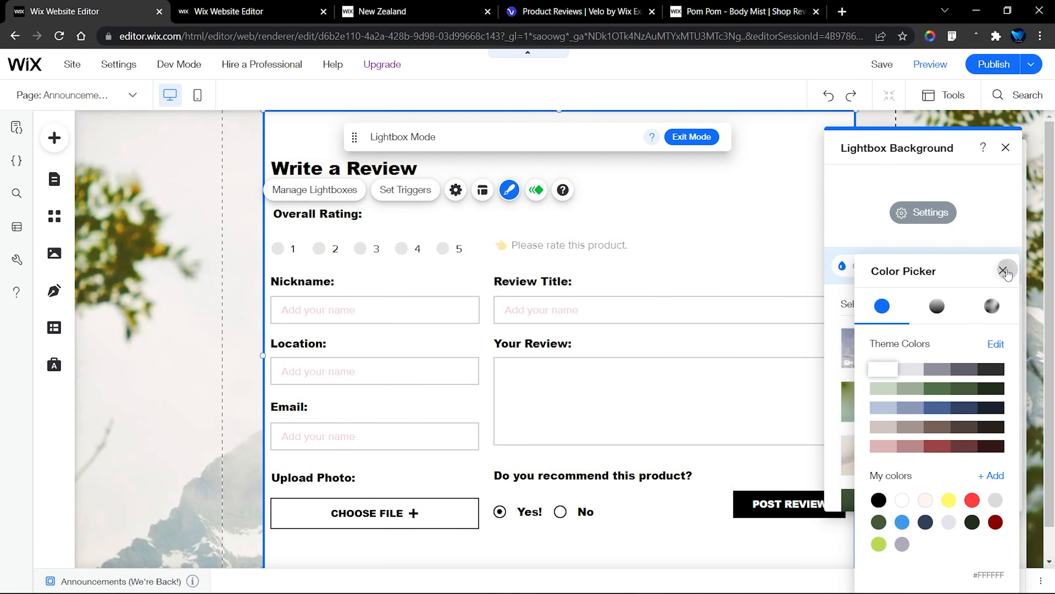
click(1003, 271)
click(1006, 148)
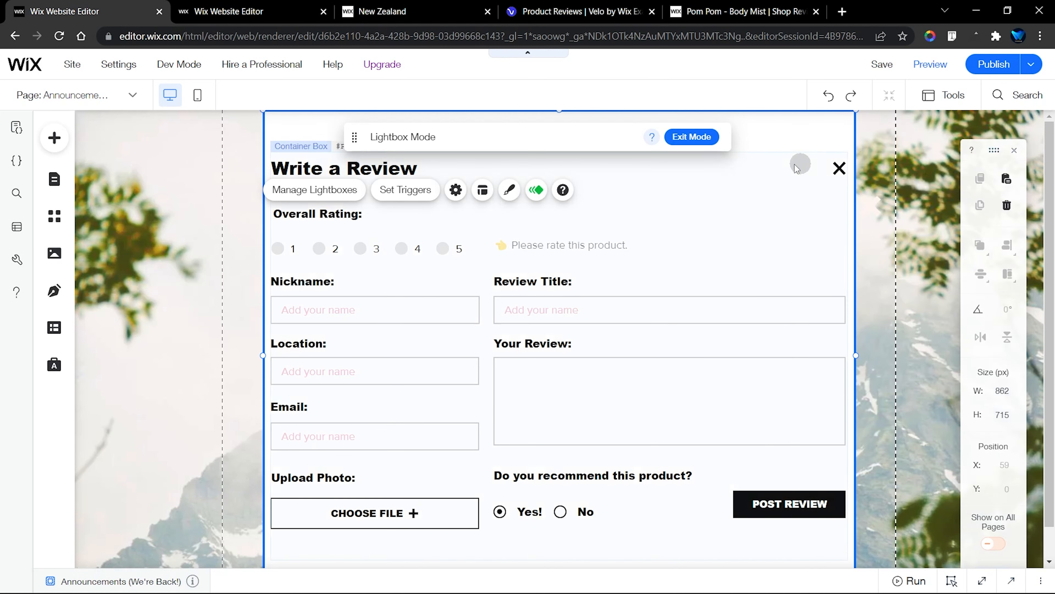
Check the template's Submit Reviews dataset, and add a dataset to the Tour site's lightbox at about X -45, Y 124
click(718, 173)
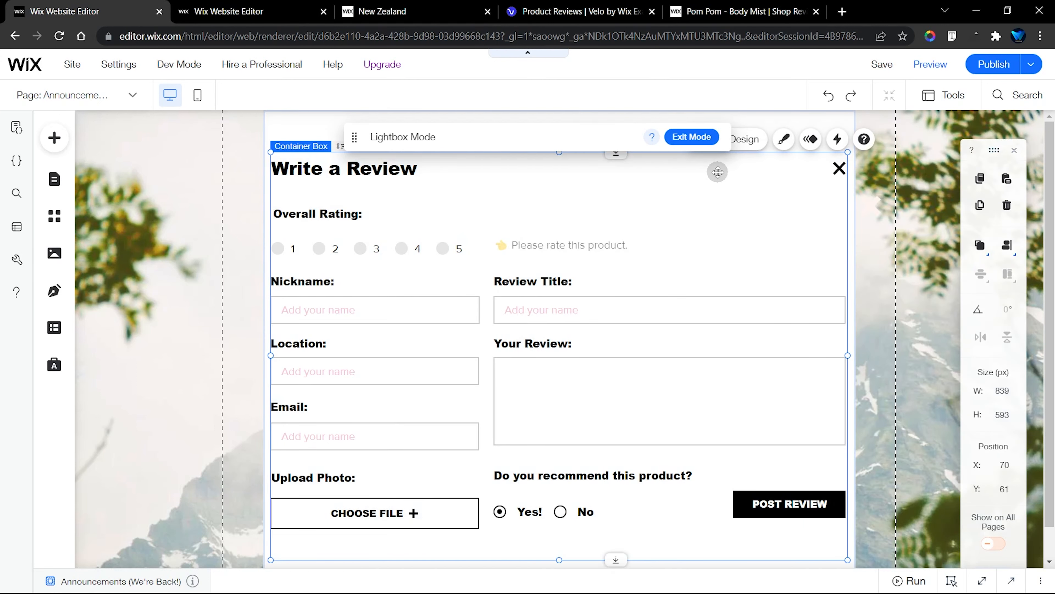
click(232, 11)
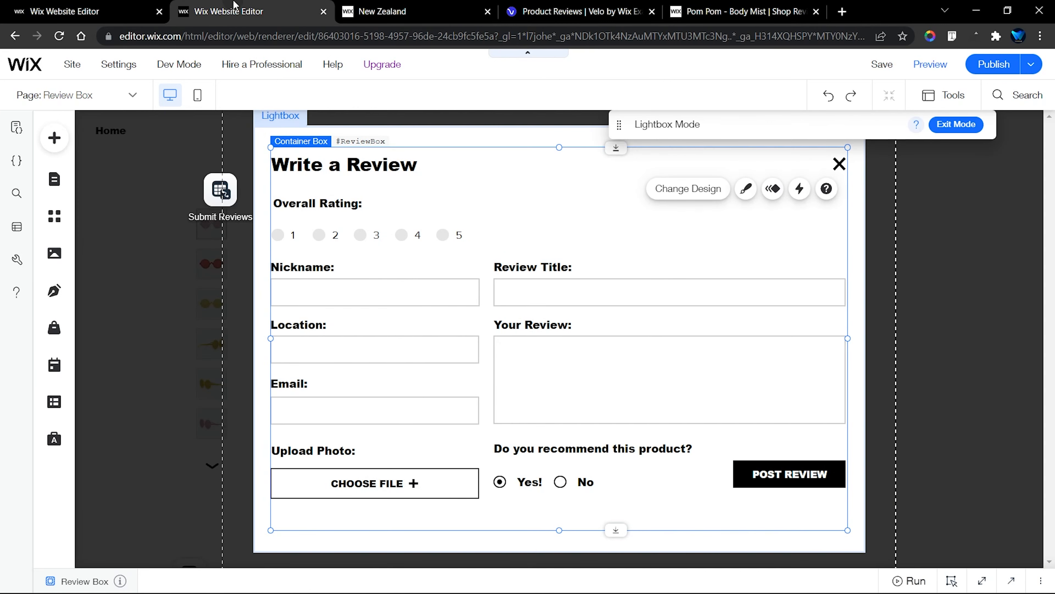
click(223, 205)
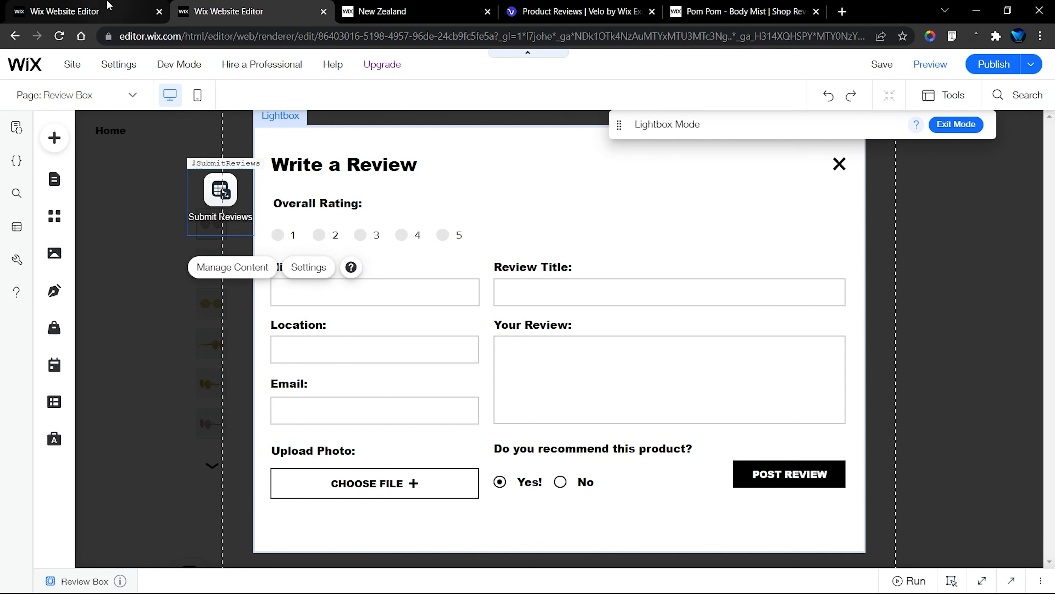
click(86, 12)
click(54, 138)
drag(574, 271, 221, 220)
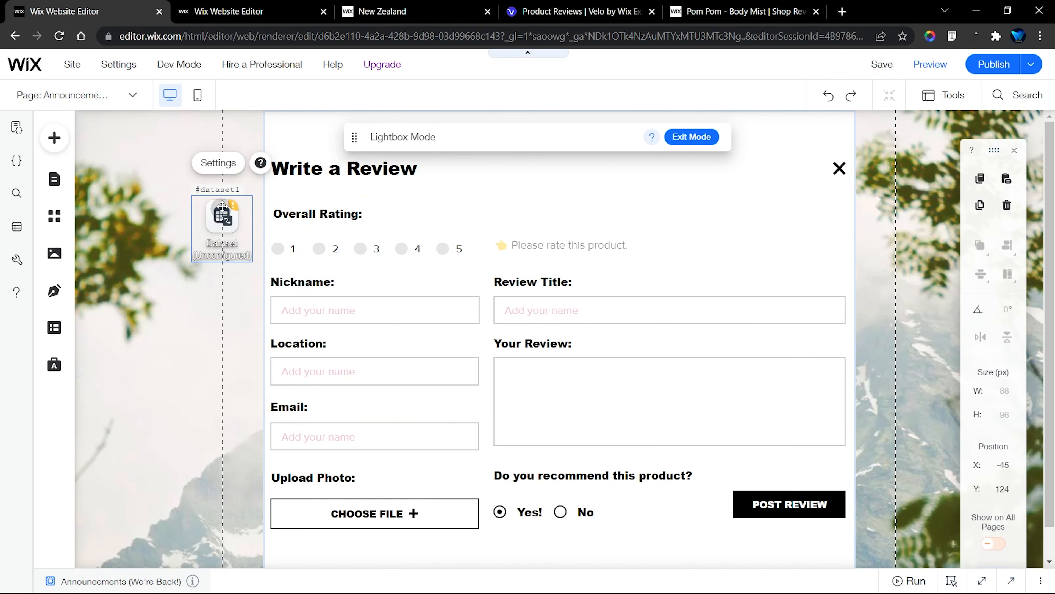
Connect the Tour lightbox's new dataset to the reviews collection, following the template's dataset settings
click(226, 165)
click(224, 9)
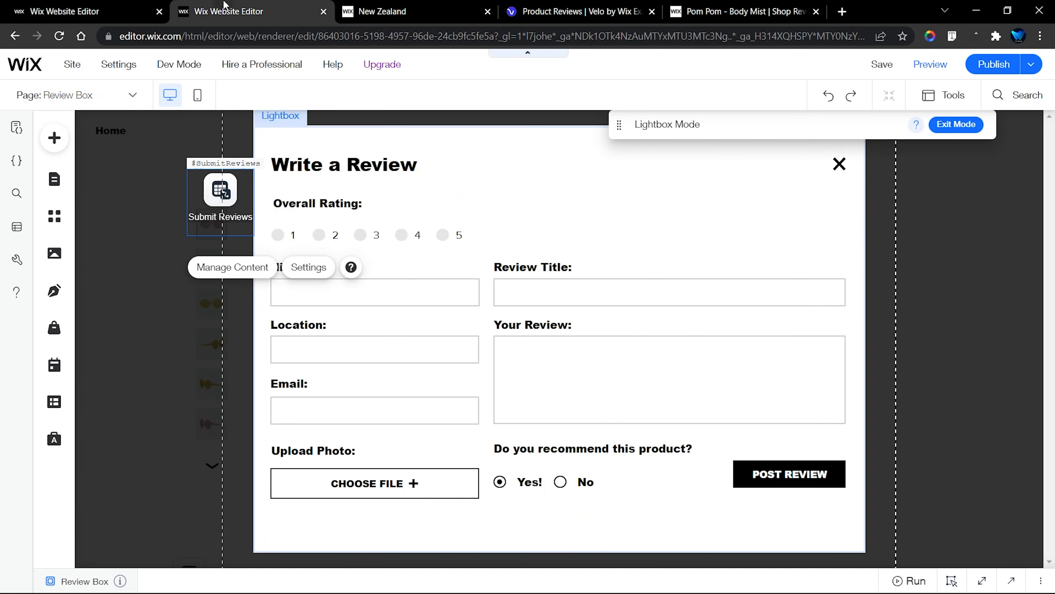
click(312, 271)
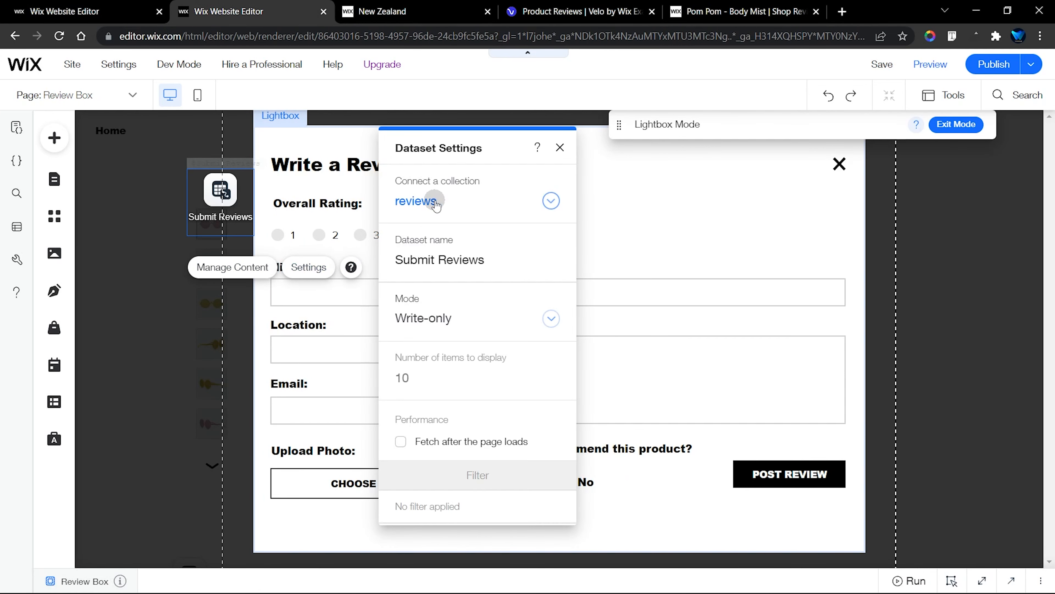
click(92, 12)
click(332, 202)
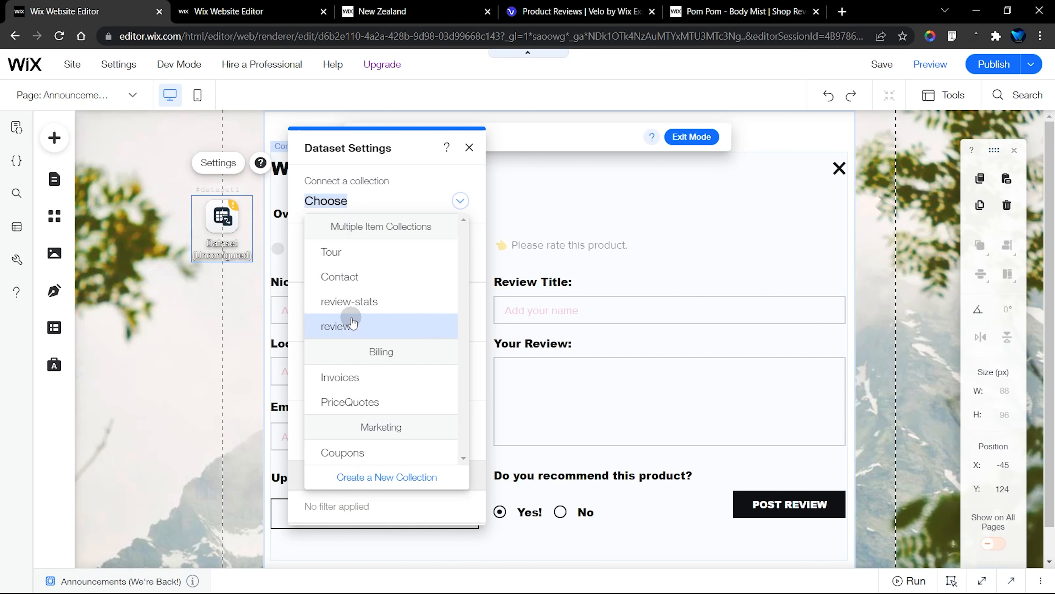
click(372, 328)
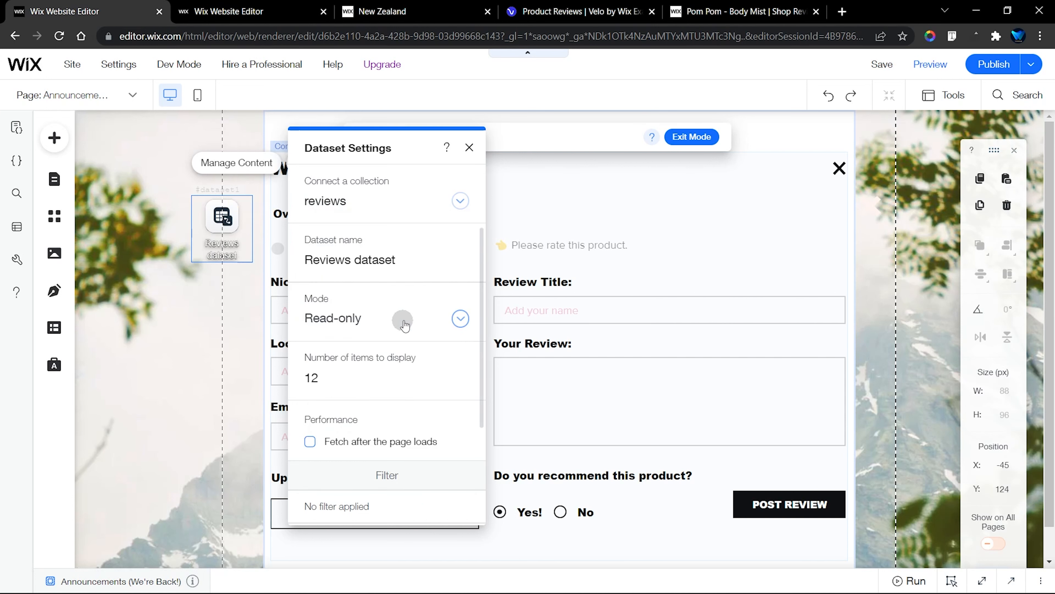
Set the Tour lightbox's dataset mode to Write-only and name the dataset Submit Reviews, matching the template
click(366, 326)
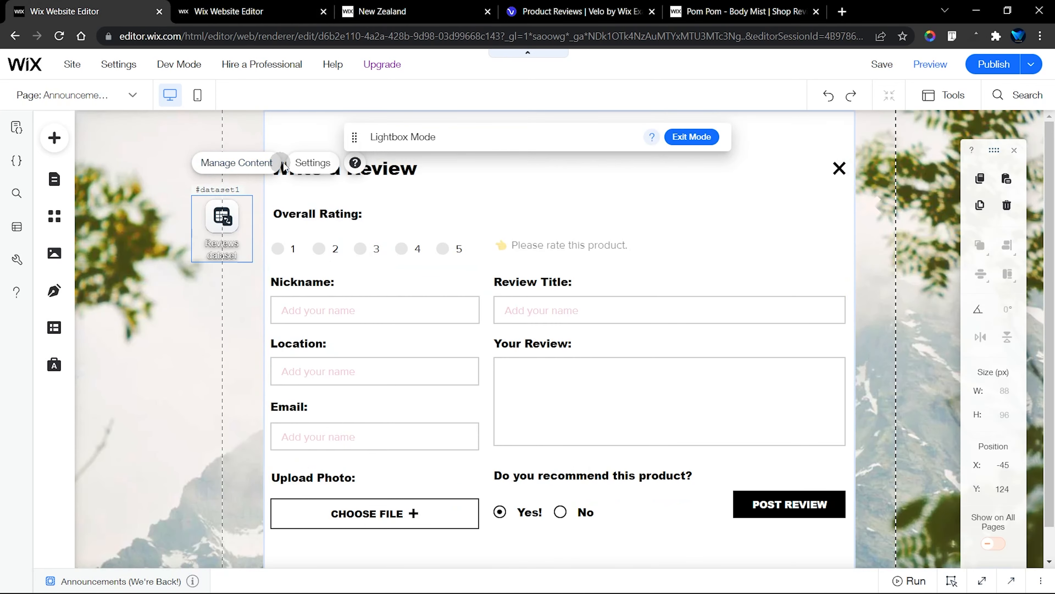
click(305, 166)
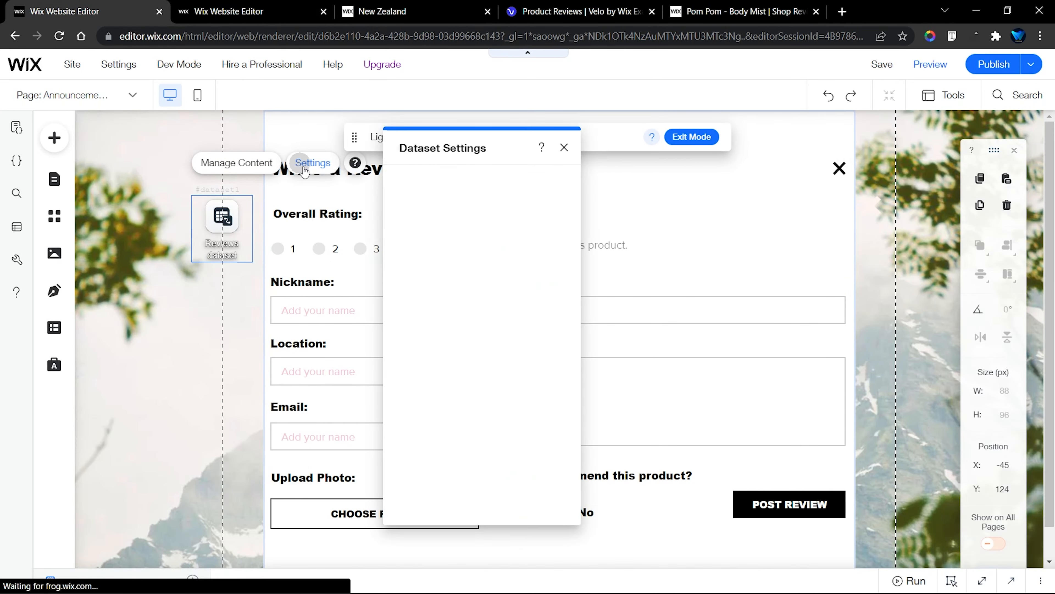
triple_click(431, 258)
text(Submit Reviews)
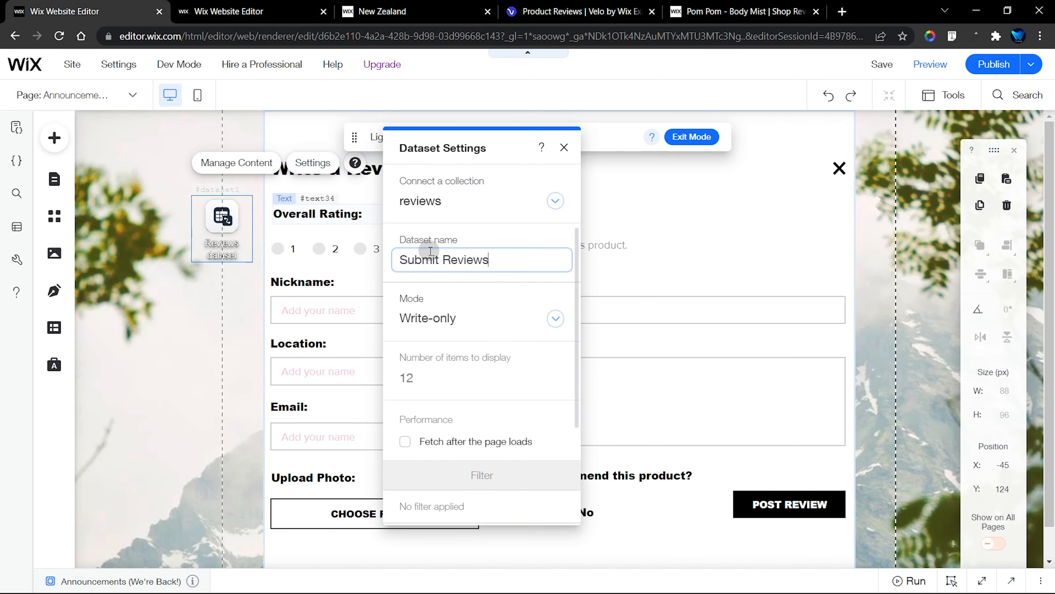
key(Return)
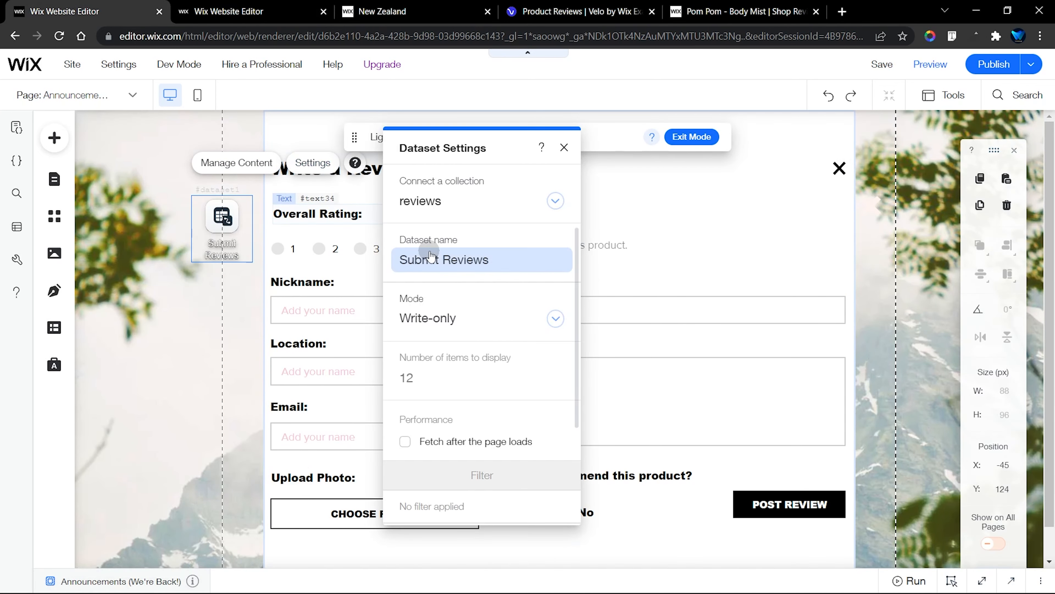
click(564, 147)
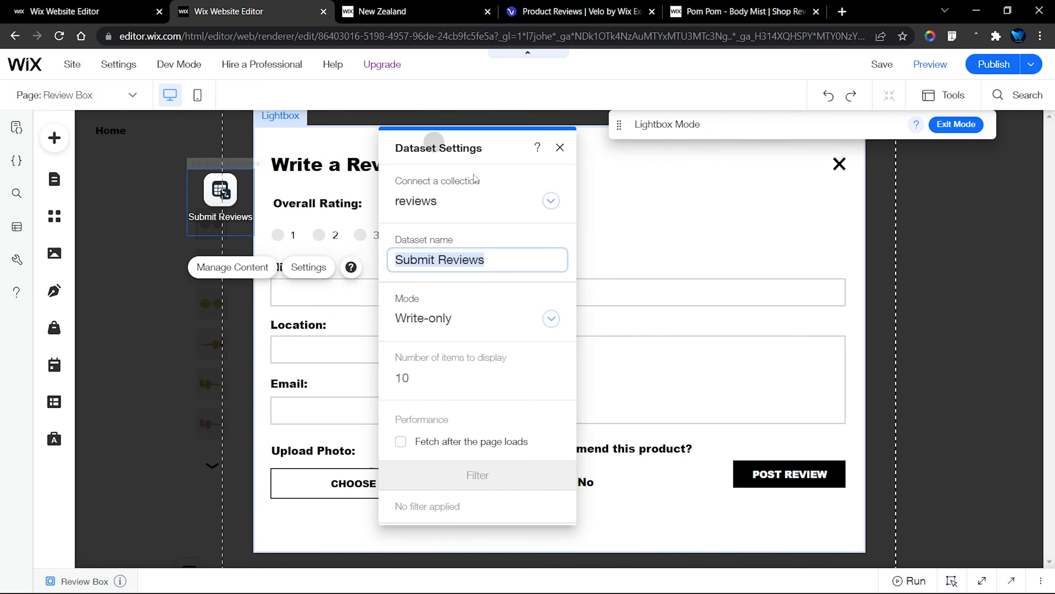
Copy the template dataset's ID and set the Tour lightbox dataset's ID to SubmitReviews
click(560, 147)
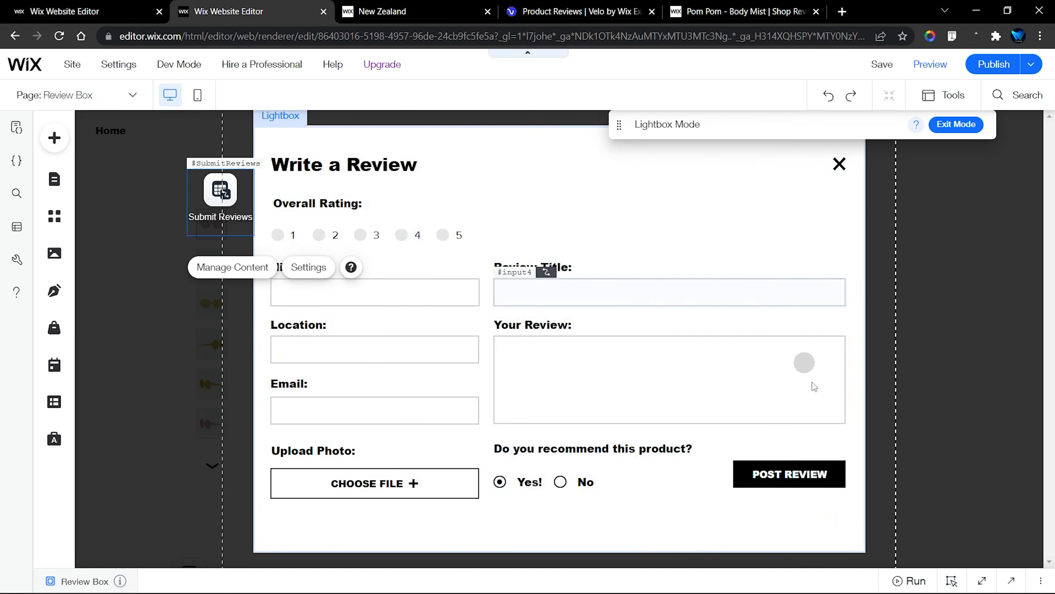
click(825, 584)
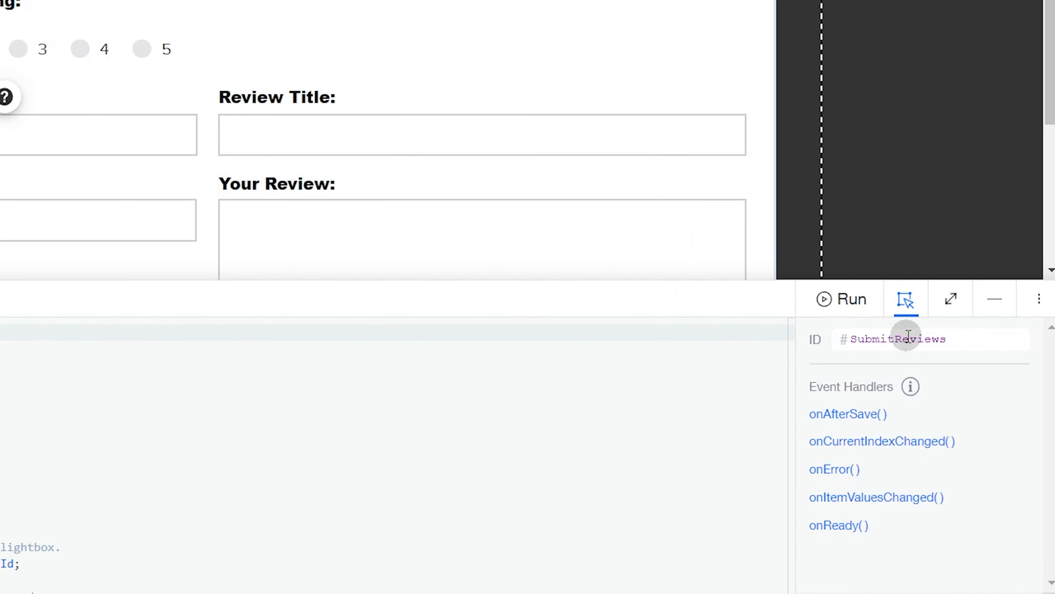
click(933, 400)
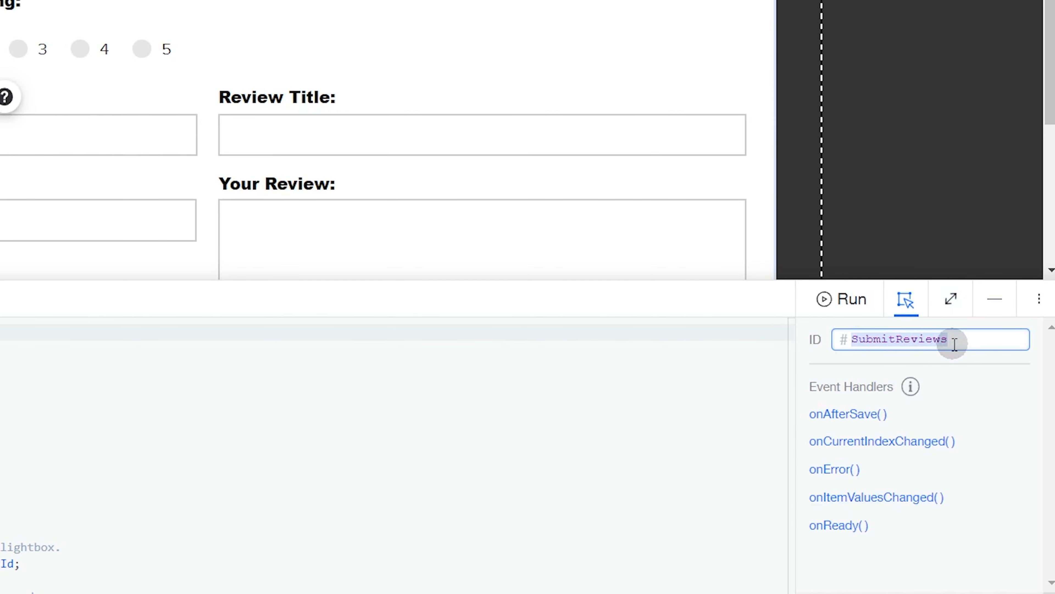
click(119, 6)
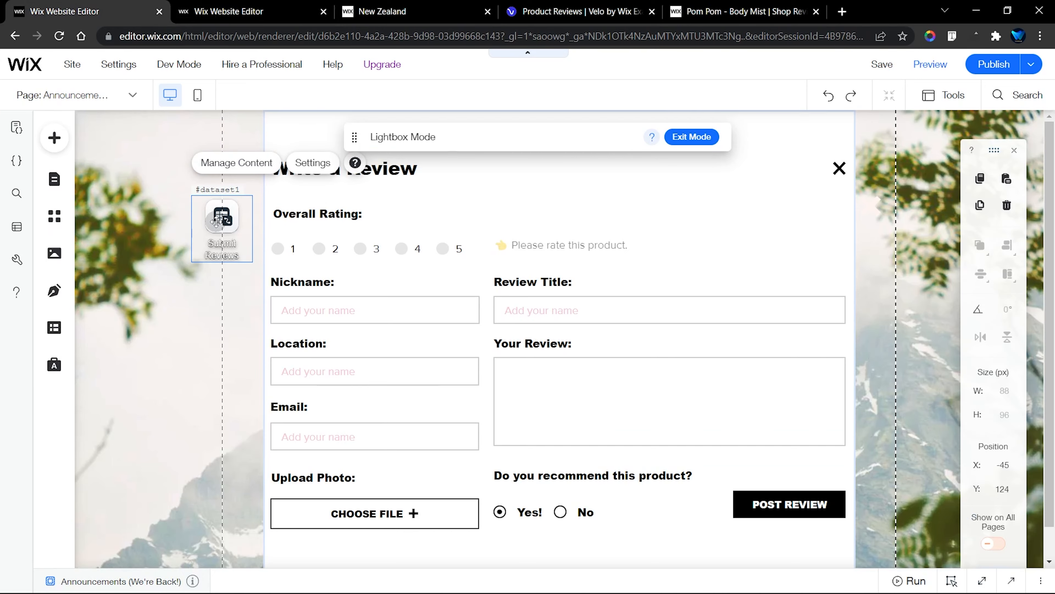
click(862, 582)
click(947, 414)
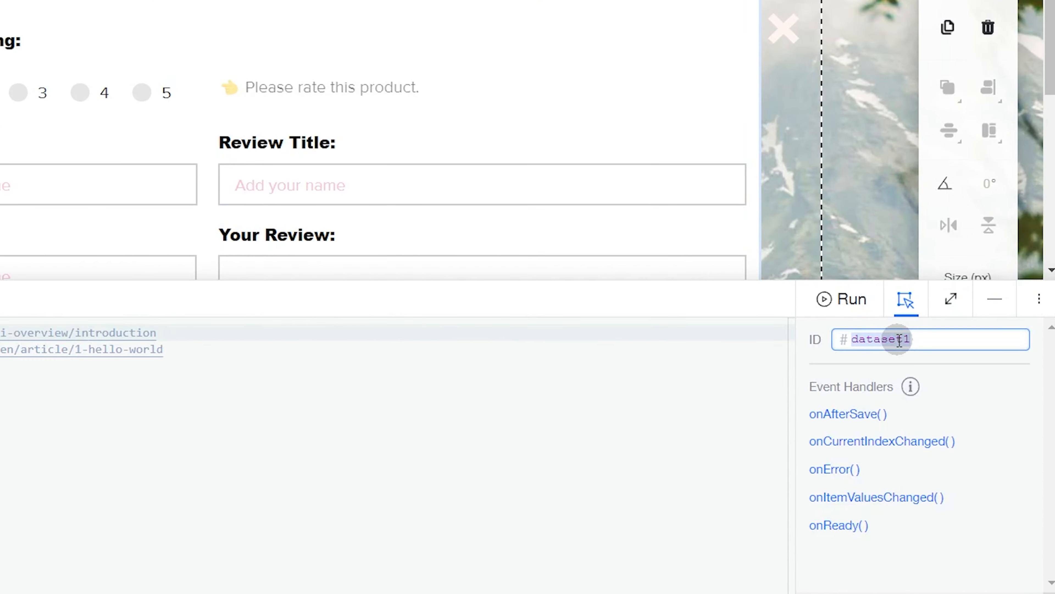
key(Return)
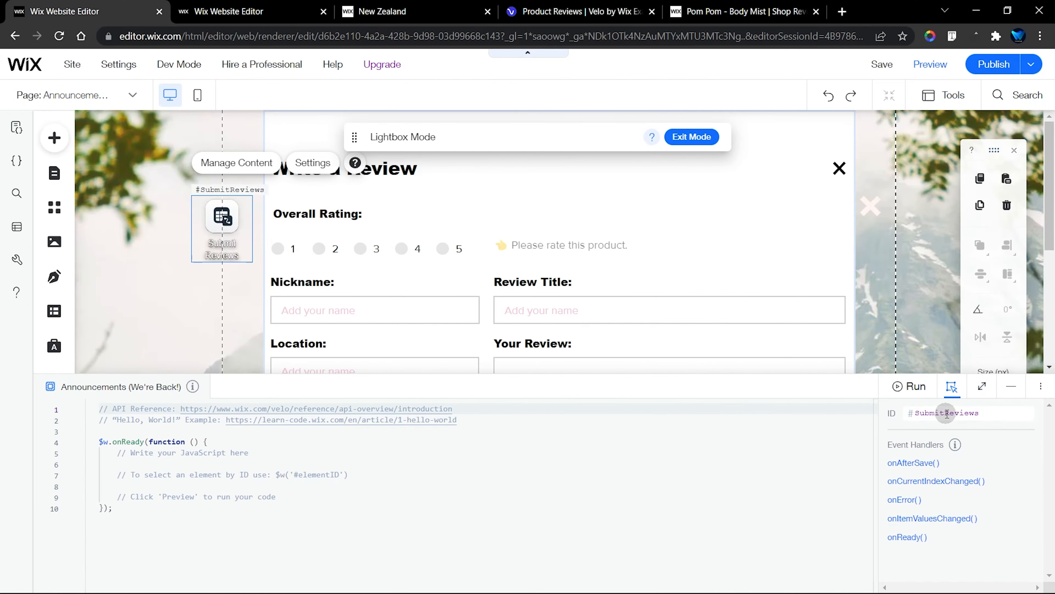
Copy all of the template's Review Box code and replace the Tour lightbox's default code with it
click(305, 6)
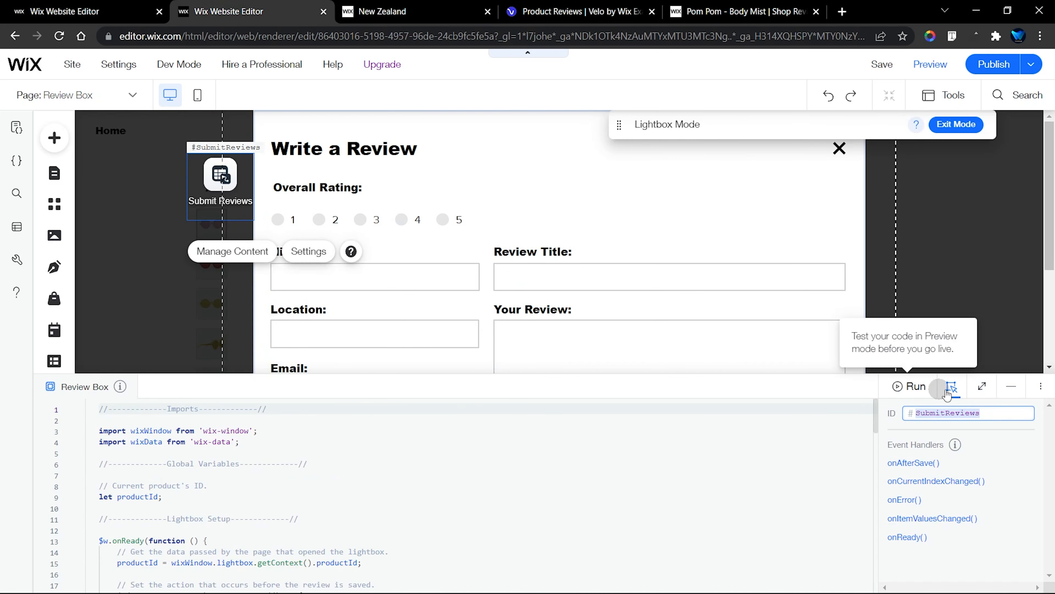
click(982, 386)
click(631, 307)
key(ctrl+a)
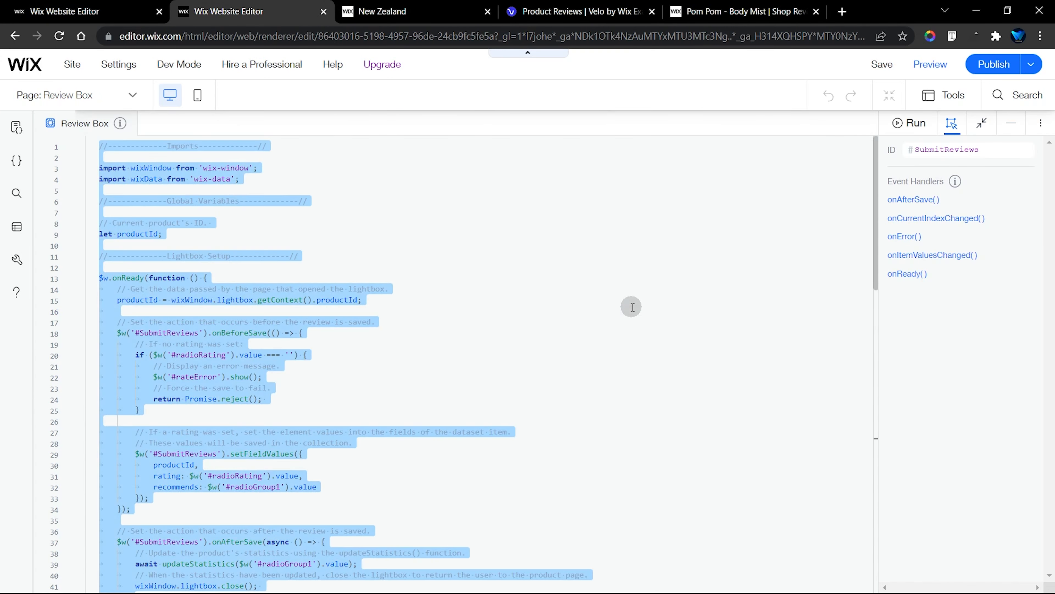
key(ctrl+shift+Tab)
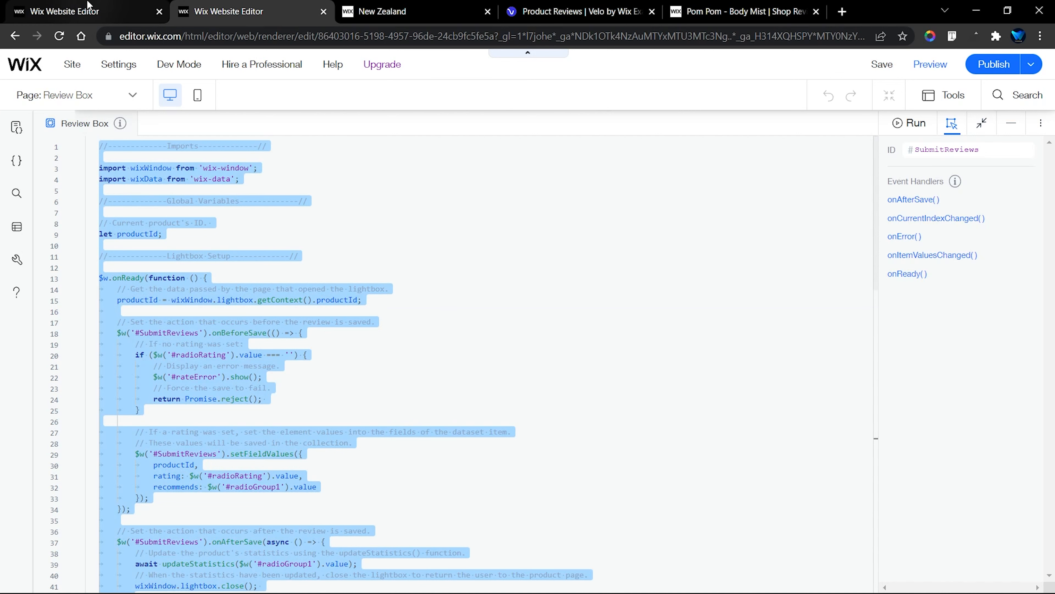
click(980, 384)
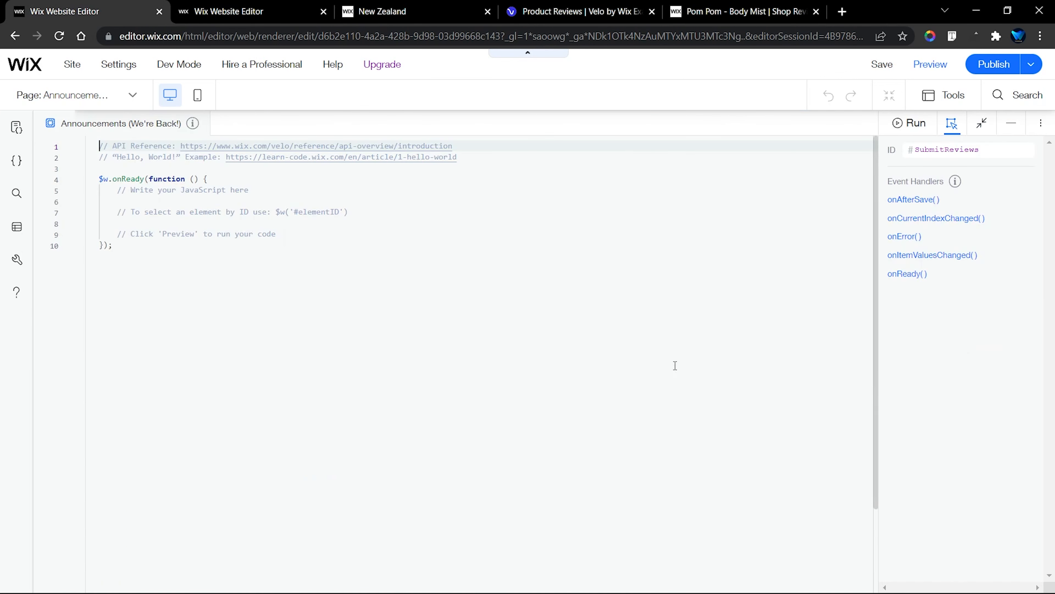
key(ctrl+a)
key(ctrl+v)
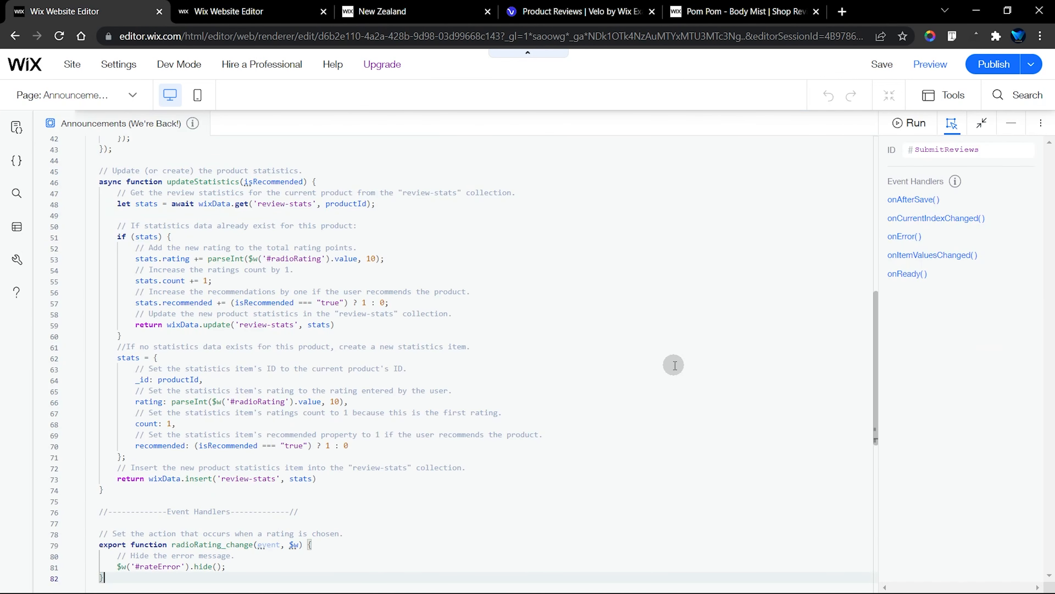
Comment out the pasted radioRating_change declaration line and add an onChange handler named radioRating_change to the rating radio buttons
scroll(673, 365, down, 4)
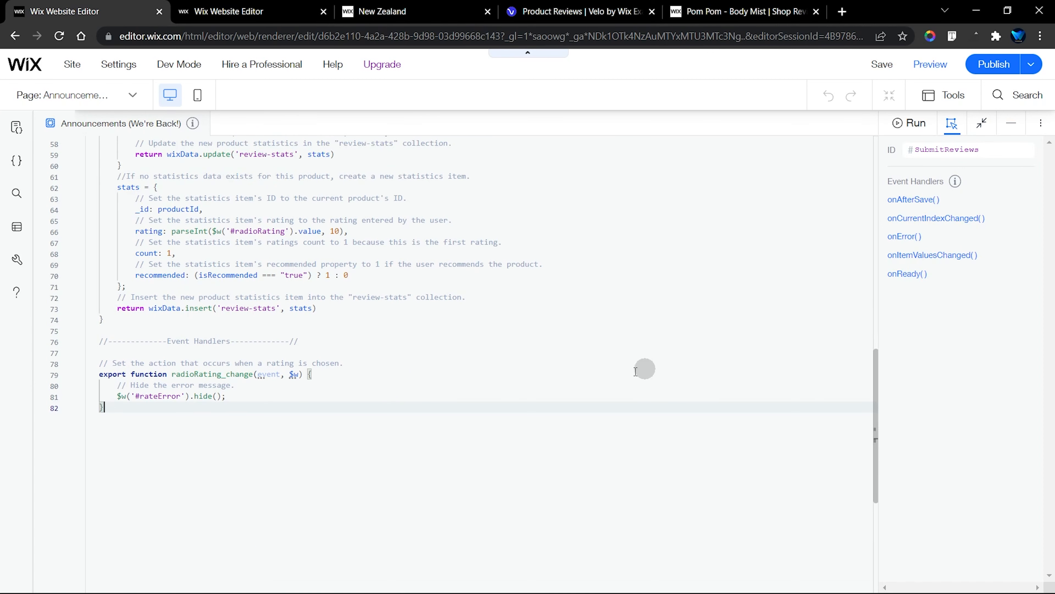
scroll(636, 372, down, 1)
click(323, 333)
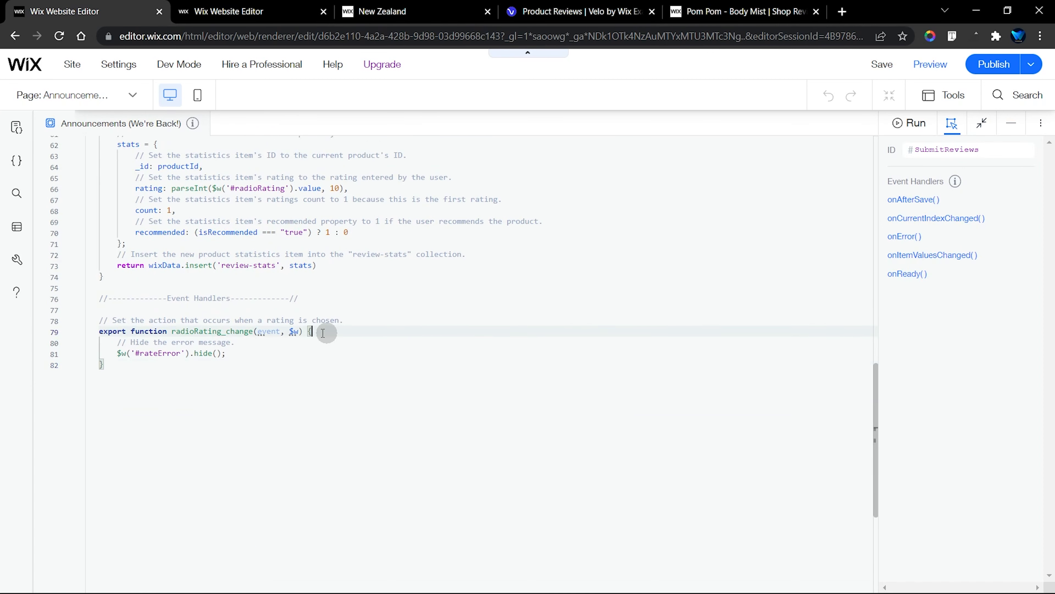
click(155, 329)
click(276, 331)
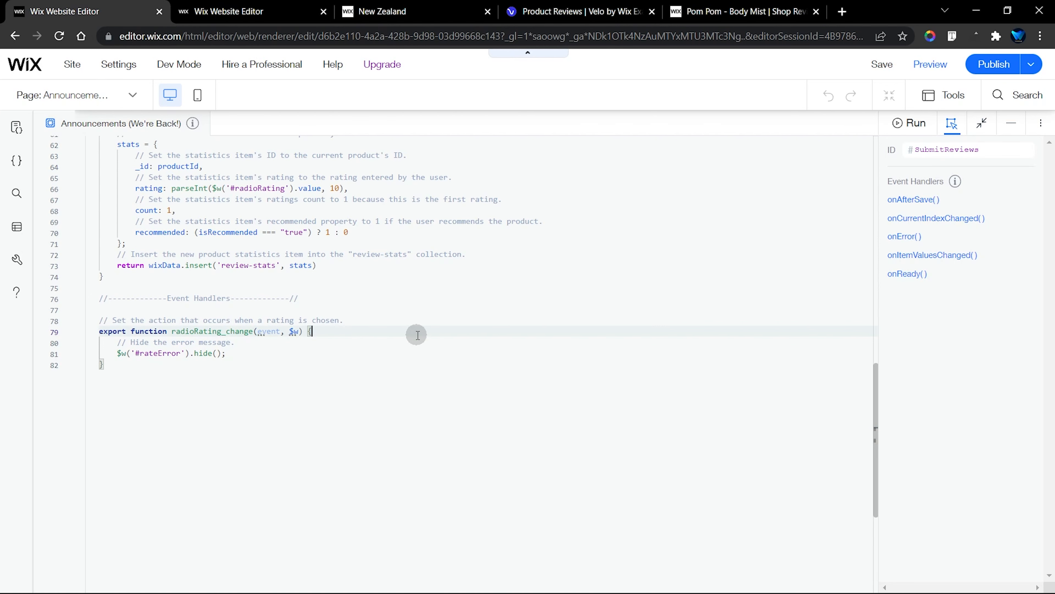
click(1012, 123)
click(369, 252)
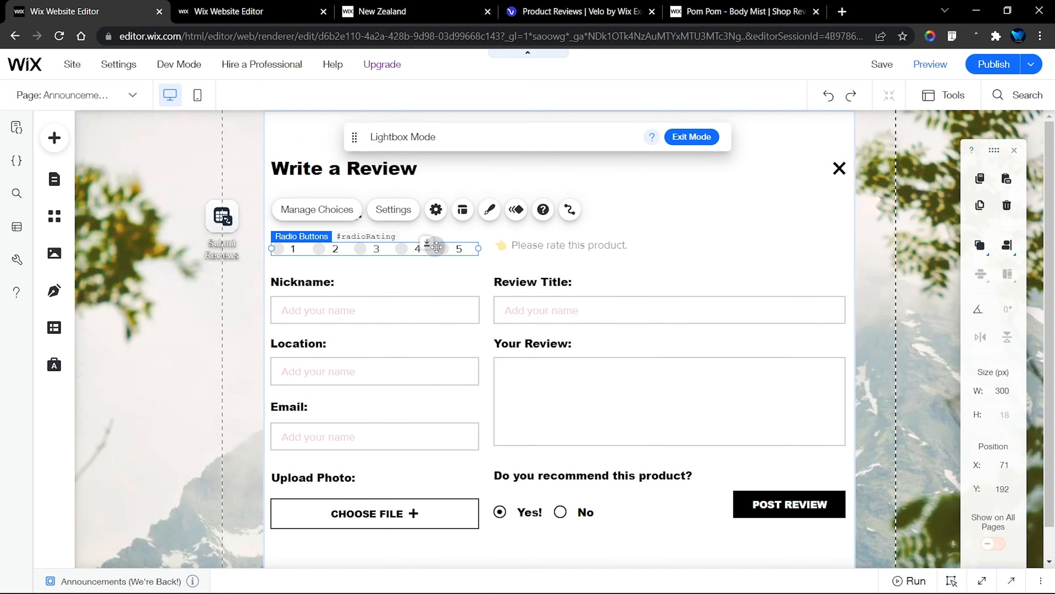
click(982, 581)
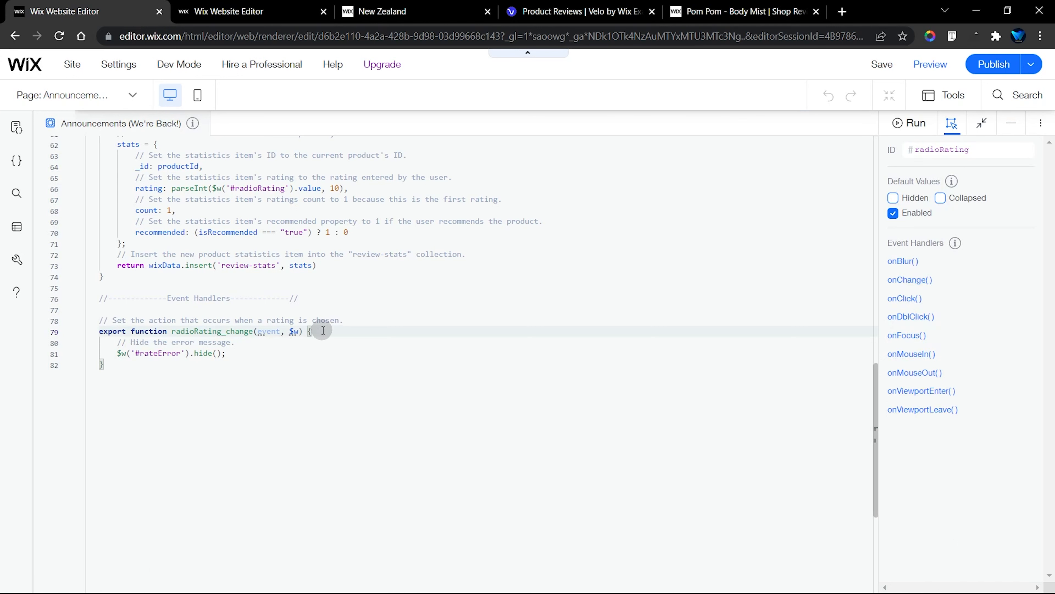
key(ctrl+slash)
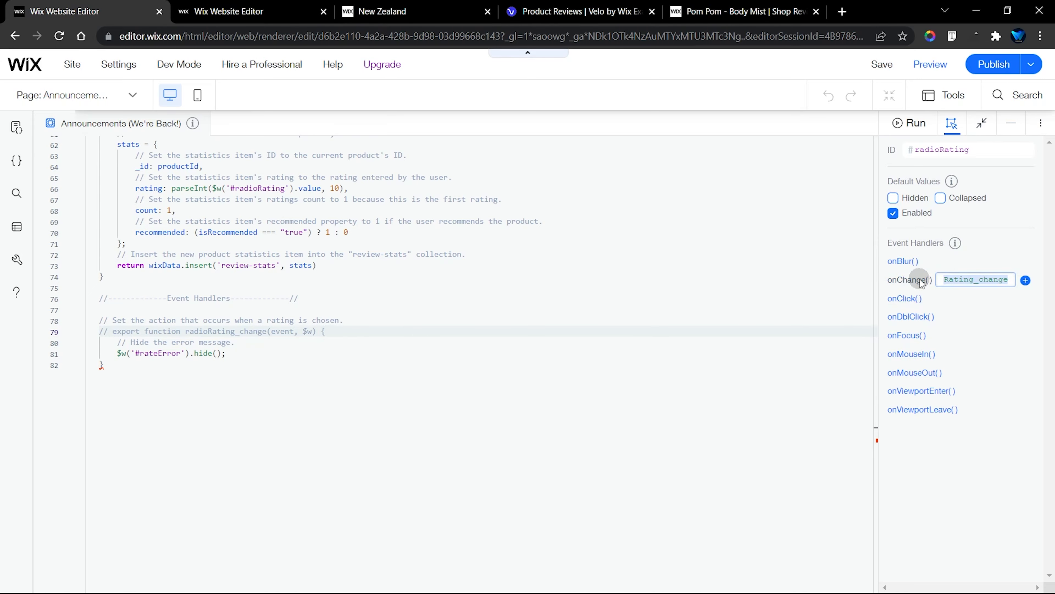
key(Return)
Delete the auto-generated radioRating_change stub and its comment block below the pasted code
scroll(566, 346, down, 20)
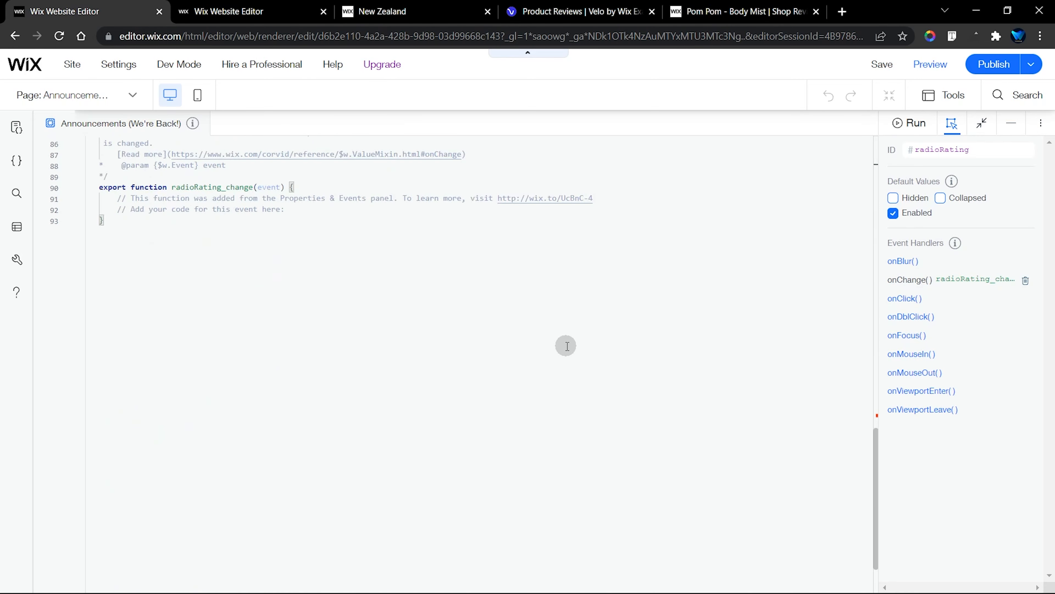
scroll(566, 346, up, 20)
scroll(564, 346, down, 7)
scroll(562, 346, down, 12)
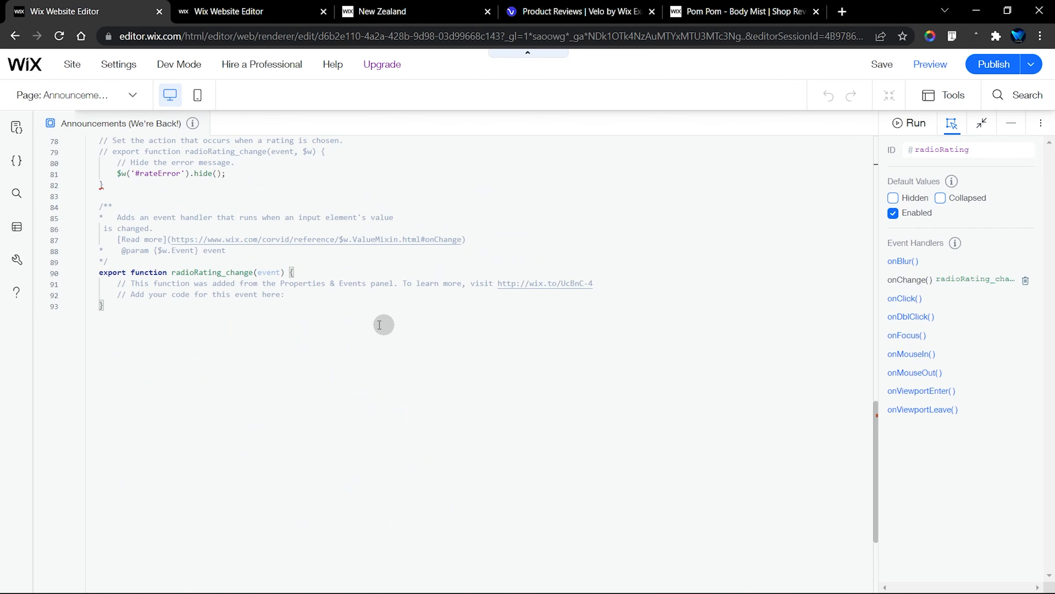
scroll(277, 306, up, 1)
drag(101, 250, 105, 350)
key(BackSpace)
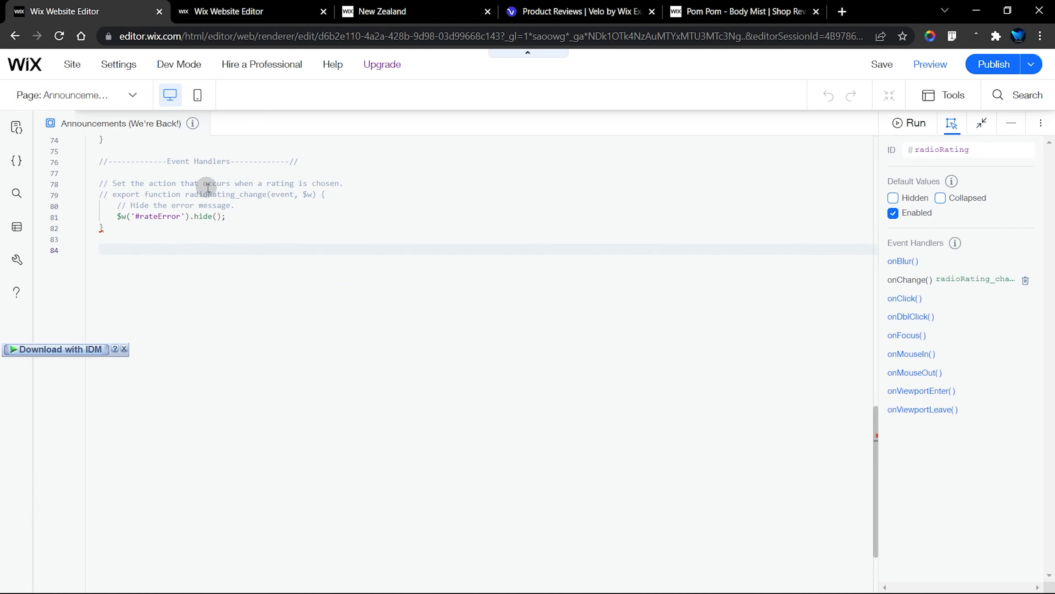
Uncomment the original radioRating_change declaration on line 79 and return to the lightbox layout
click(214, 194)
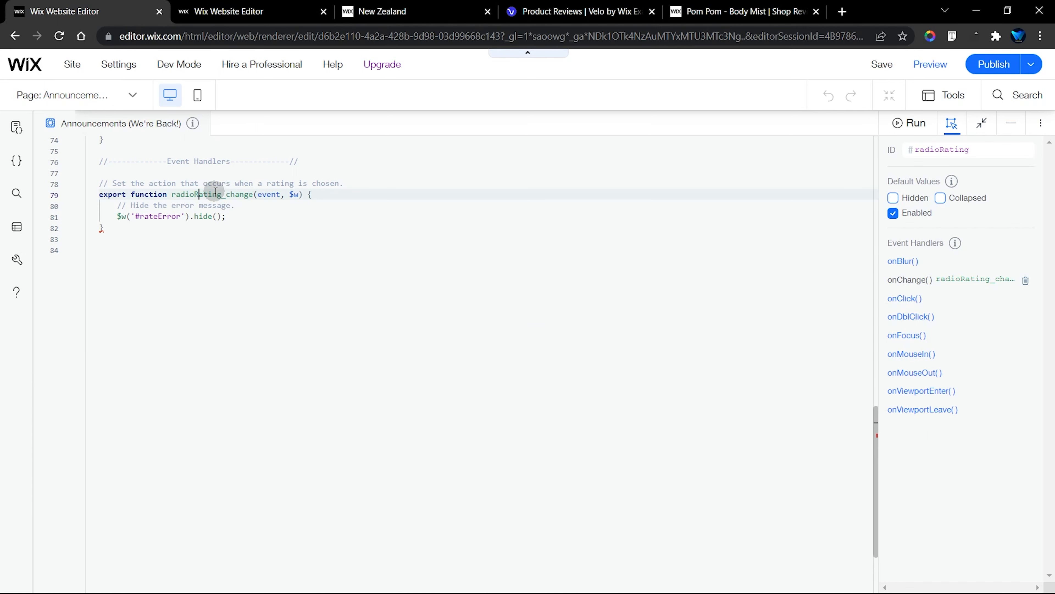
click(635, 209)
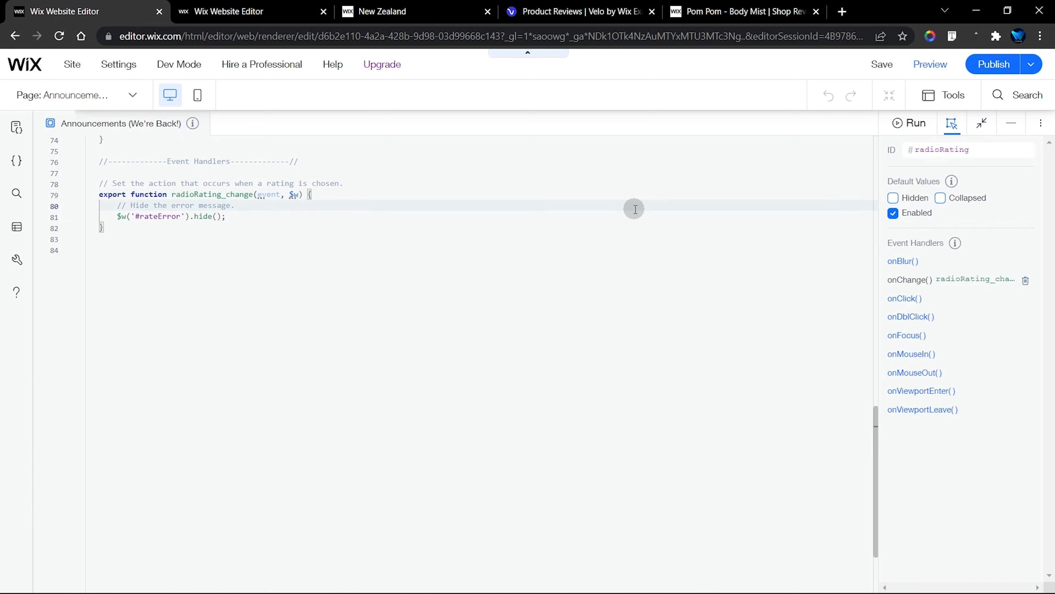
scroll(635, 210, up, 15)
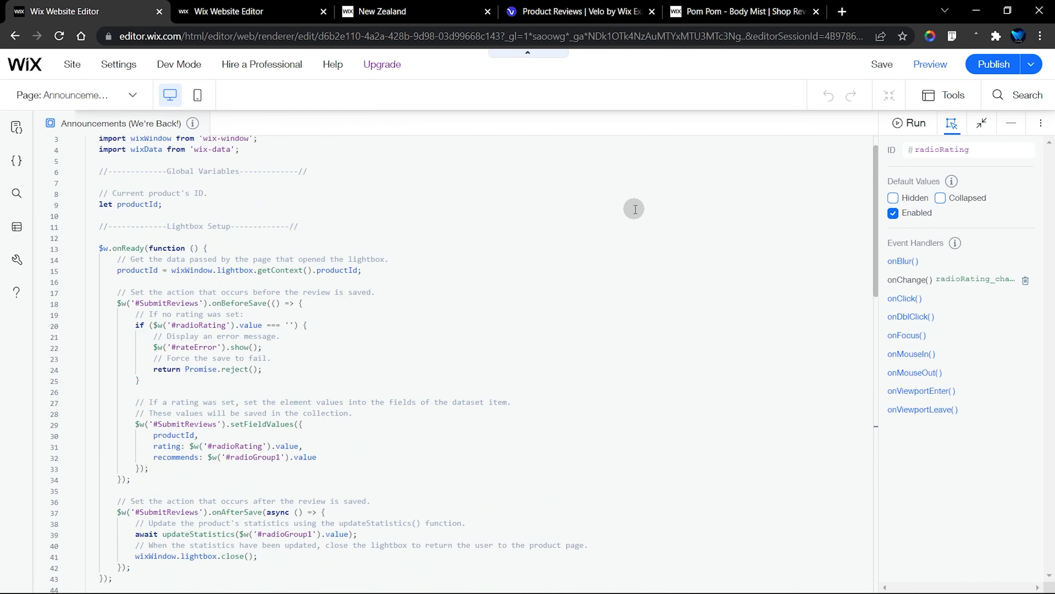
scroll(636, 209, up, 1)
right_click(633, 207)
click(749, 241)
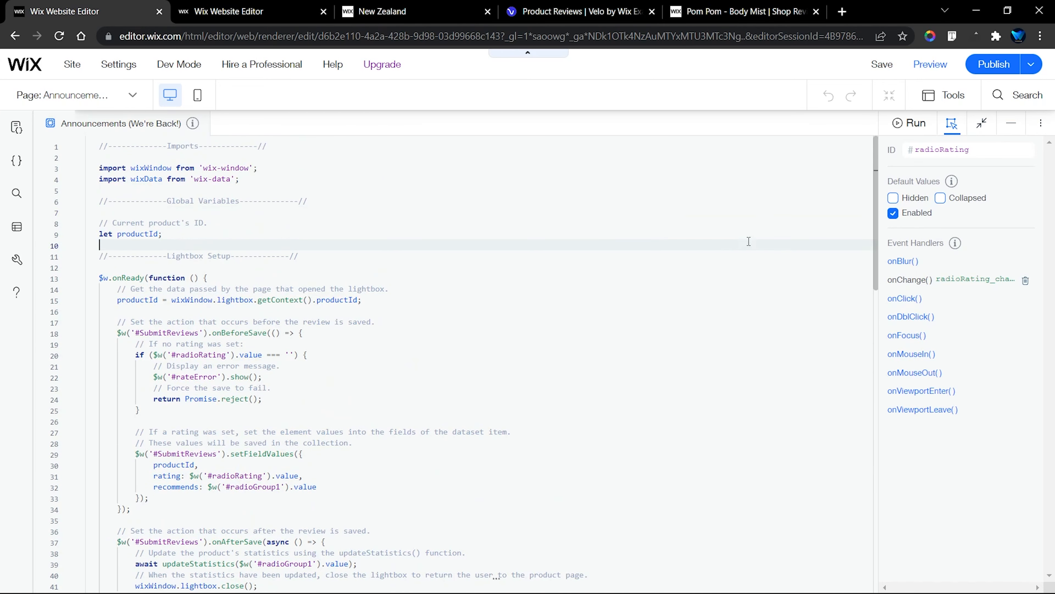
click(1012, 123)
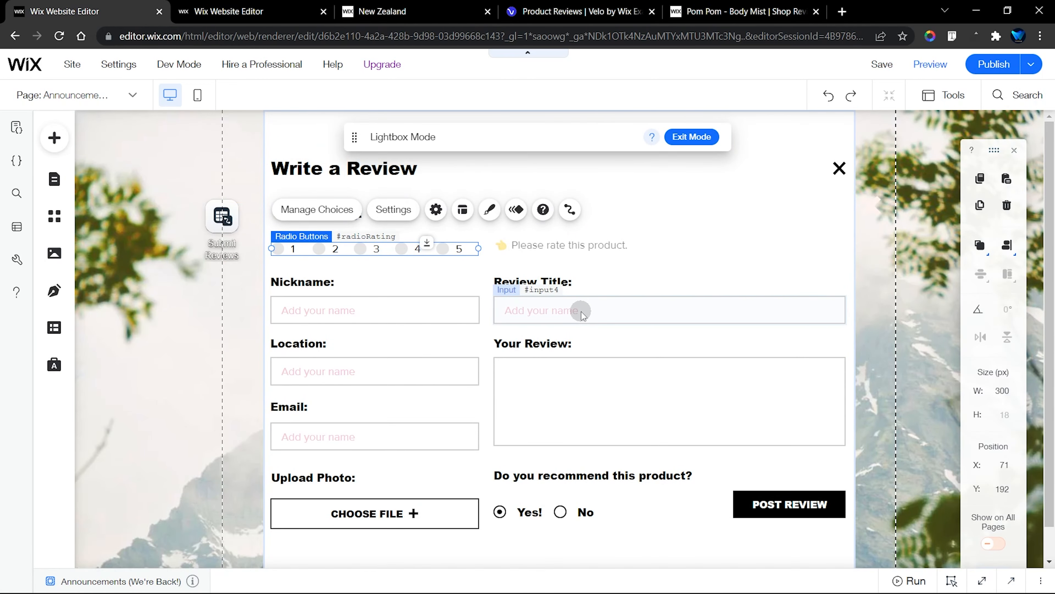
click(222, 216)
click(344, 310)
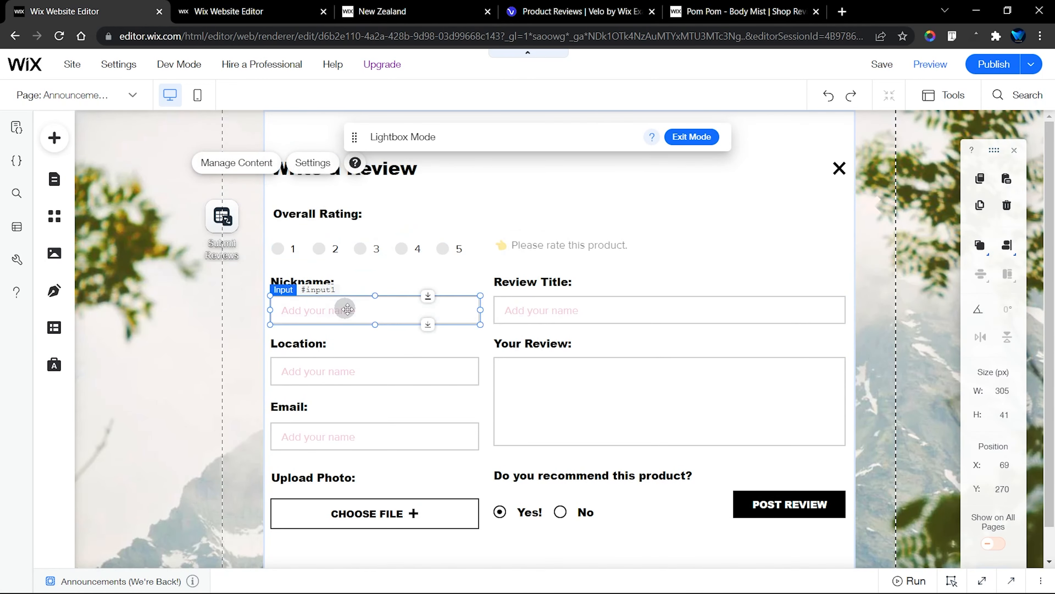
click(565, 318)
click(575, 378)
click(320, 373)
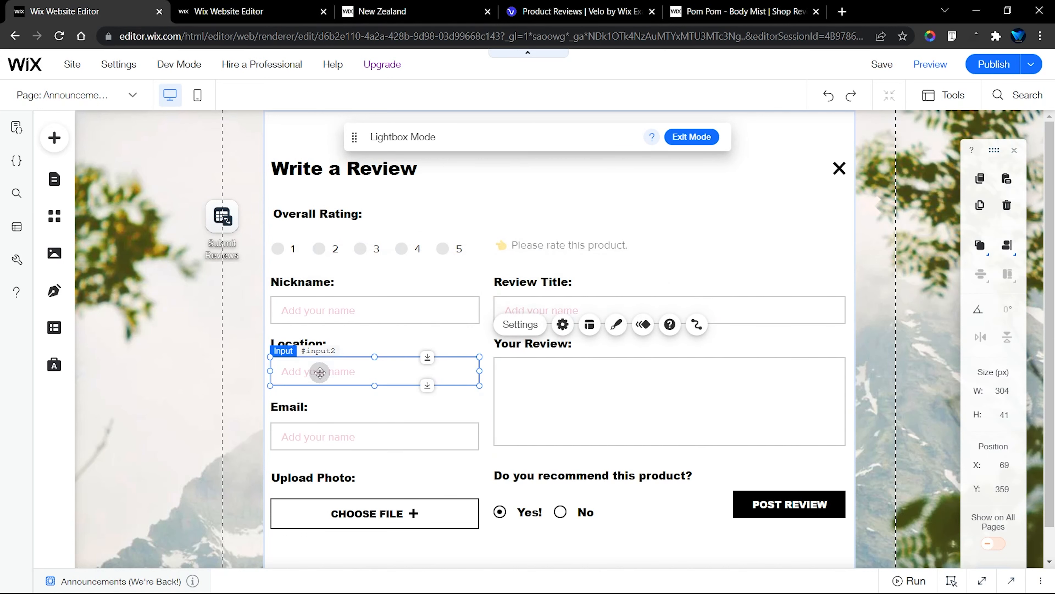
click(341, 434)
Connect the Nickname input to the Writer Name (Text) field of the Submit Reviews dataset
click(381, 306)
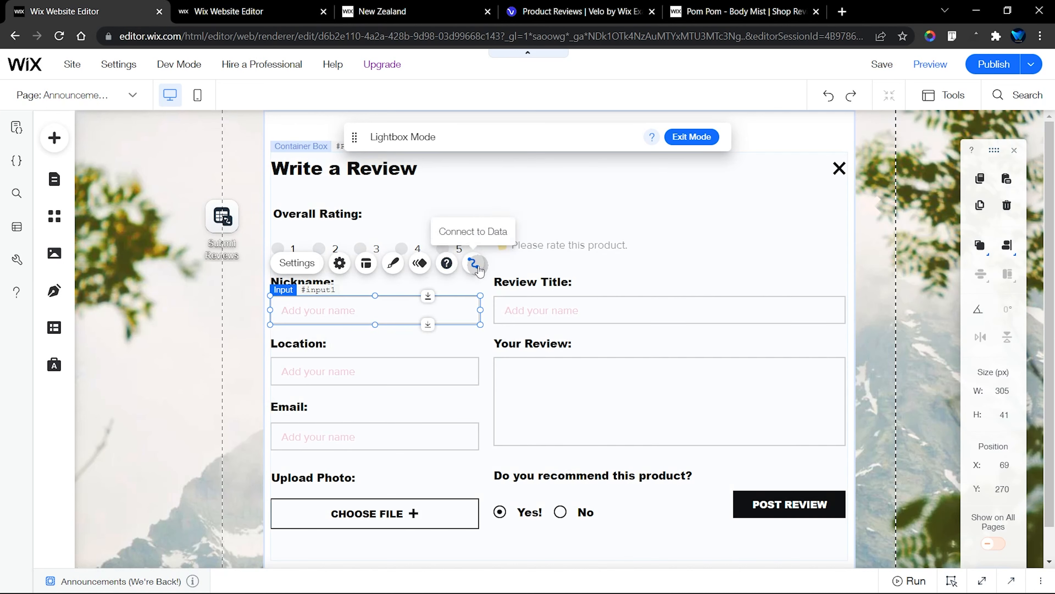
click(473, 263)
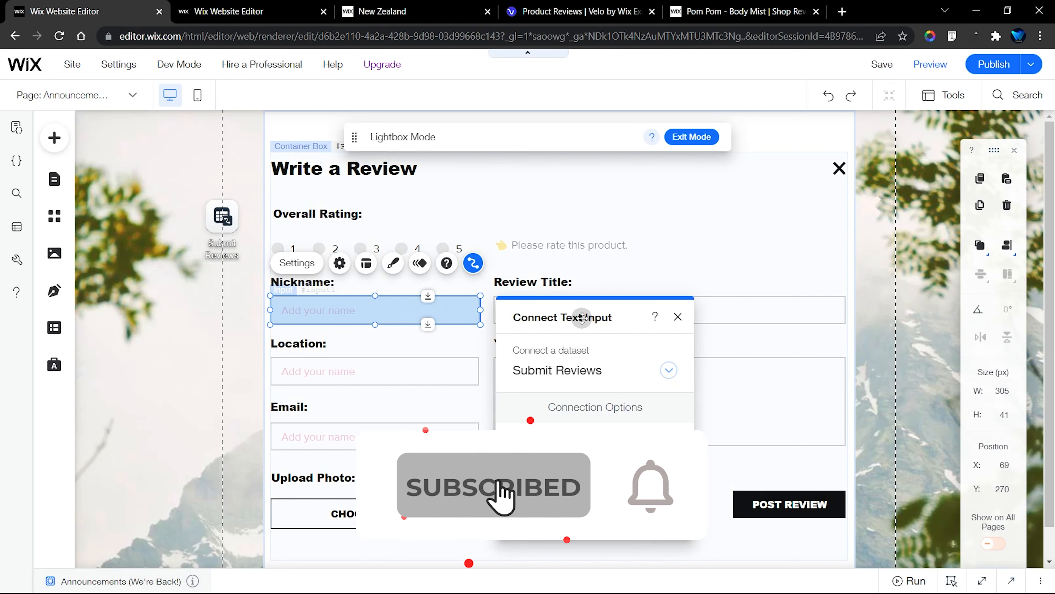
drag(581, 325, 602, 148)
click(568, 280)
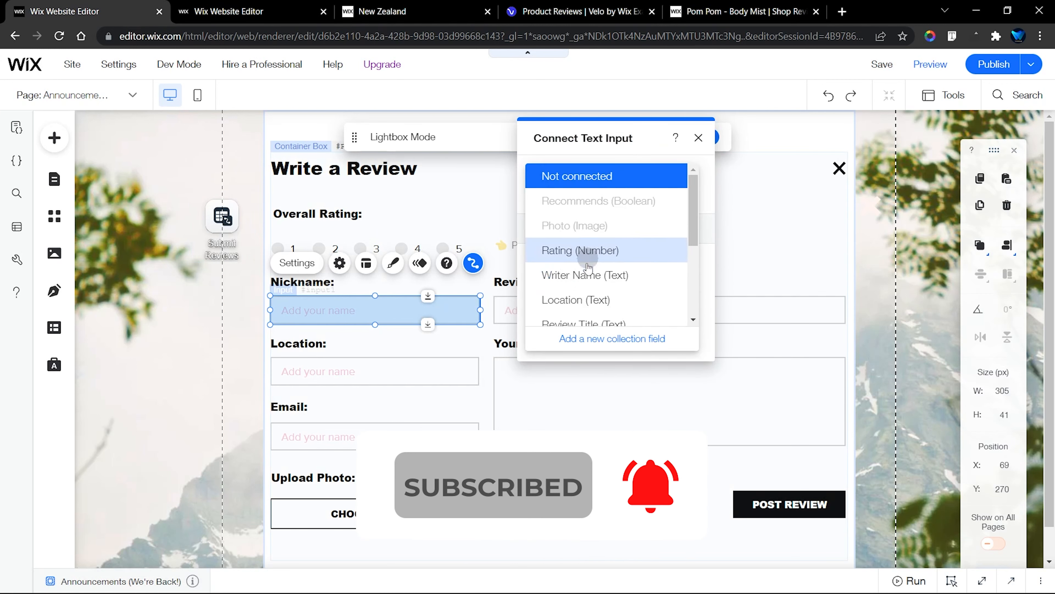
click(598, 278)
click(698, 138)
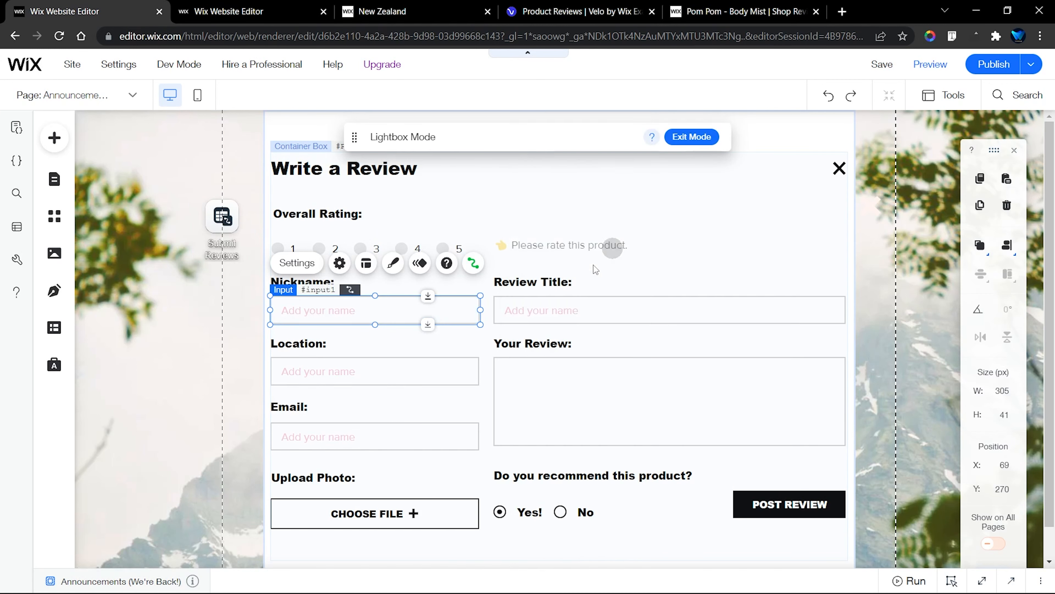
Connect the Location input to the Location (Text) field of the Submit Reviews dataset
click(386, 360)
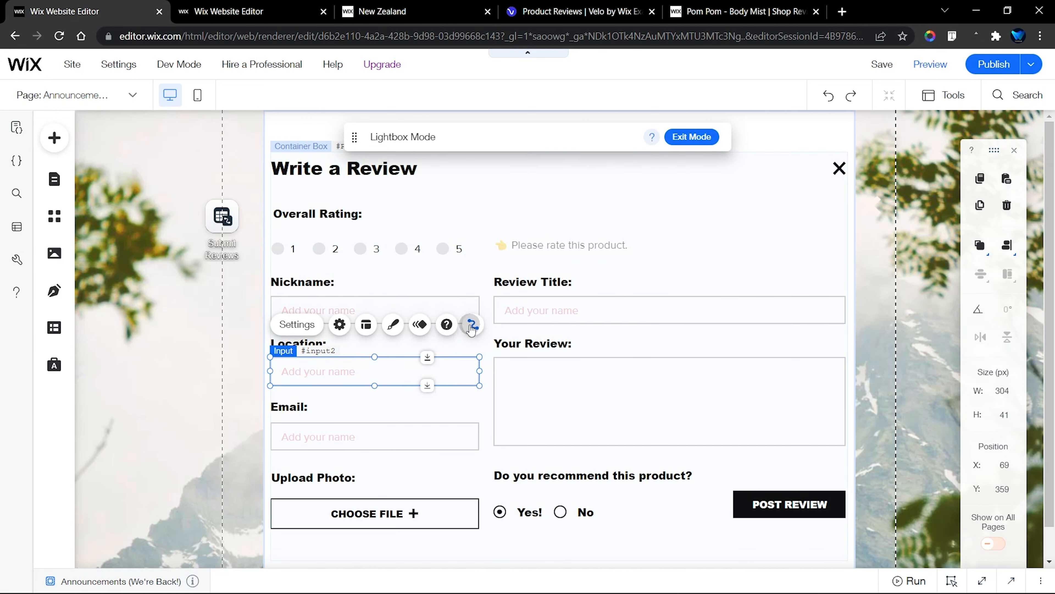
click(472, 324)
click(566, 303)
click(561, 318)
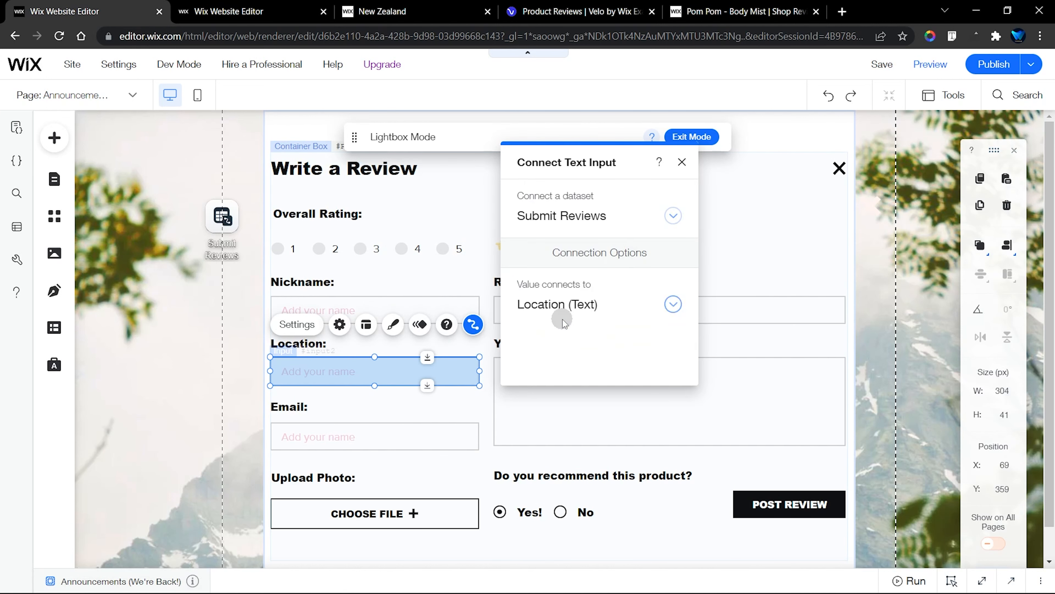
click(683, 166)
Connect the Review Title input to the Review Title (Text) field of the Submit Reviews dataset
click(582, 309)
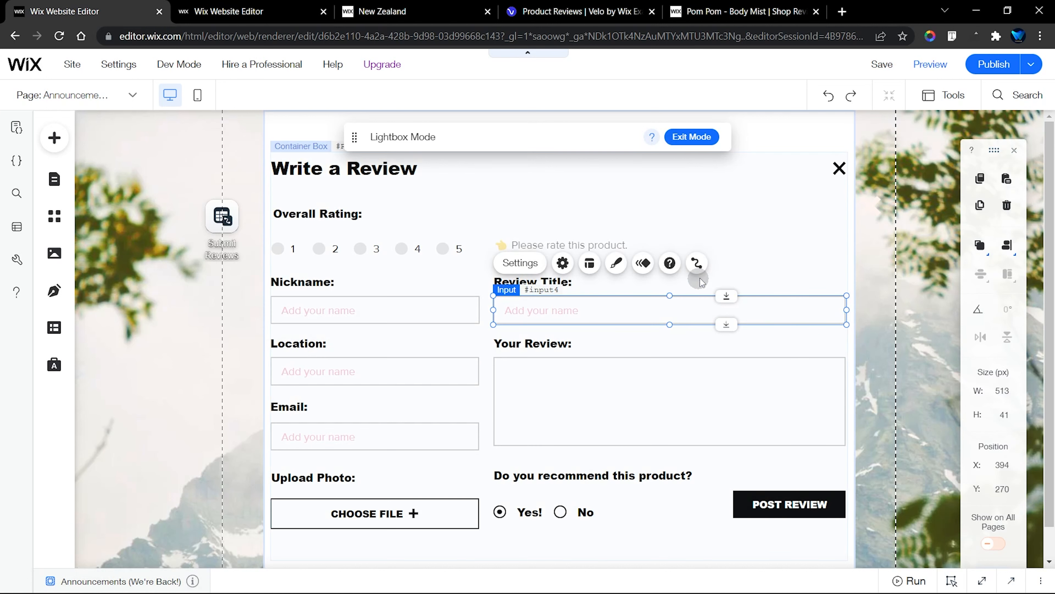
click(701, 264)
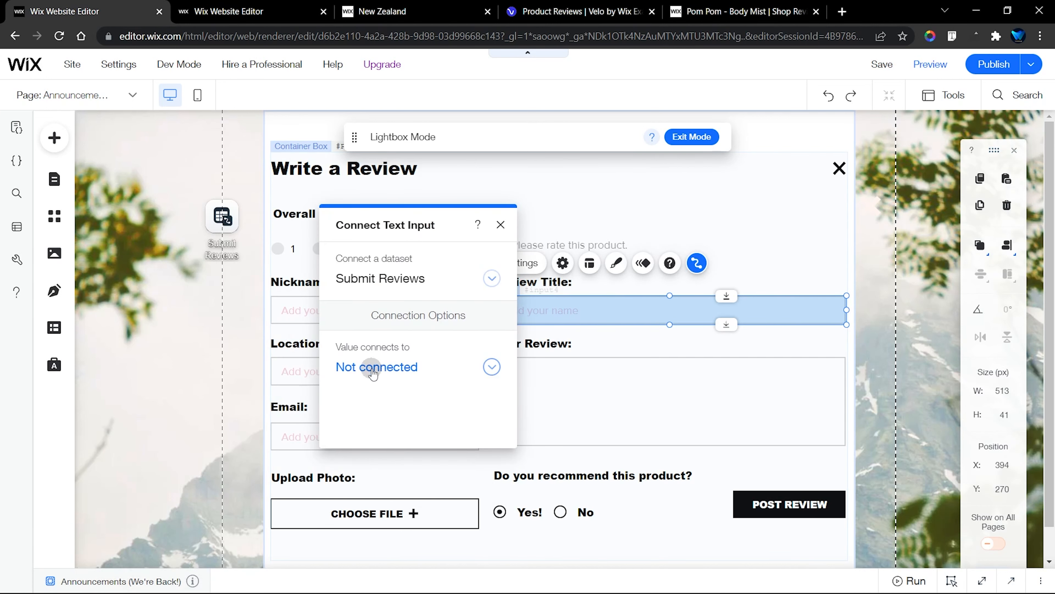
click(371, 367)
scroll(409, 354, down, 3)
click(414, 341)
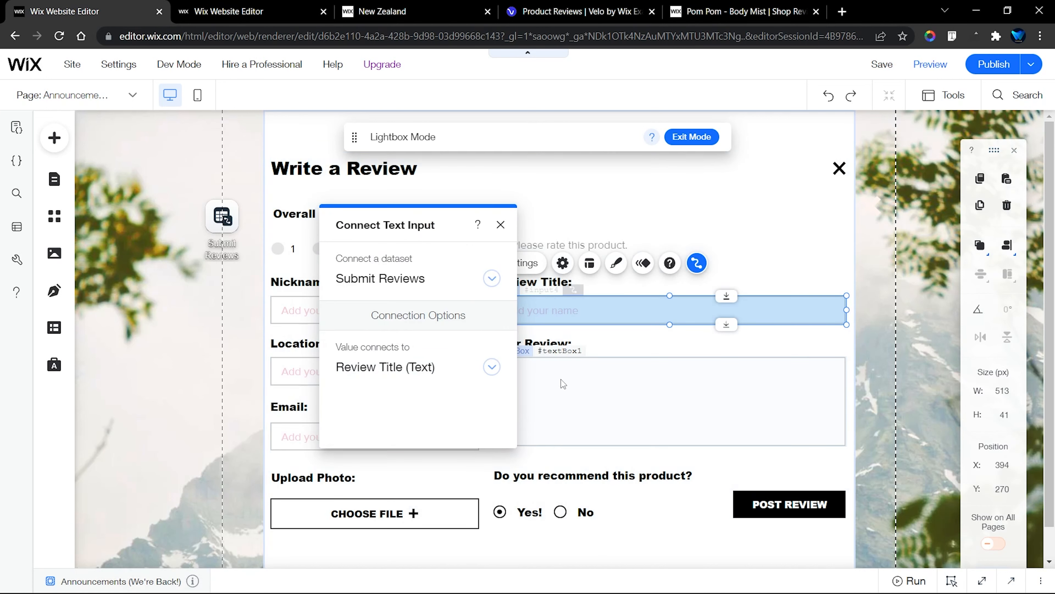
Connect the Your Review text box to the Review Title (Text) field of the Submit Reviews dataset
click(659, 318)
click(696, 325)
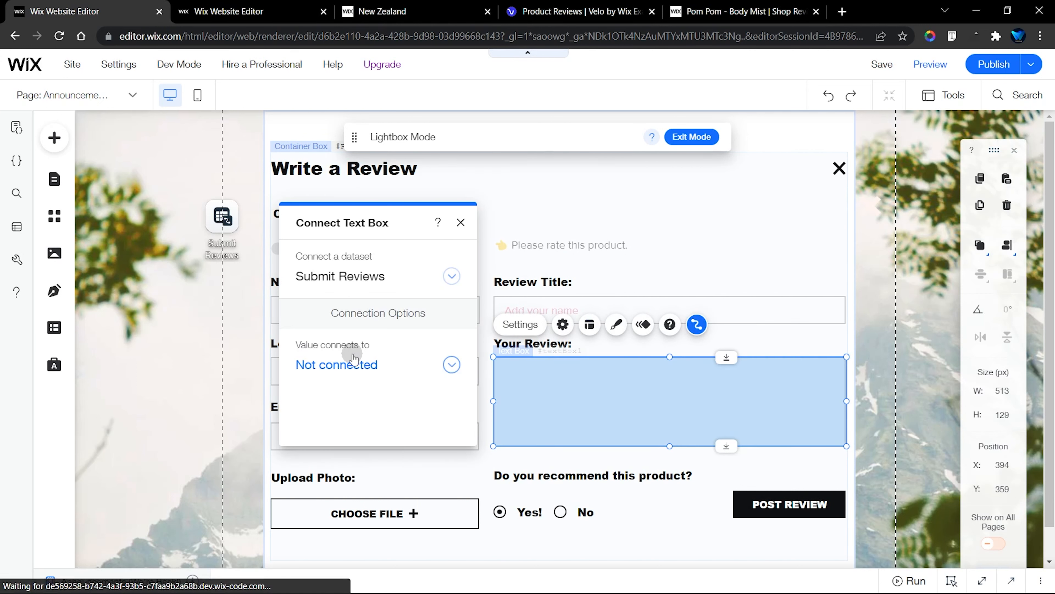
click(349, 365)
scroll(348, 365, down, 3)
click(373, 329)
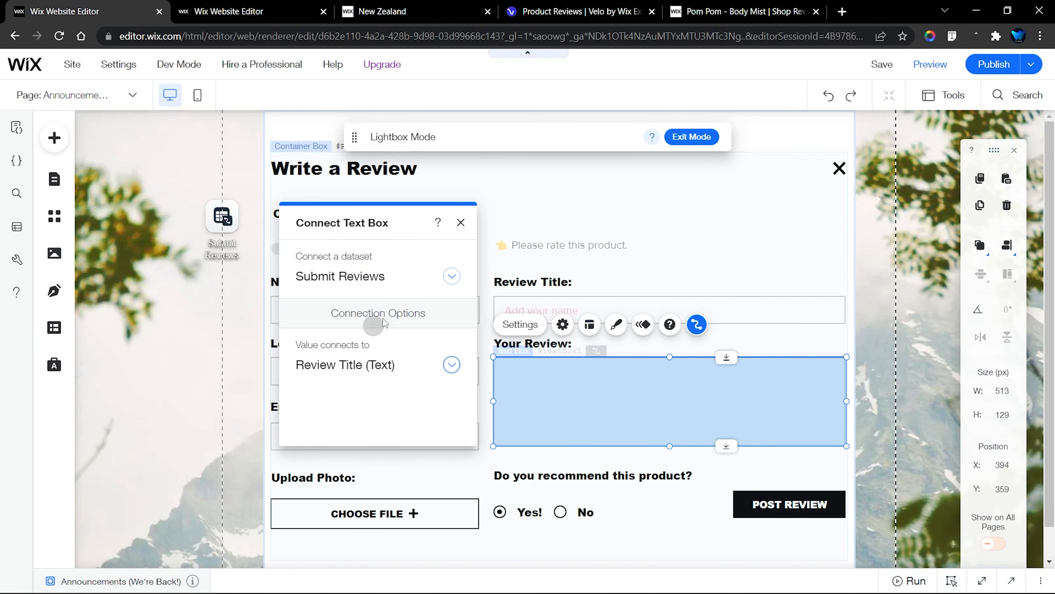
click(462, 223)
Connect the Choose File upload button to the Photo (Image) field of the Submit Reviews dataset
click(356, 371)
click(356, 423)
click(413, 514)
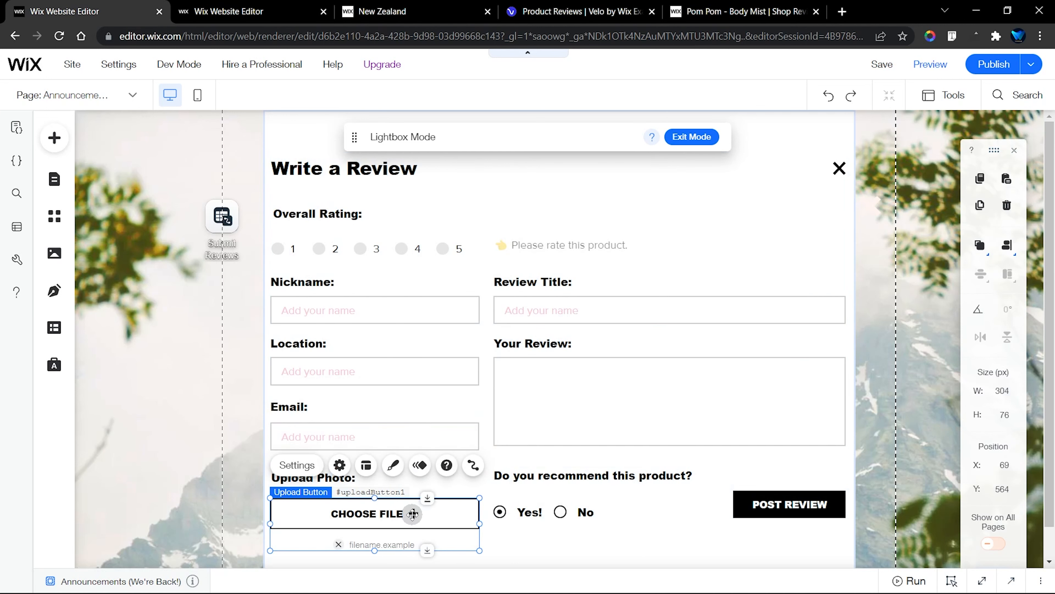
scroll(413, 514, down, 1)
click(473, 431)
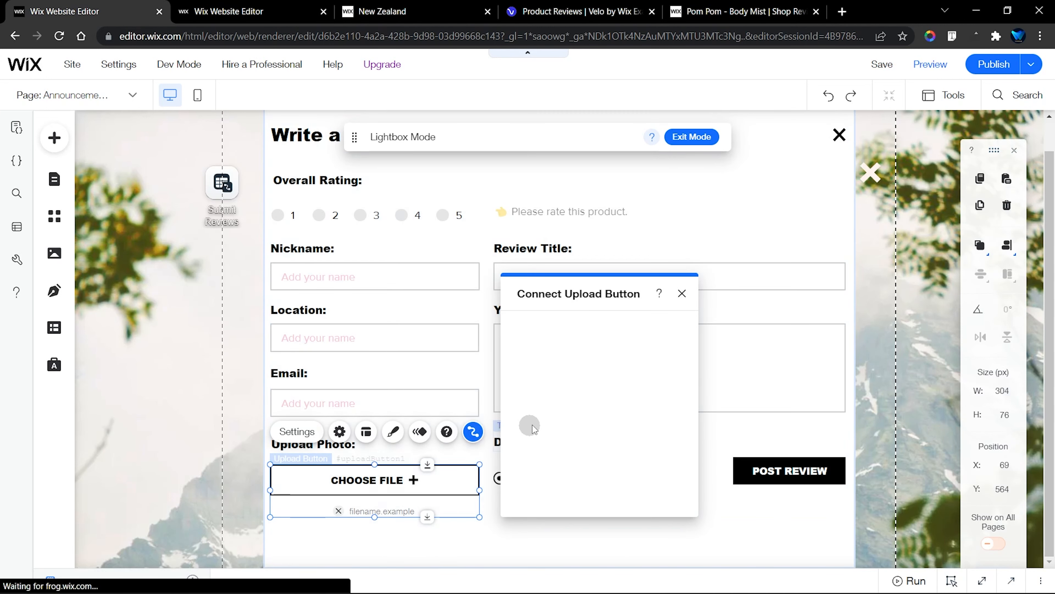
click(563, 432)
click(578, 380)
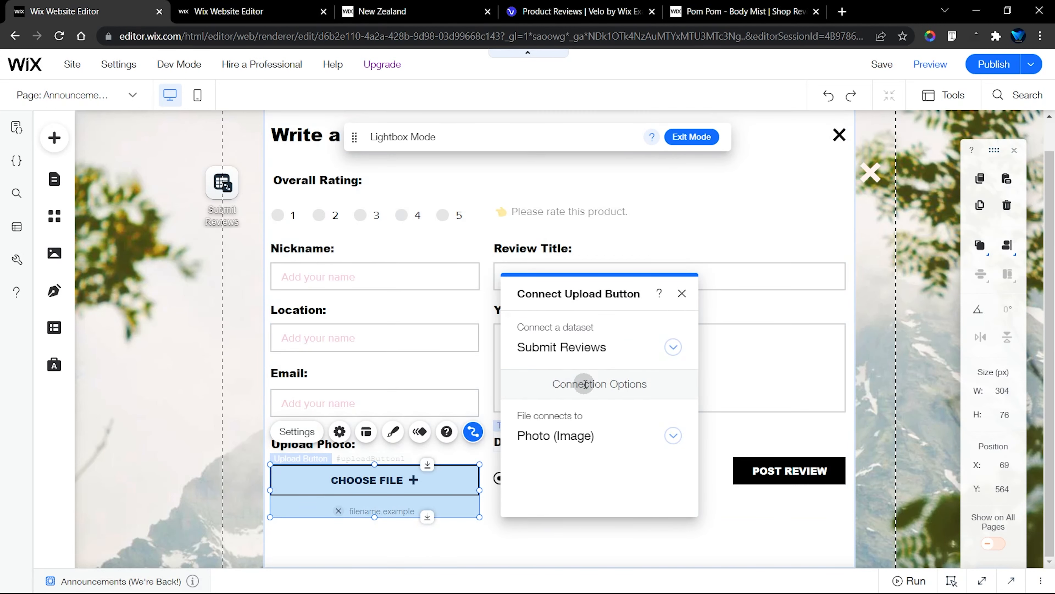
click(679, 296)
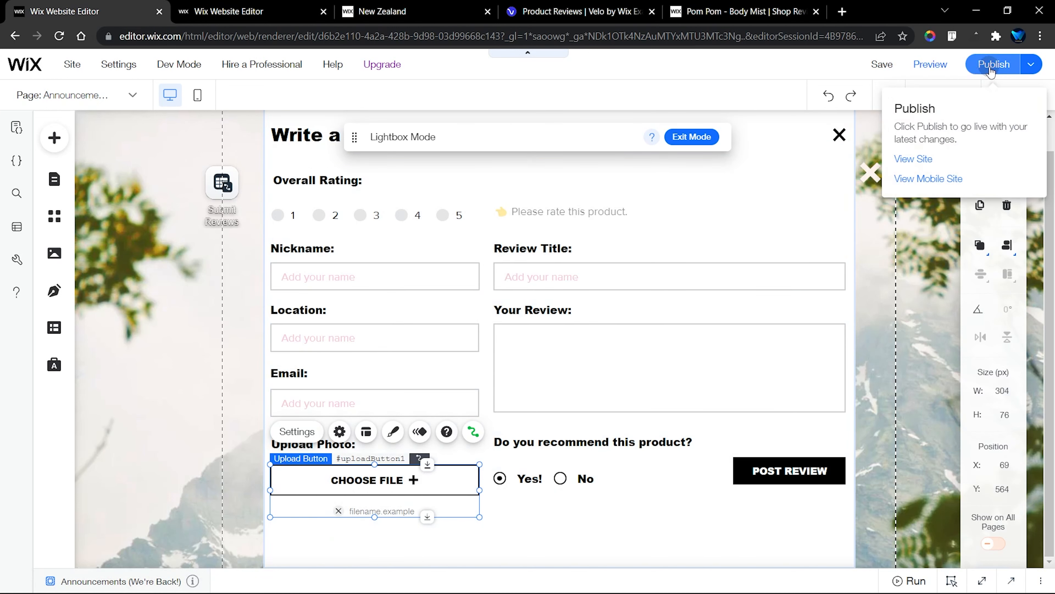
Save the site and exit Lightbox Mode to return to the Tour (Title) page
click(892, 65)
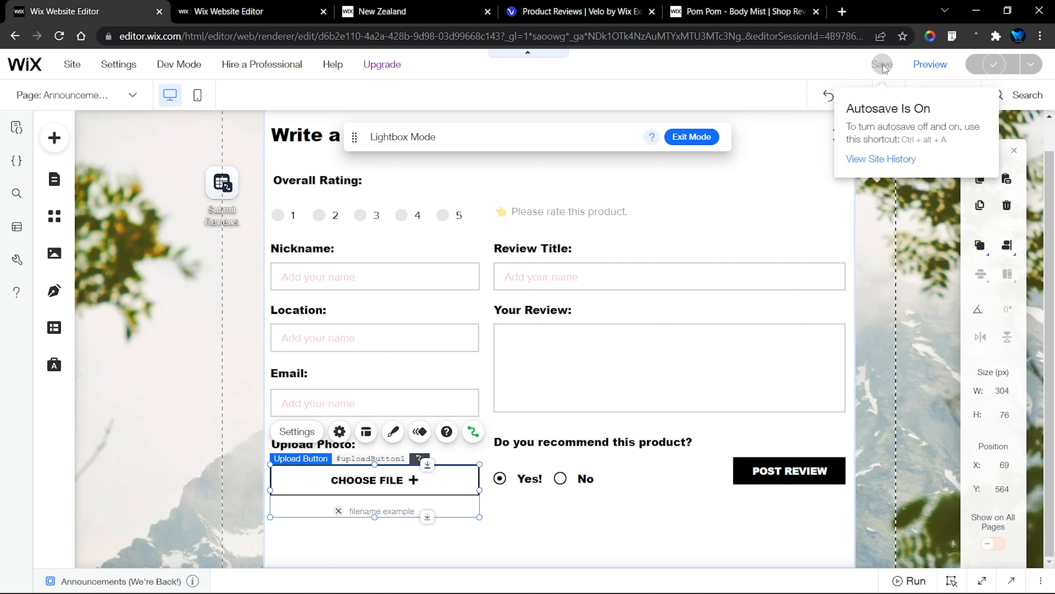
click(553, 276)
click(429, 278)
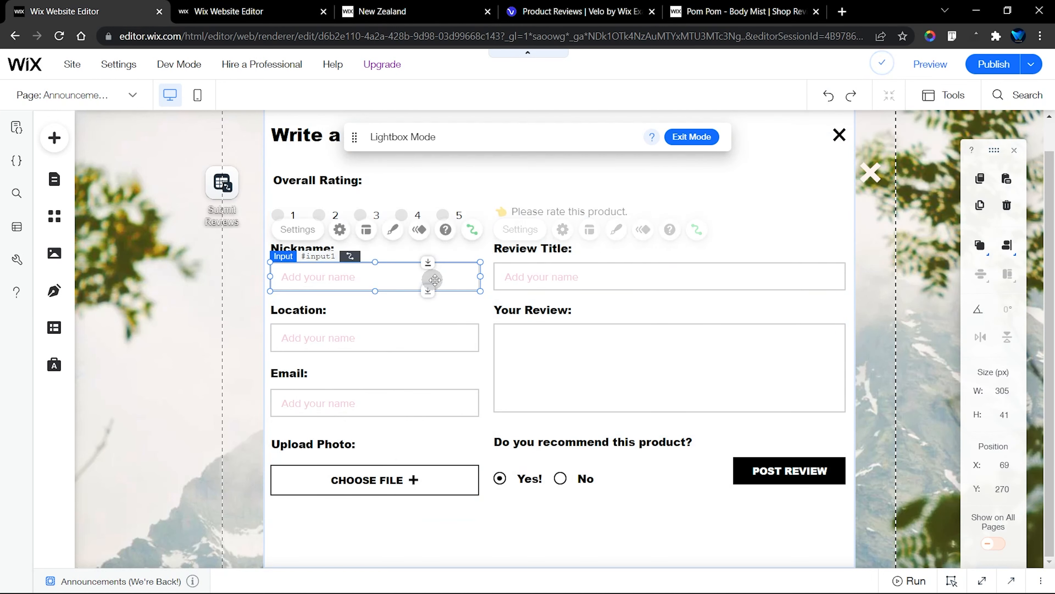
click(692, 137)
Connect the unconfigured #Reviews dataset beside the Spread the Love section to the reviews collection
scroll(617, 386, down, 5)
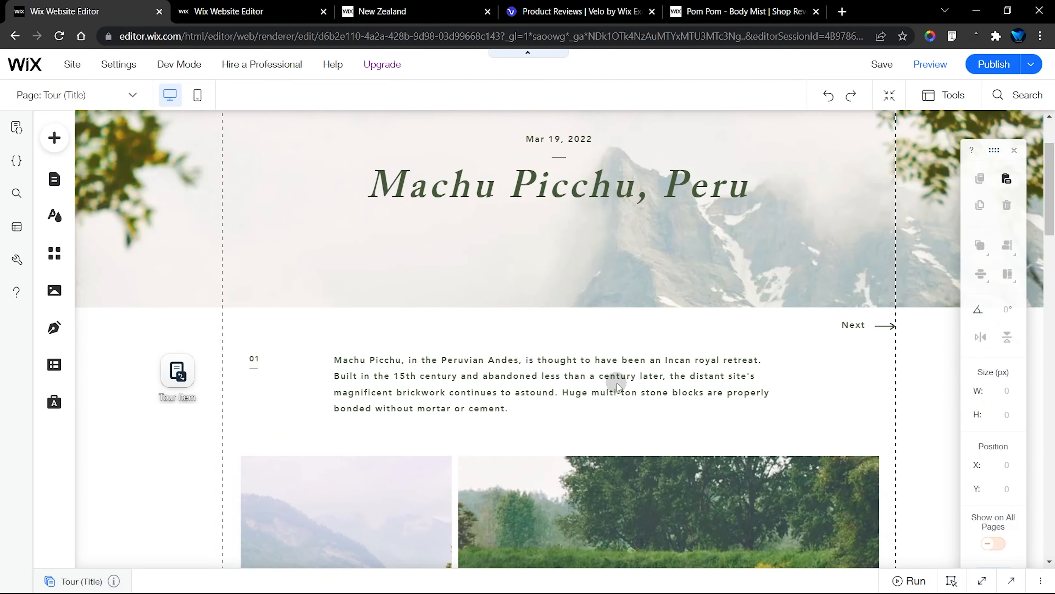
scroll(617, 385, down, 15)
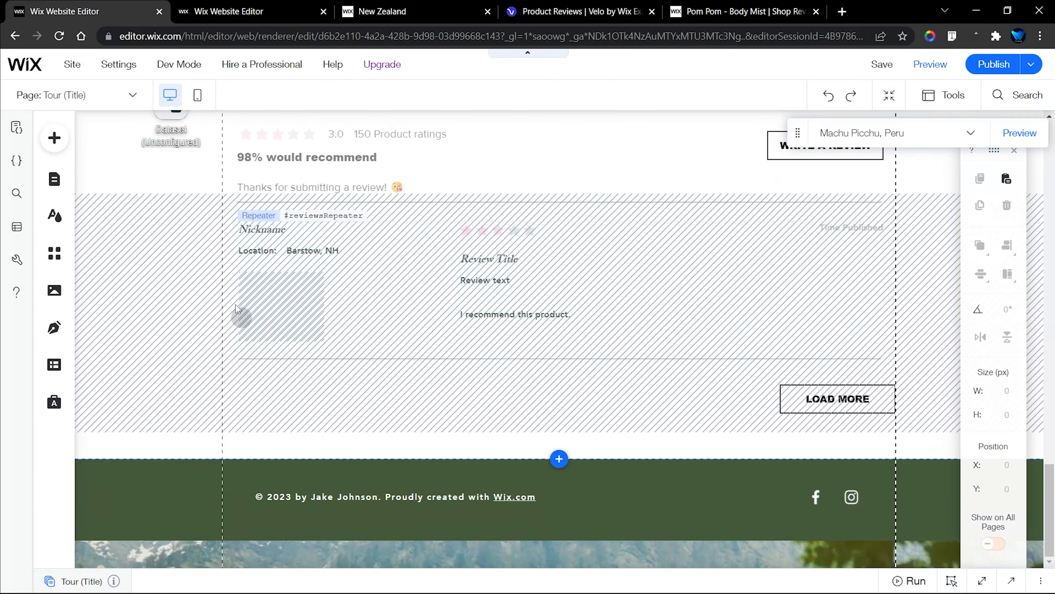
scroll(237, 309, up, 3)
click(172, 245)
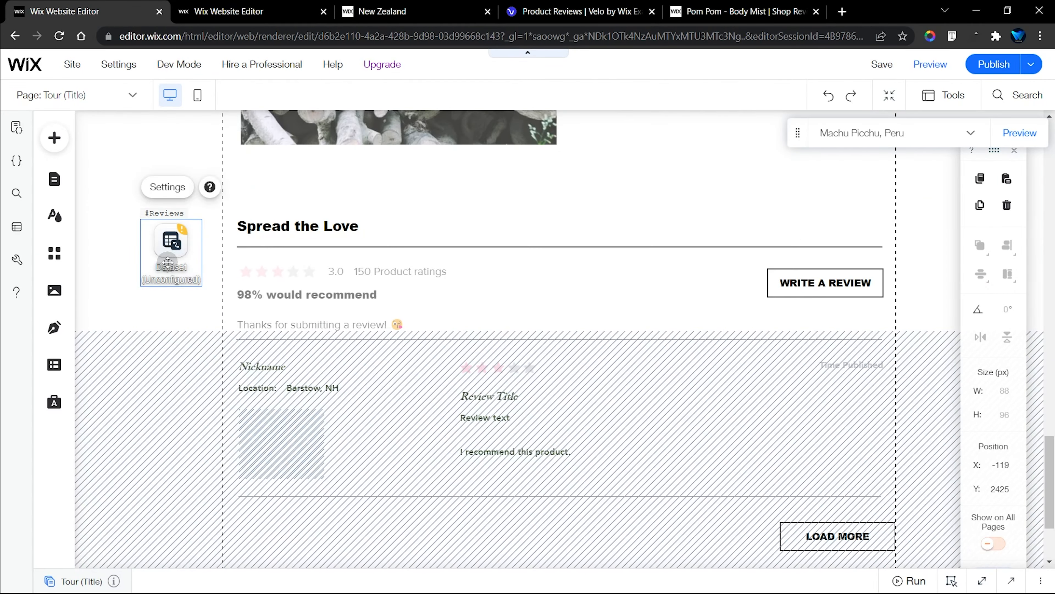
click(180, 199)
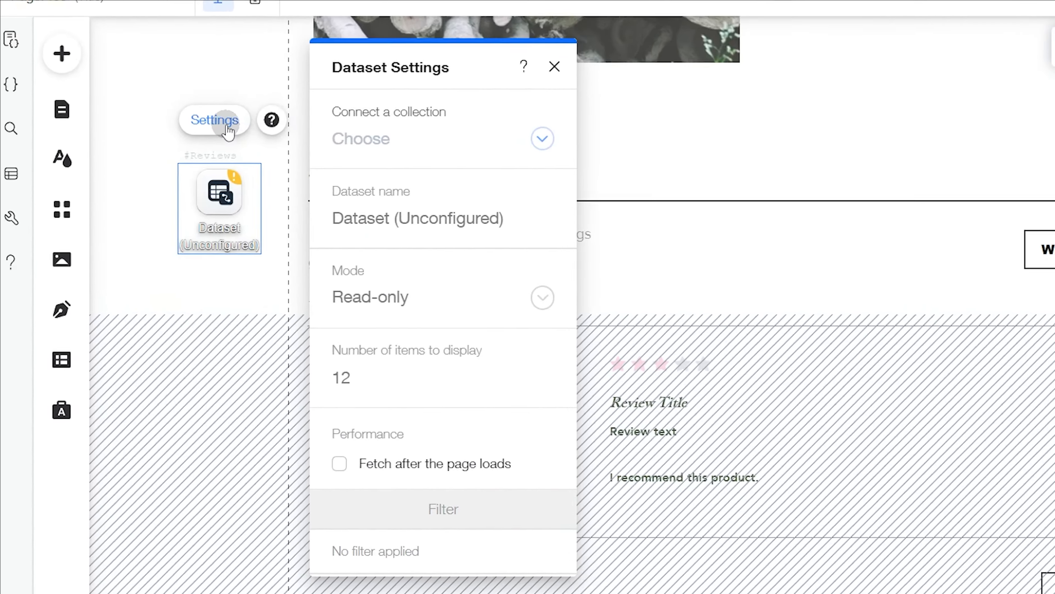
click(300, 203)
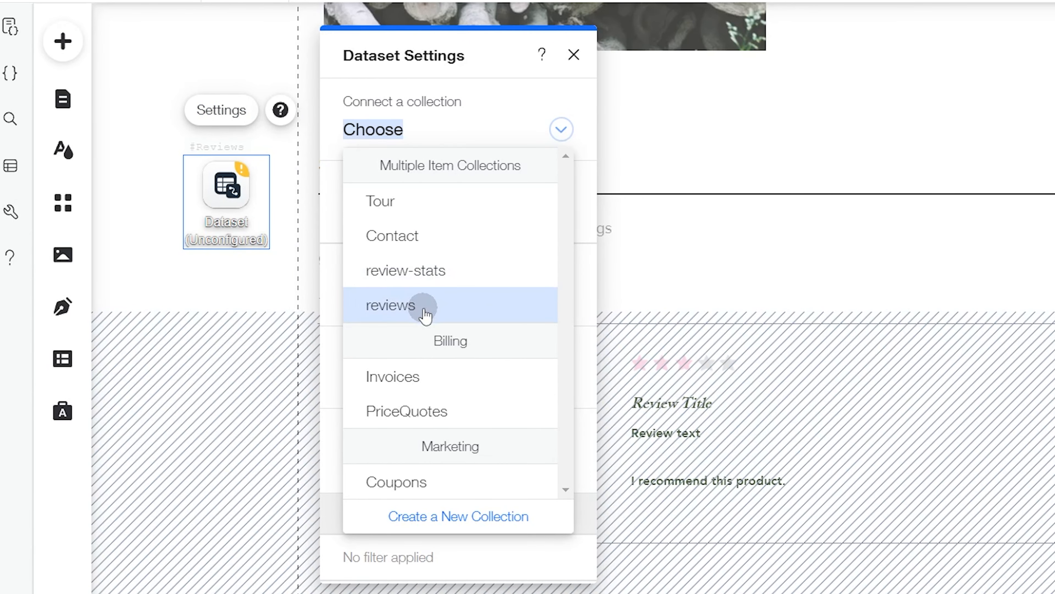
click(425, 316)
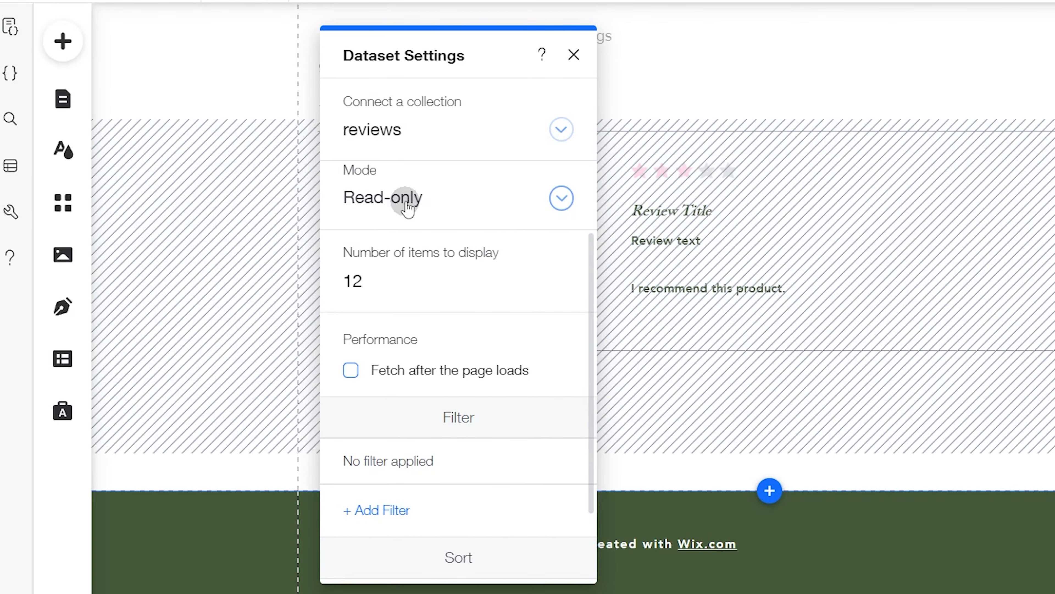
click(573, 54)
Connect the #reviewsRepeater repeater to the Reviews dataset
scroll(460, 308, up, 5)
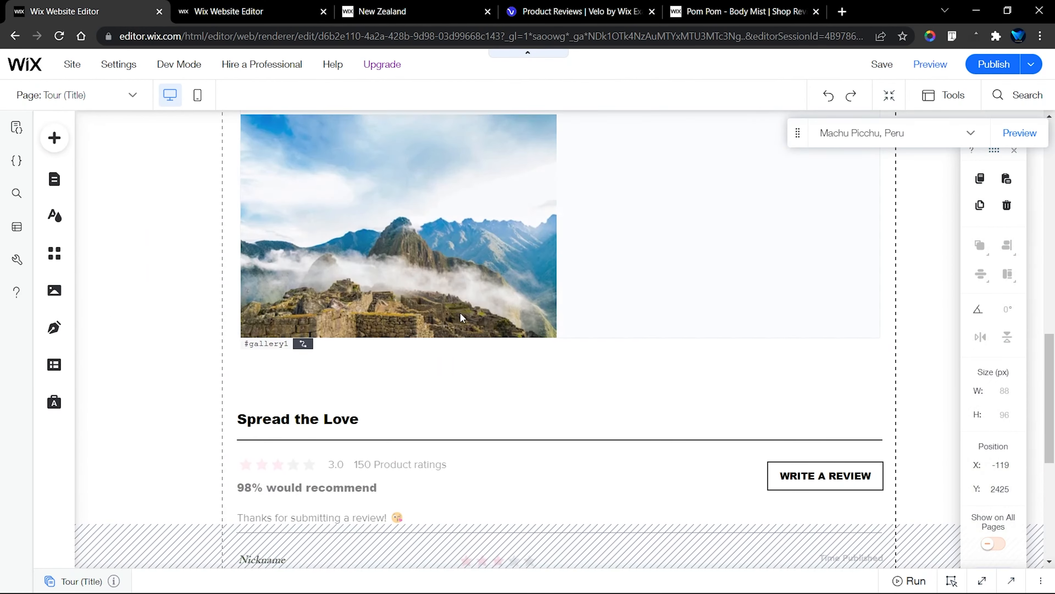
scroll(460, 315, down, 5)
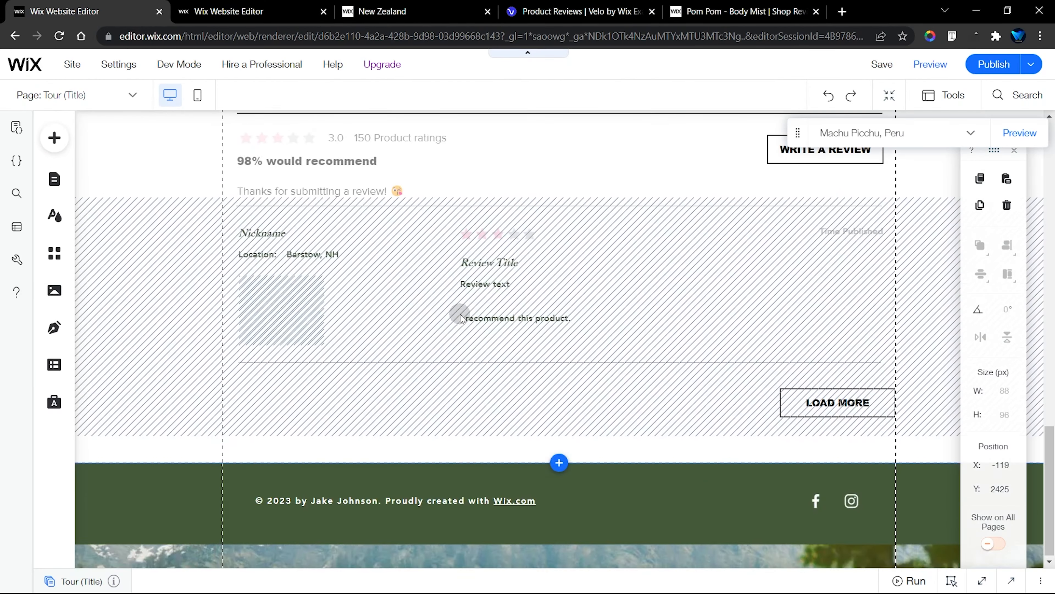
scroll(461, 315, up, 1)
scroll(460, 314, down, 1)
click(303, 273)
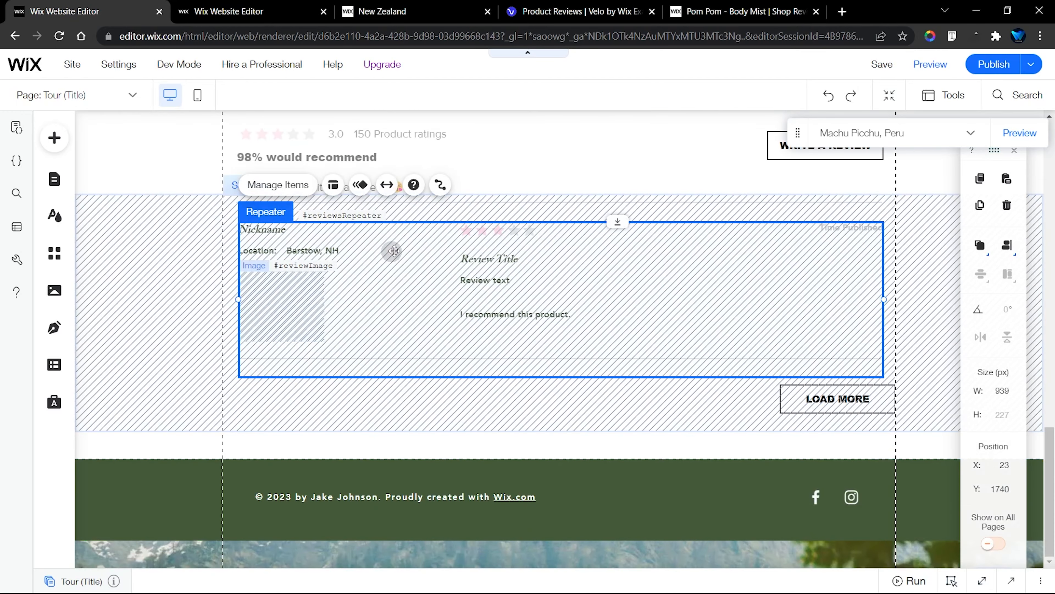
click(441, 186)
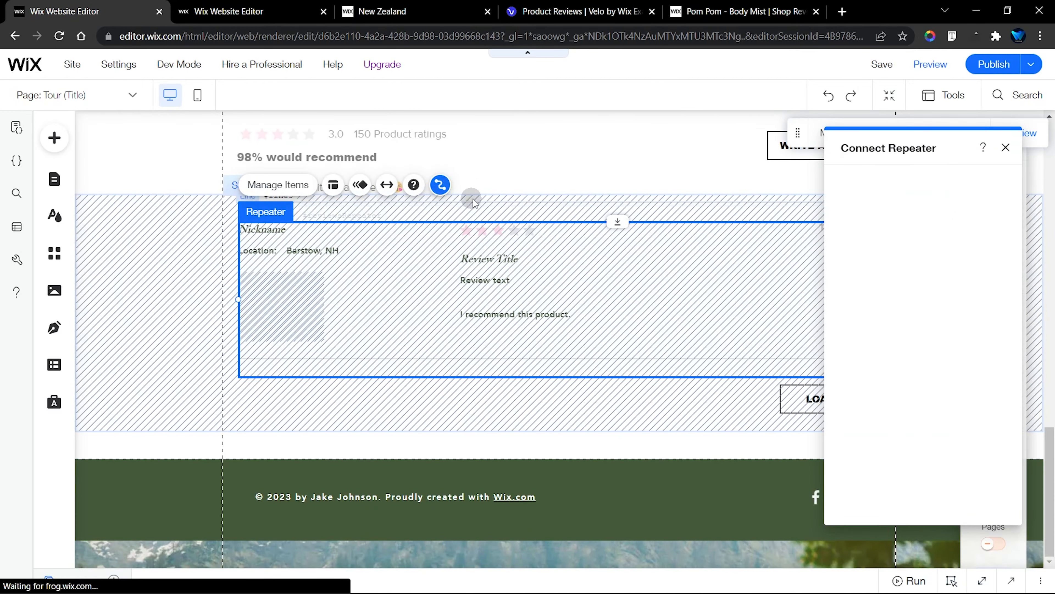
drag(909, 149, 755, 142)
click(762, 193)
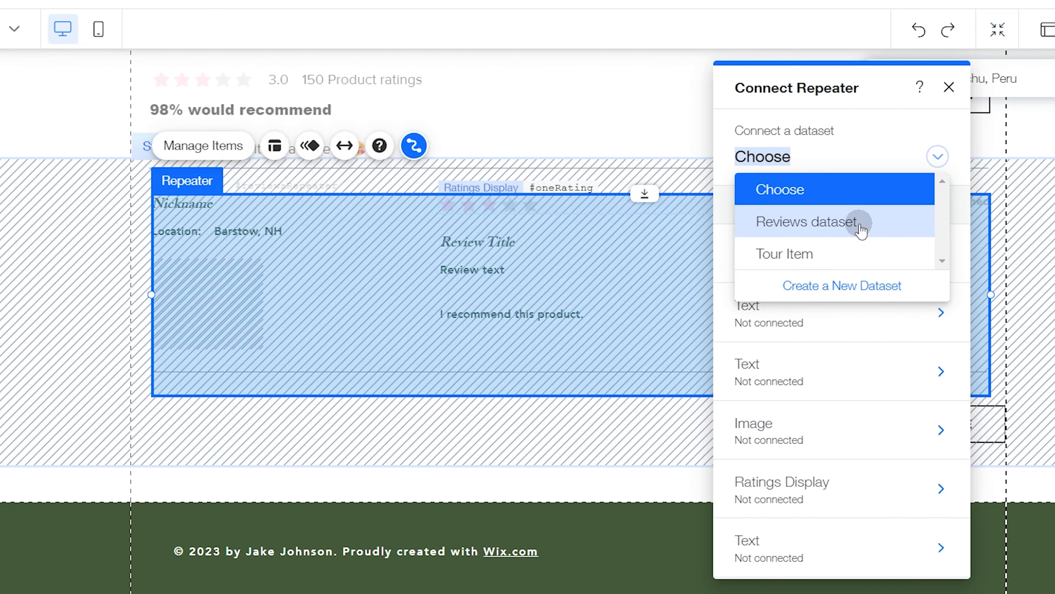
click(880, 232)
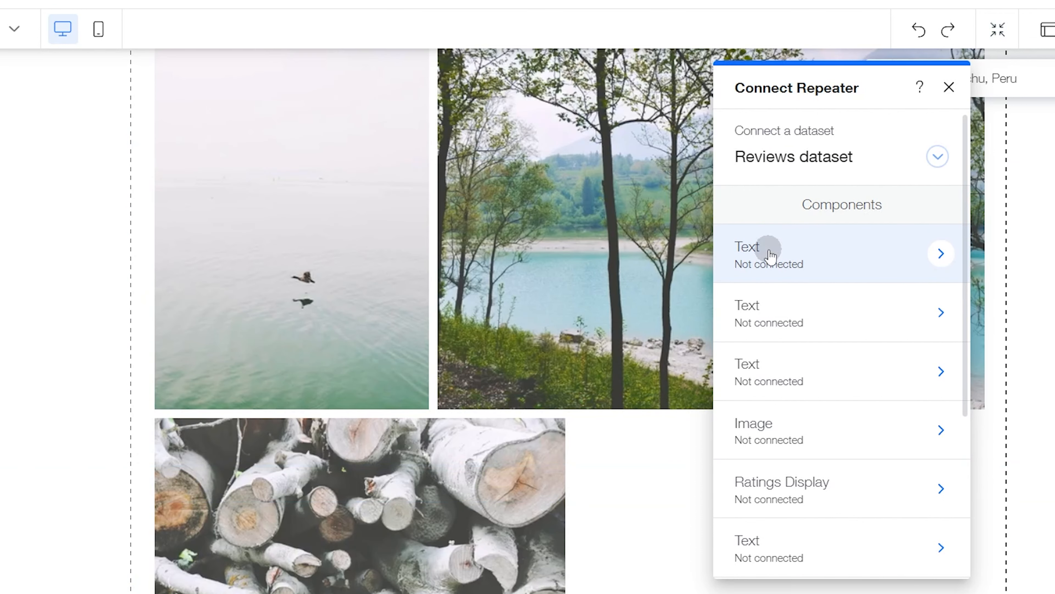
Connect the repeater's Nickname text to the Writer Name (Text) field of the Reviews dataset
click(766, 248)
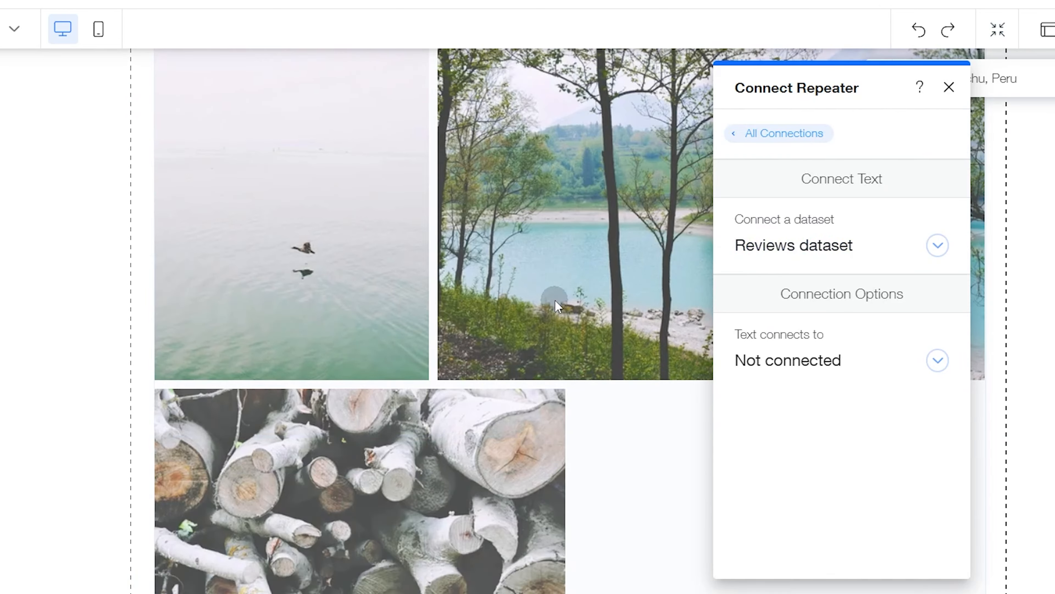
scroll(555, 305, down, 10)
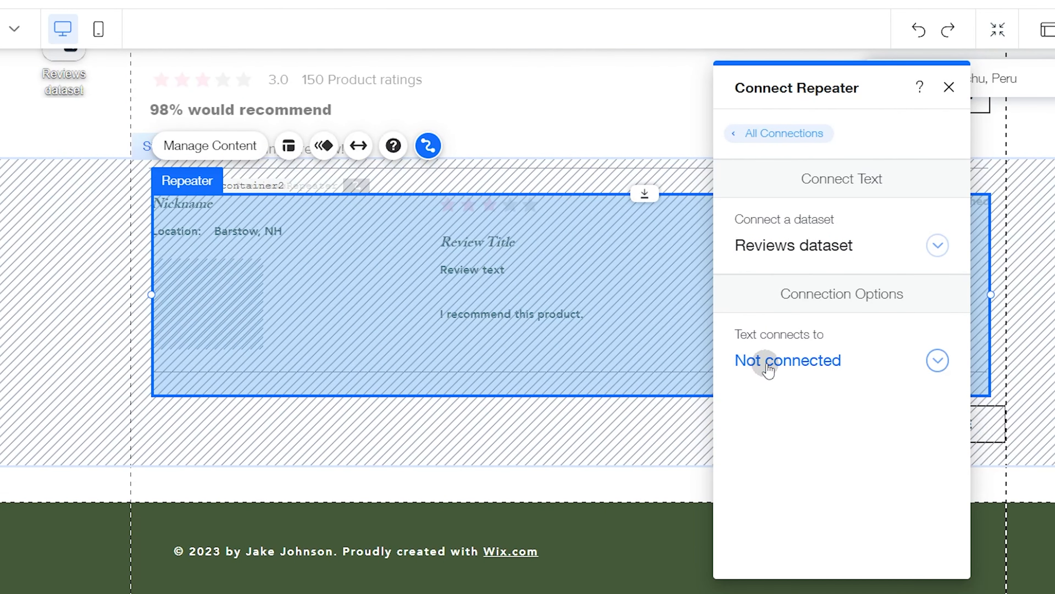
click(760, 134)
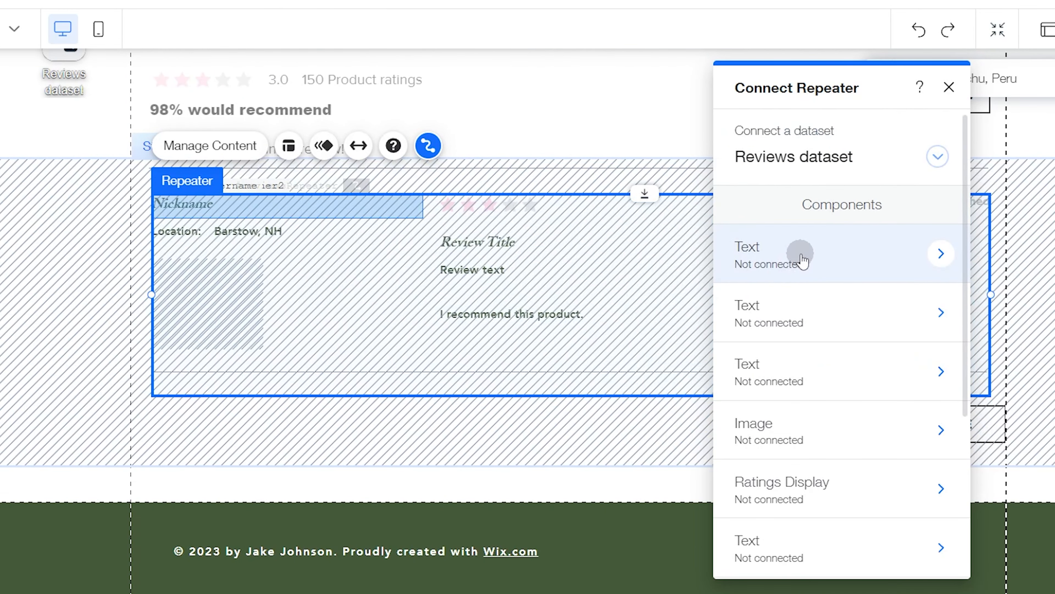
click(801, 255)
click(779, 133)
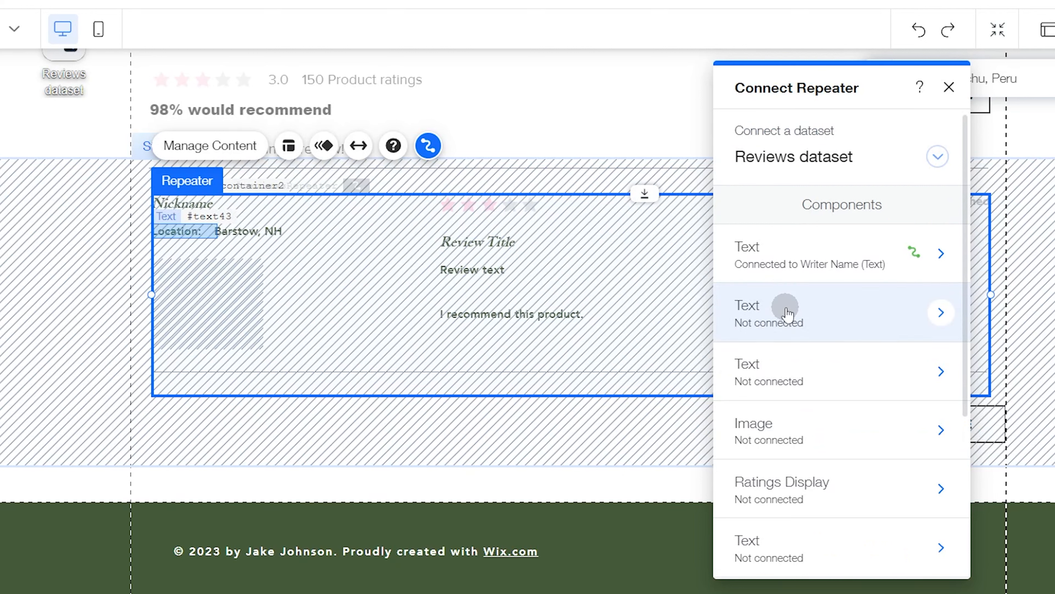
Connect the repeater's "Barstow, NH" text to the Location (Text) field of the Reviews dataset
click(790, 378)
click(807, 376)
scroll(739, 482, down, 3)
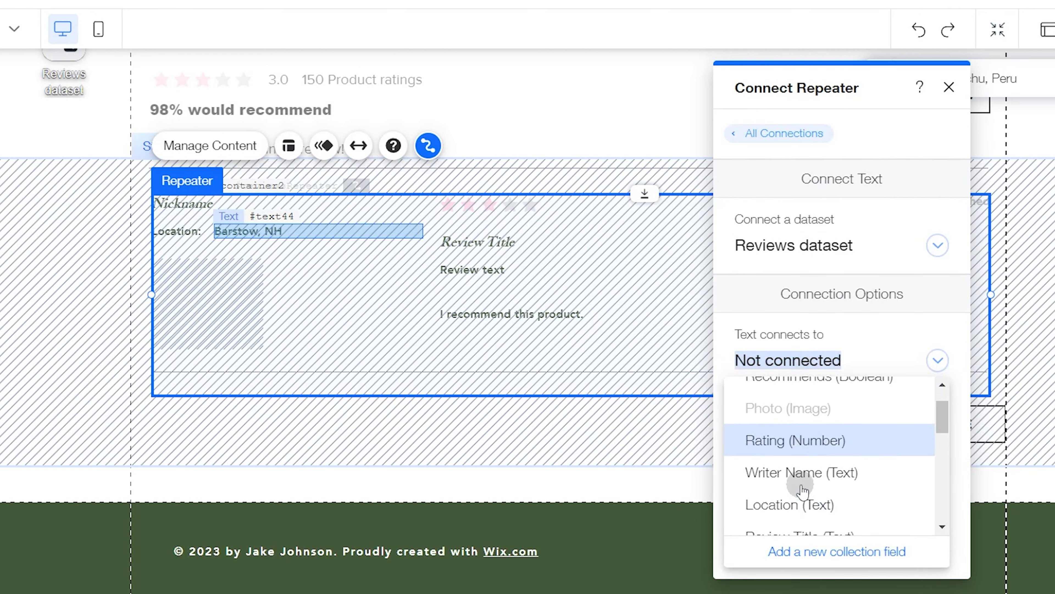
click(820, 471)
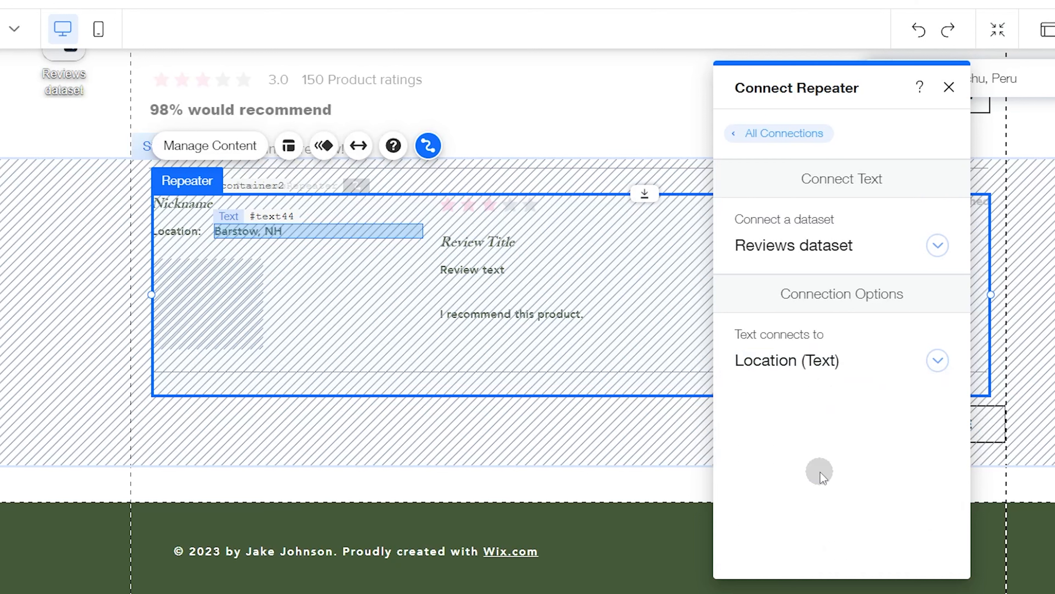
click(771, 133)
Connect the source of the repeater's #reviewImage image to the Photo (Image) field
scroll(803, 416, down, 2)
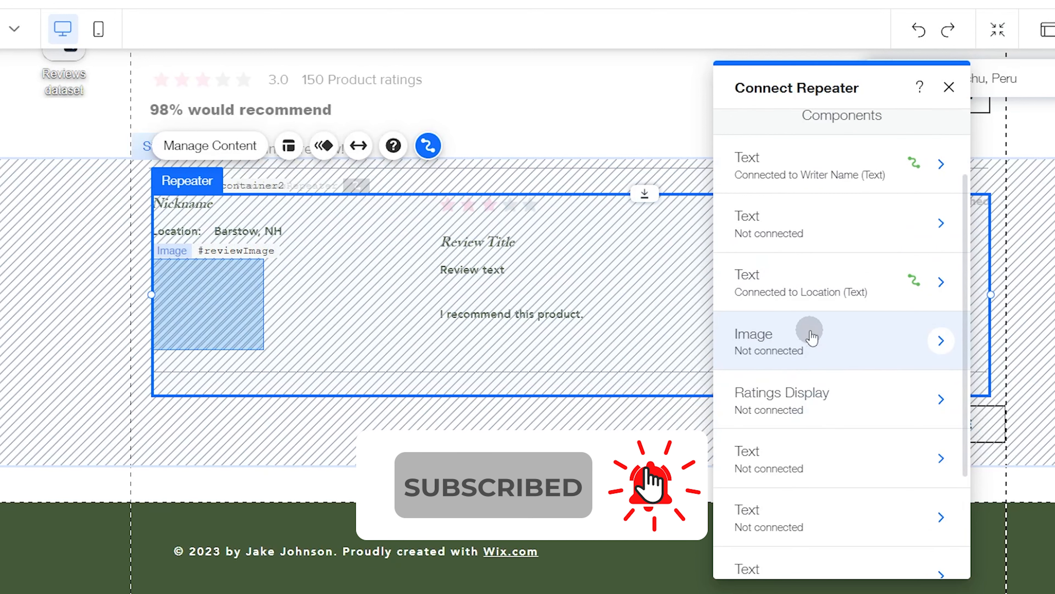
click(812, 337)
click(783, 355)
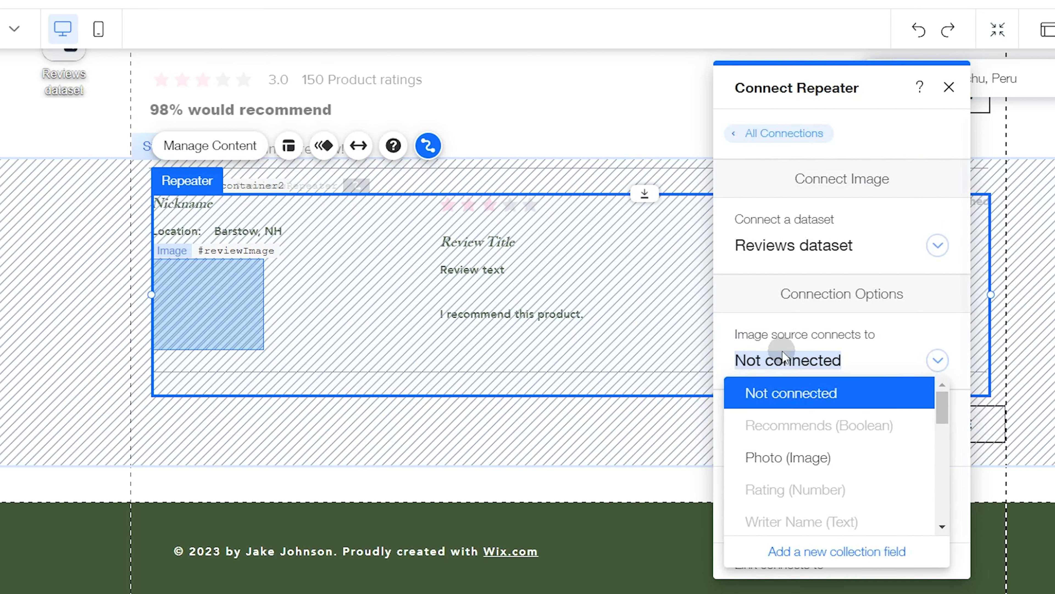
click(793, 457)
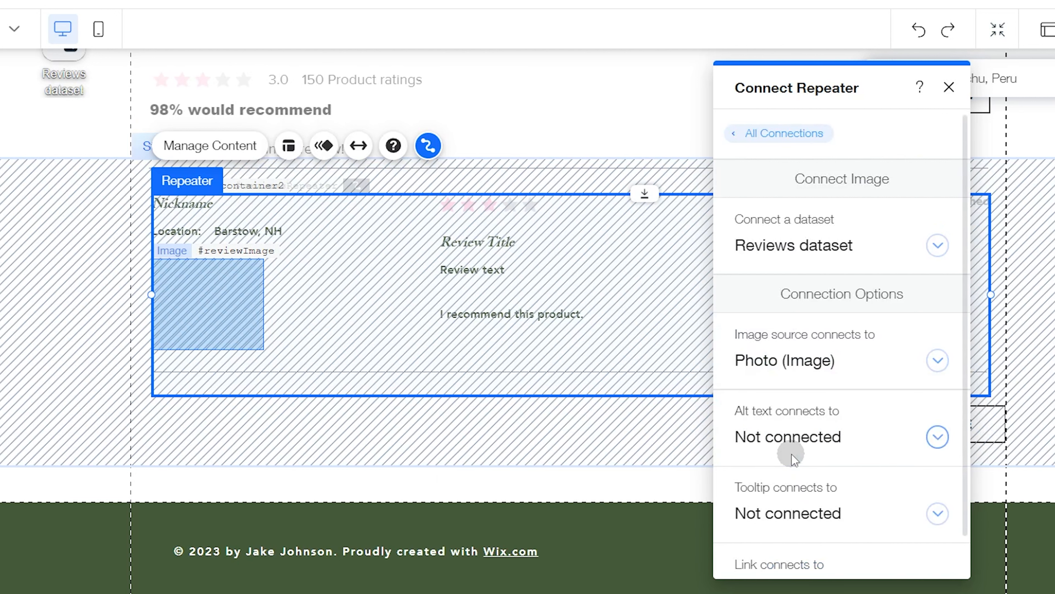
Connect the review image's alt text and tooltip to the Writer Name (Text) field
click(784, 437)
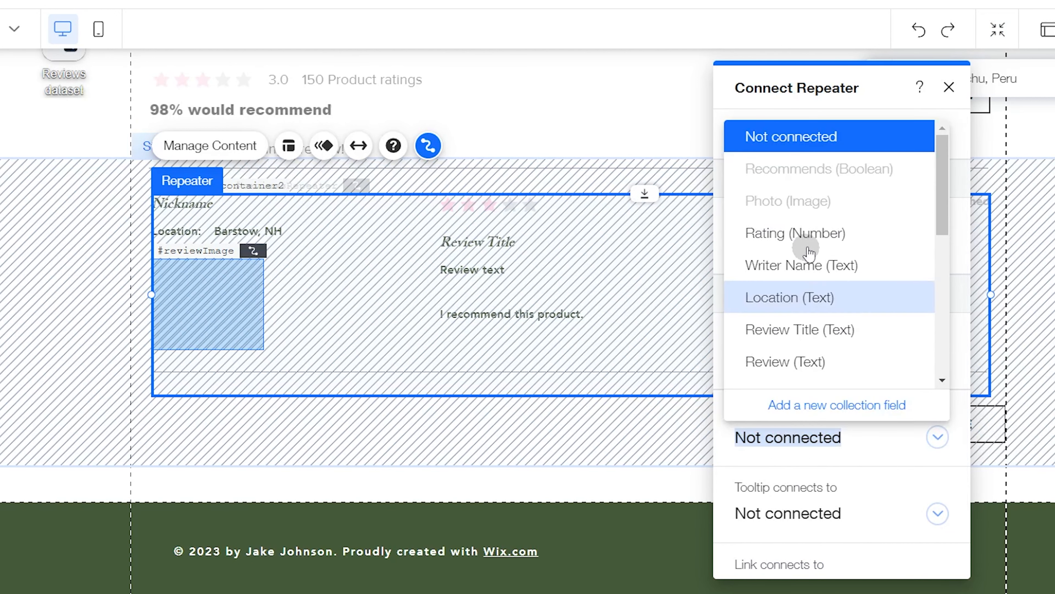
click(801, 265)
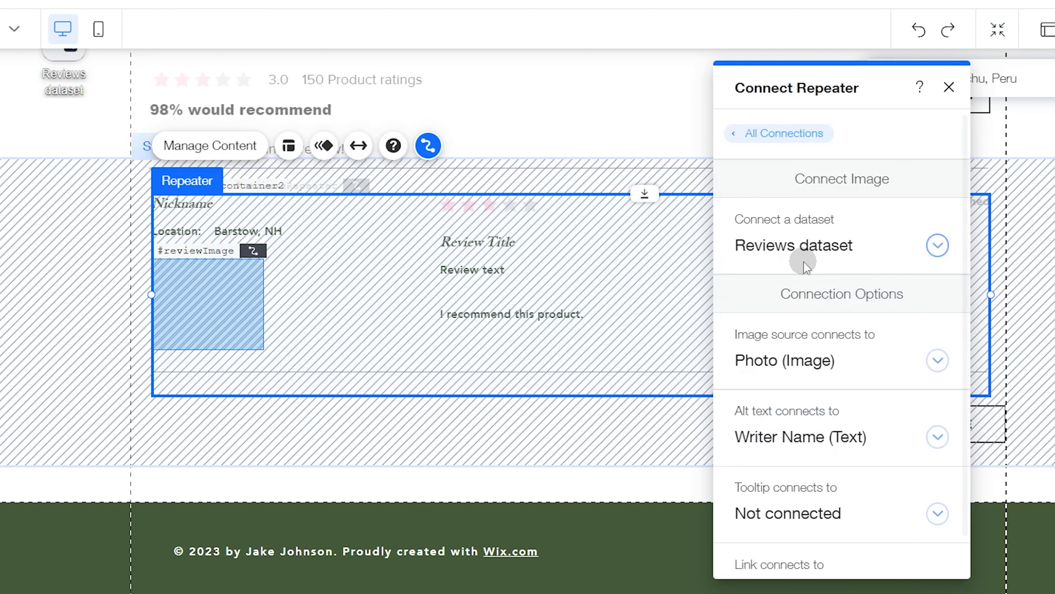
click(796, 514)
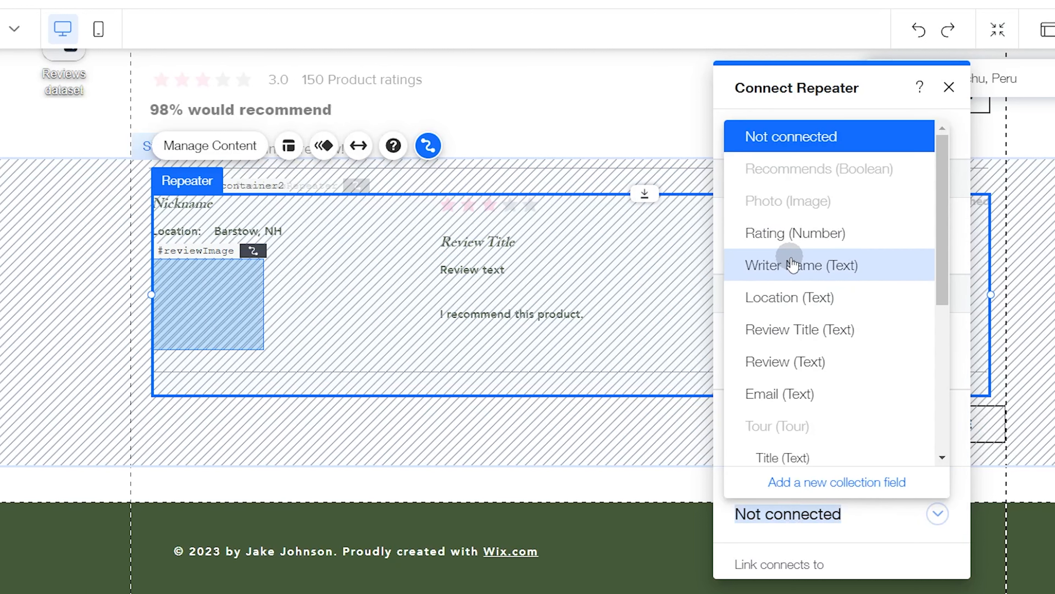
click(804, 266)
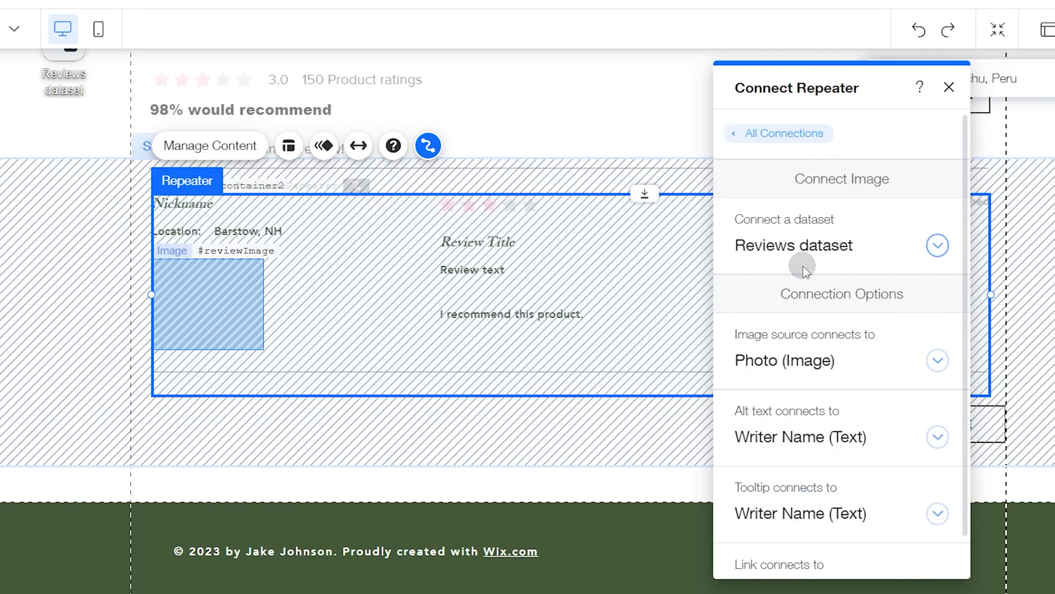
Connect the repeater's Review Title text to the Review Title (Text) field of the Reviews dataset
click(778, 133)
scroll(789, 466, down, 3)
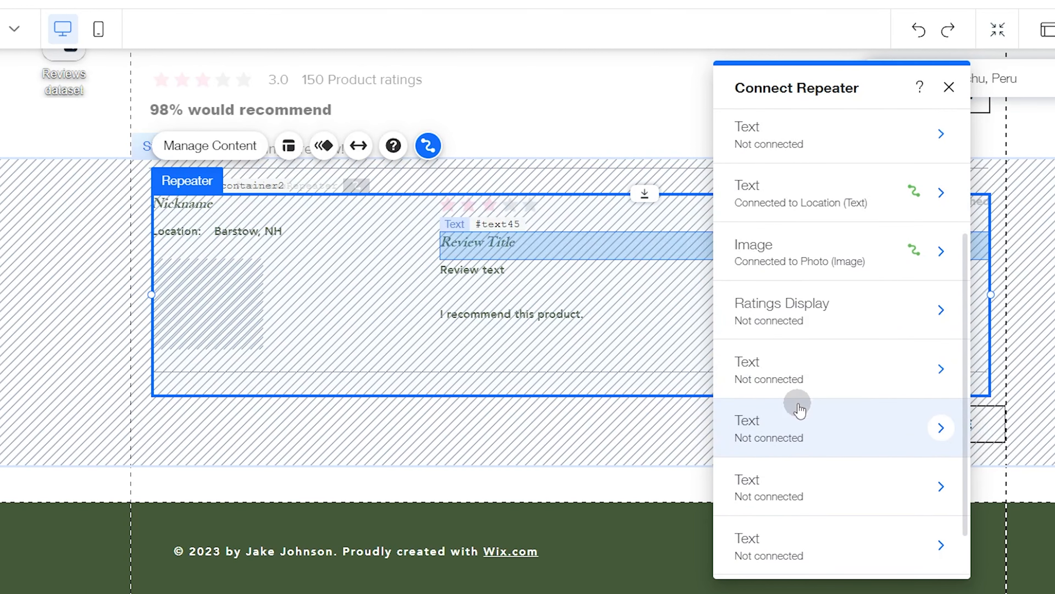
click(802, 422)
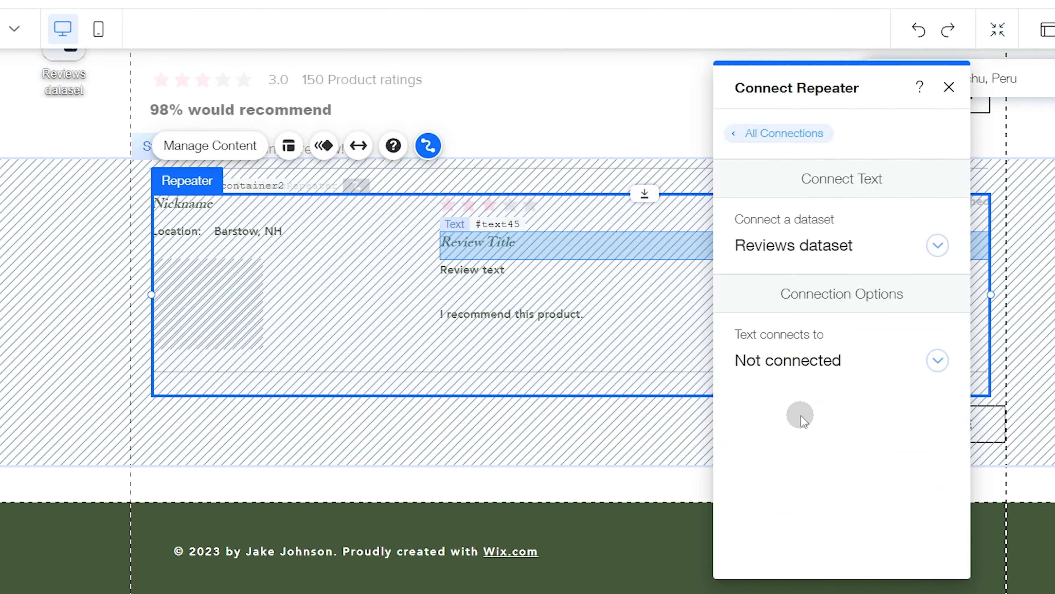
click(804, 381)
scroll(800, 473, down, 2)
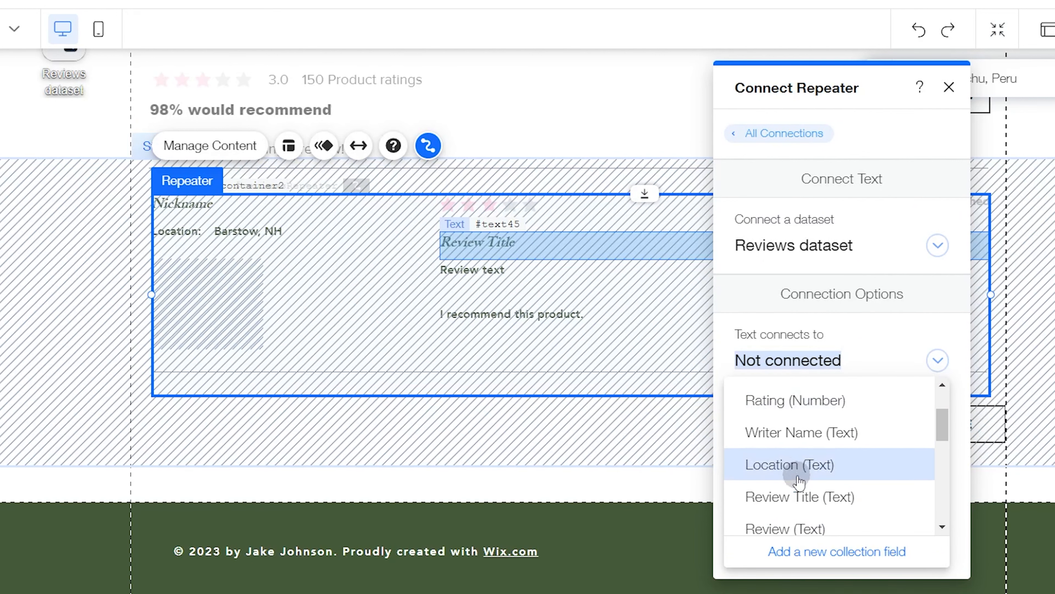
click(815, 497)
Connect the repeater's "Review text" element to its field in the Reviews dataset and close the repeater's connection settings
click(759, 132)
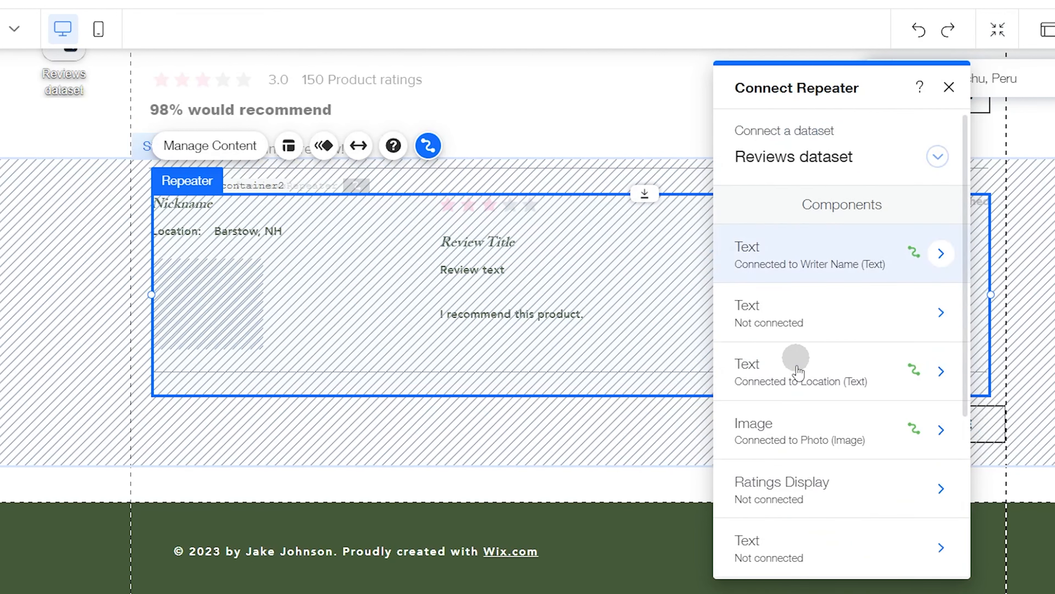
scroll(800, 487, down, 3)
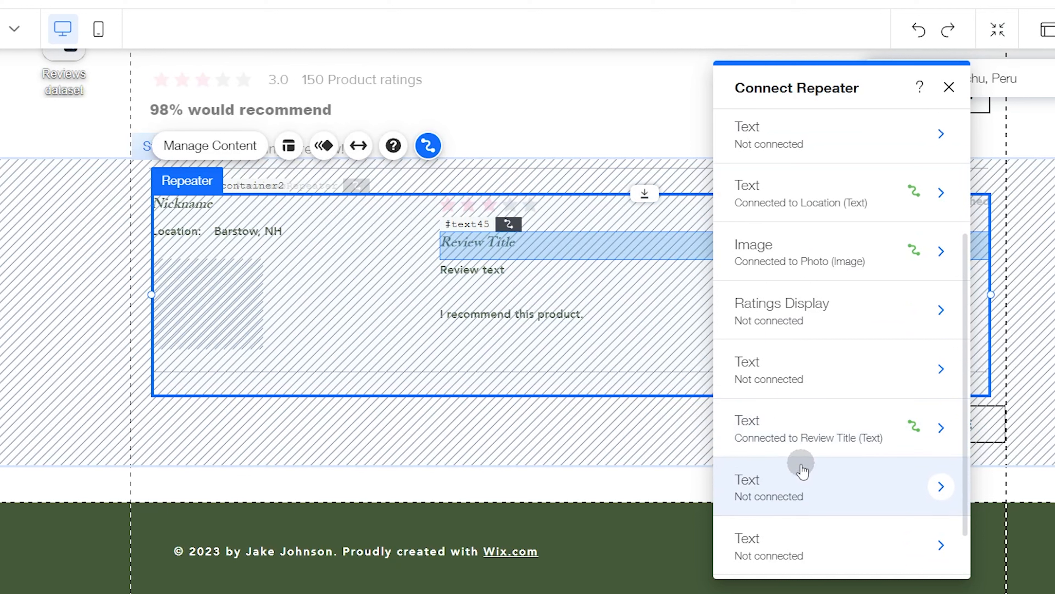
click(808, 475)
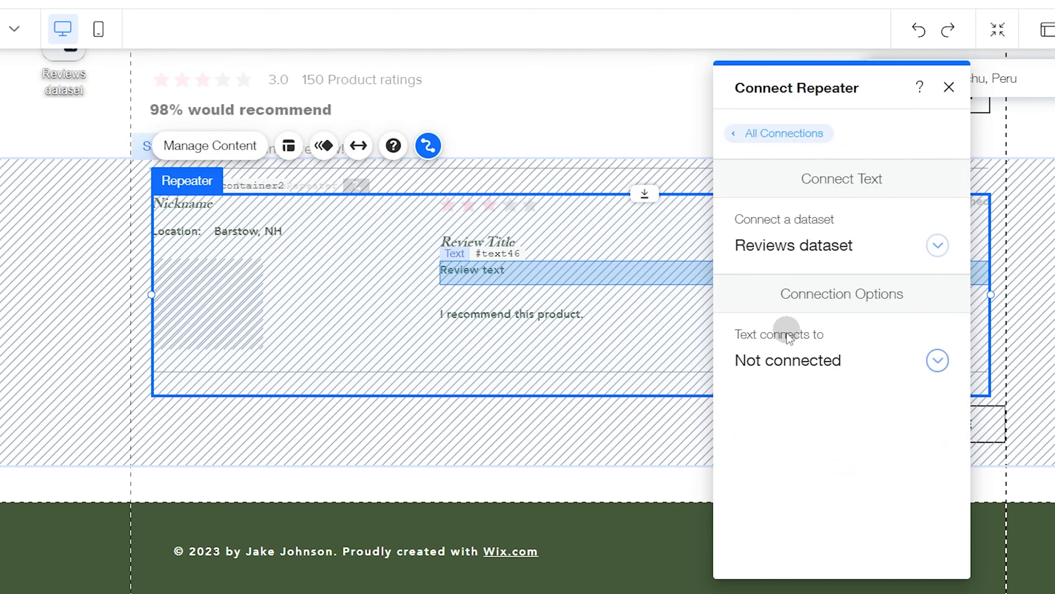
click(784, 361)
scroll(802, 495, down, 3)
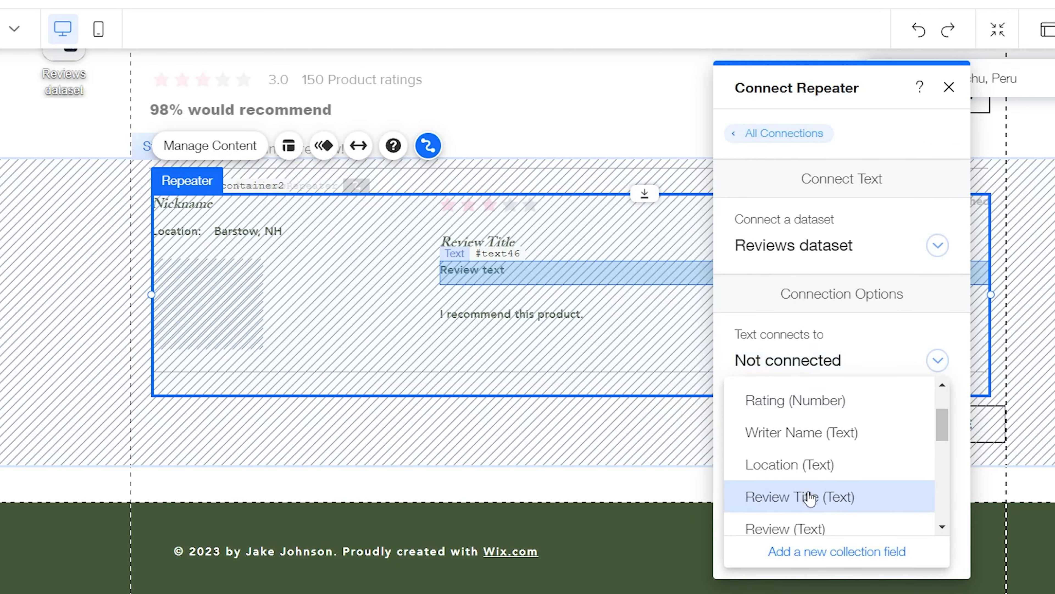
click(805, 497)
click(949, 88)
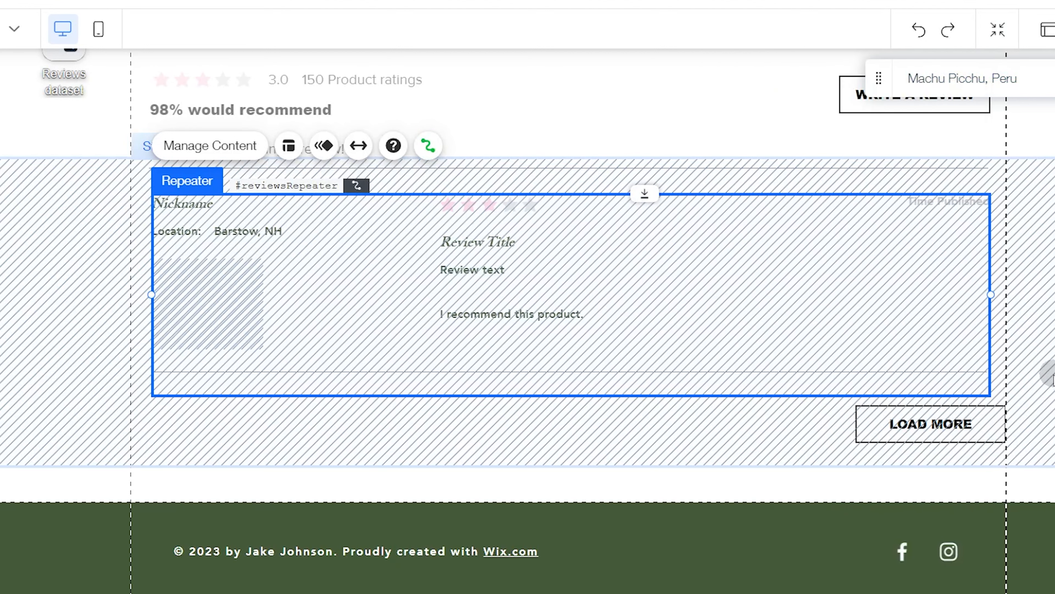
Connect the Load More button's click action to the Load more action of the Reviews dataset and publish the site
click(958, 435)
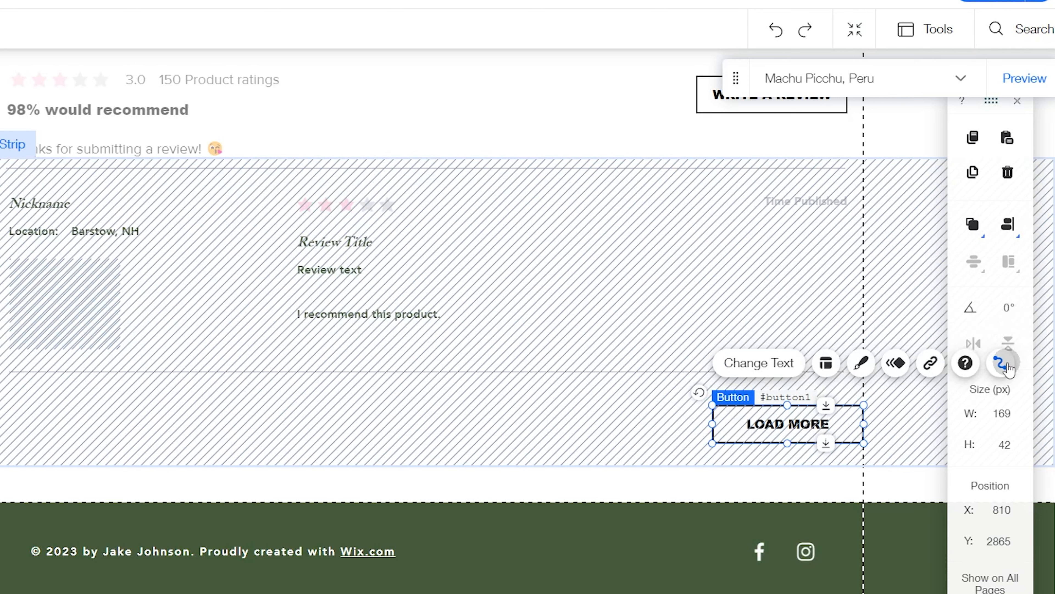
click(1000, 364)
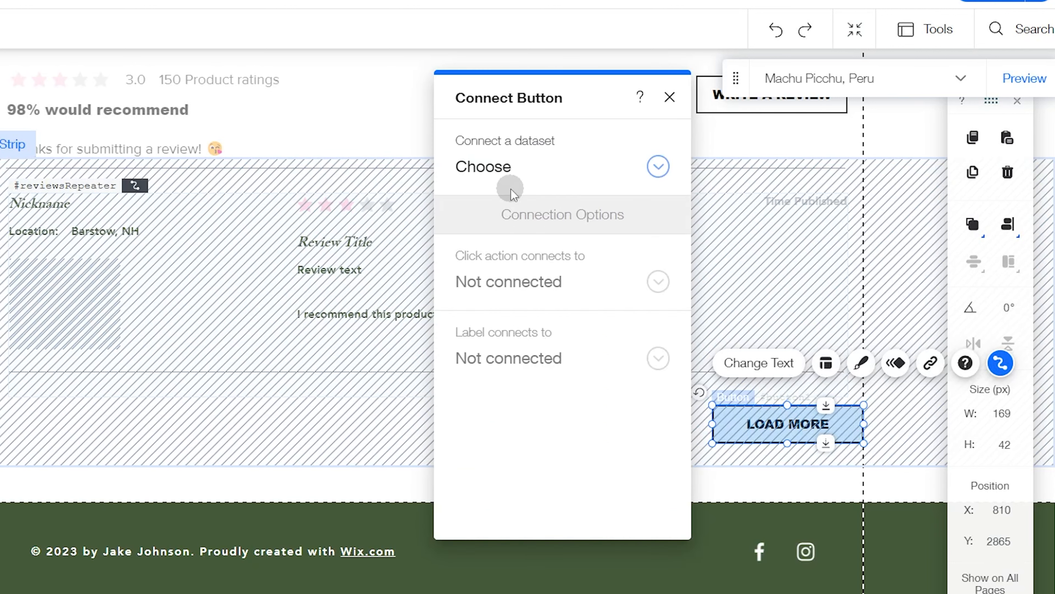
click(503, 168)
click(518, 231)
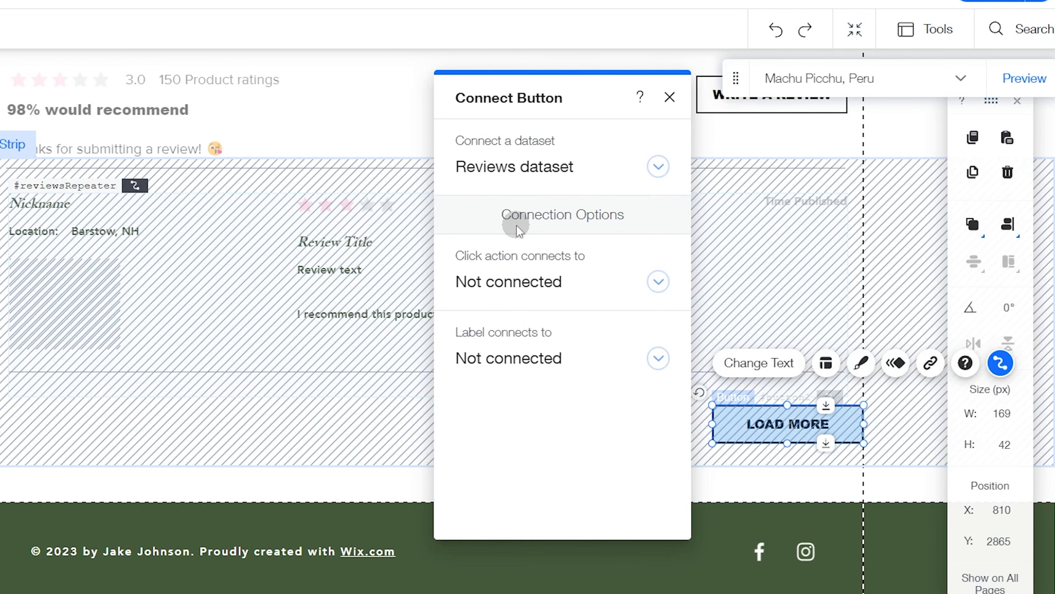
click(508, 282)
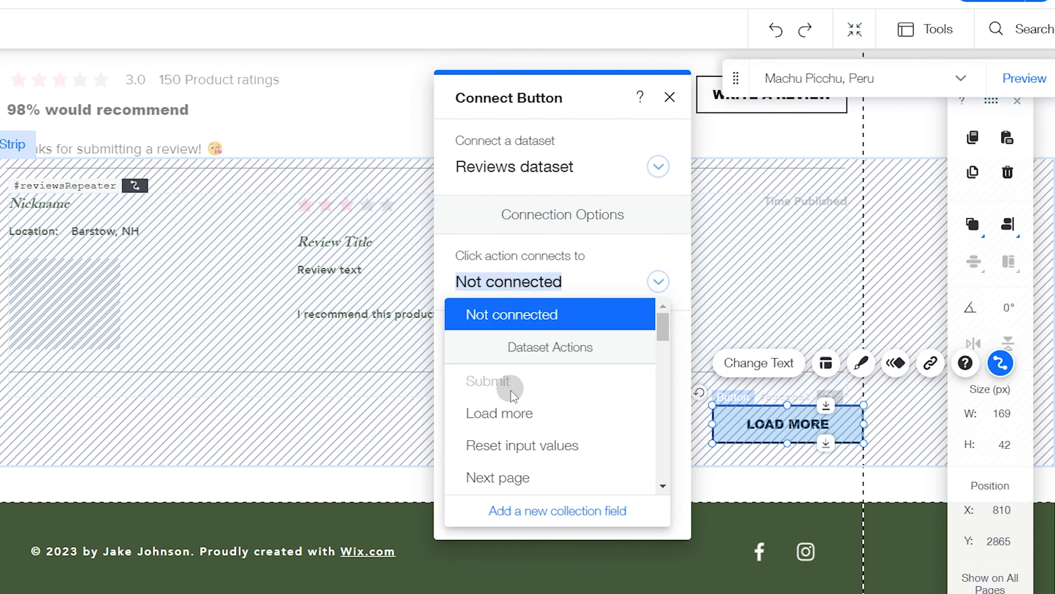
click(569, 418)
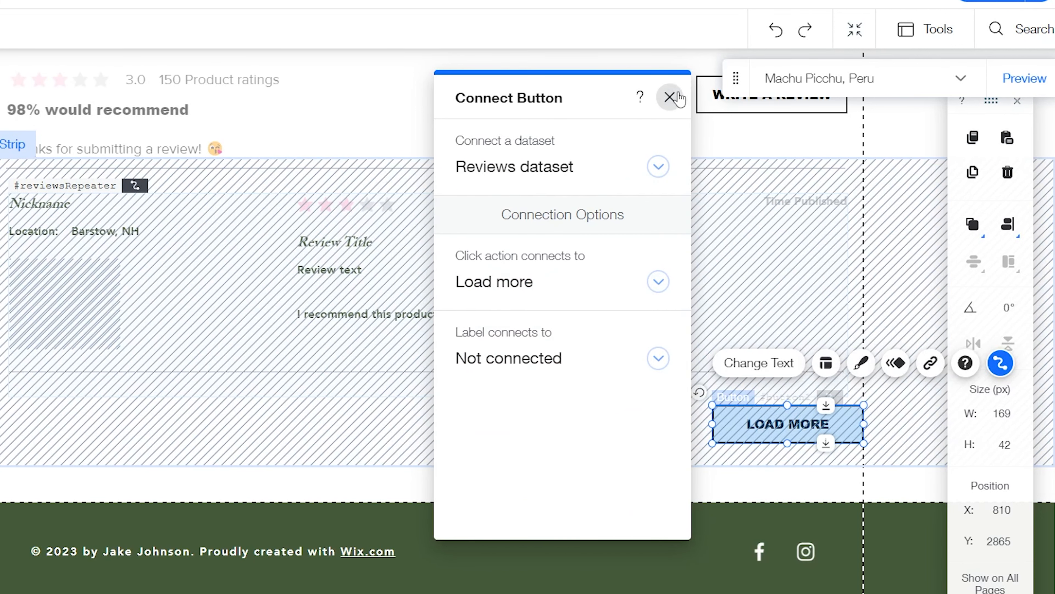
click(669, 98)
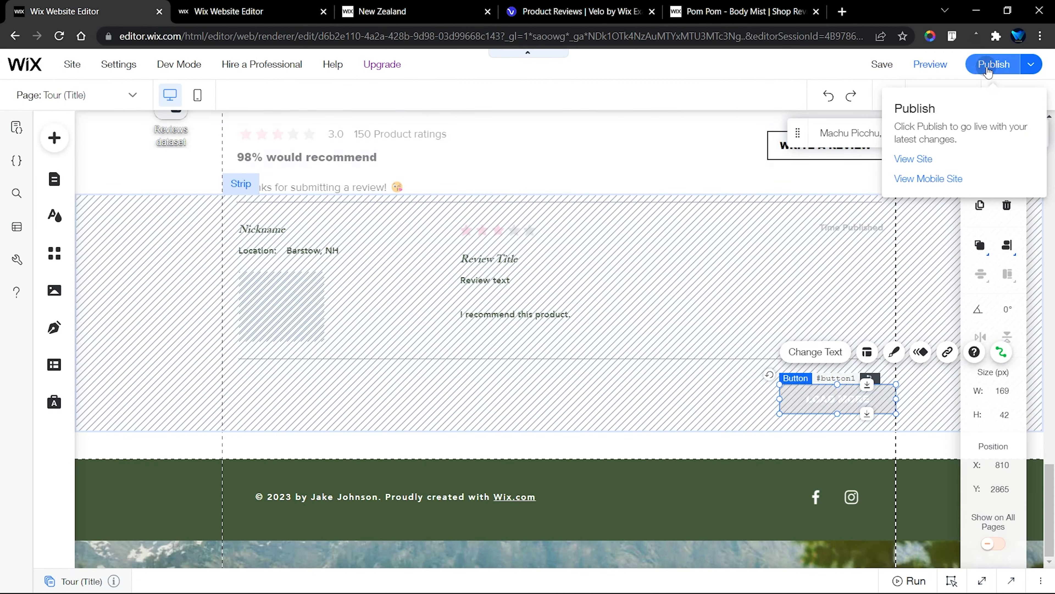
click(983, 2)
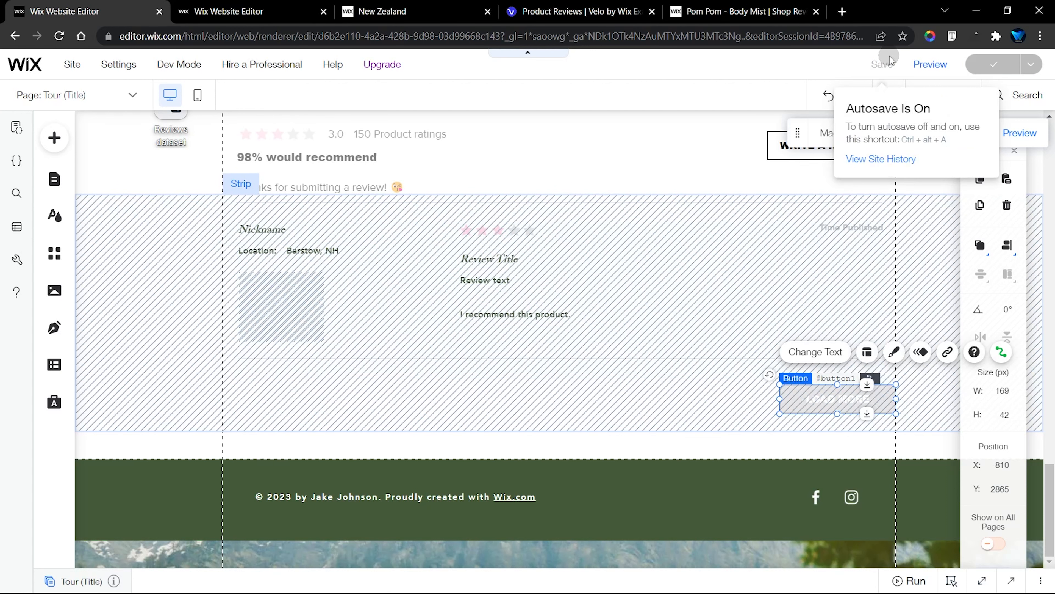
Examine the settings of the Reviews dataset on the Tour (Title) page
scroll(631, 282, up, 2)
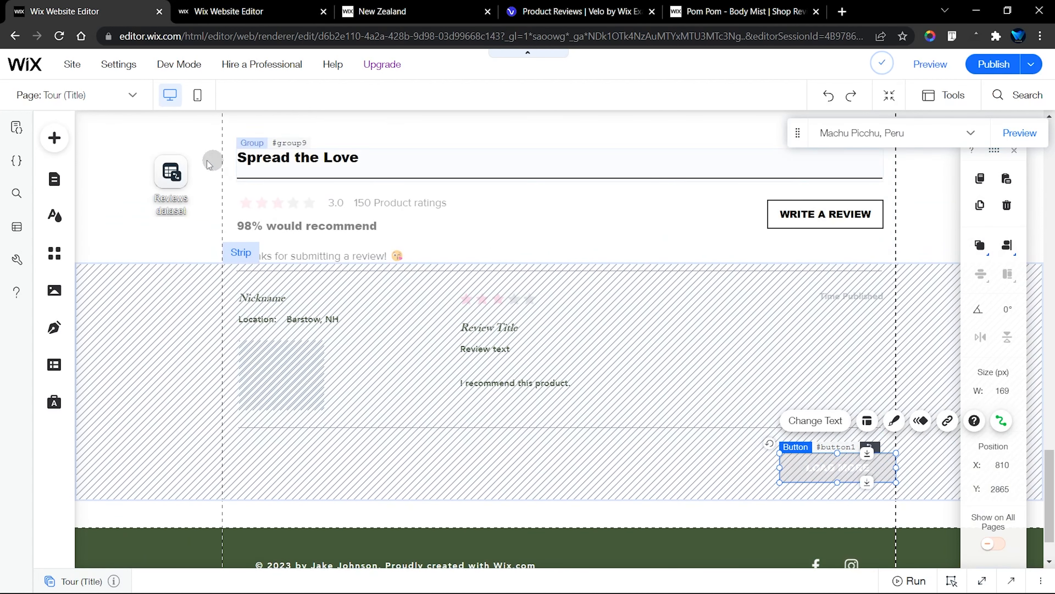
click(162, 185)
click(262, 249)
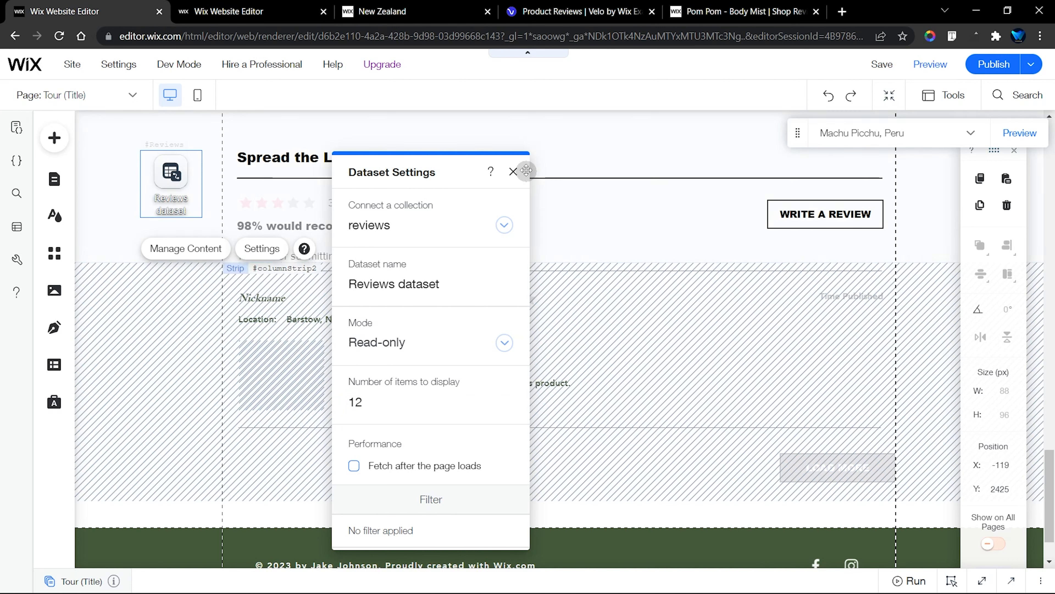
click(514, 172)
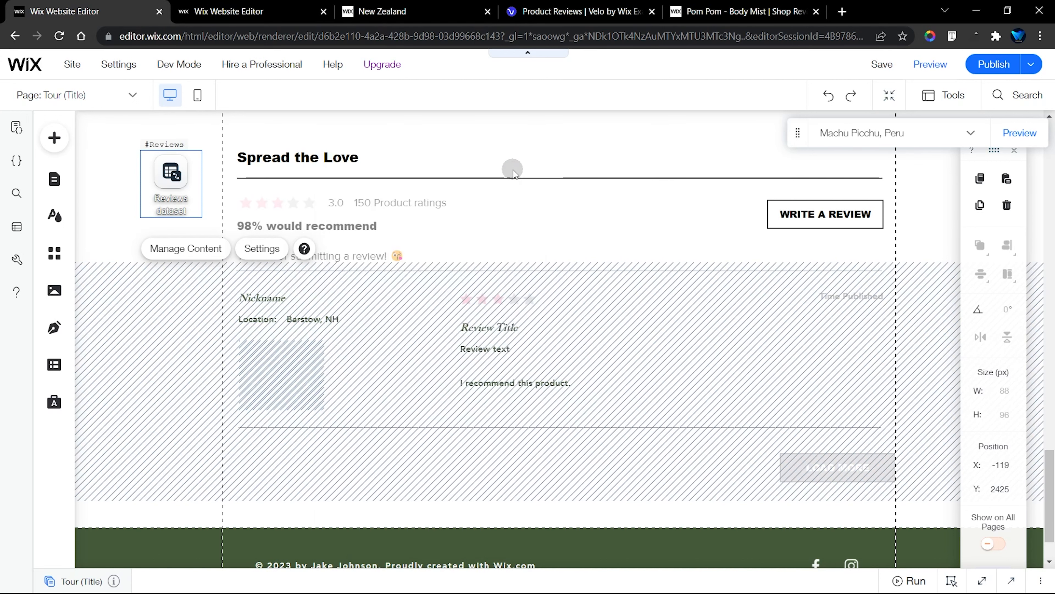
Add a pagination bar below the reviews repeater and centre it horizontally in the strip
click(60, 136)
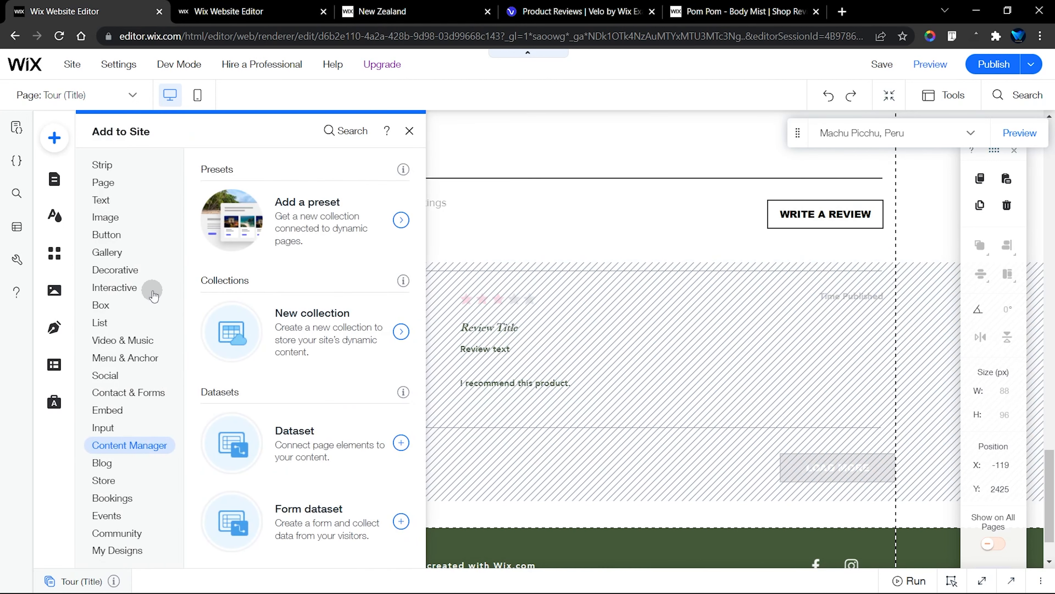
click(128, 293)
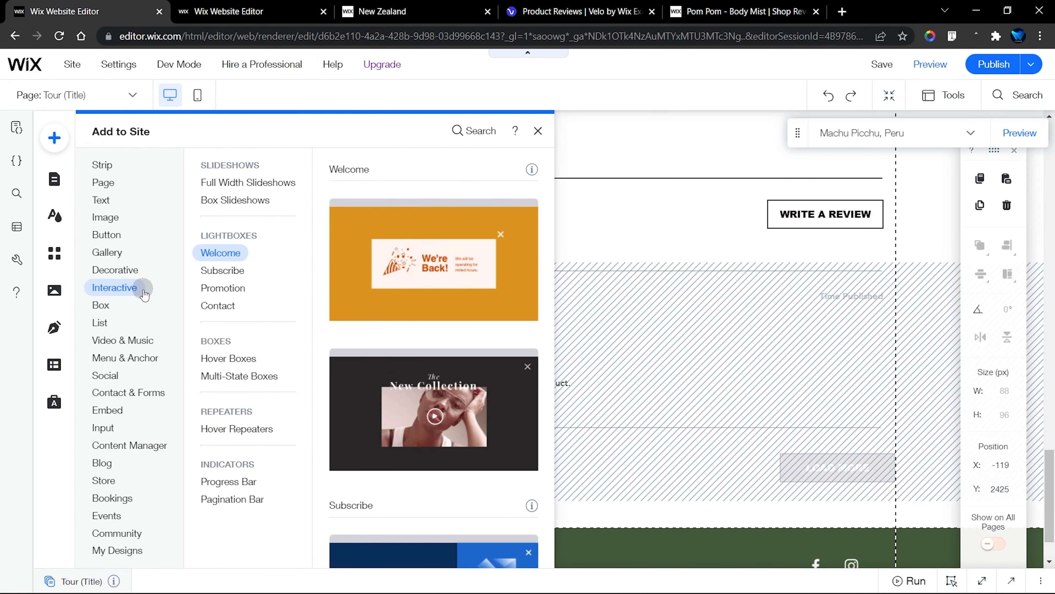
click(228, 480)
click(232, 497)
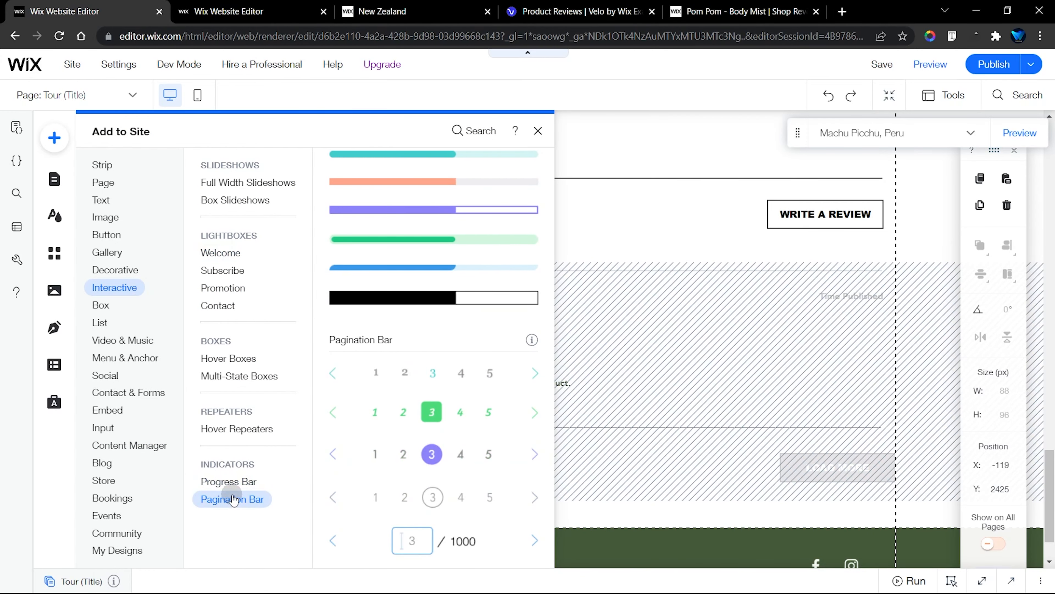
drag(397, 378, 532, 469)
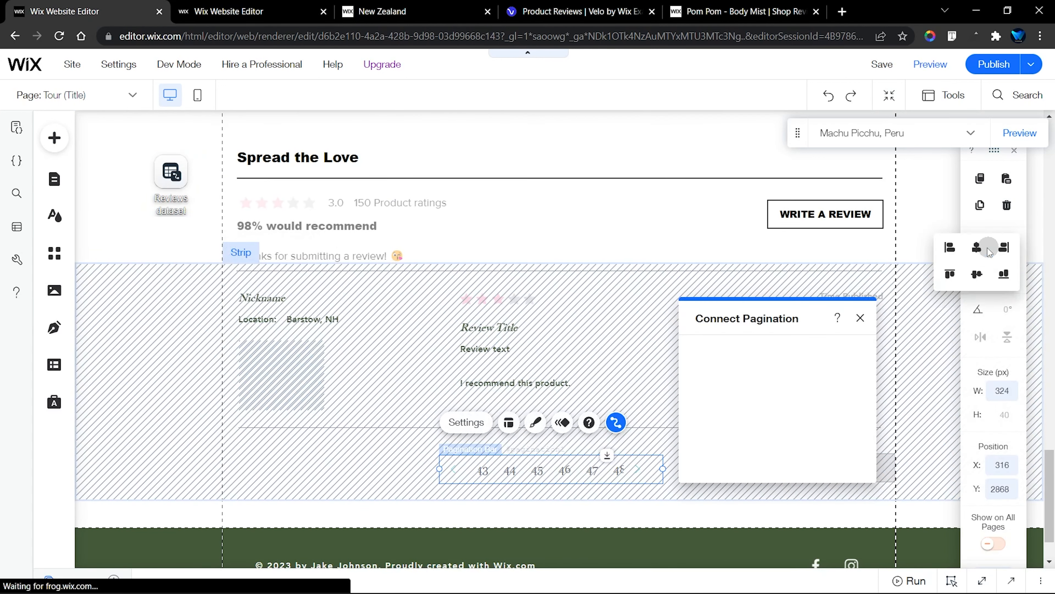
click(979, 254)
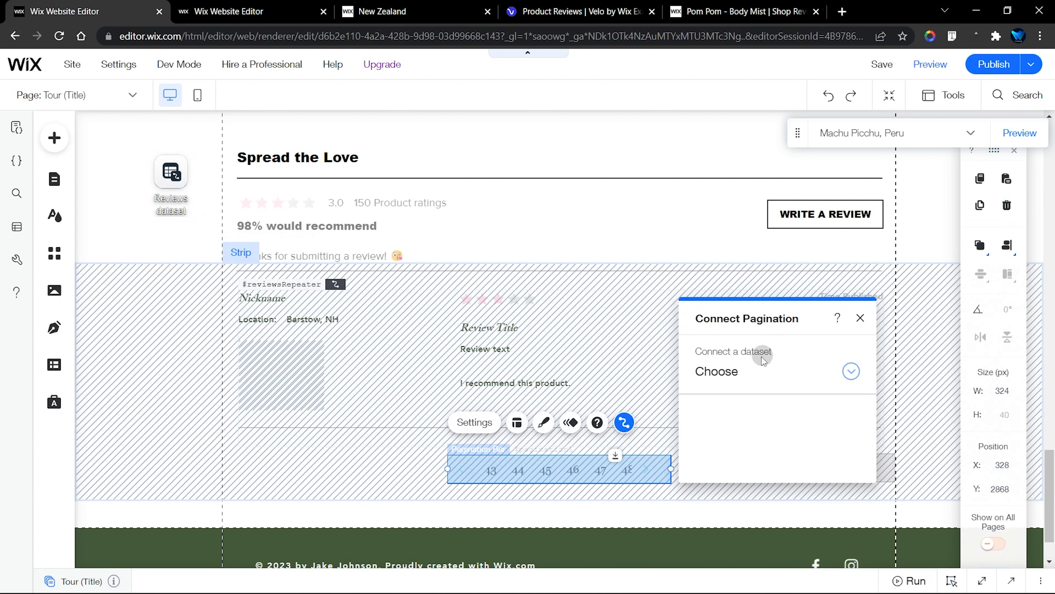
Connect the pagination bar to the Reviews dataset and publish the site
click(721, 379)
click(793, 382)
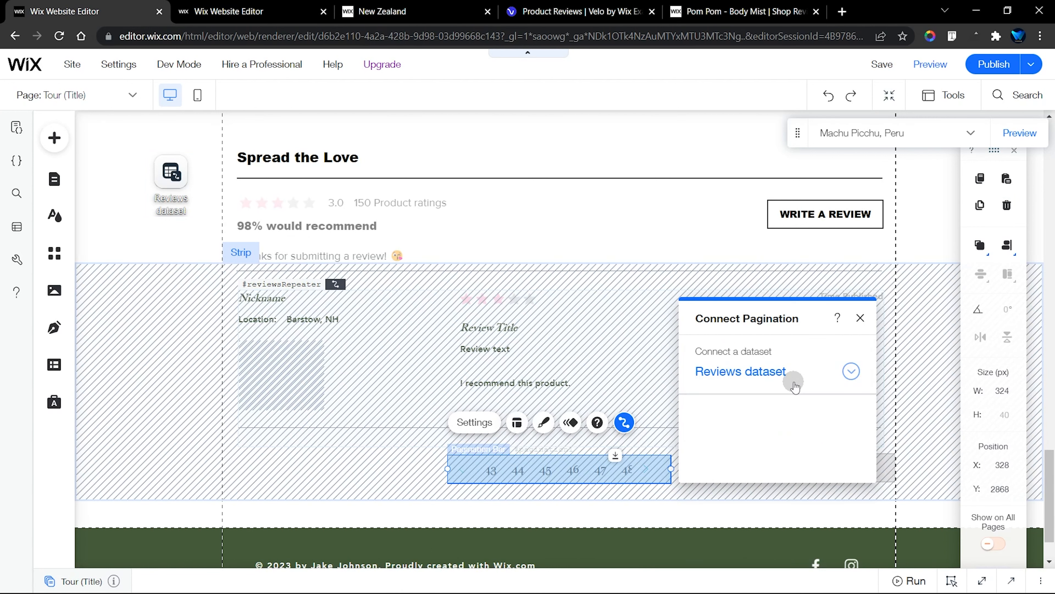
click(860, 320)
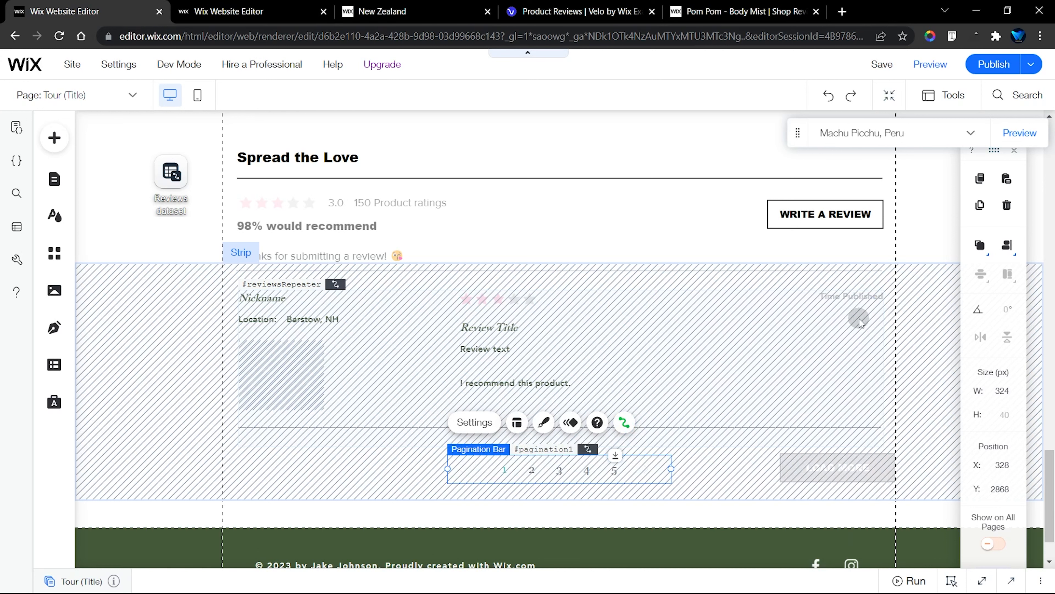
click(991, 73)
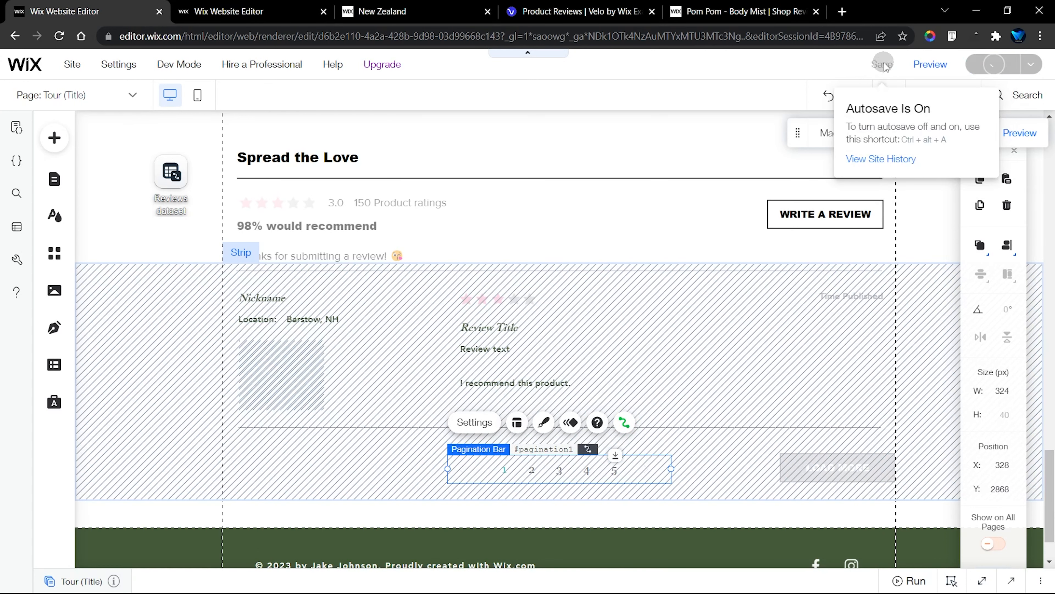
Copy the lightbox name Review Box from the Velo Product Reviews example site open in the second editor
click(63, 180)
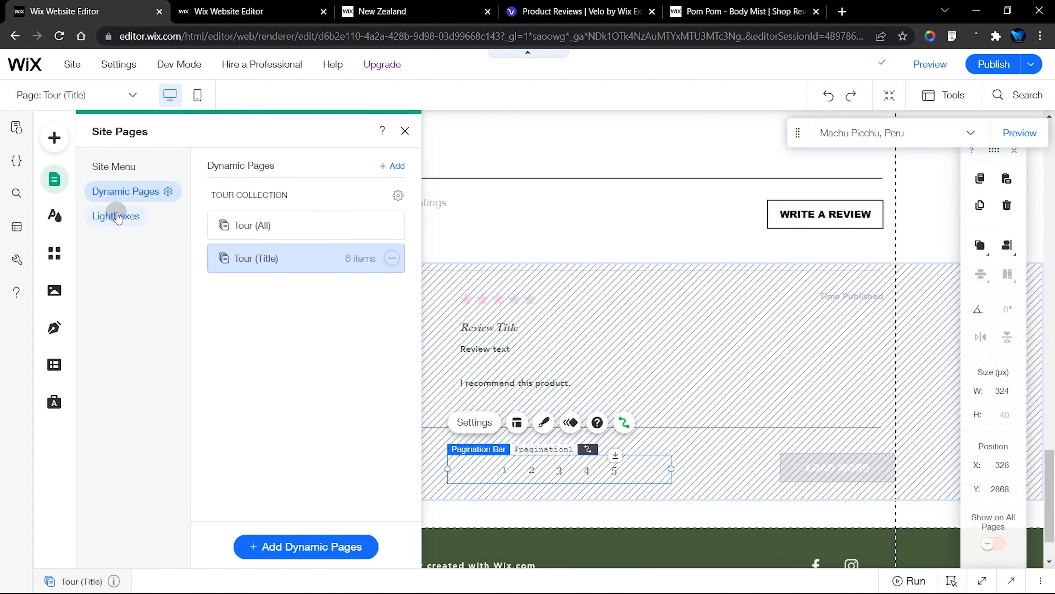
click(118, 216)
click(356, 211)
click(228, 11)
click(54, 179)
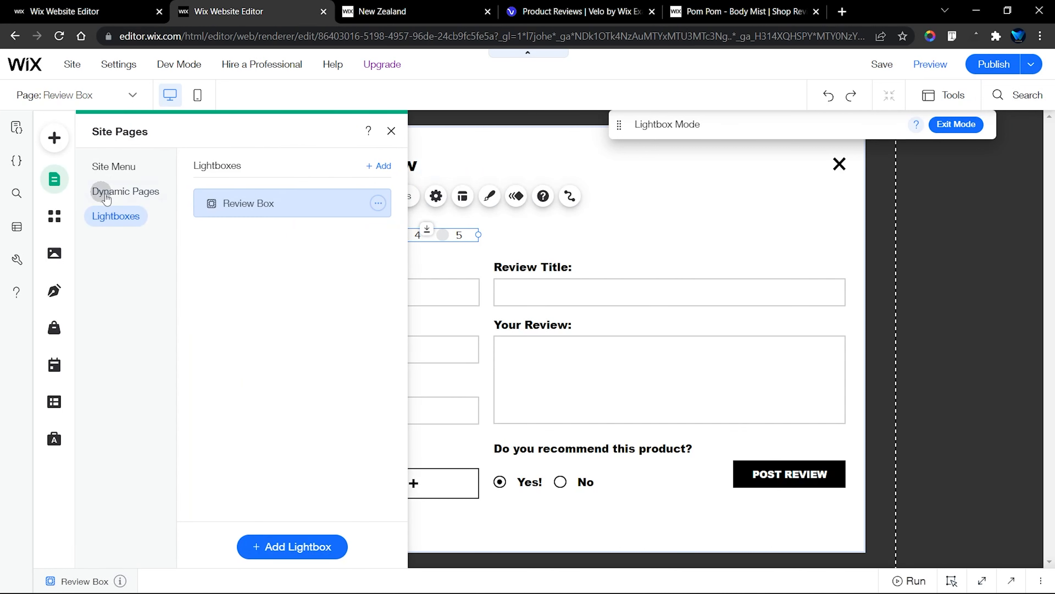
double_click(246, 206)
key(ctrl+c)
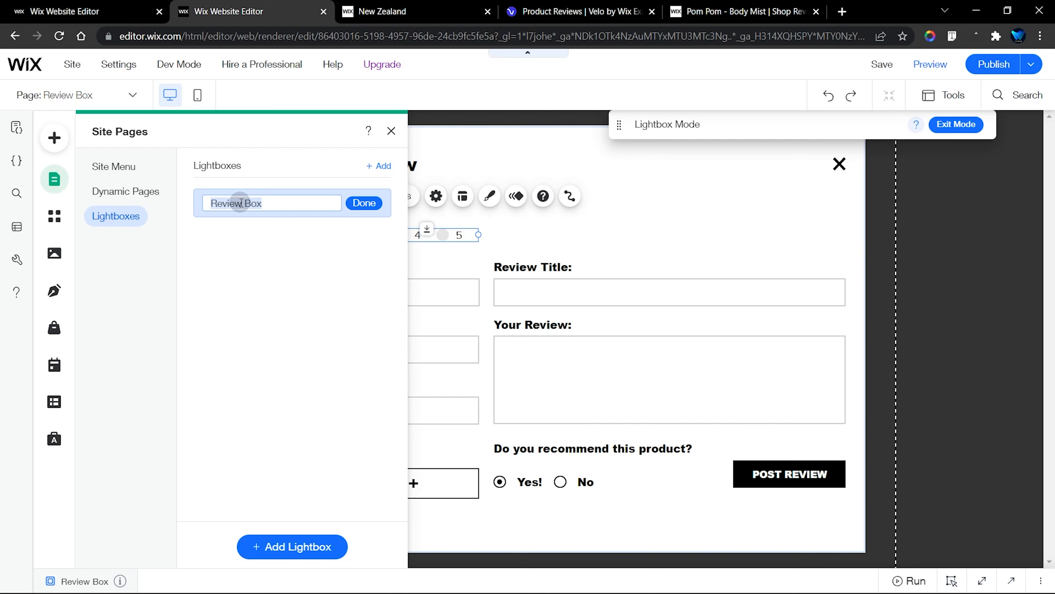
Switch back to the Tour site, rename its "Announcements (We're Back!)" lightbox as Review Box, and display the lightbox for editing
click(64, 11)
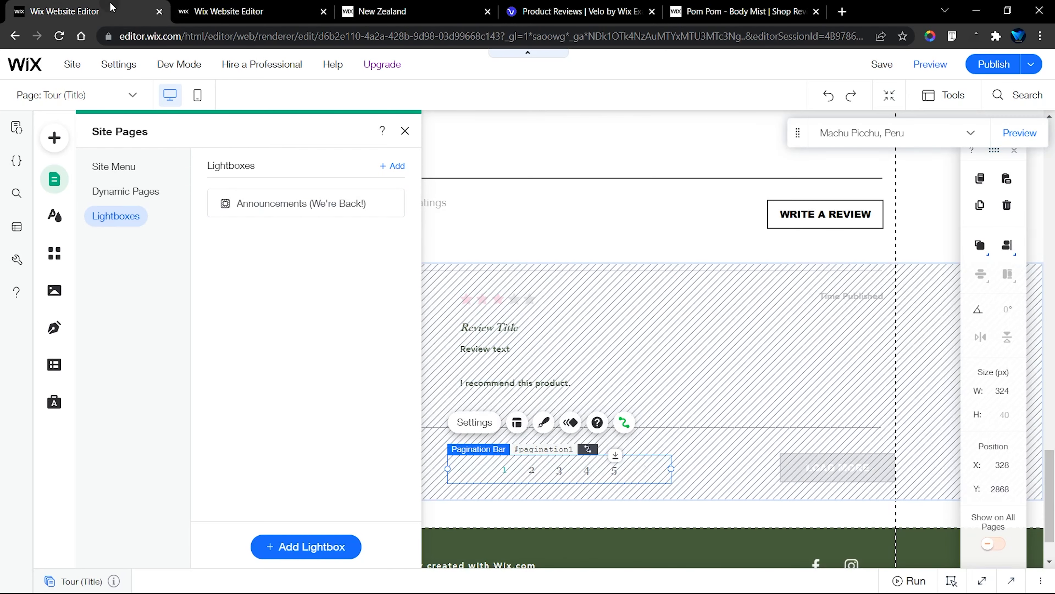
double_click(294, 210)
key(ctrl+v)
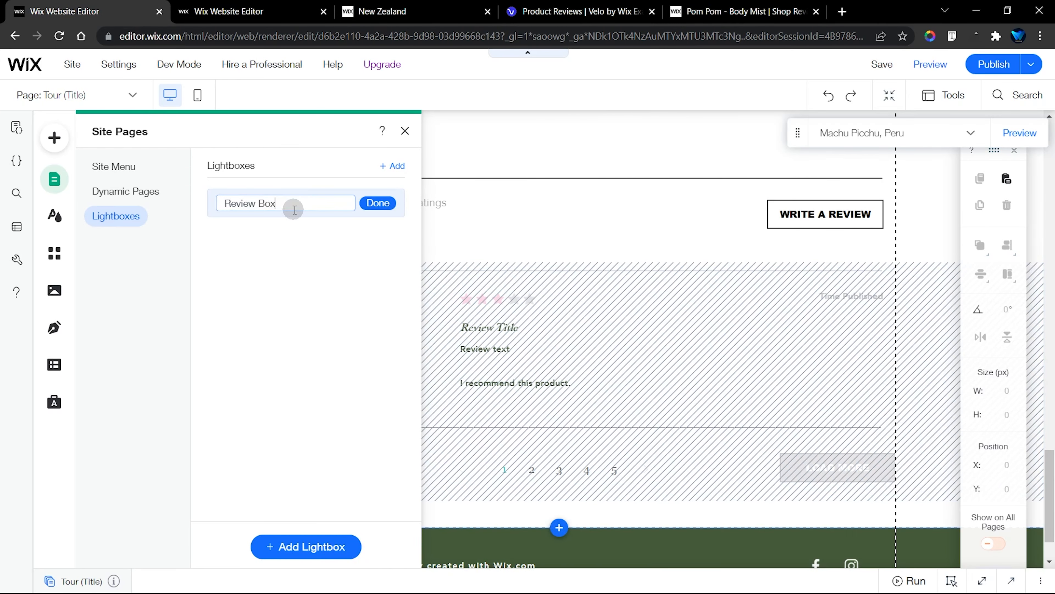
key(Return)
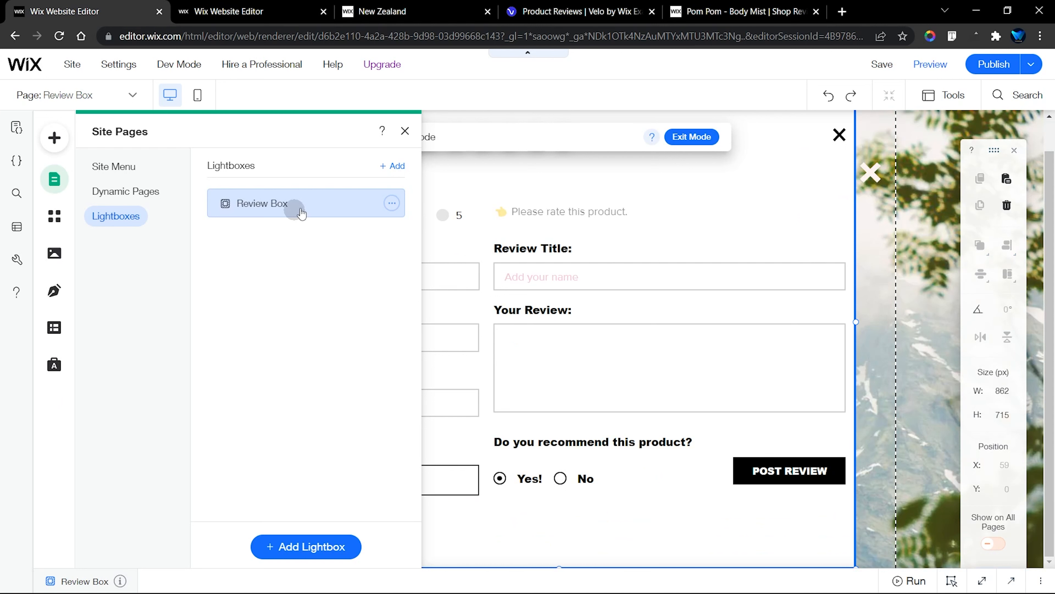
click(406, 131)
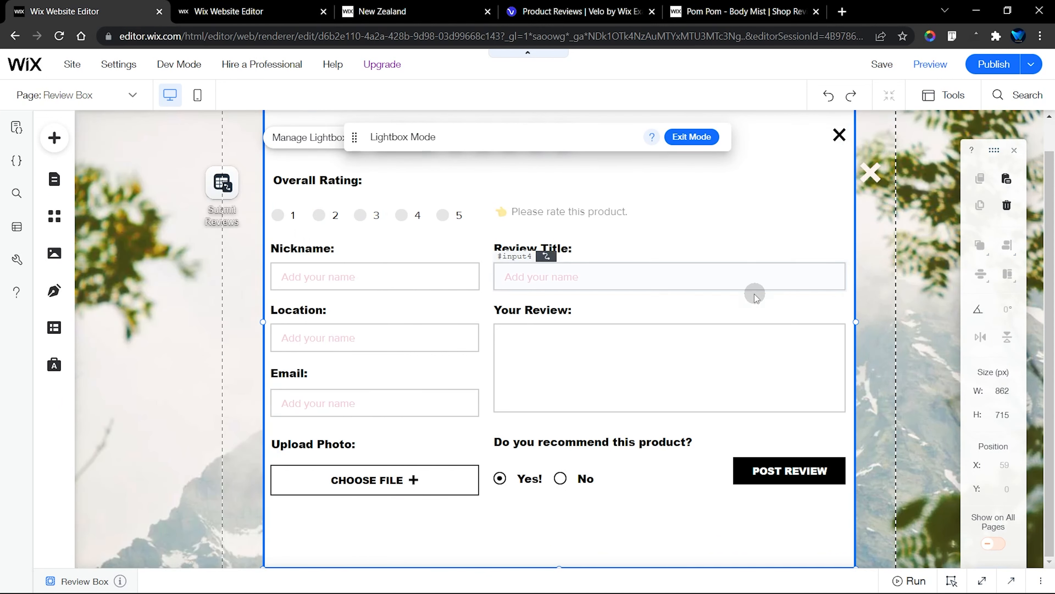
Open the data connection settings of the Post Review button in the Review Box lightbox
click(669, 283)
click(622, 335)
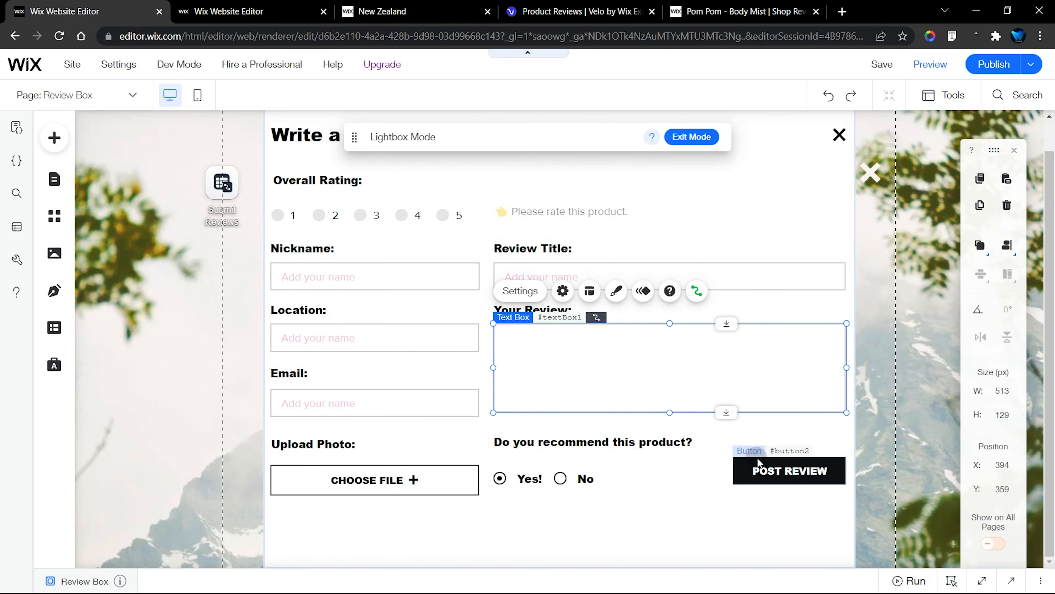
click(767, 464)
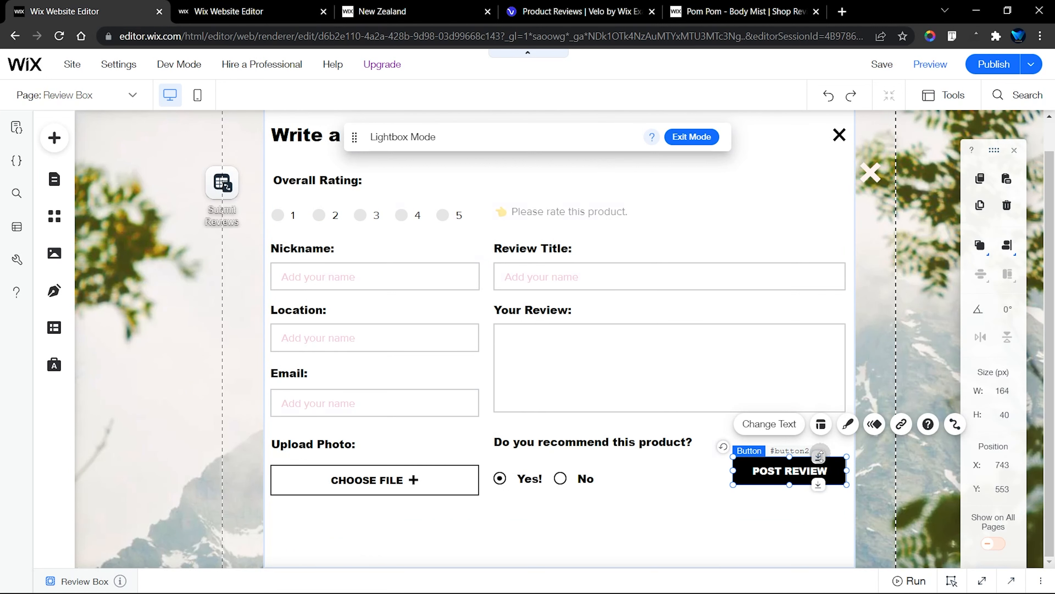
click(955, 424)
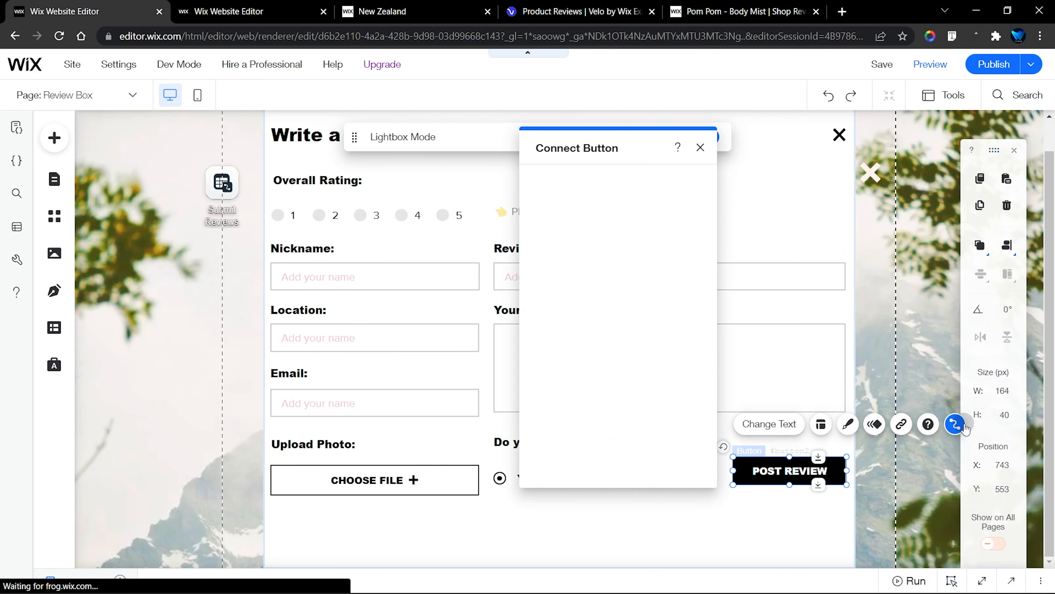
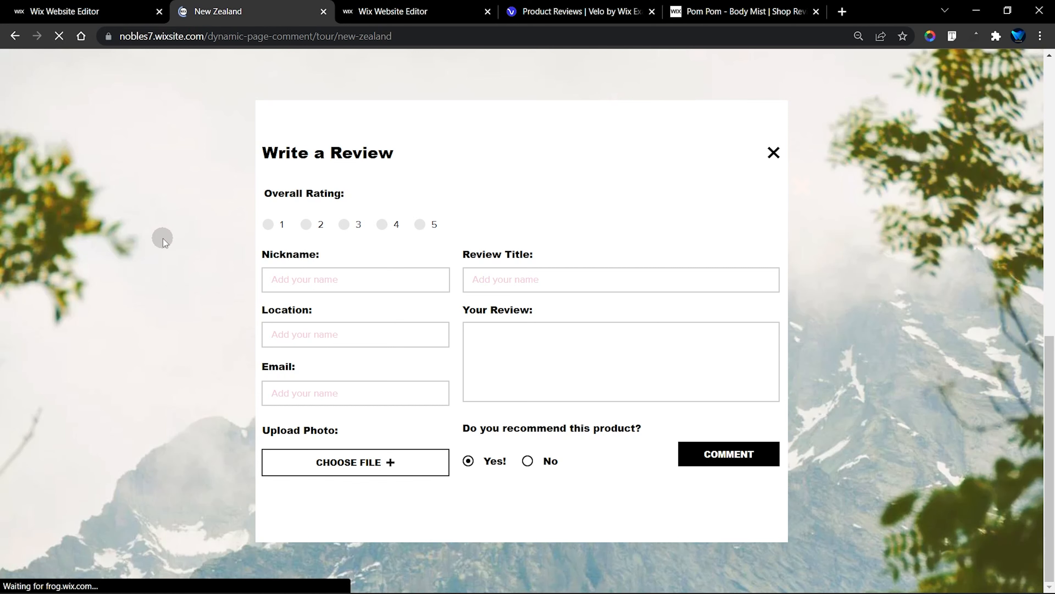
On the live New Zealand page, submit a recommending 5-star review with nickname, email, location World, title and text "Amazing tutorial!", photo bridge-5520899_1920.jpg; reload the page
click(162, 239)
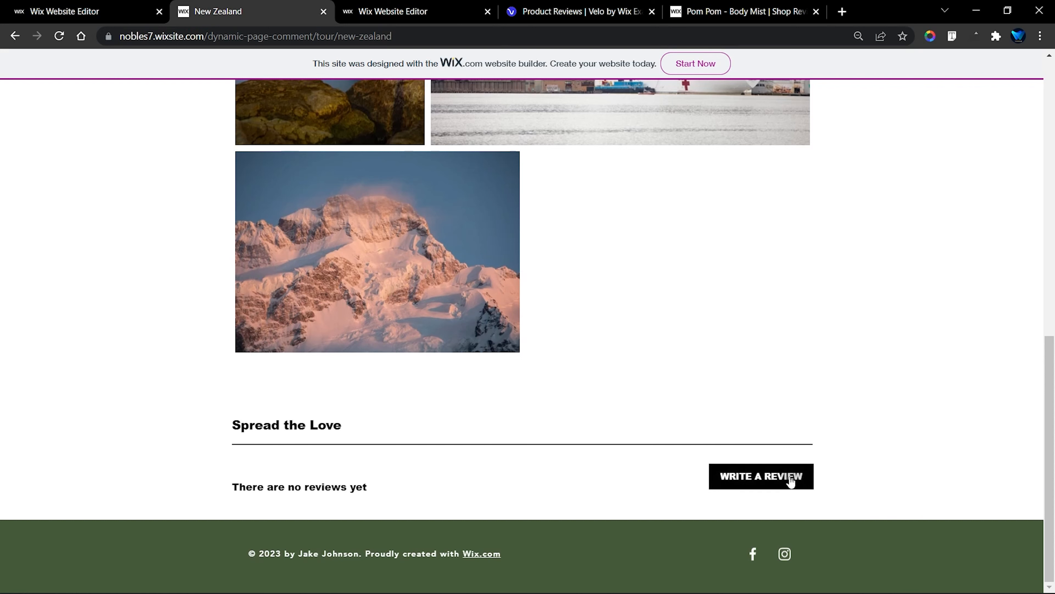
click(756, 476)
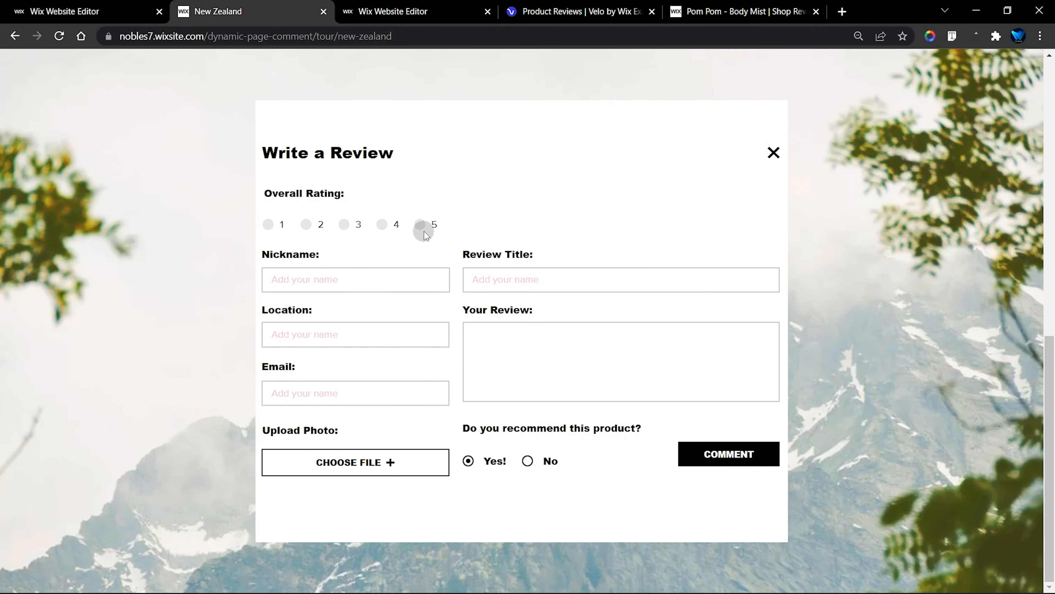
click(350, 280)
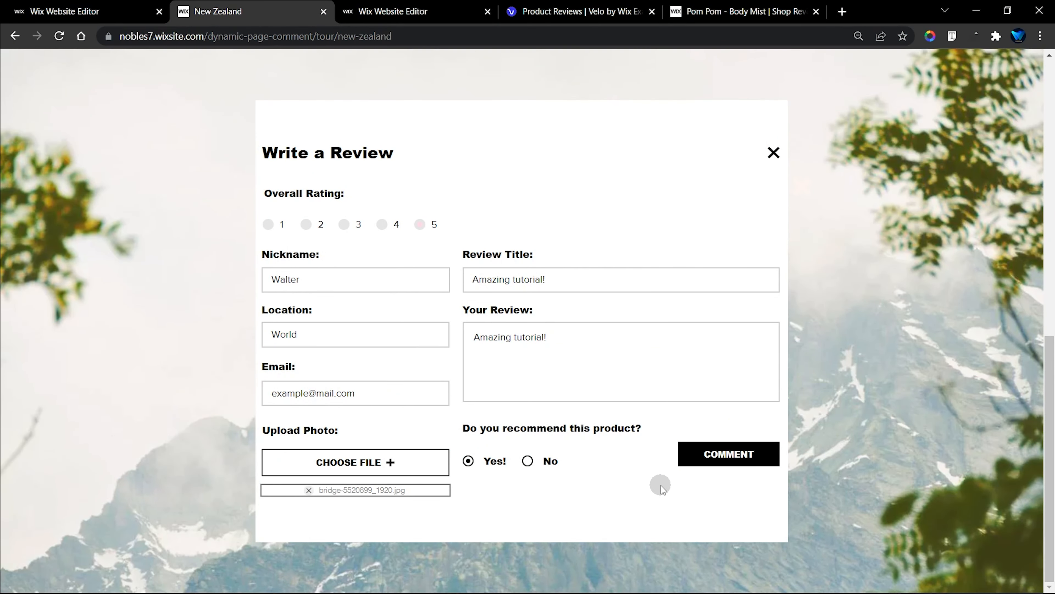
click(741, 459)
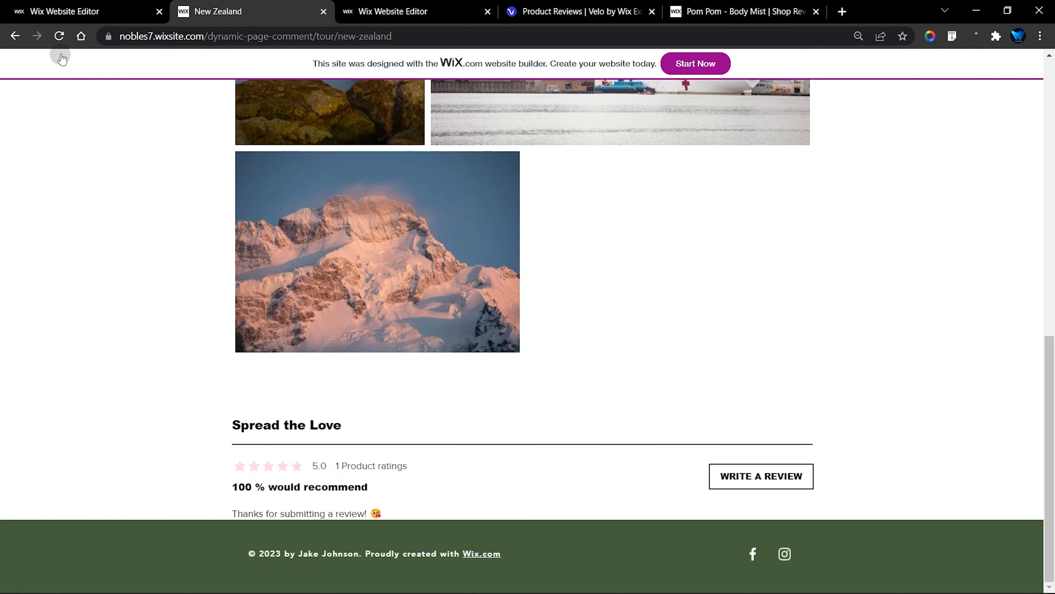
click(58, 38)
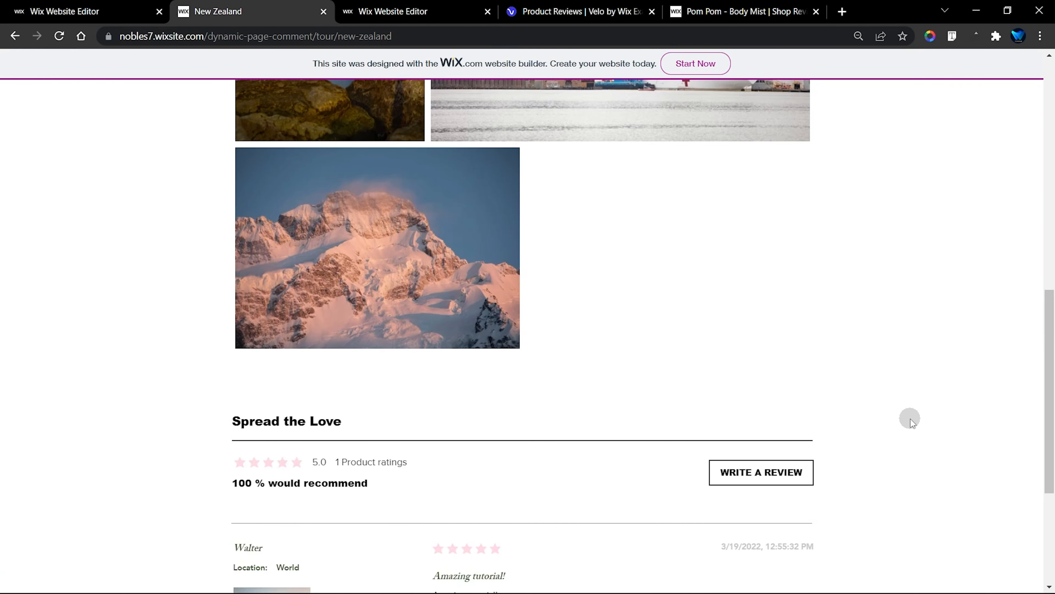
scroll(909, 419, down, 4)
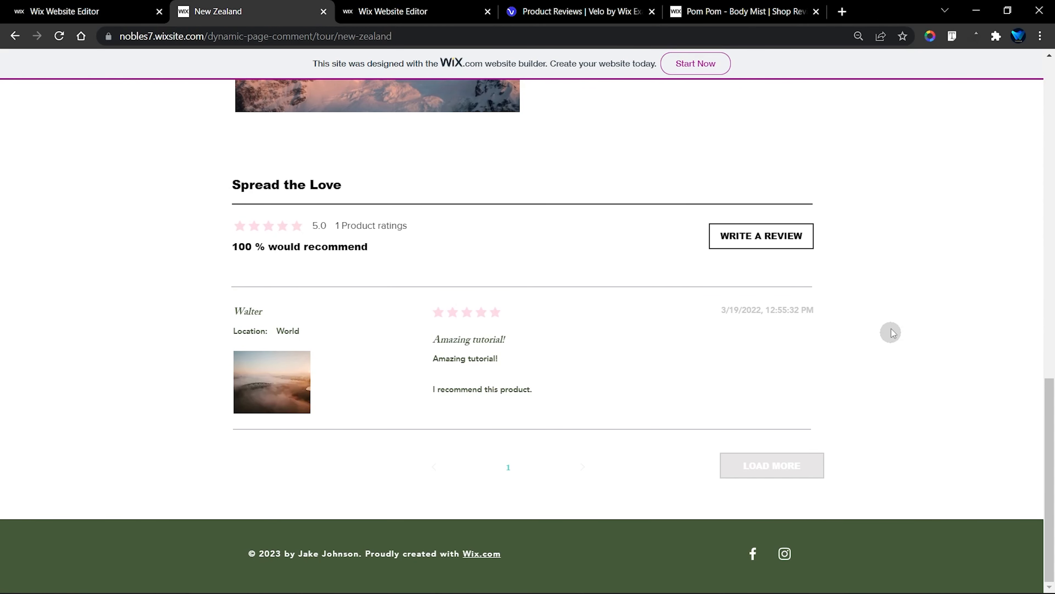
Submit a non-recommending 1-star review with nickname, email, location World, title and text "Awesome stuff" and photo clouds-2517653.jpg, and look over the posted reviews
click(767, 236)
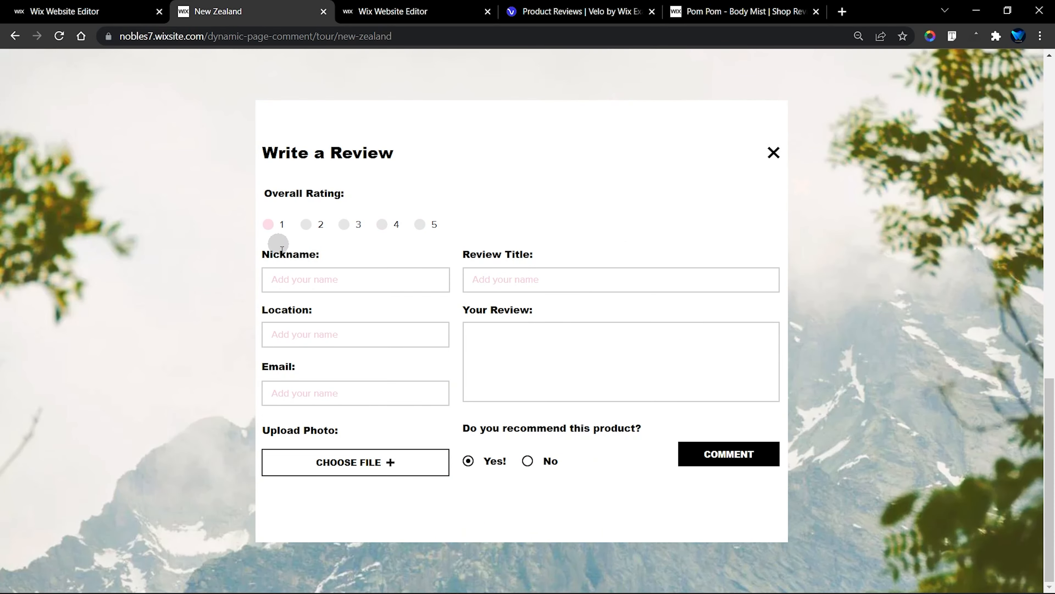
click(290, 281)
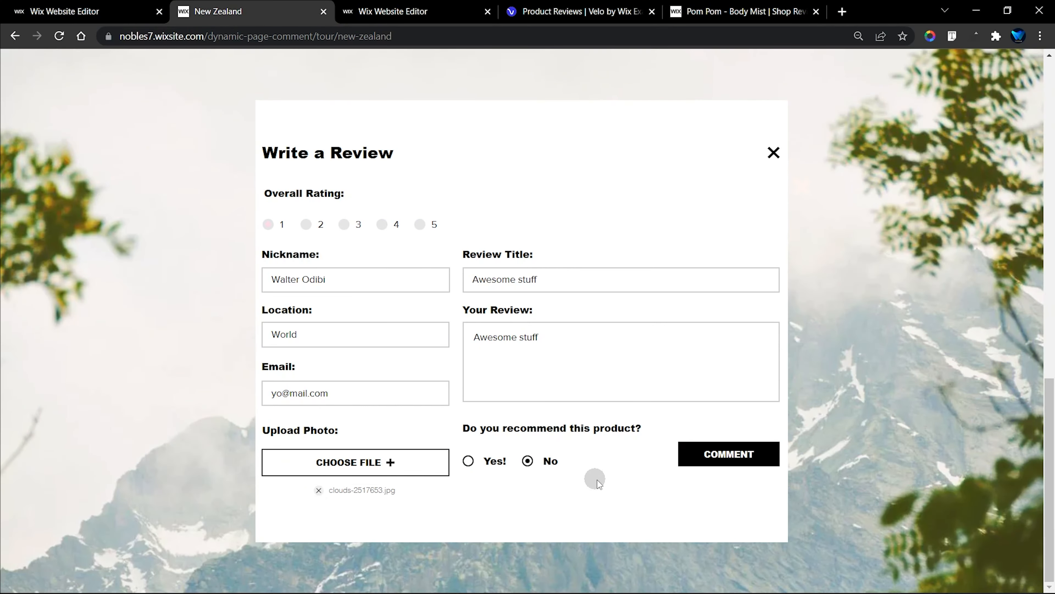
click(728, 454)
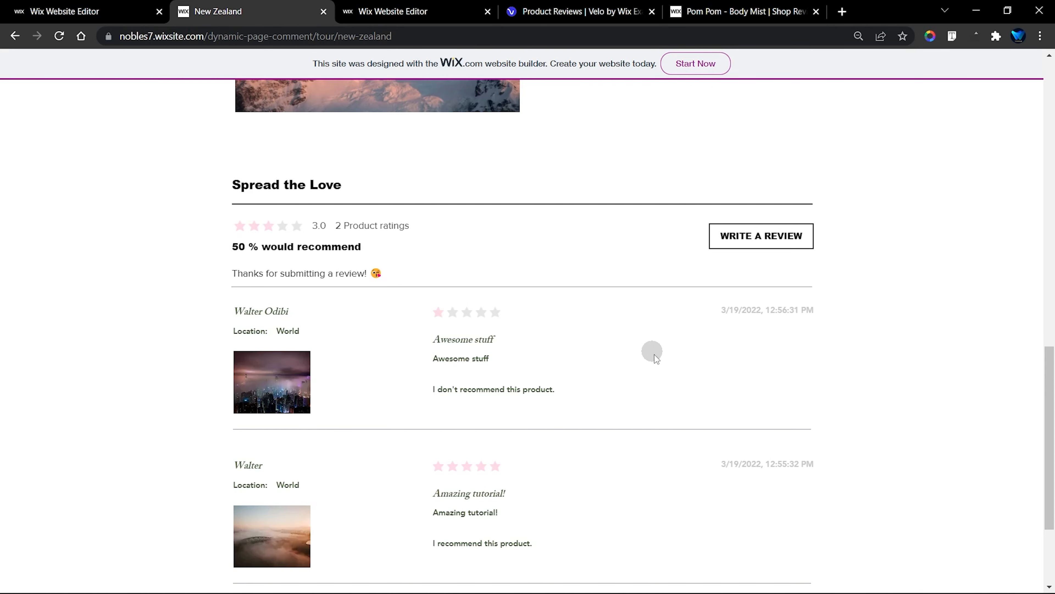
scroll(700, 378, down, 4)
scroll(700, 377, up, 8)
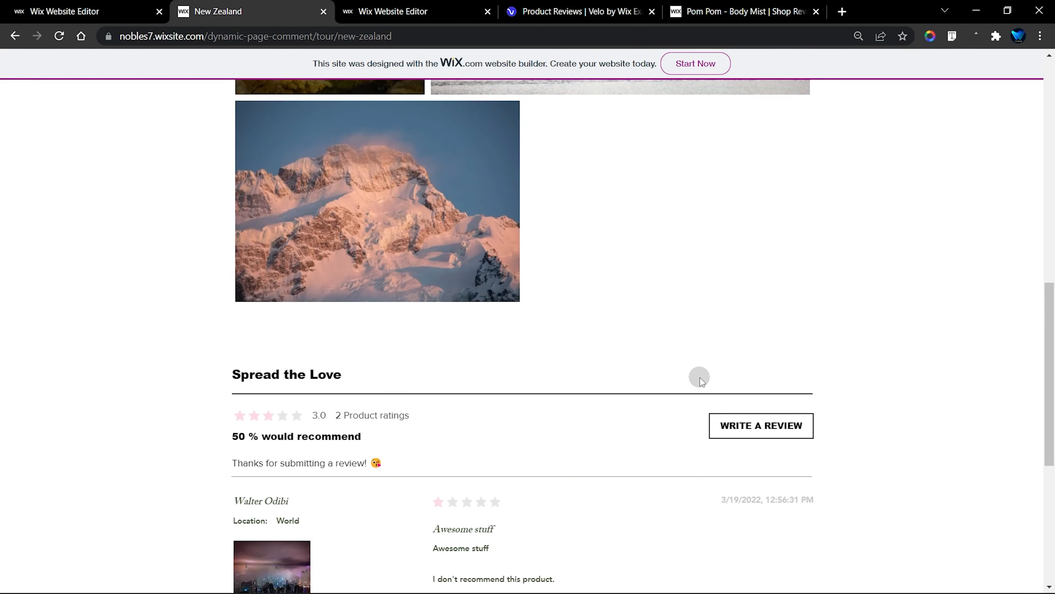
scroll(700, 378, down, 4)
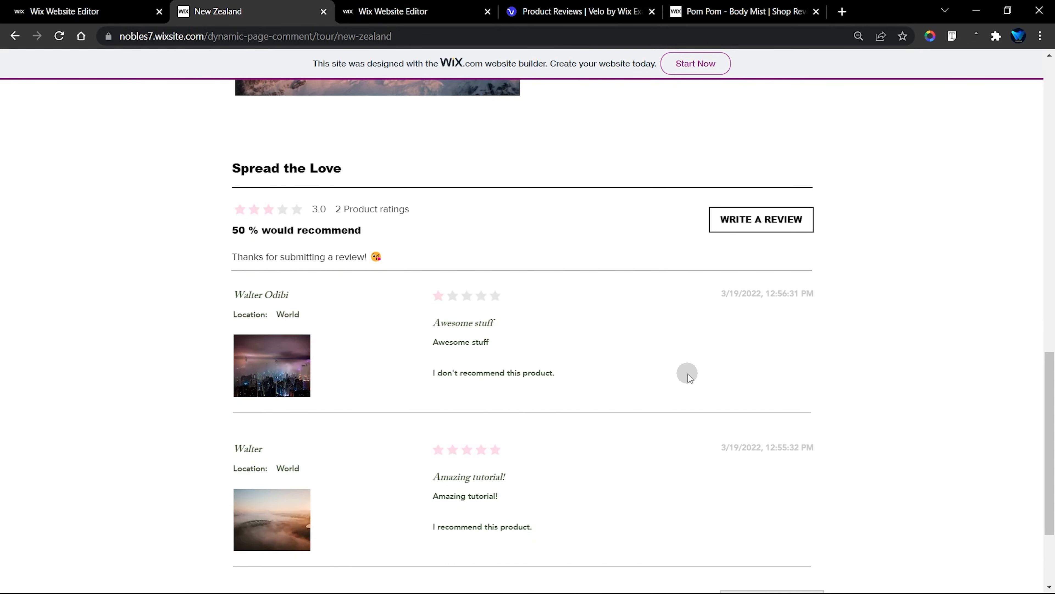
Switch to the Tour site's editor and check which collection field the Review Title input in the Review Box lightbox connects to
key(ctrl+1)
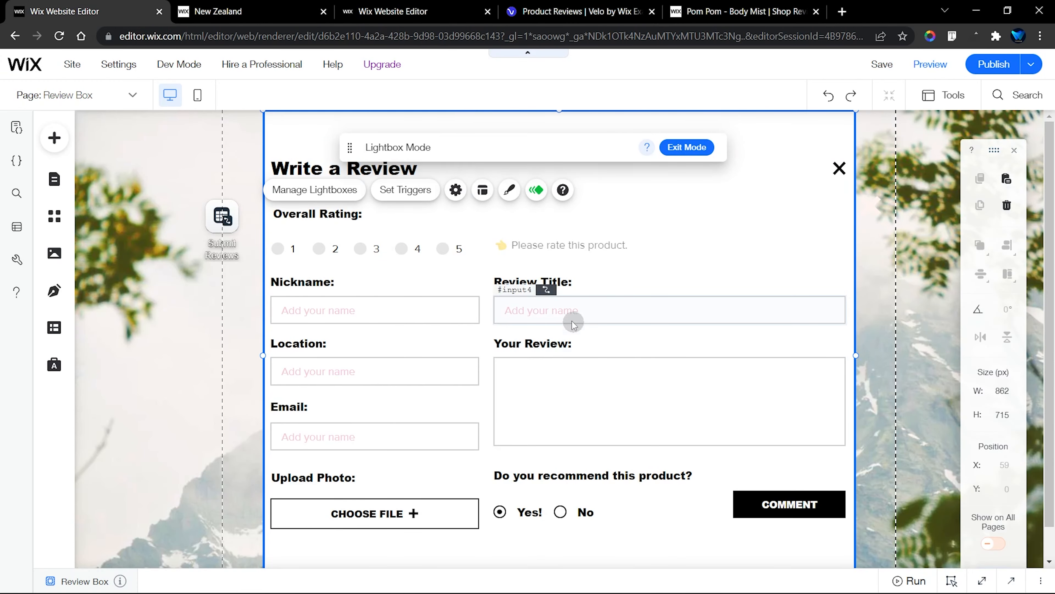
click(553, 310)
click(613, 377)
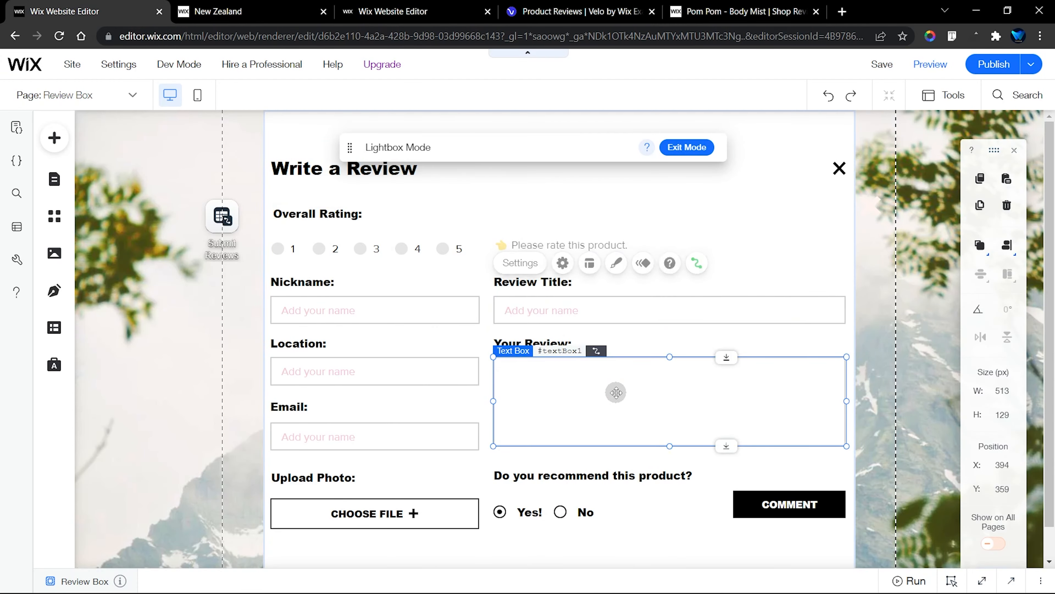
click(734, 307)
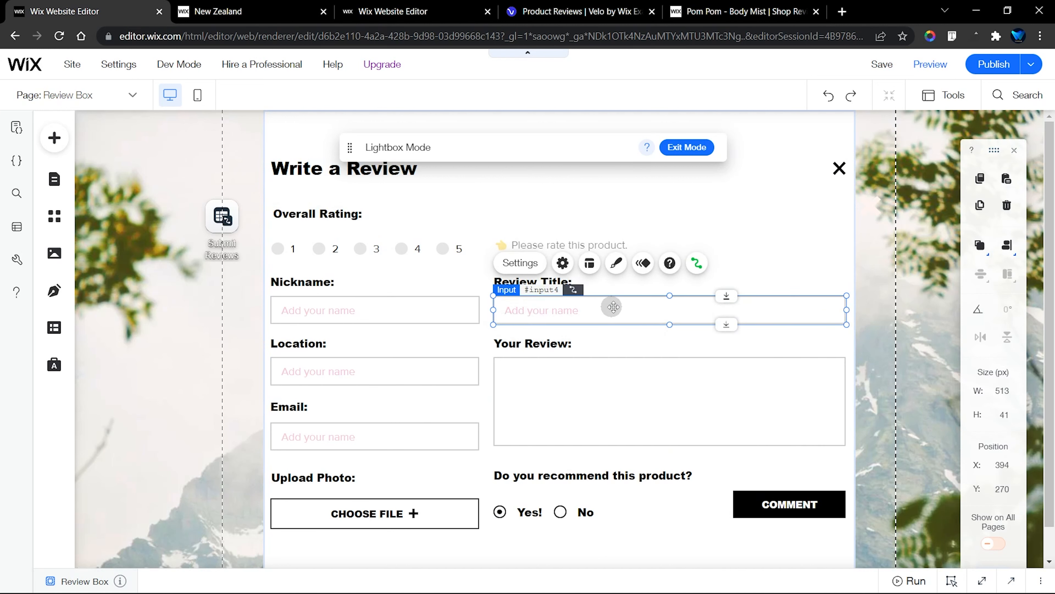
click(697, 262)
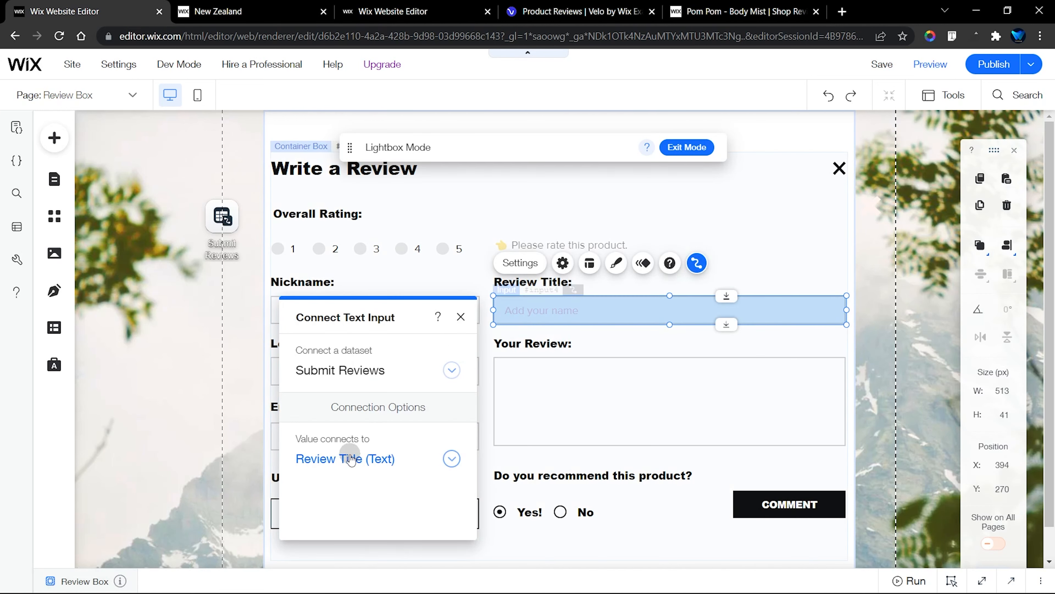
Connect the Your Review text box to the Review (Text) field, publish the site and exit Lightbox Mode
click(563, 422)
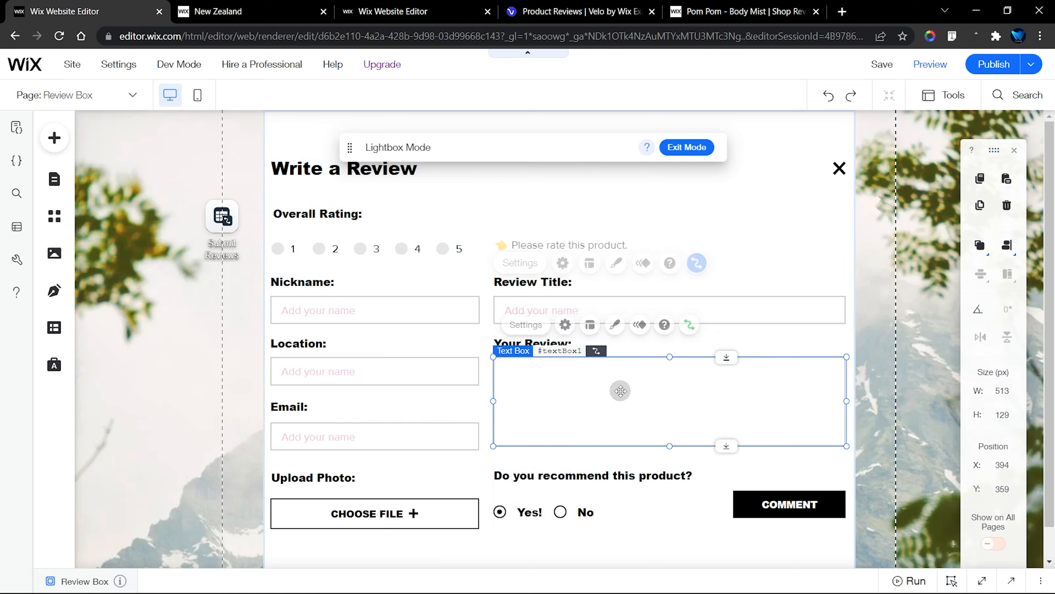
click(697, 325)
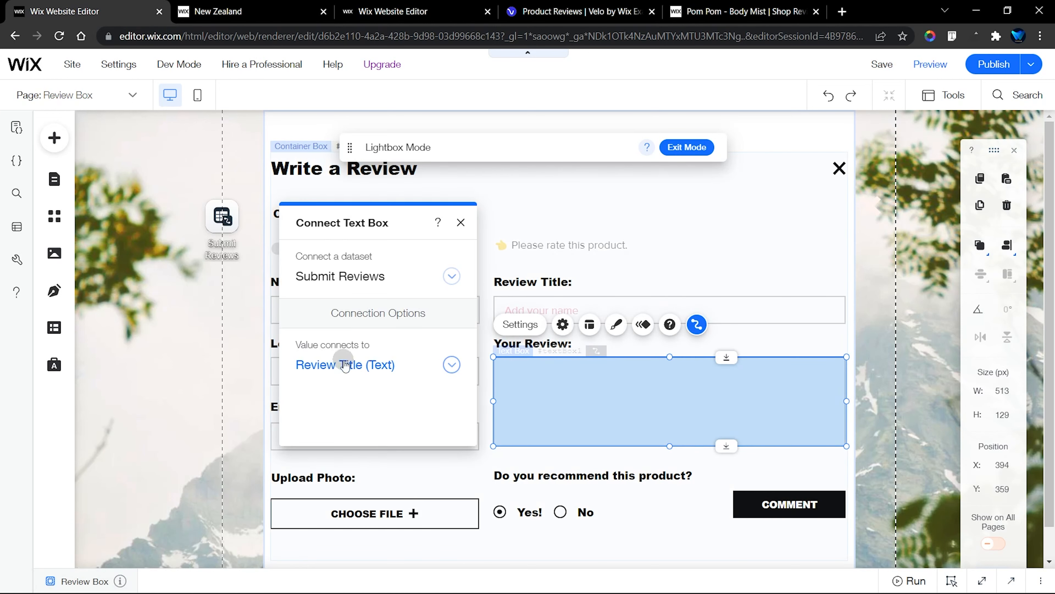
click(349, 361)
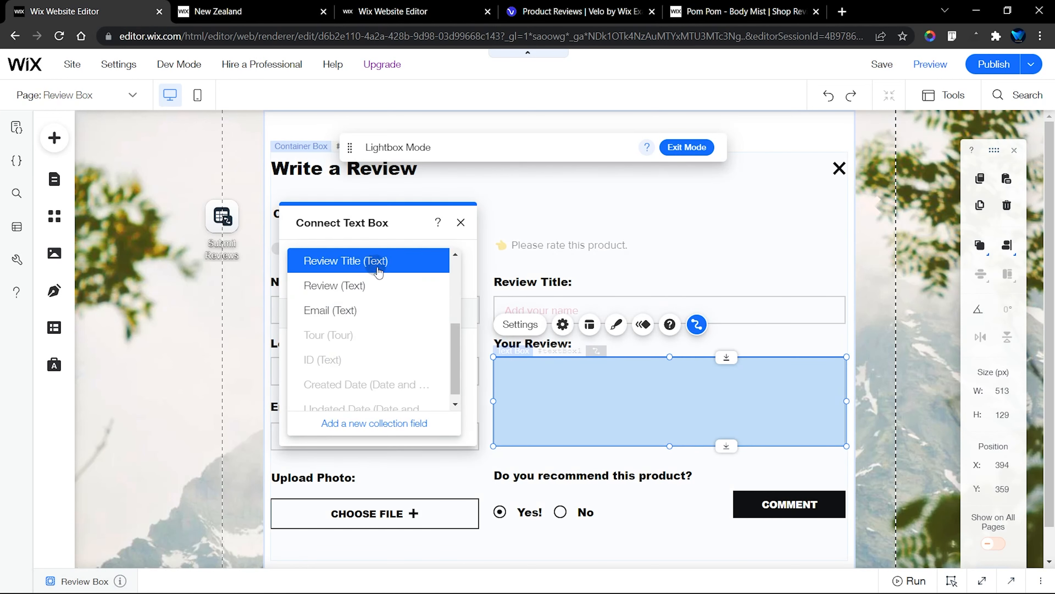
click(381, 285)
click(461, 223)
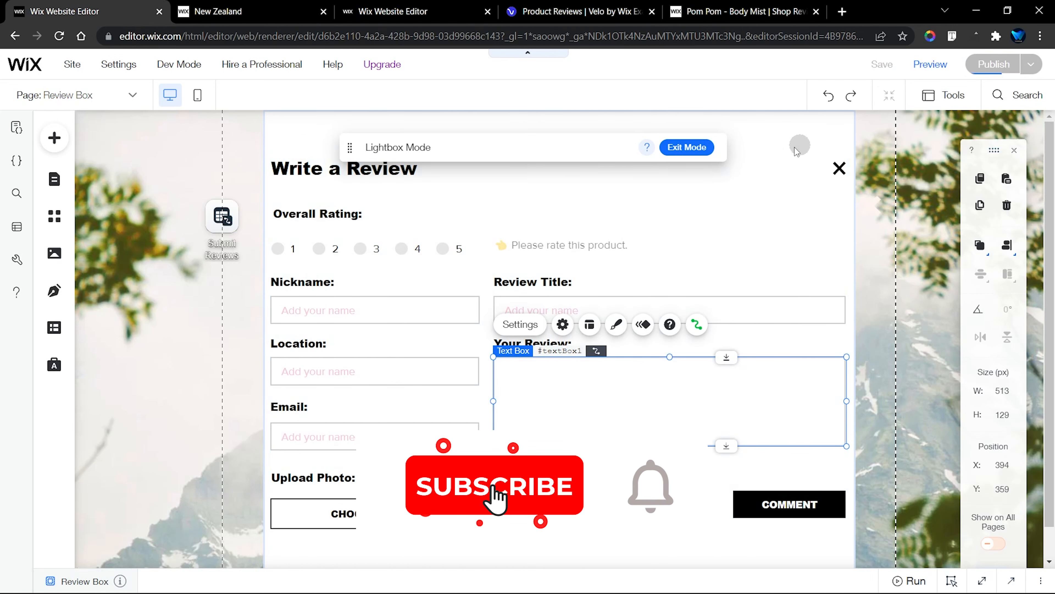
click(687, 147)
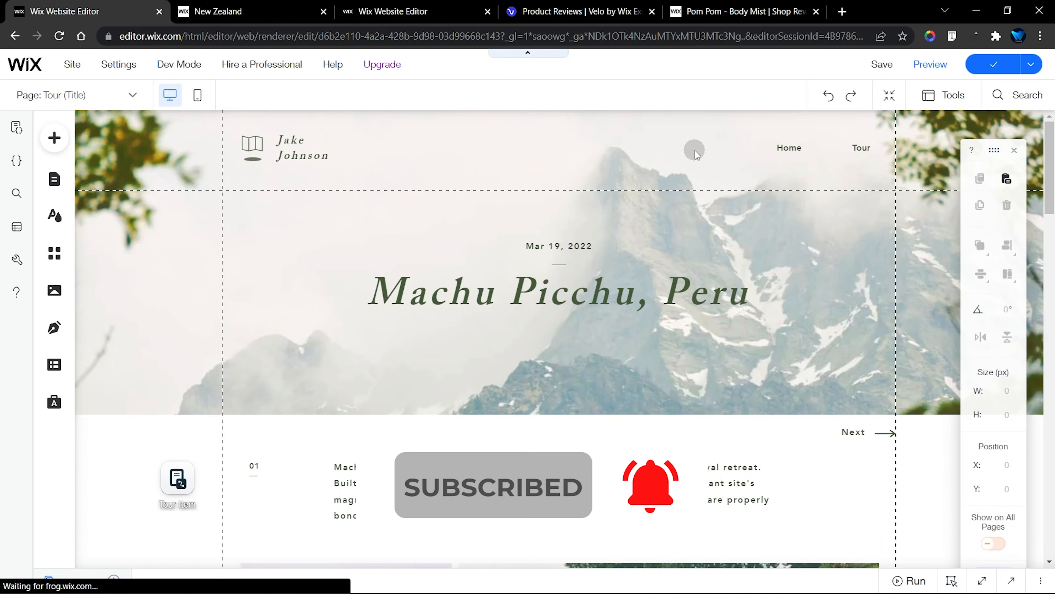
Check the wording of the ratings label under Spread the Love on the live New Zealand page
scroll(670, 391, down, 10)
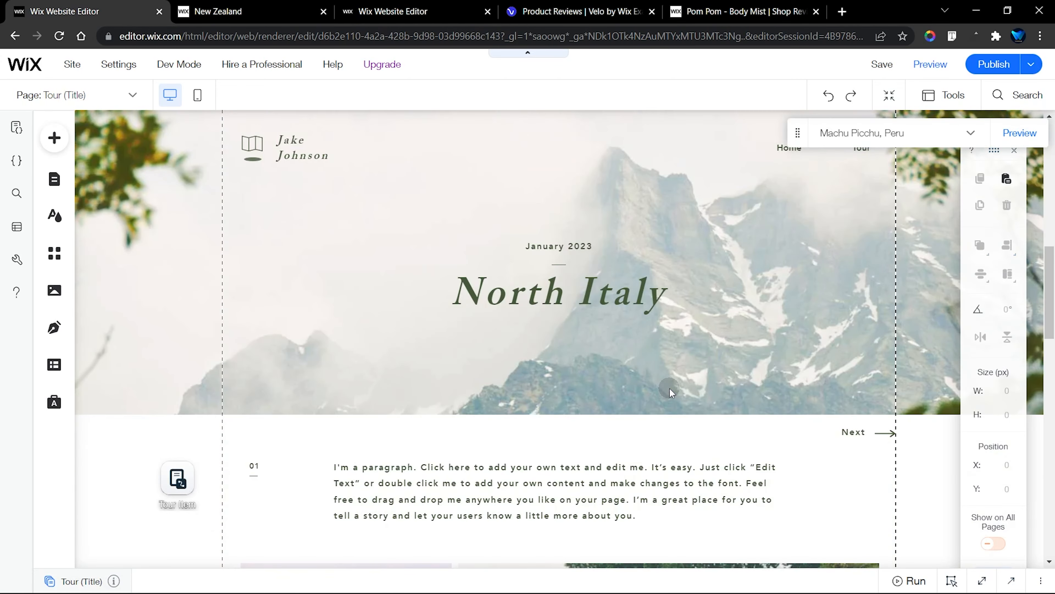
click(249, 11)
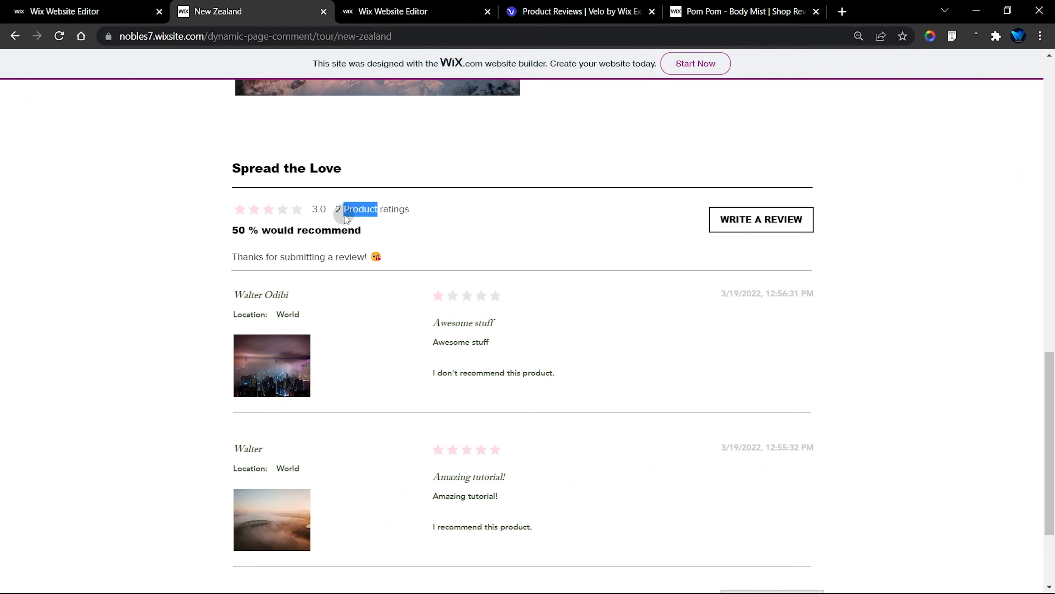
click(370, 211)
Switch back to the editor, set the text label of the Spread the Love ratings display to "Tour ratings", and publish the site
click(97, 5)
scroll(831, 443, down, 10)
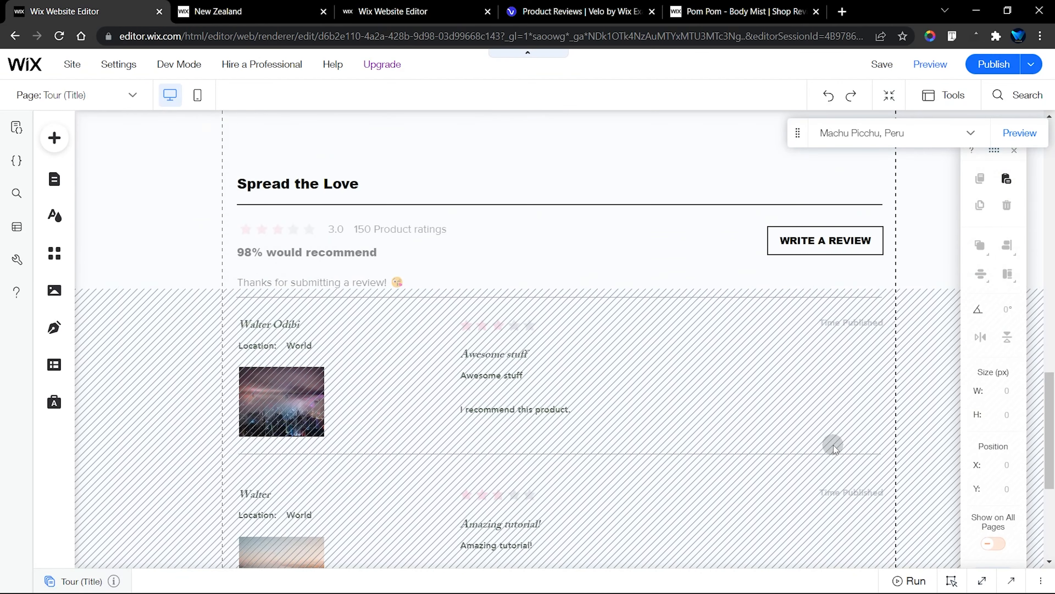
click(982, 581)
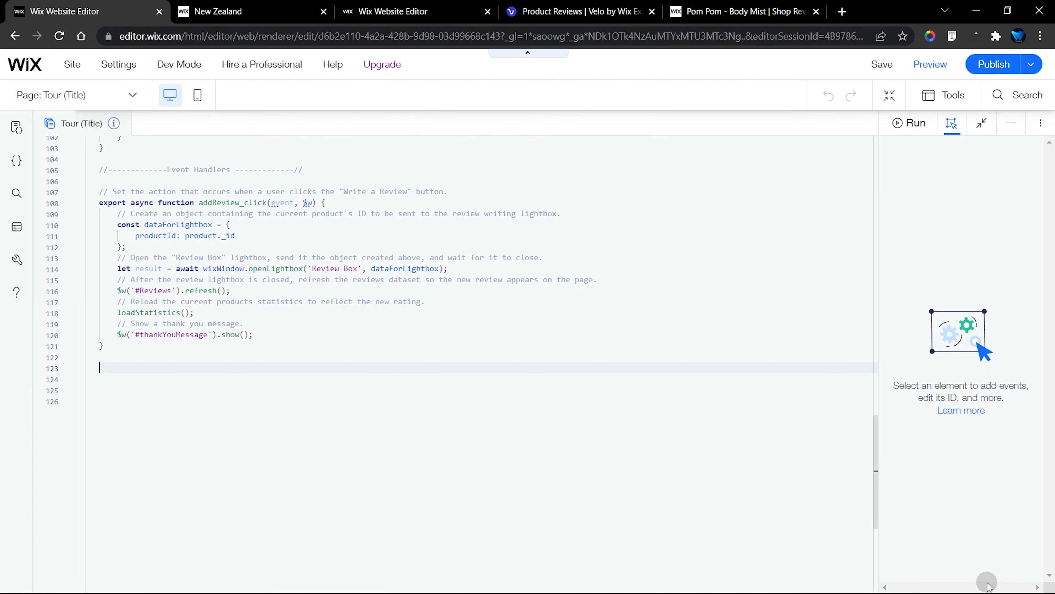
click(1012, 123)
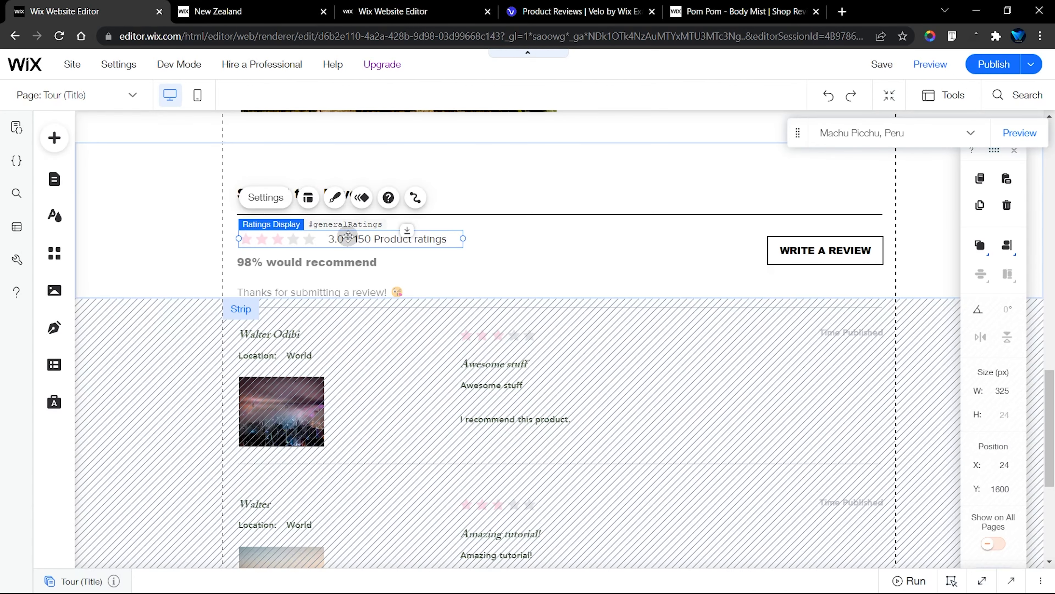
click(267, 200)
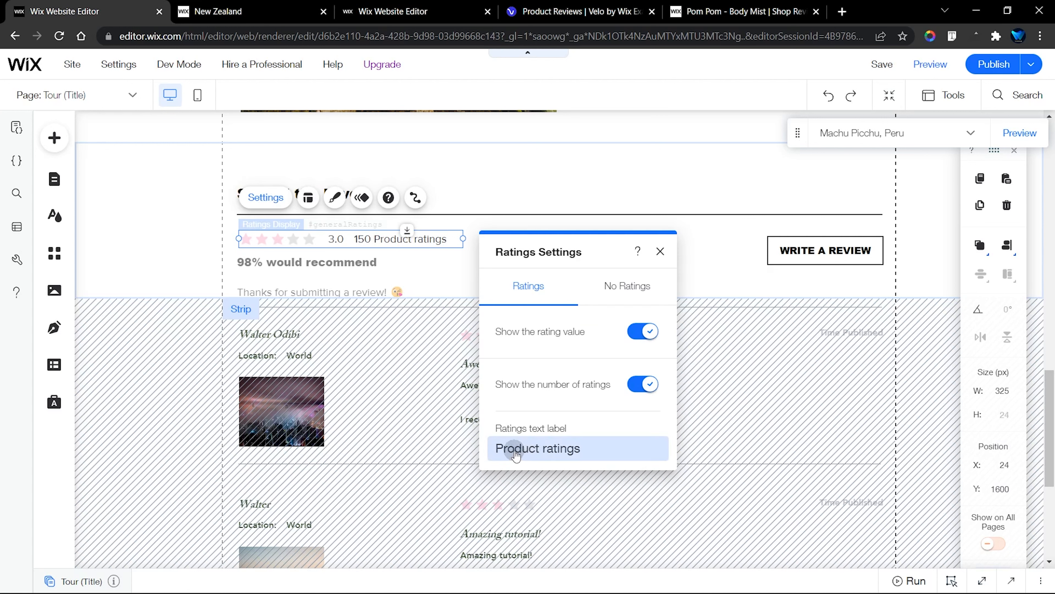
click(561, 447)
click(539, 447)
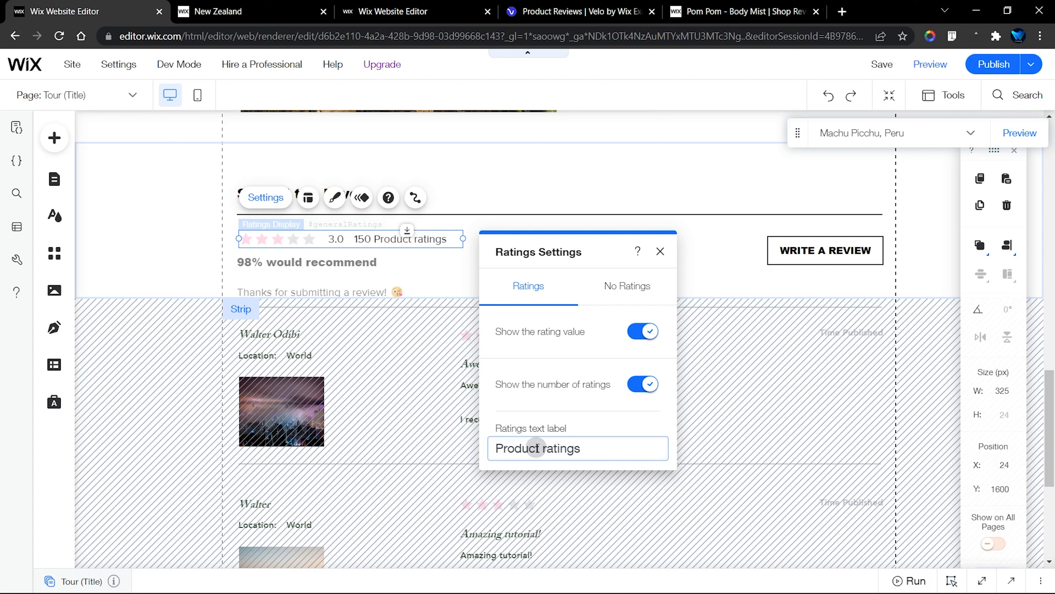
drag(540, 450, 517, 448)
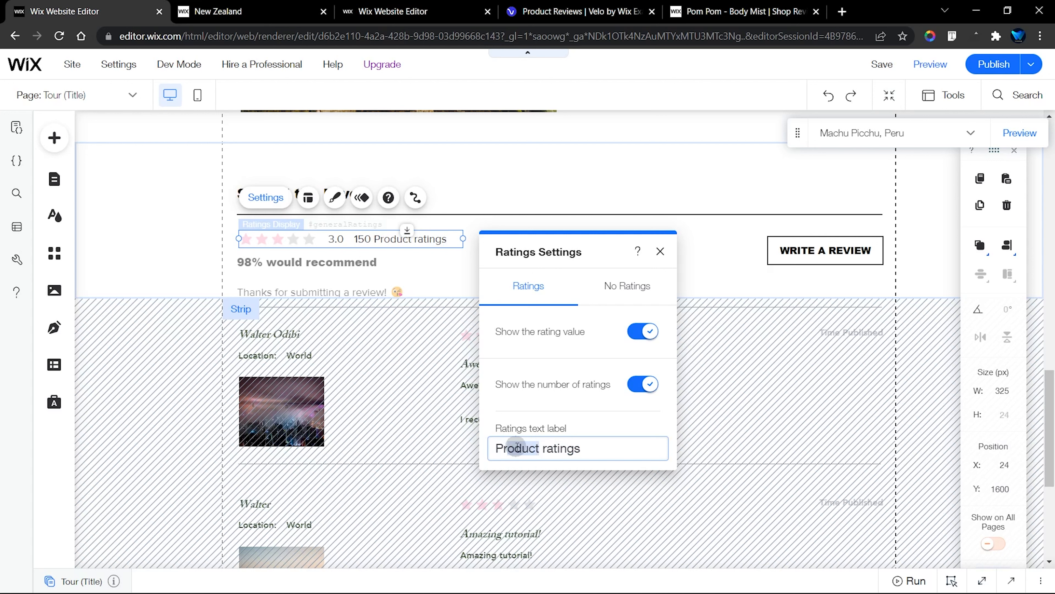
text(Tour)
key(BackSpace)
key(BackSpace)
key(BackSpace)
key(BackSpace)
key(BackSpace)
key(BackSpace)
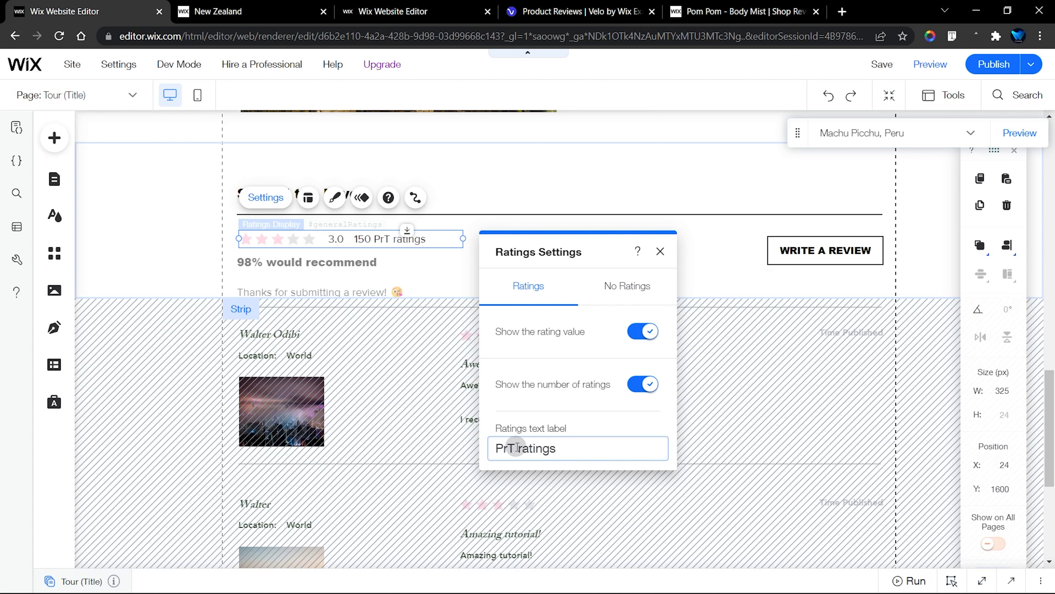
text(T)
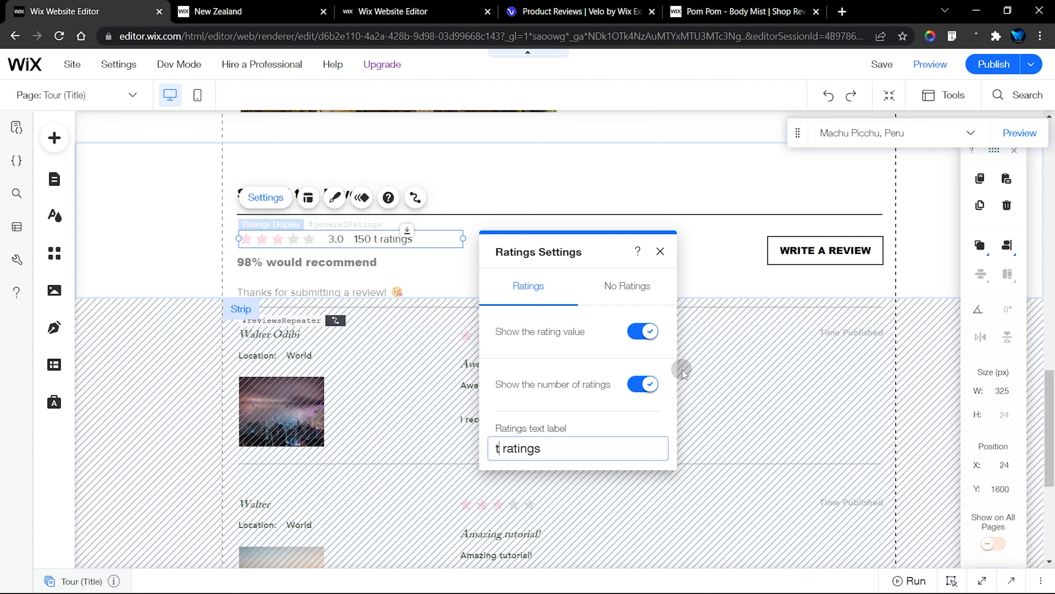
key(BackSpace)
text(To ur)
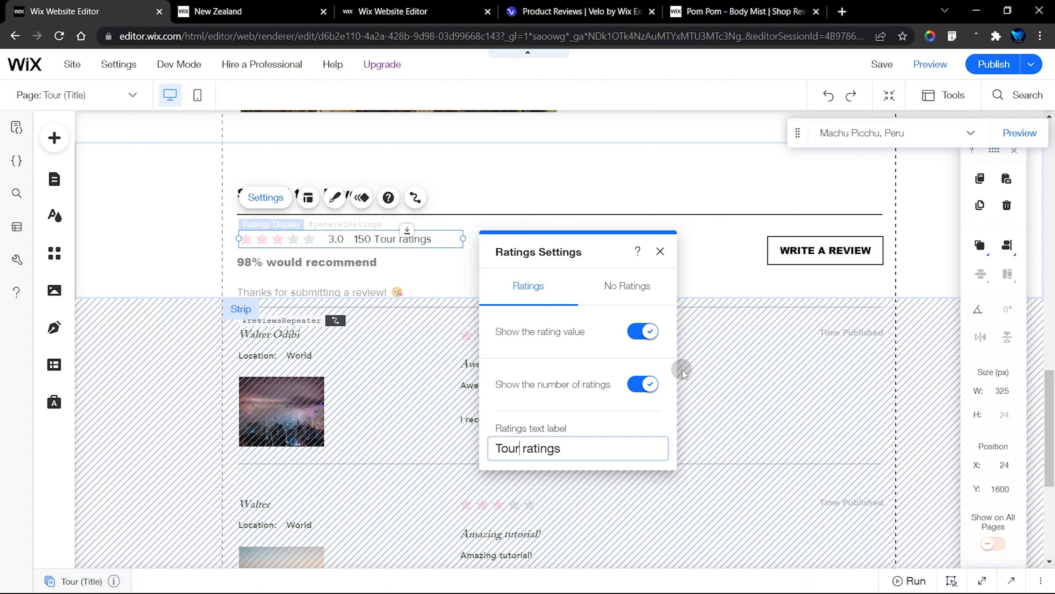
key(Return)
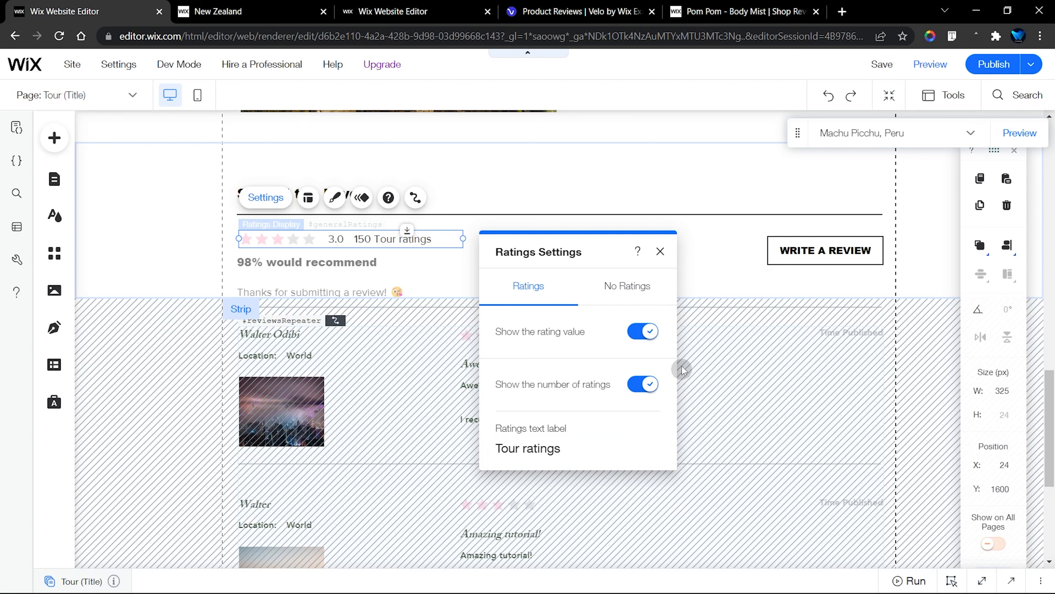
click(660, 251)
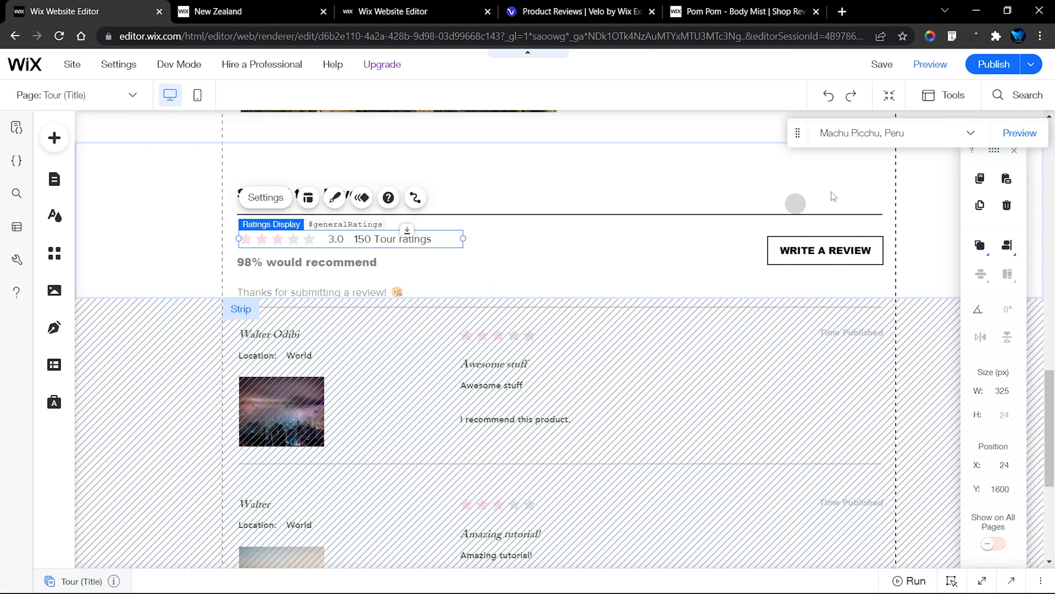
click(990, 66)
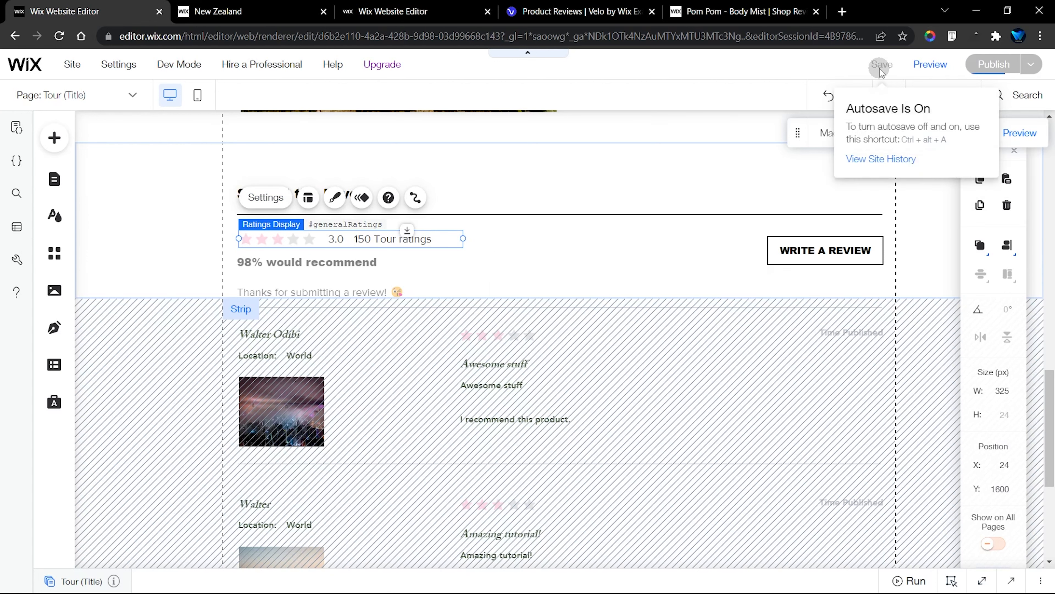
Switch to the live New Zealand page, reload it, and check the ratings label and reviews under Spread the Love
click(233, 11)
click(58, 37)
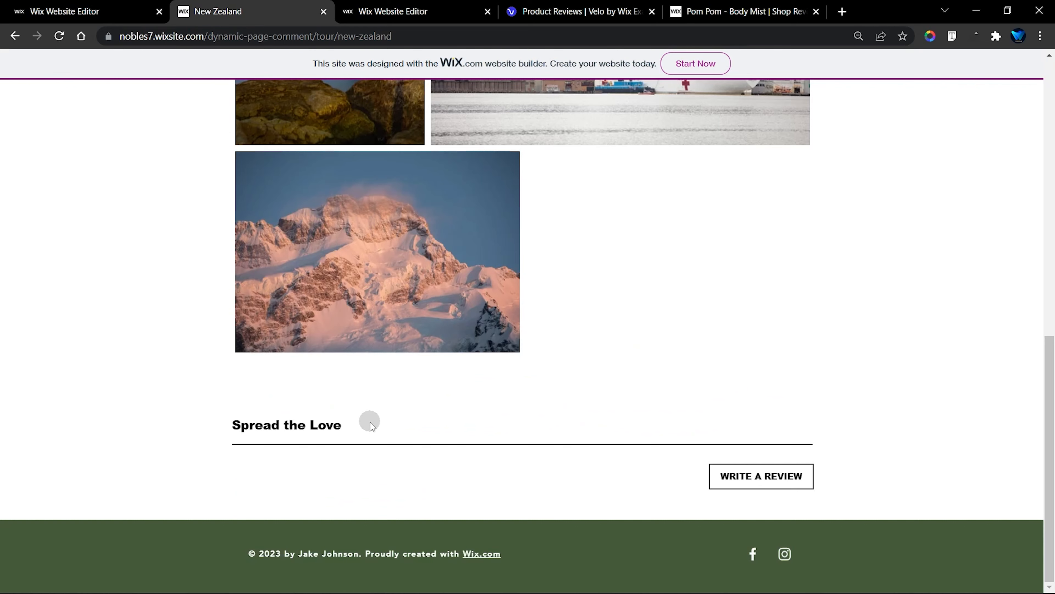
scroll(416, 401, down, 5)
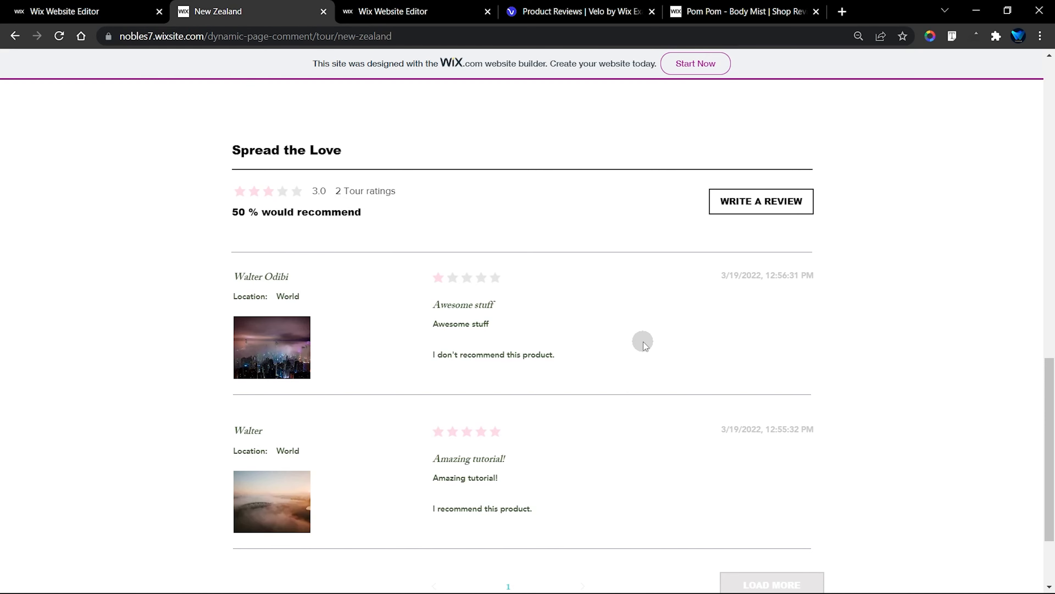
scroll(664, 342, up, 2)
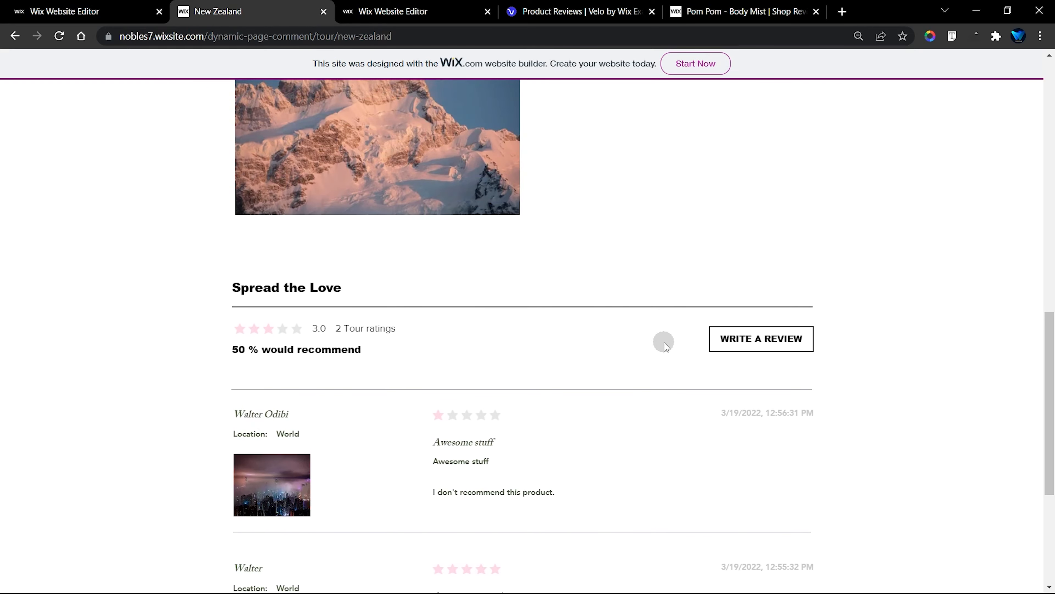
scroll(665, 342, down, 4)
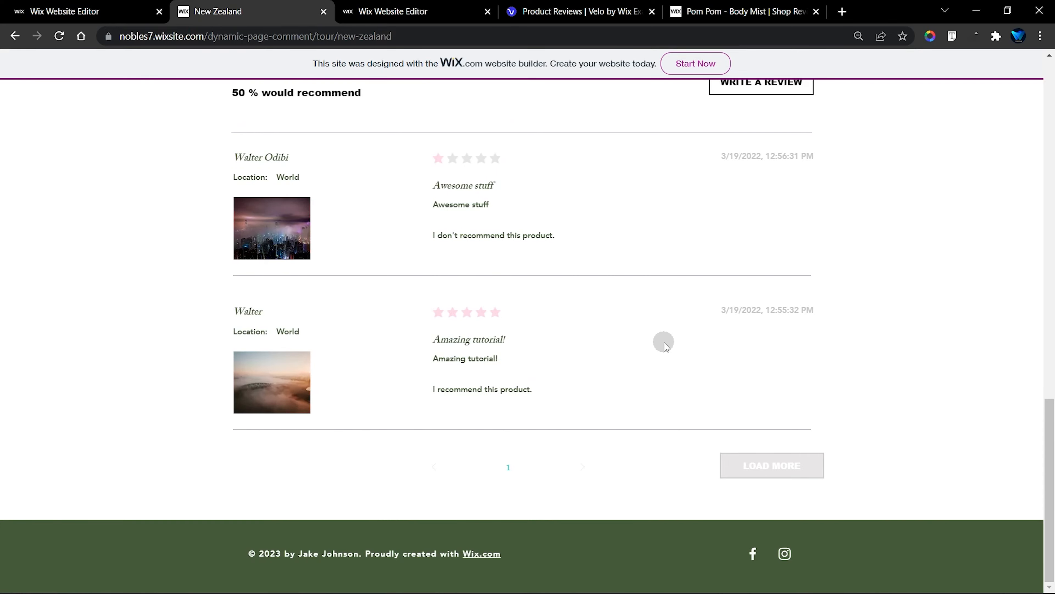
Go to the live site's Tour list and open the full page of the Rome, Italy tour
scroll(660, 227, up, 15)
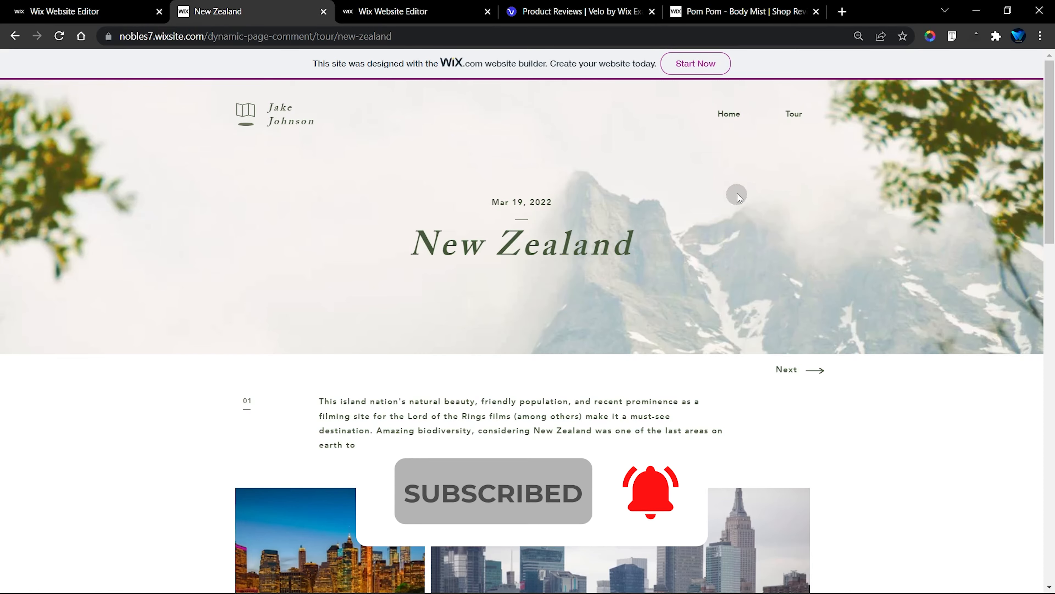
click(791, 111)
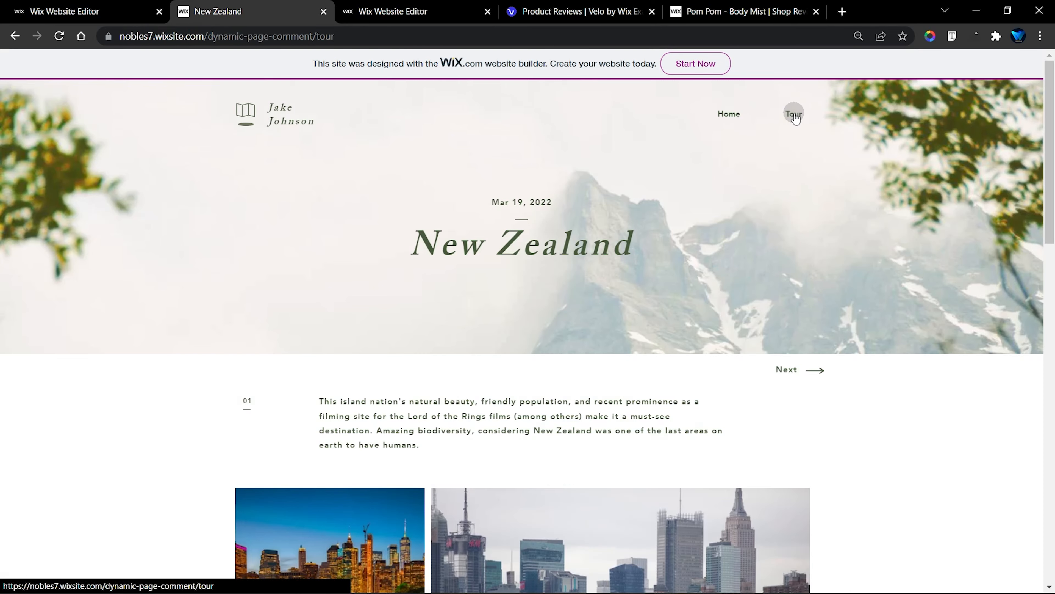
scroll(515, 358, down, 10)
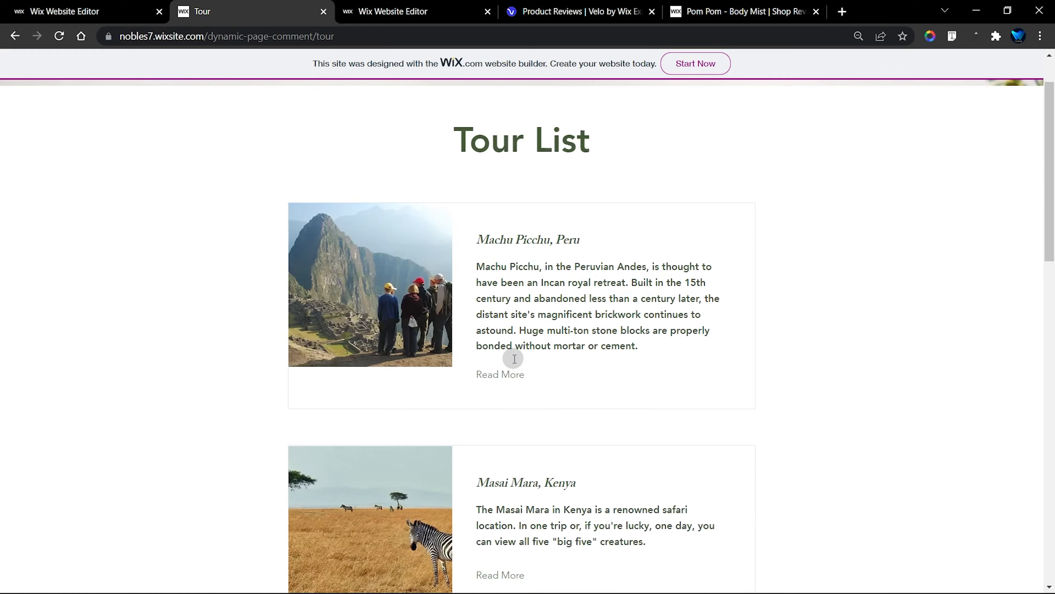
scroll(514, 359, down, 10)
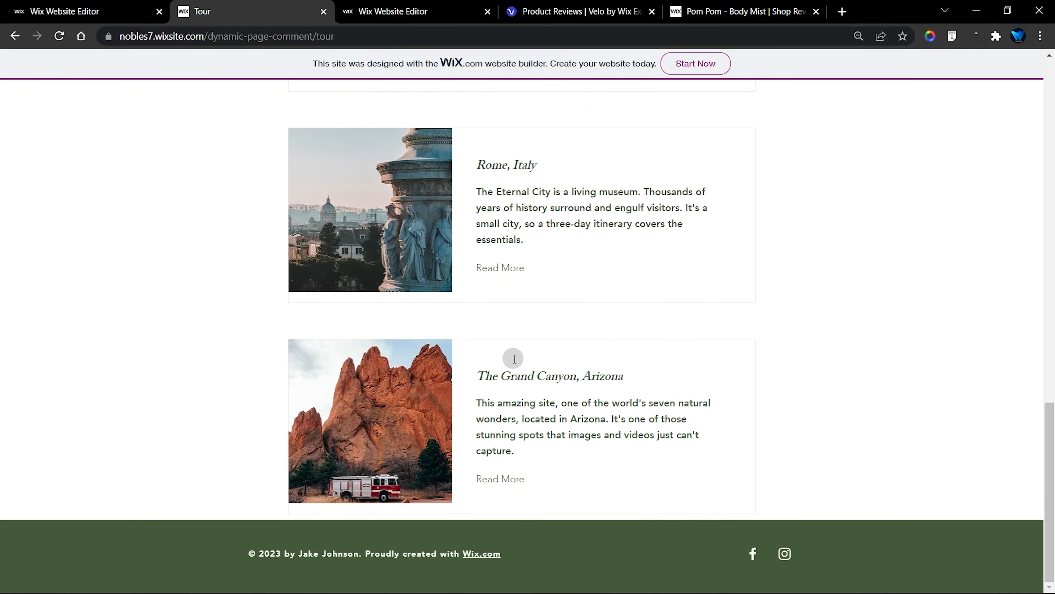
scroll(514, 359, up, 5)
scroll(515, 359, down, 5)
scroll(513, 359, up, 2)
click(507, 338)
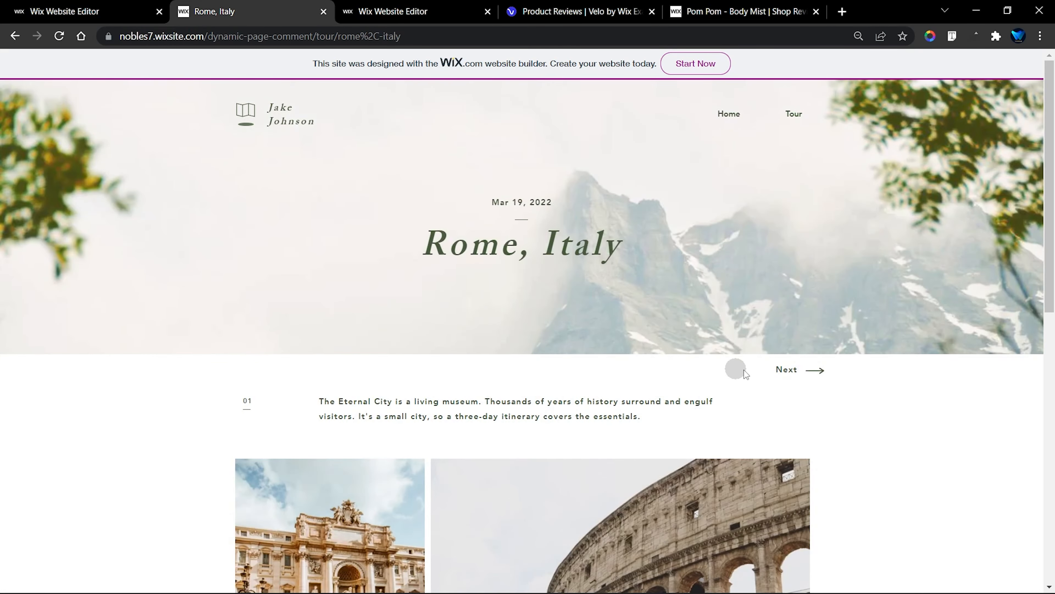
Submit a 5-star Rome review titled "Awesome Place" with text "Love it", location Rome, a nickname, email, uploaded photo and recommendation Yes
scroll(744, 372, down, 10)
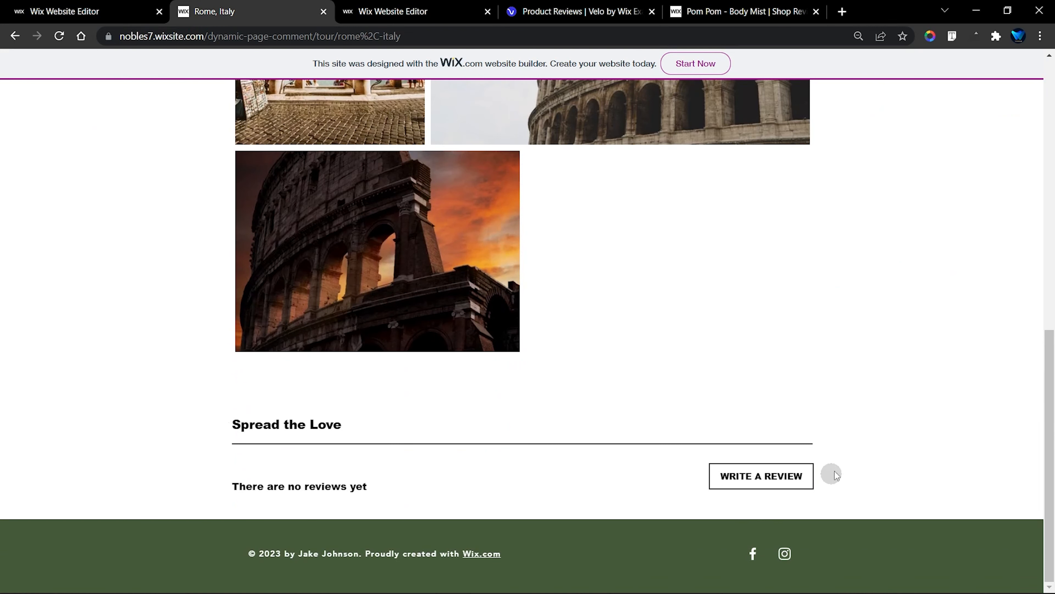
click(760, 486)
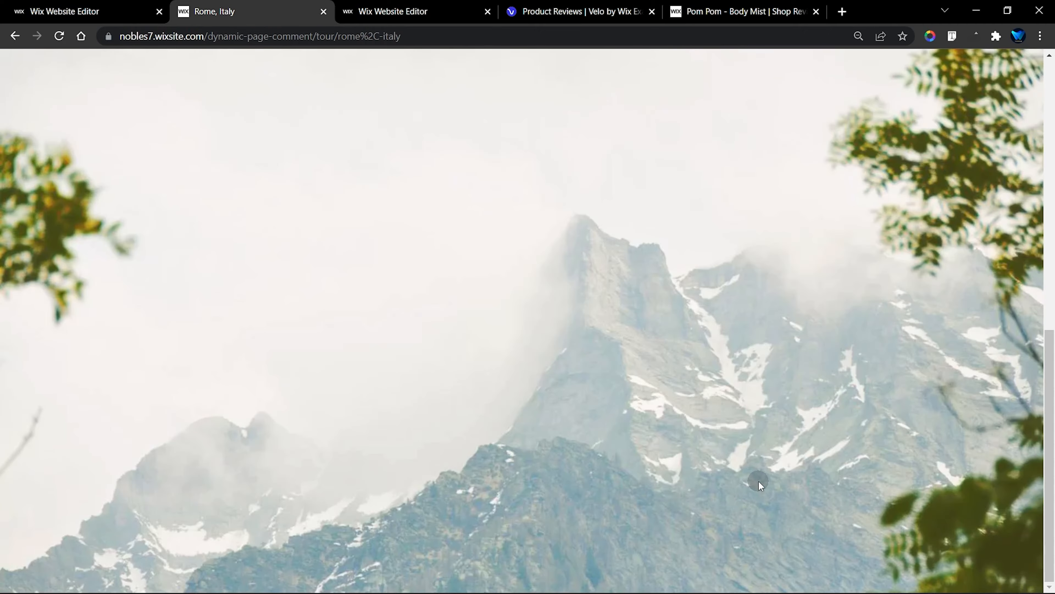
click(419, 225)
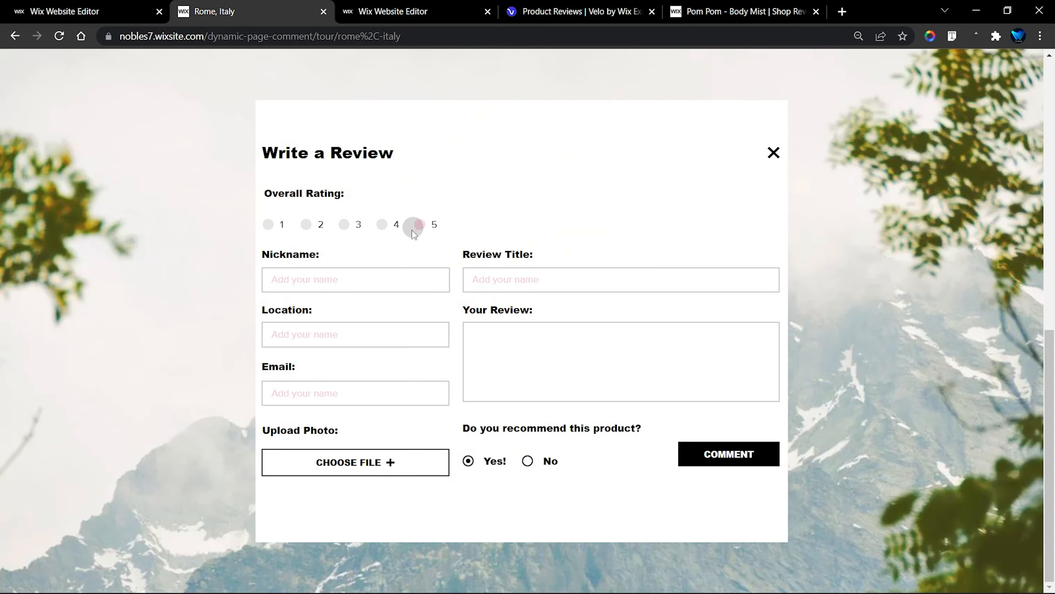
click(370, 278)
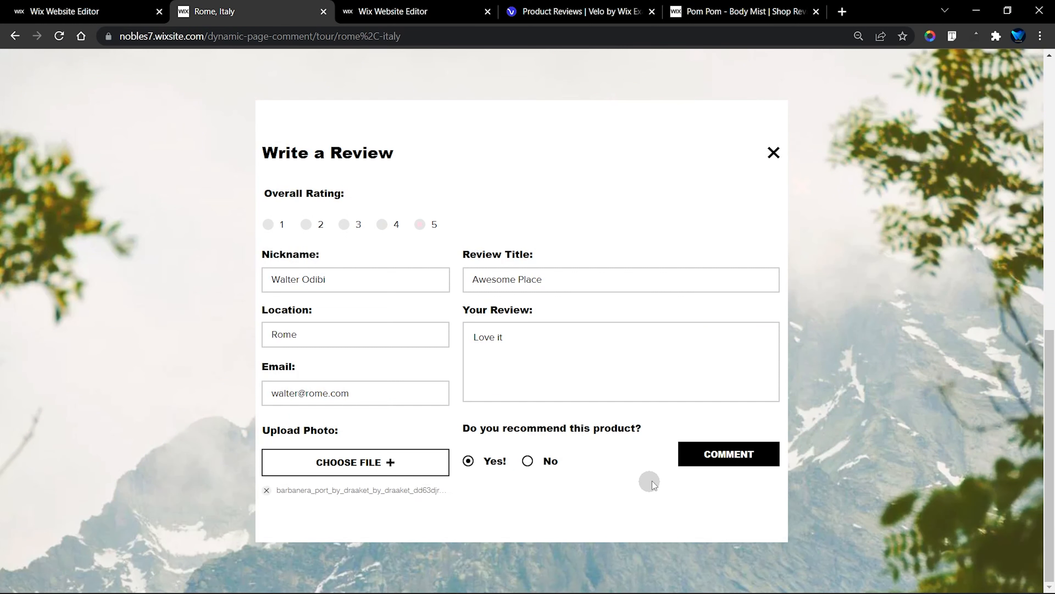
click(722, 457)
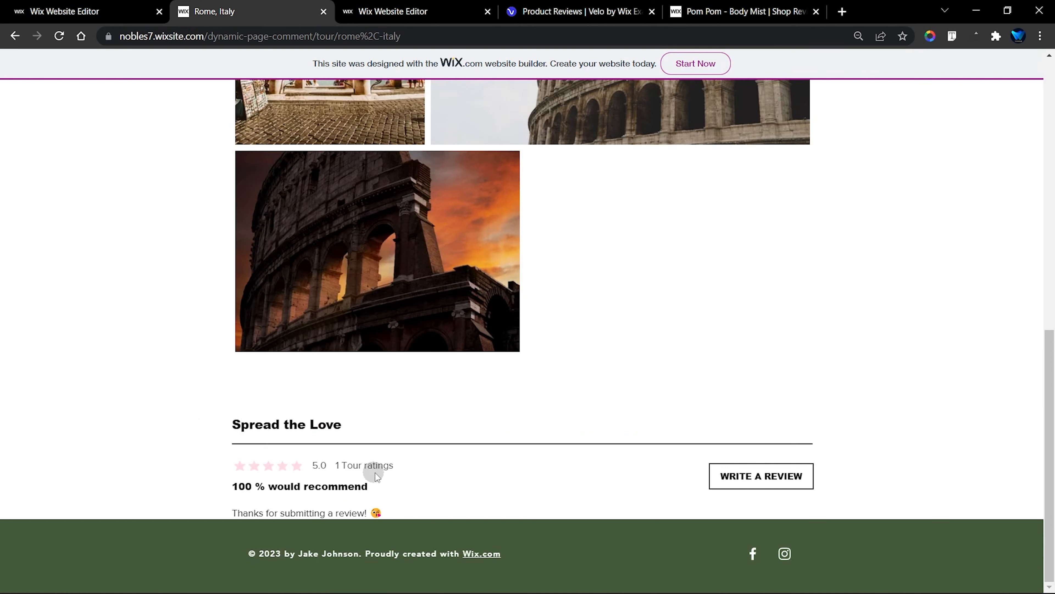
Reload the Rome, Italy page and check how the submitted review is listed under Spread the Love
click(59, 36)
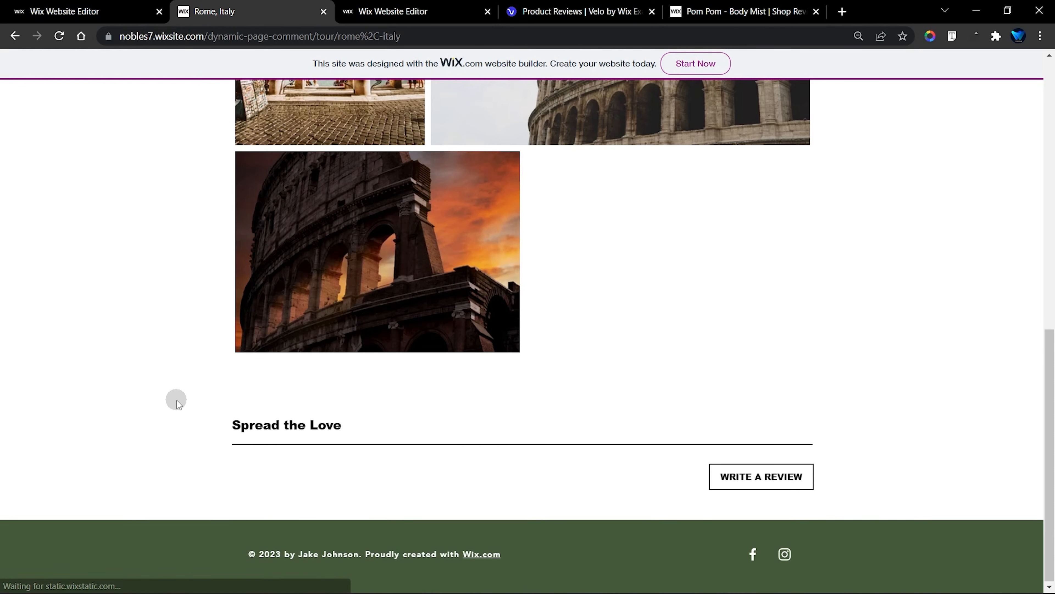
scroll(203, 398, down, 3)
scroll(203, 398, down, 2)
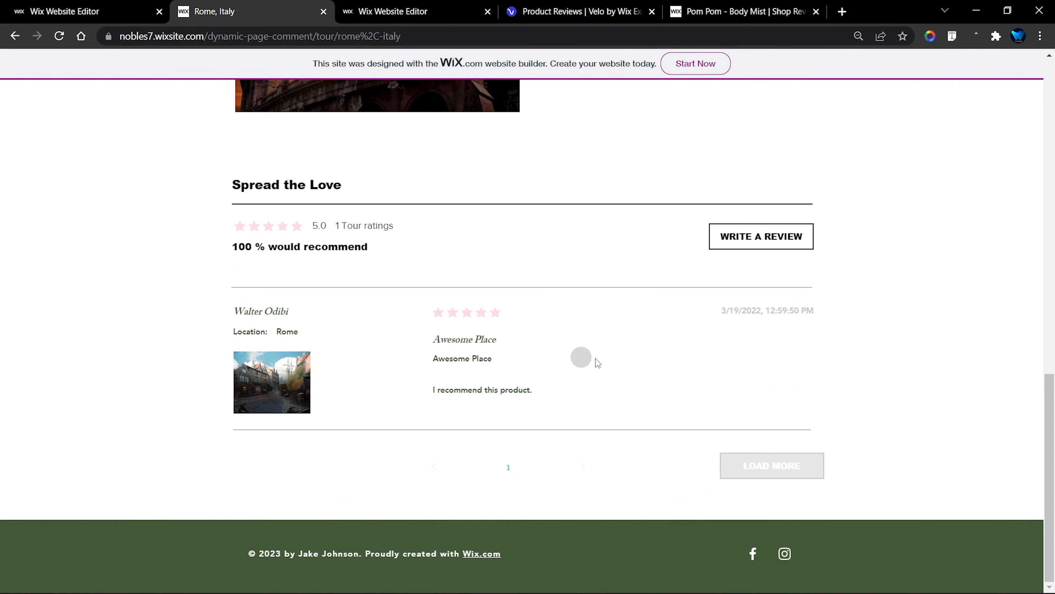
scroll(609, 201, up, 15)
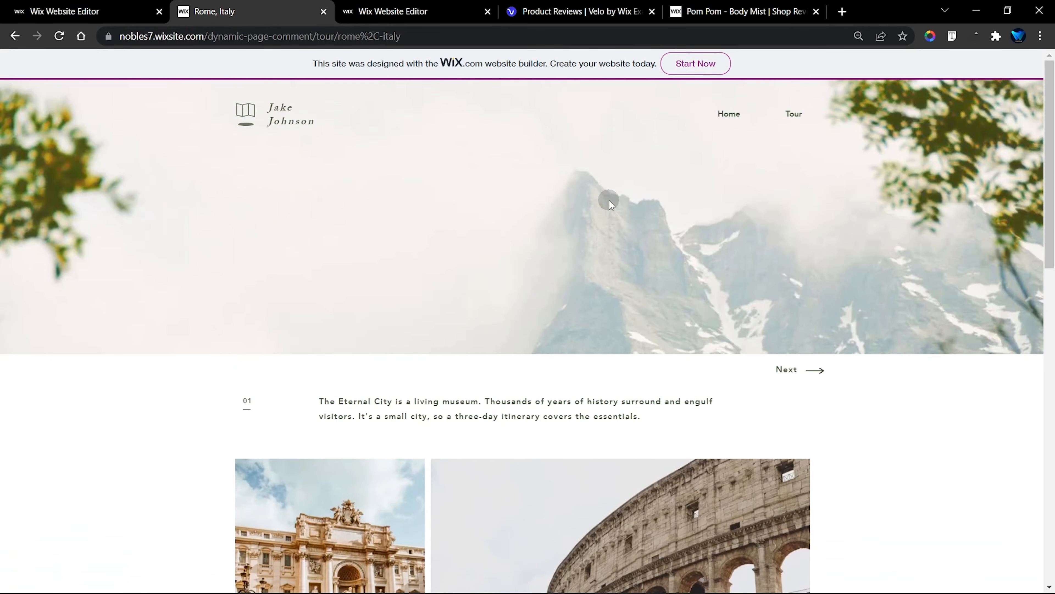
scroll(897, 363, down, 5)
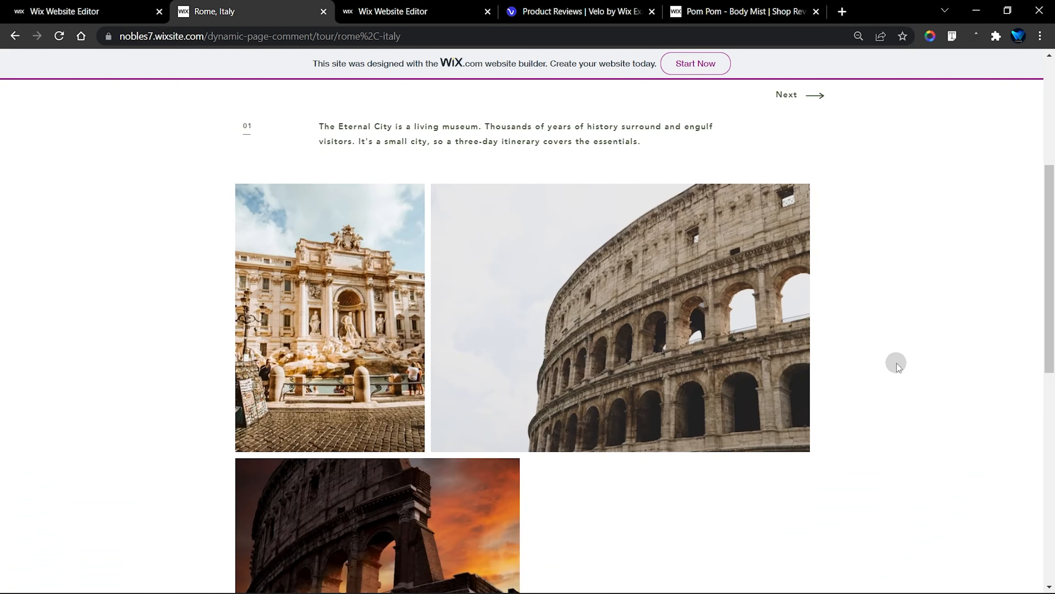